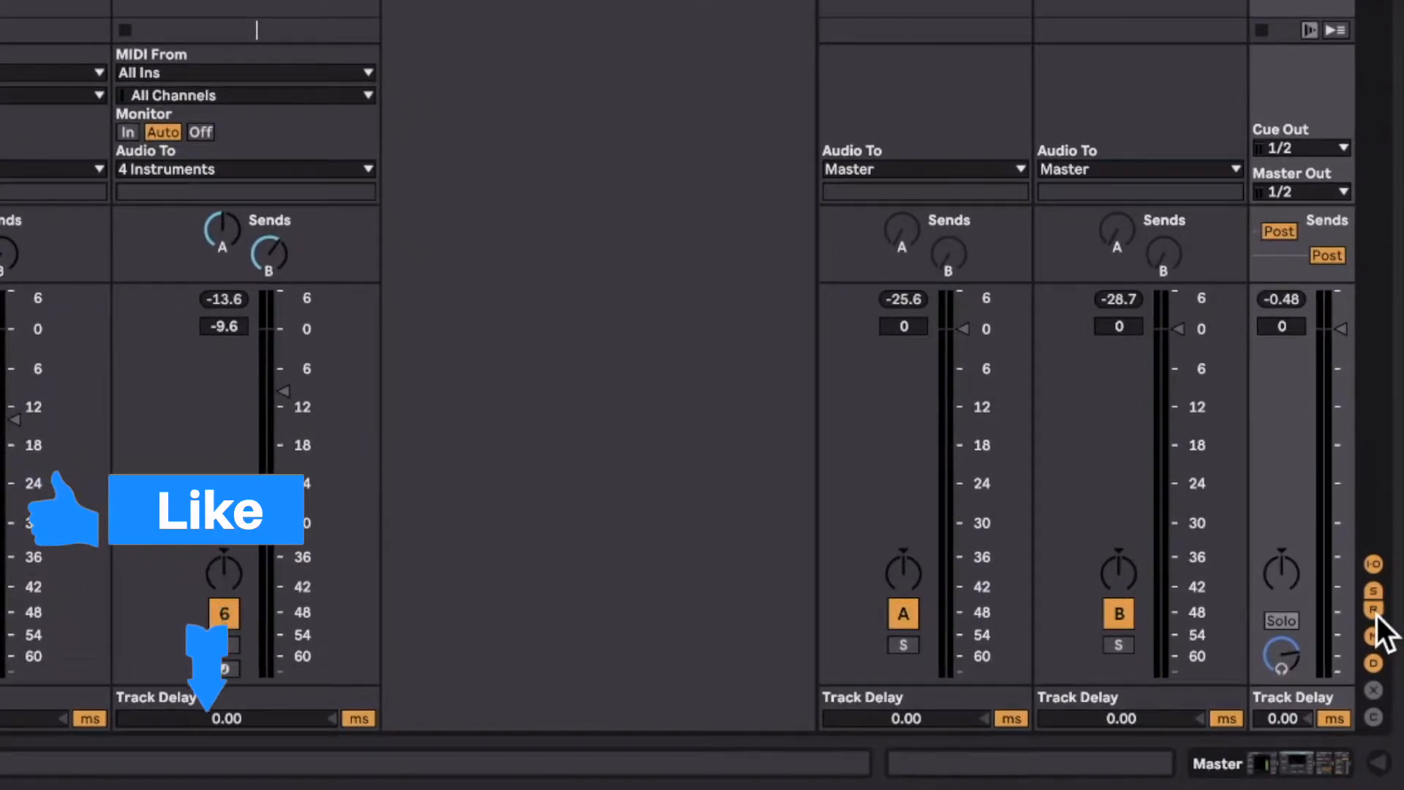
Hide the return tracks in the Session mixer and show them again, two times over.
left_click(1375, 611)
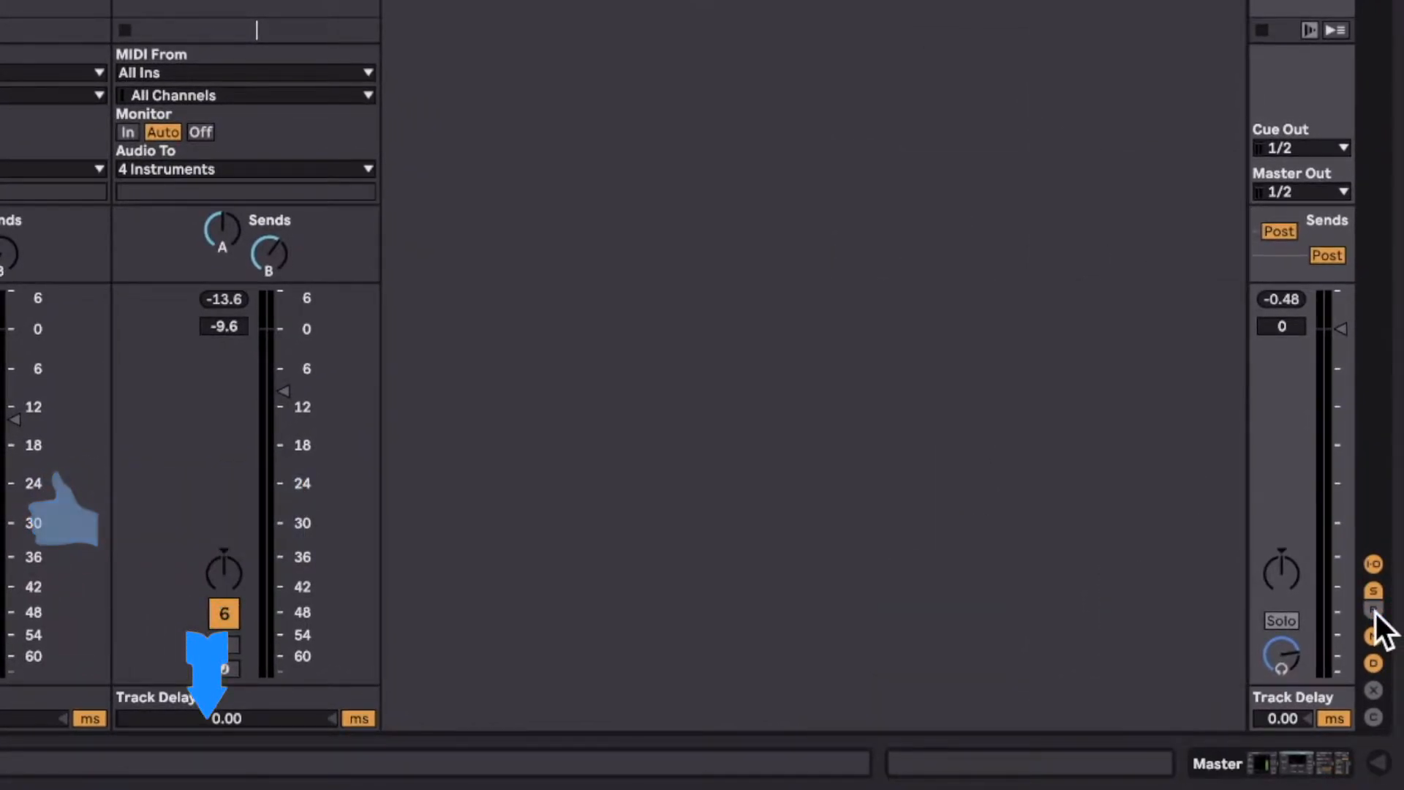
left_click(1375, 613)
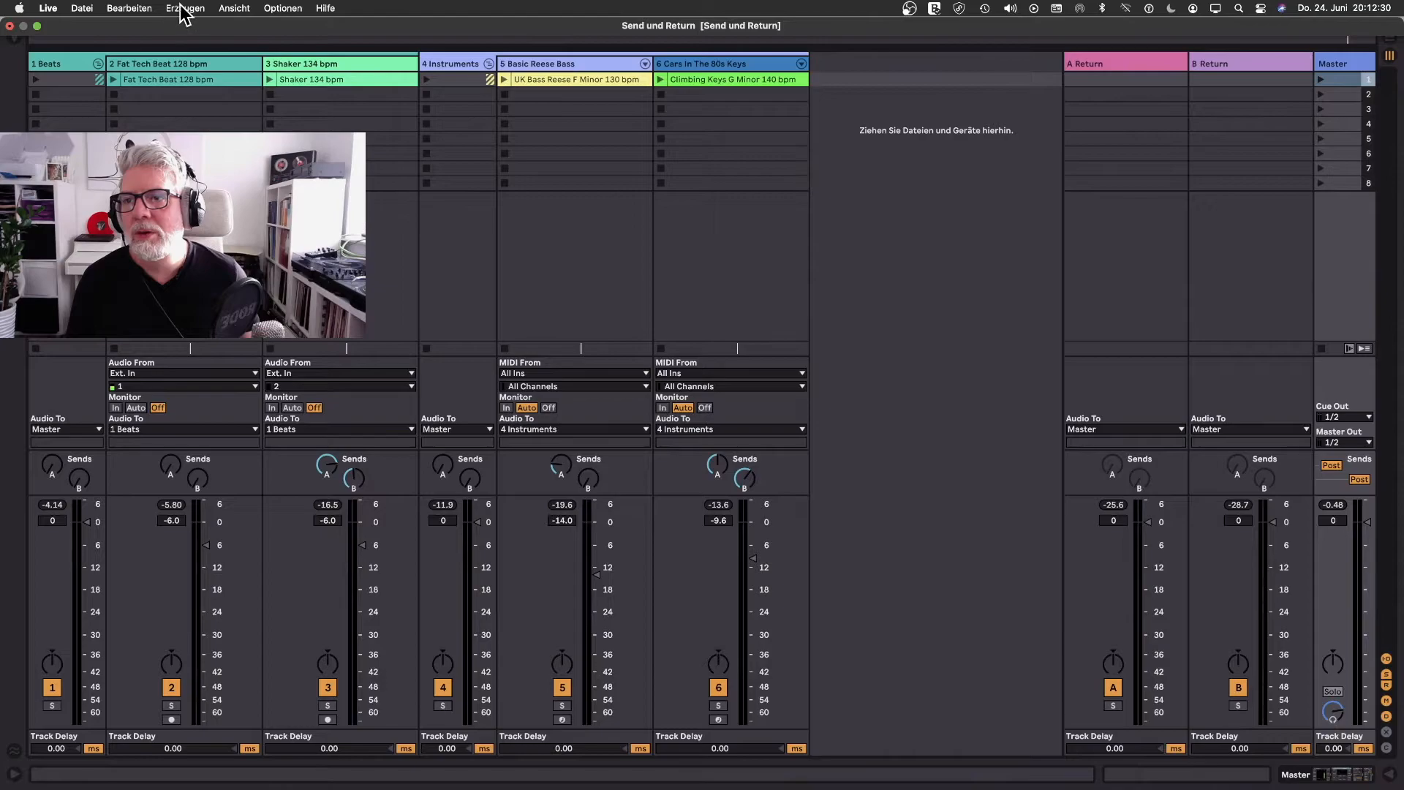
left_click(235, 9)
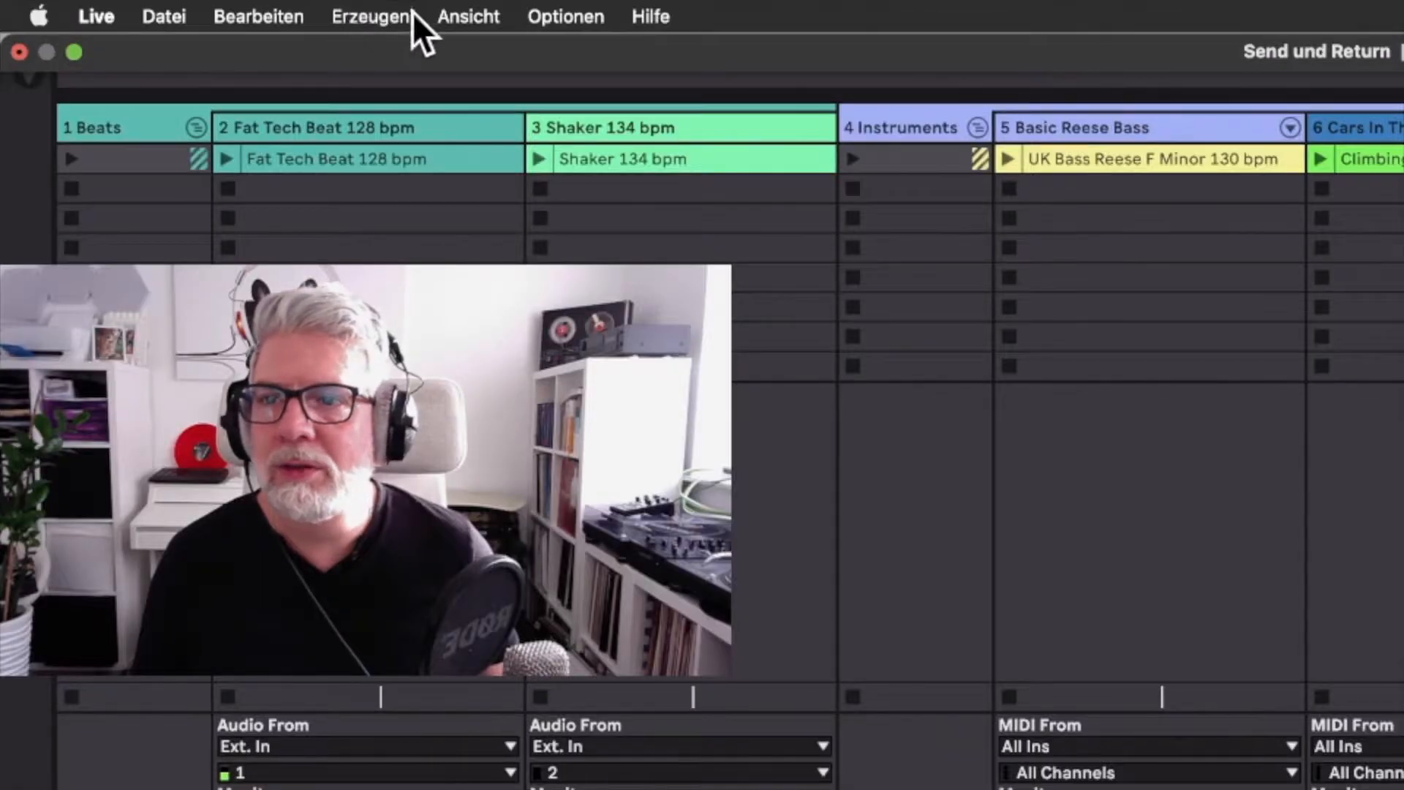
left_click(238, 11)
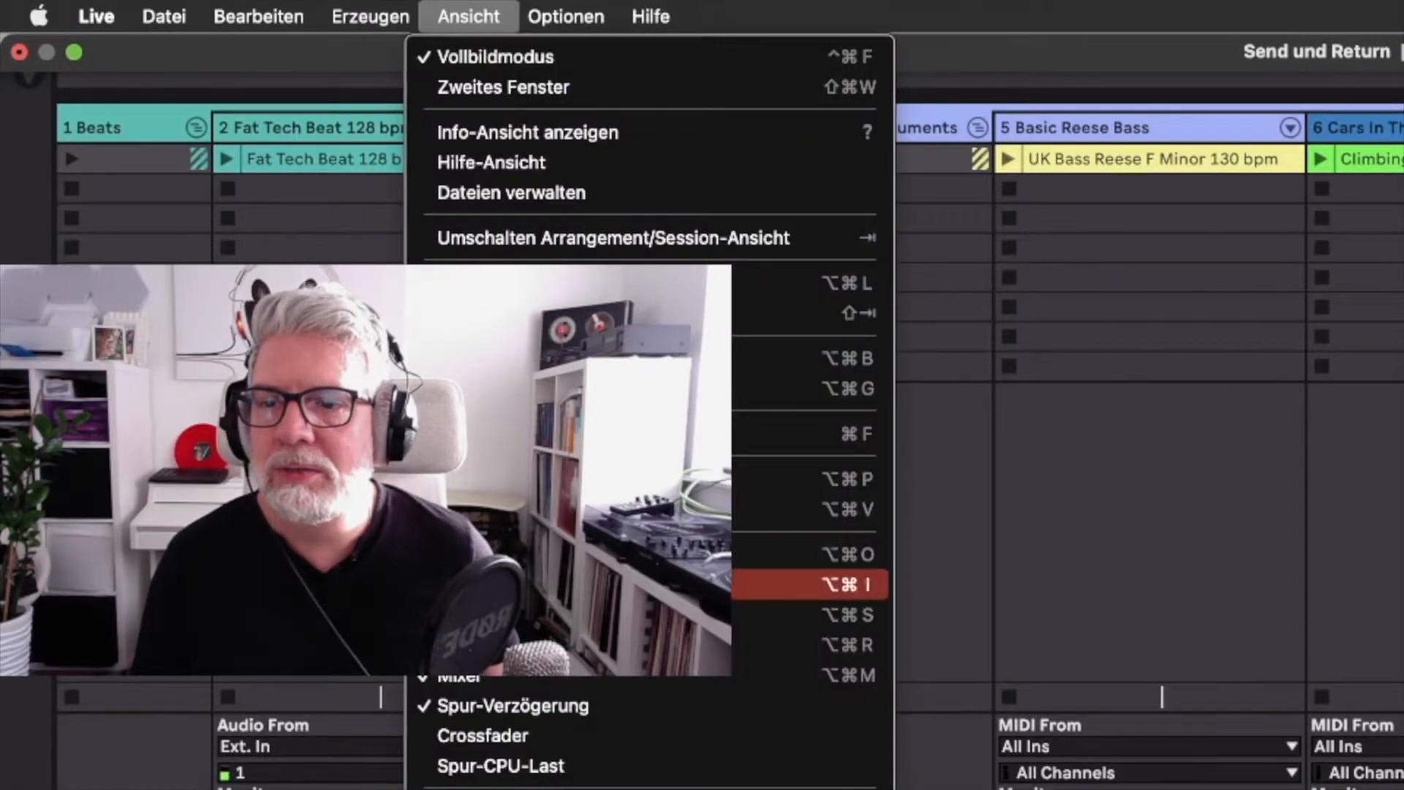
left_click(822, 327)
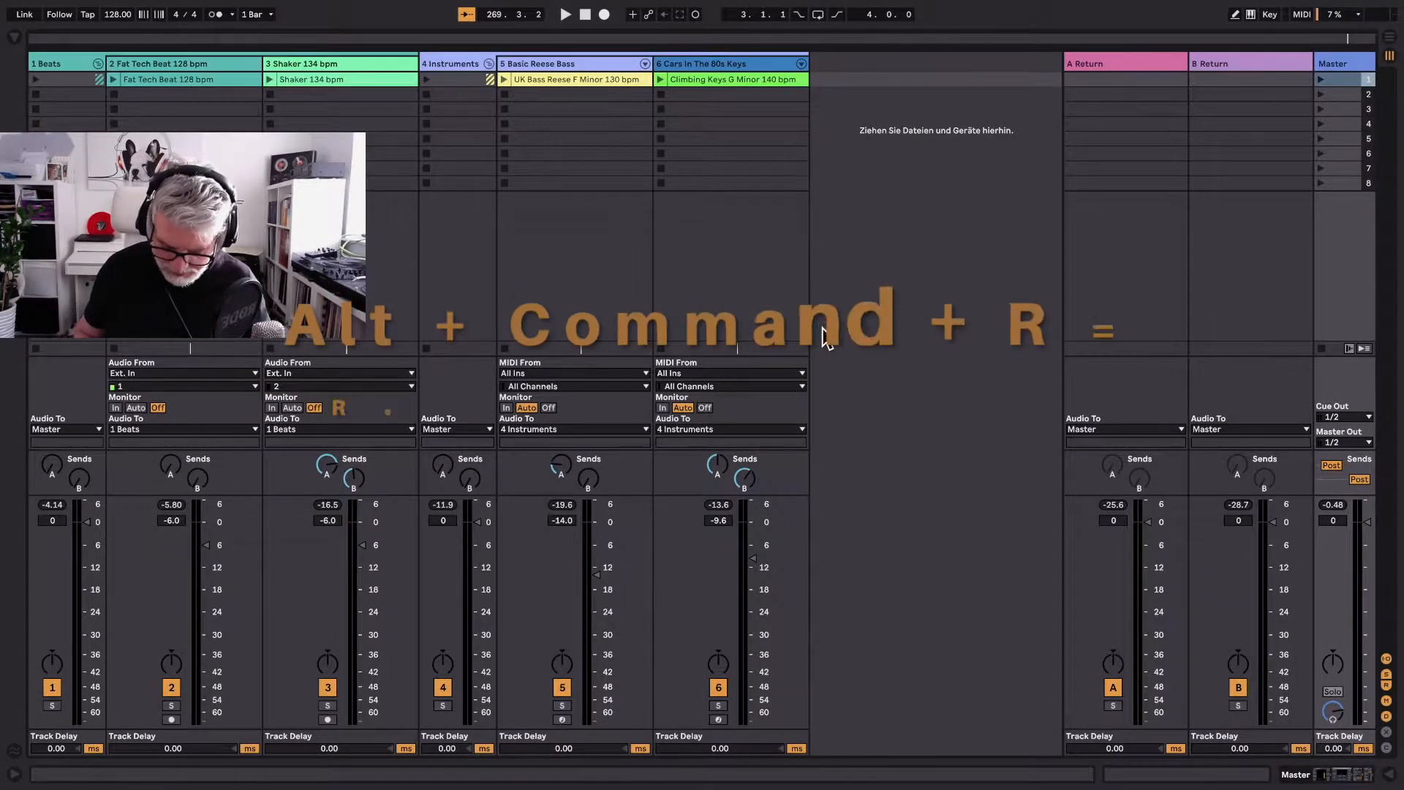
key("alt+super+r")
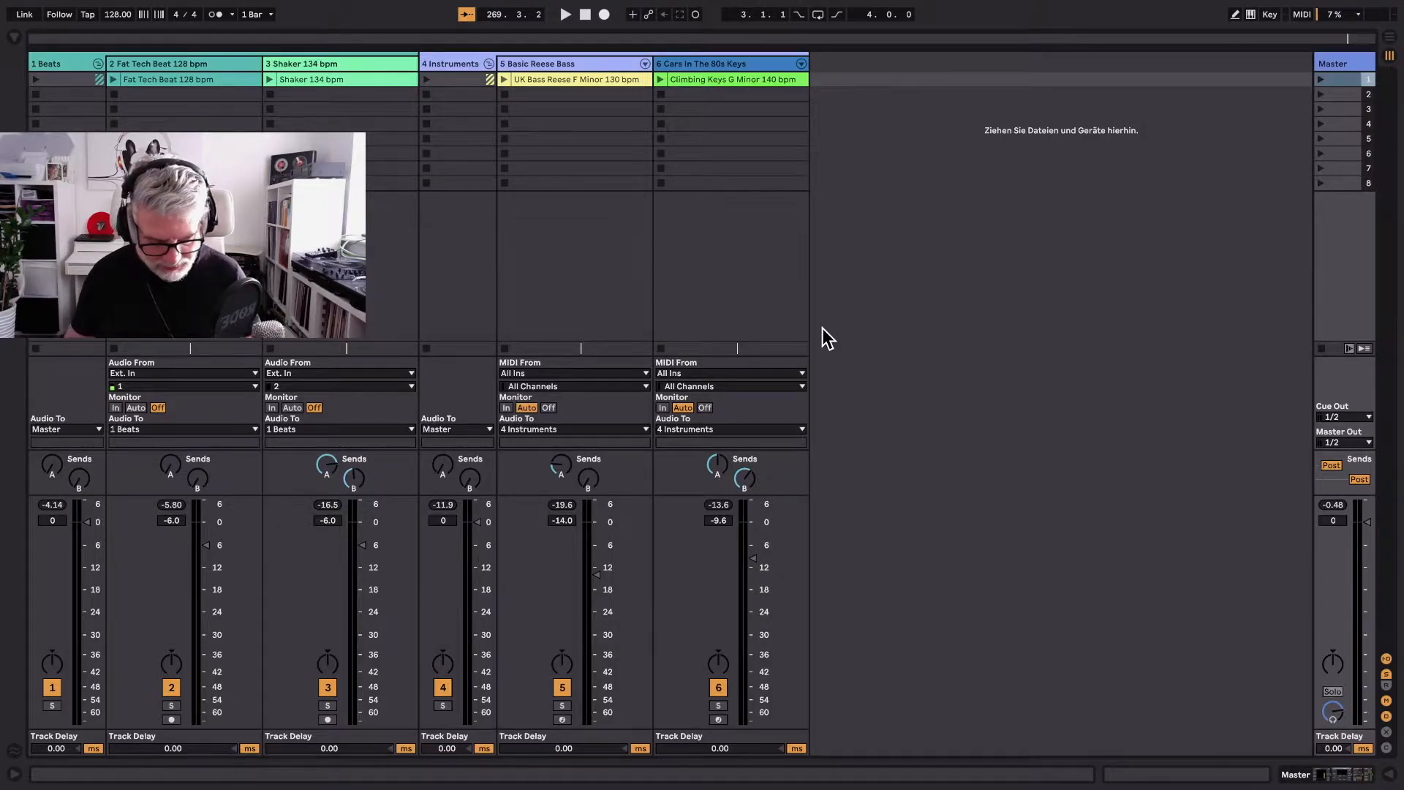
key("alt+super+r")
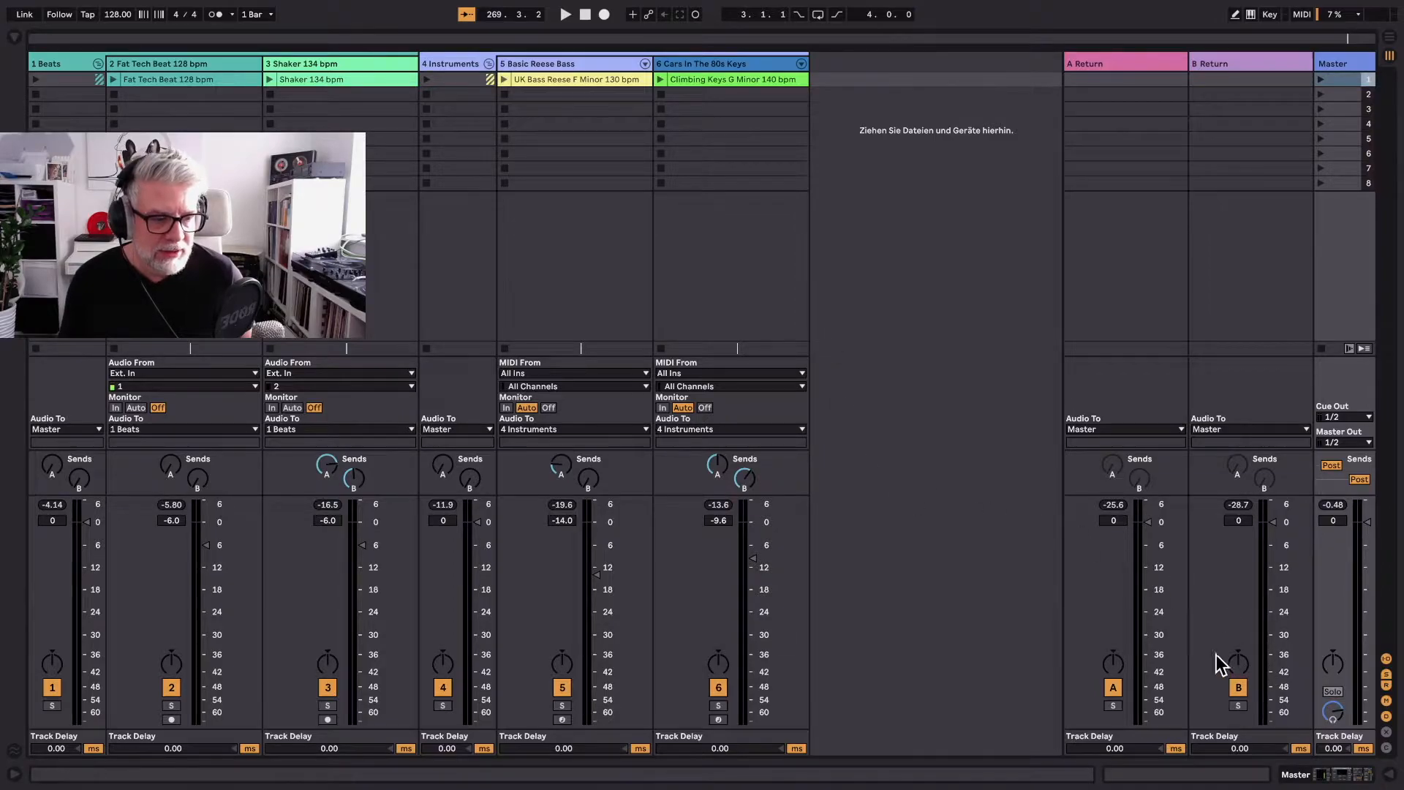
Hide the track delay section of the mixer.
left_click(1386, 717)
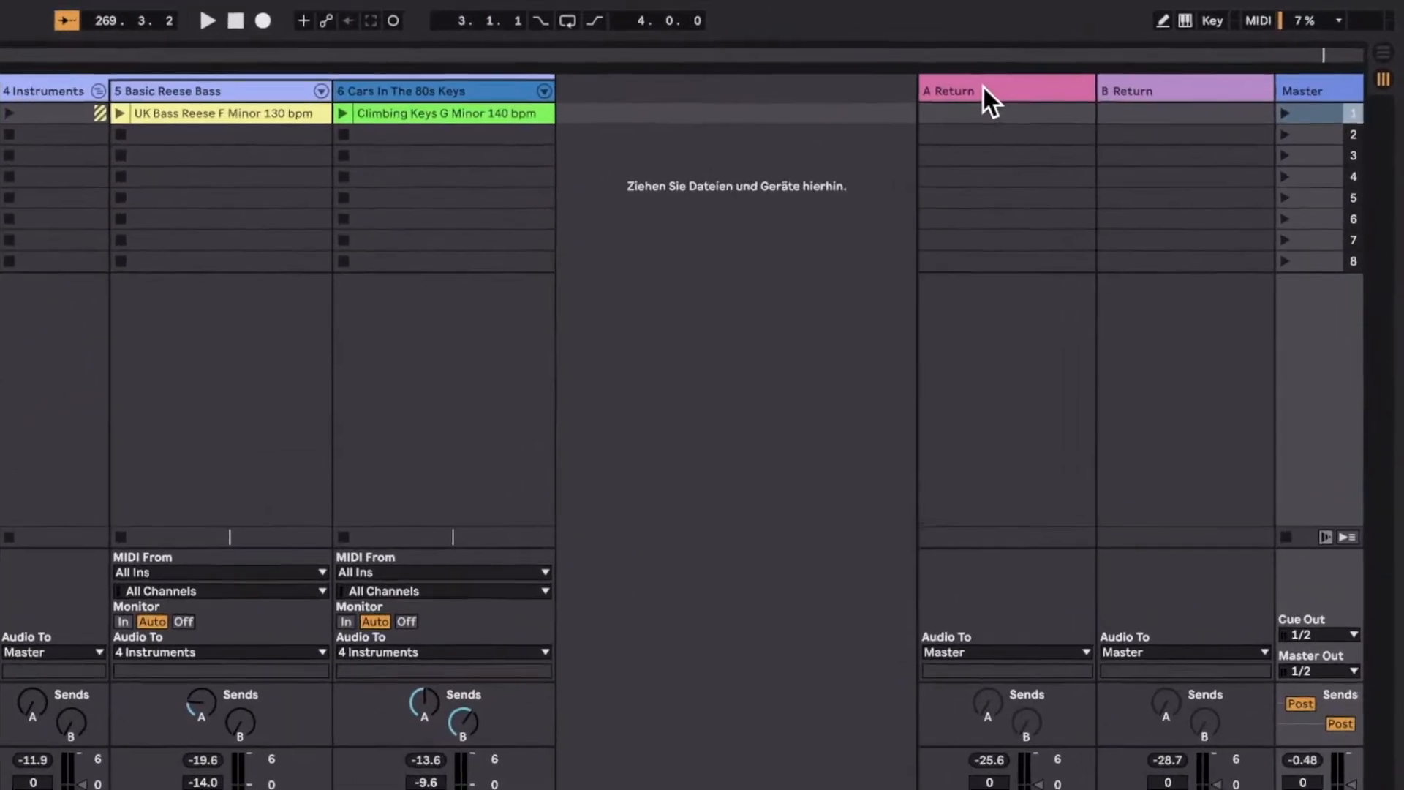
Create a third return track and delete it, two times over.
right_click(855, 89)
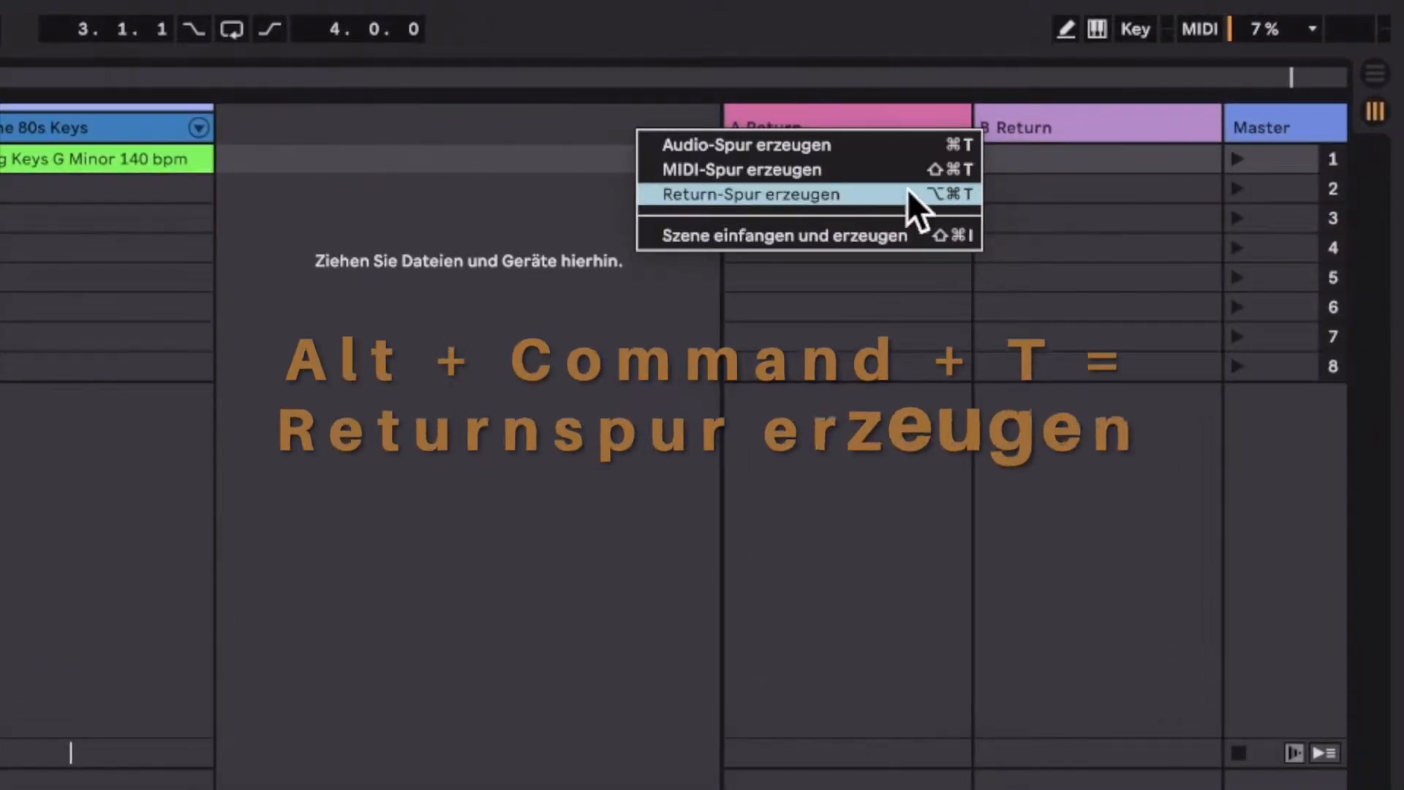
left_click(778, 193)
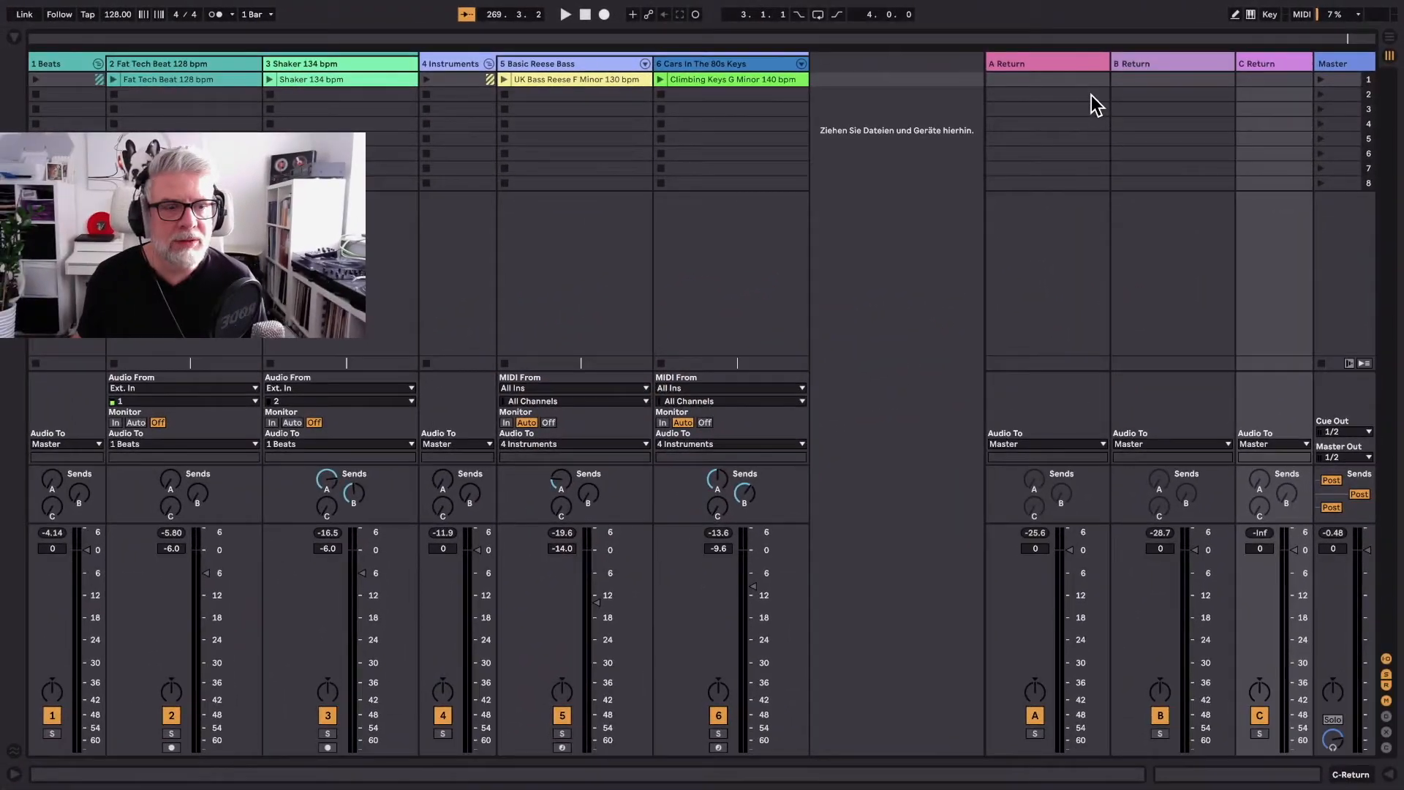
key("Delete")
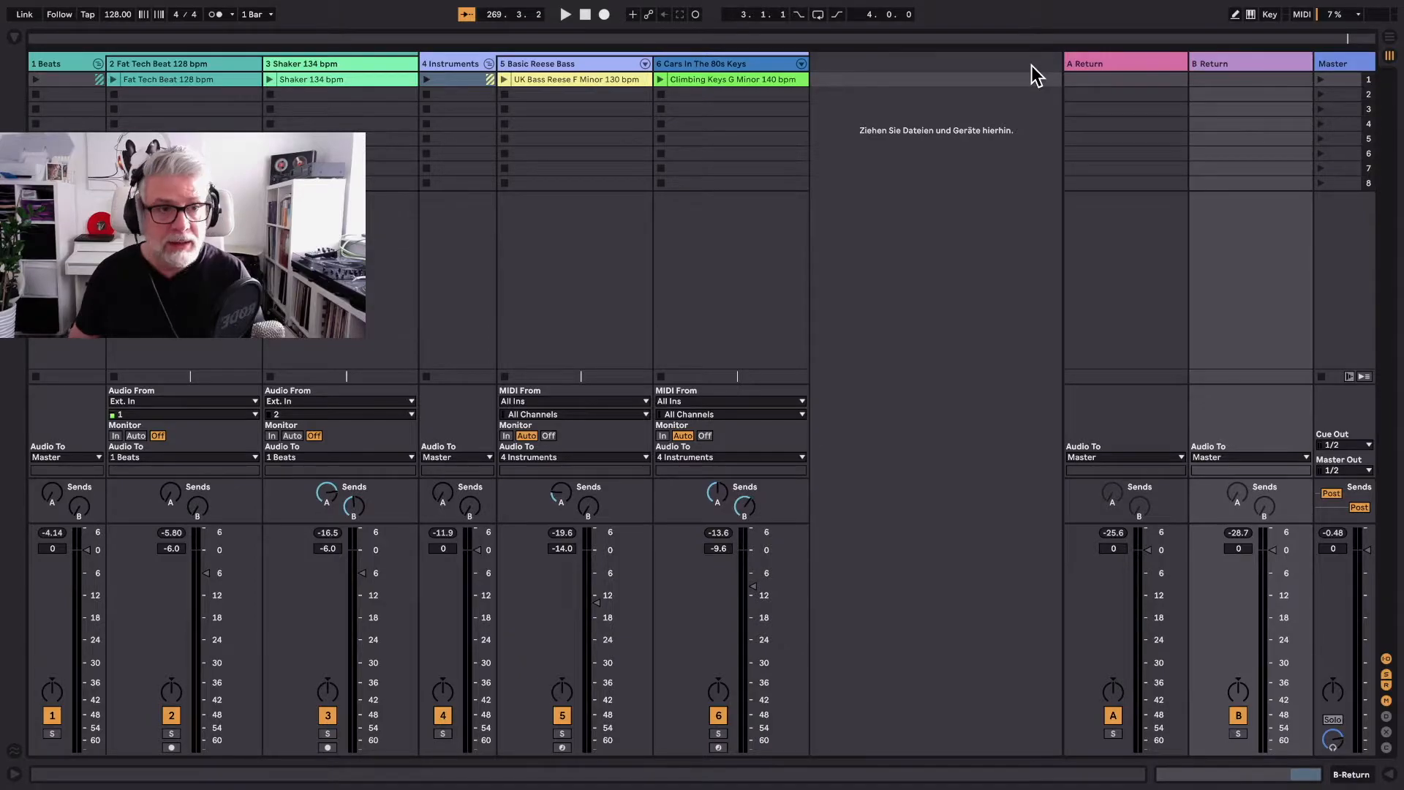
key("alt+super+t")
key("Delete")
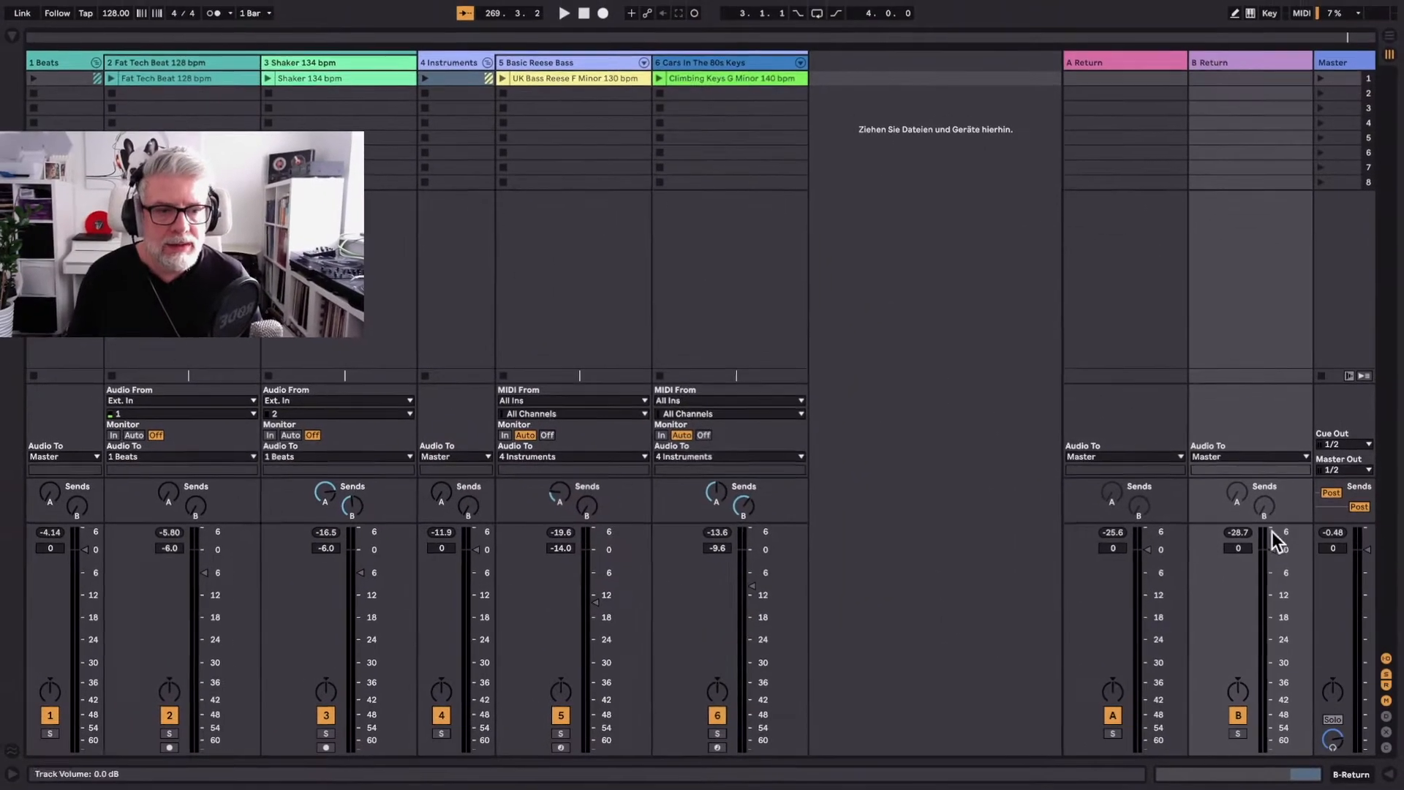
Delete the A Return track and undo the deletion.
left_click(1102, 73)
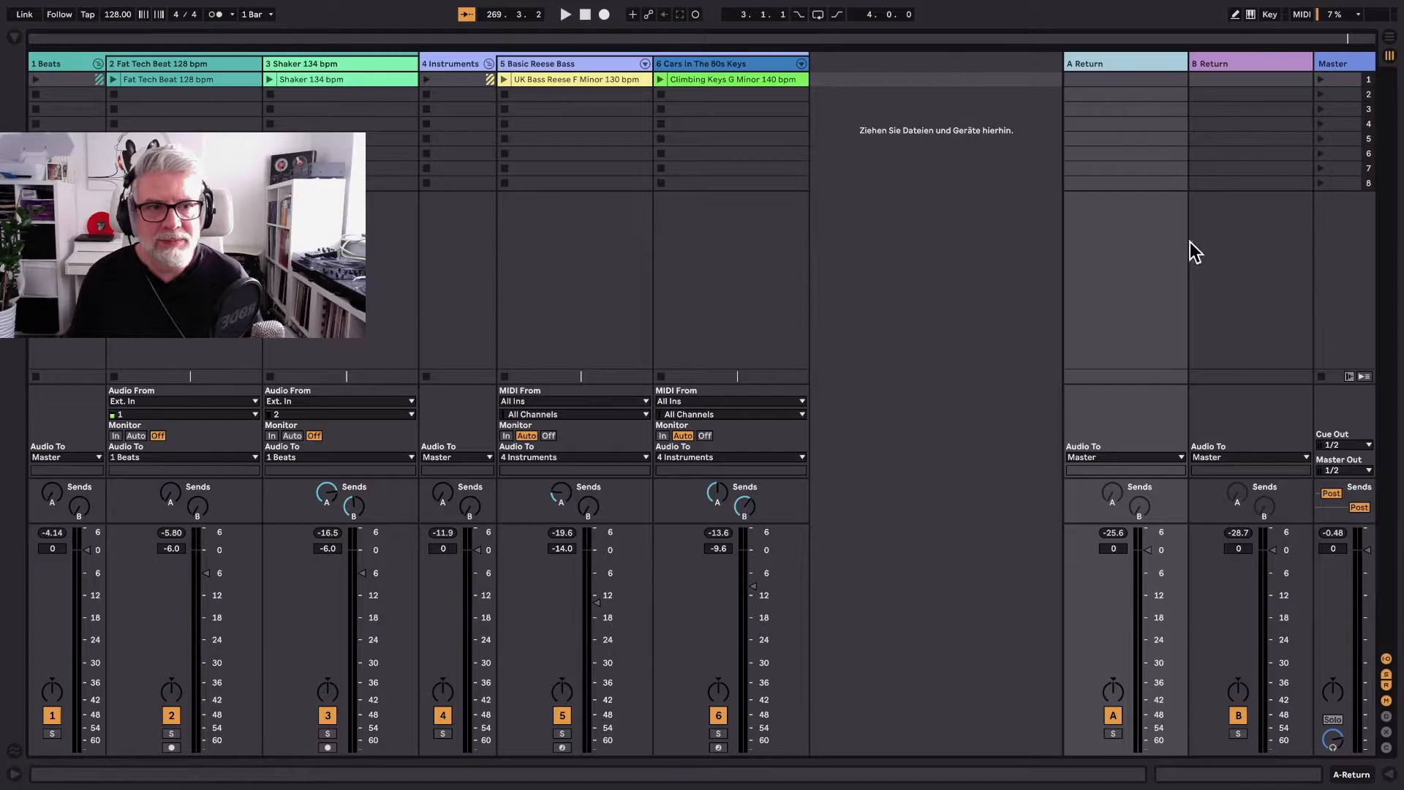
right_click(1110, 69)
left_click(1128, 76)
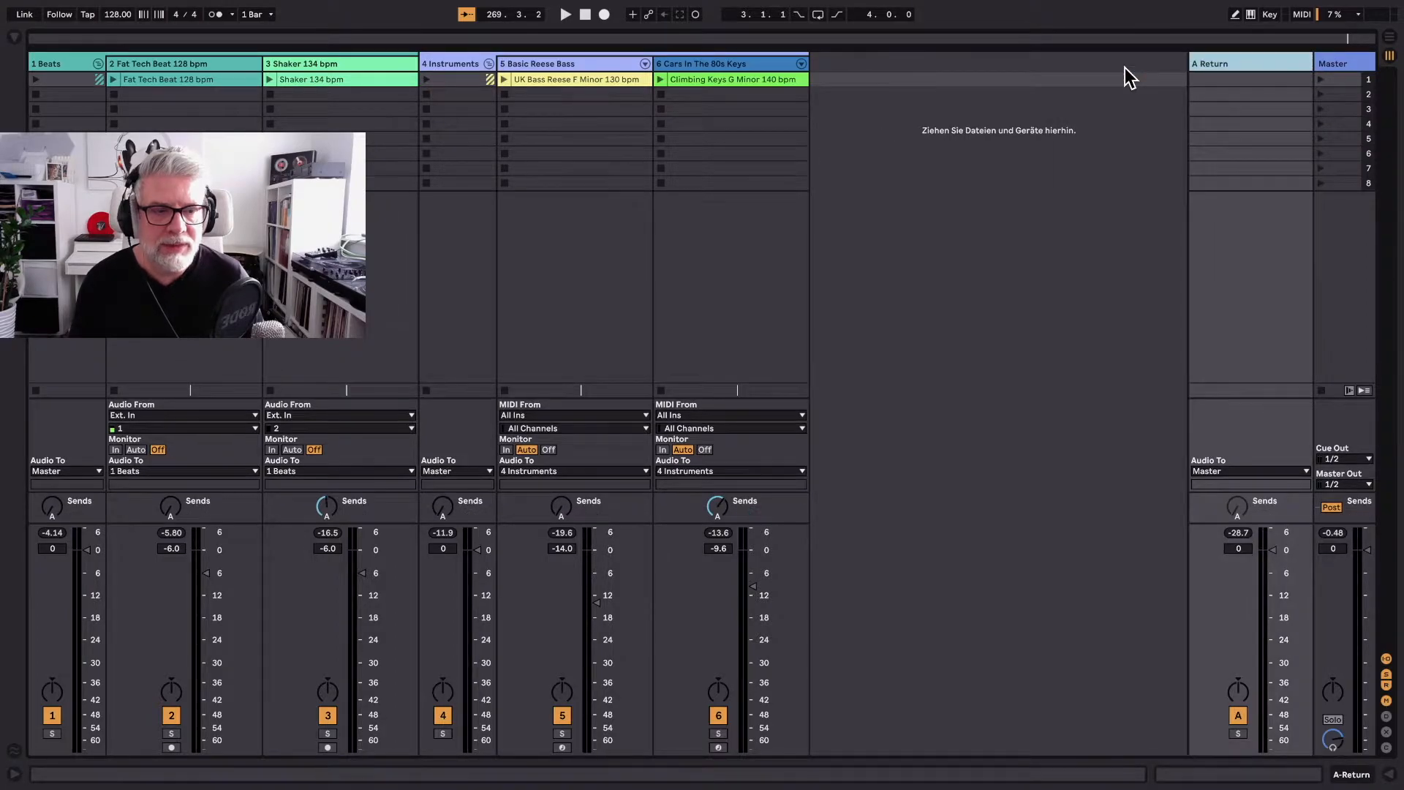
key("ctrl+z")
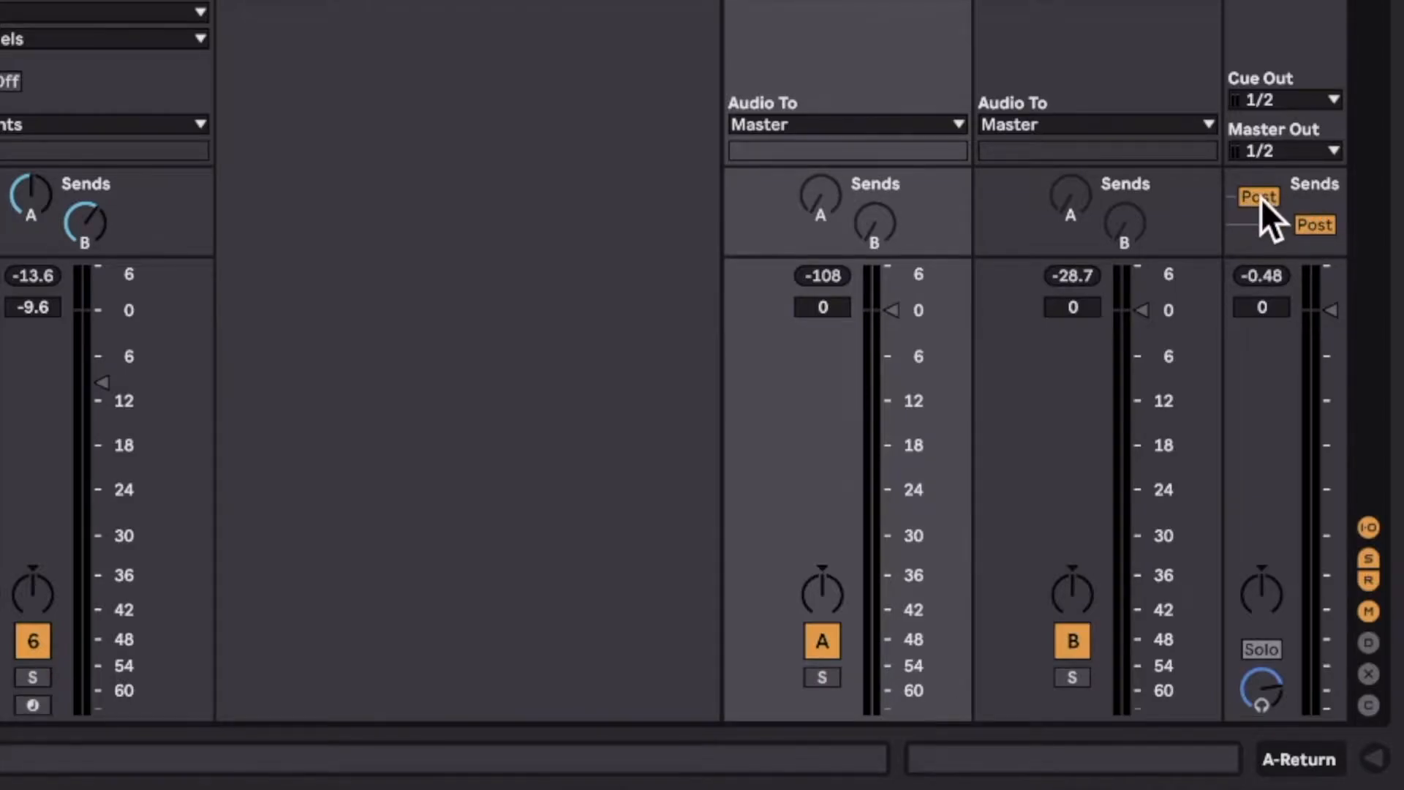
Switch send A in the Master track to Pre and back to Post.
left_click(1259, 196)
left_click(1259, 197)
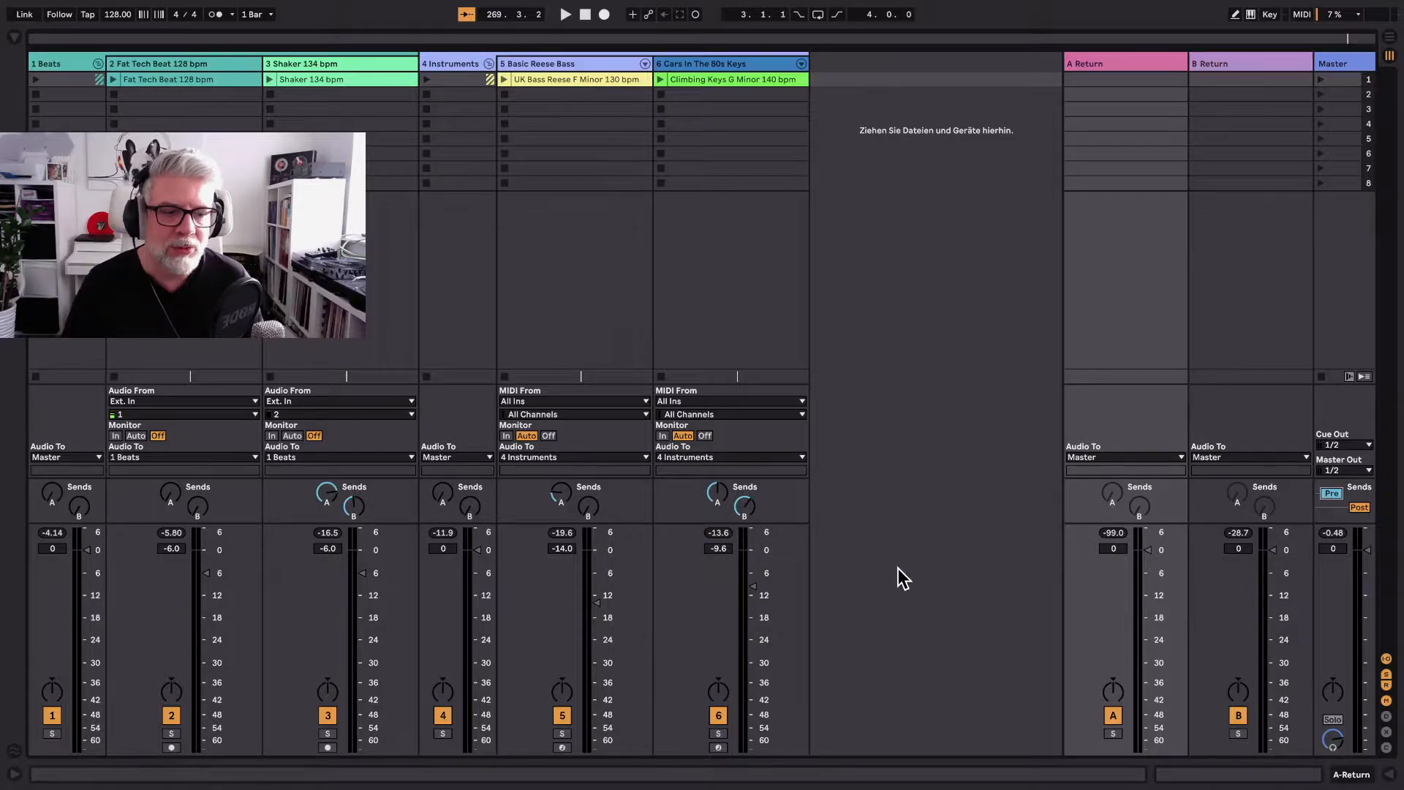
left_click(1332, 494)
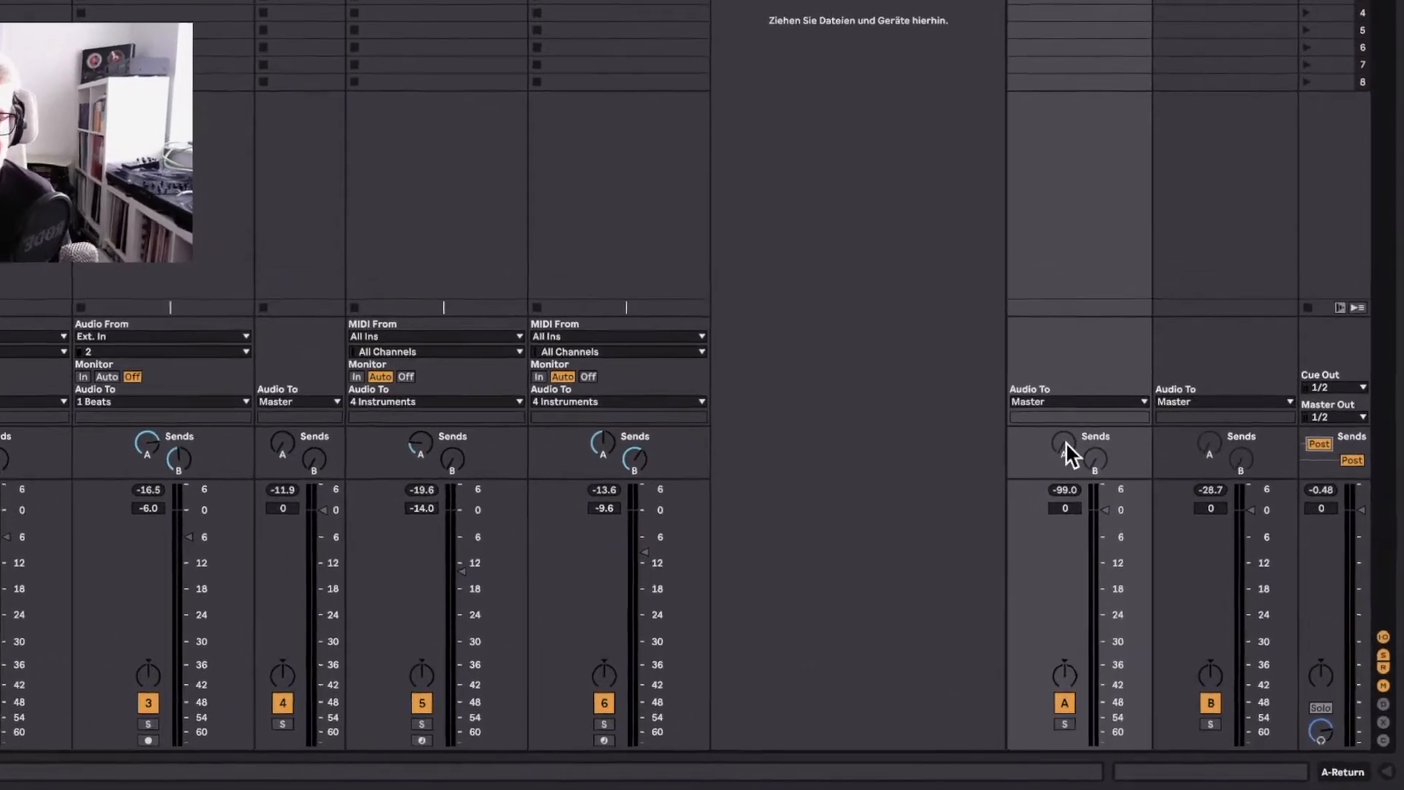
Examine the activation options of the A Return track's send A and its Audio To routing choices without changing them.
right_click(1115, 491)
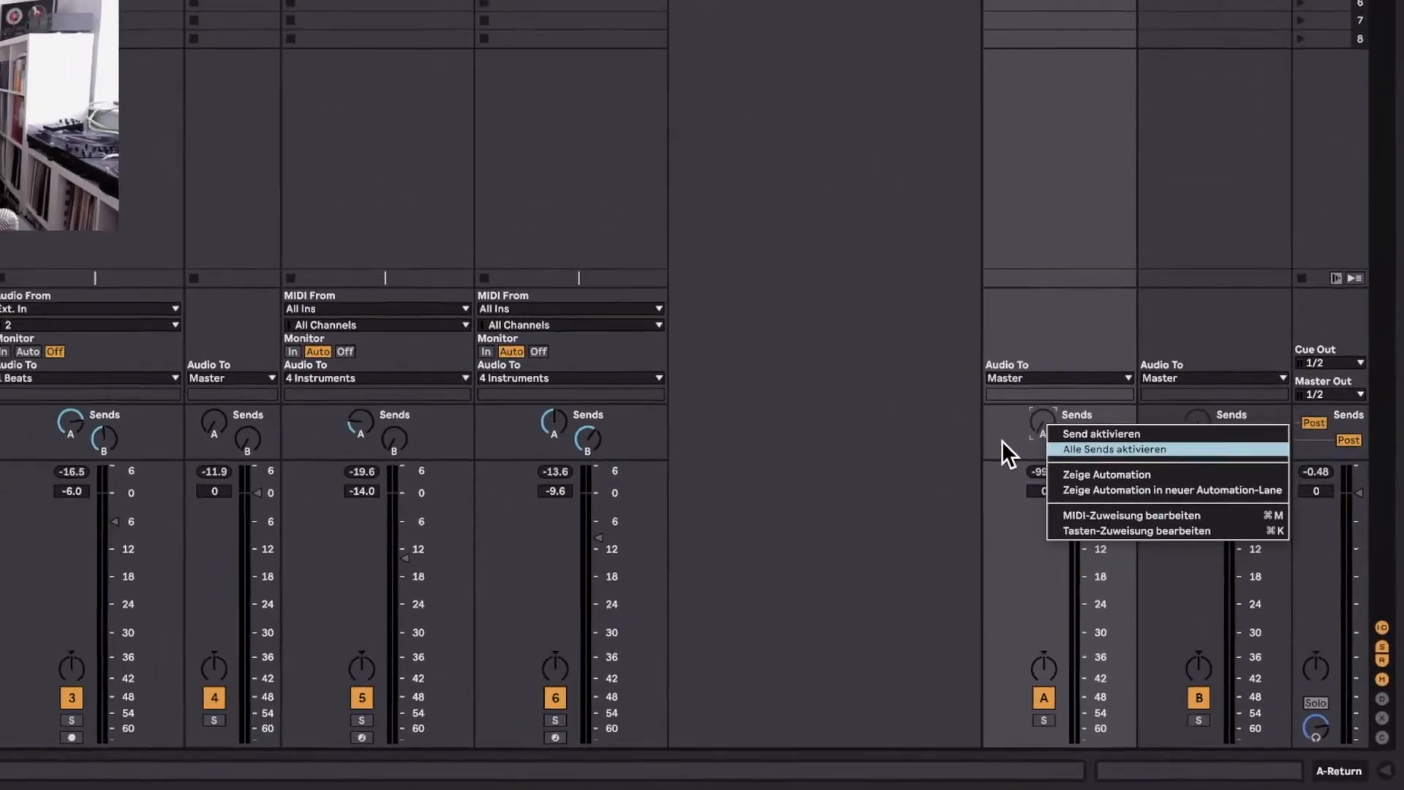
left_click(900, 350)
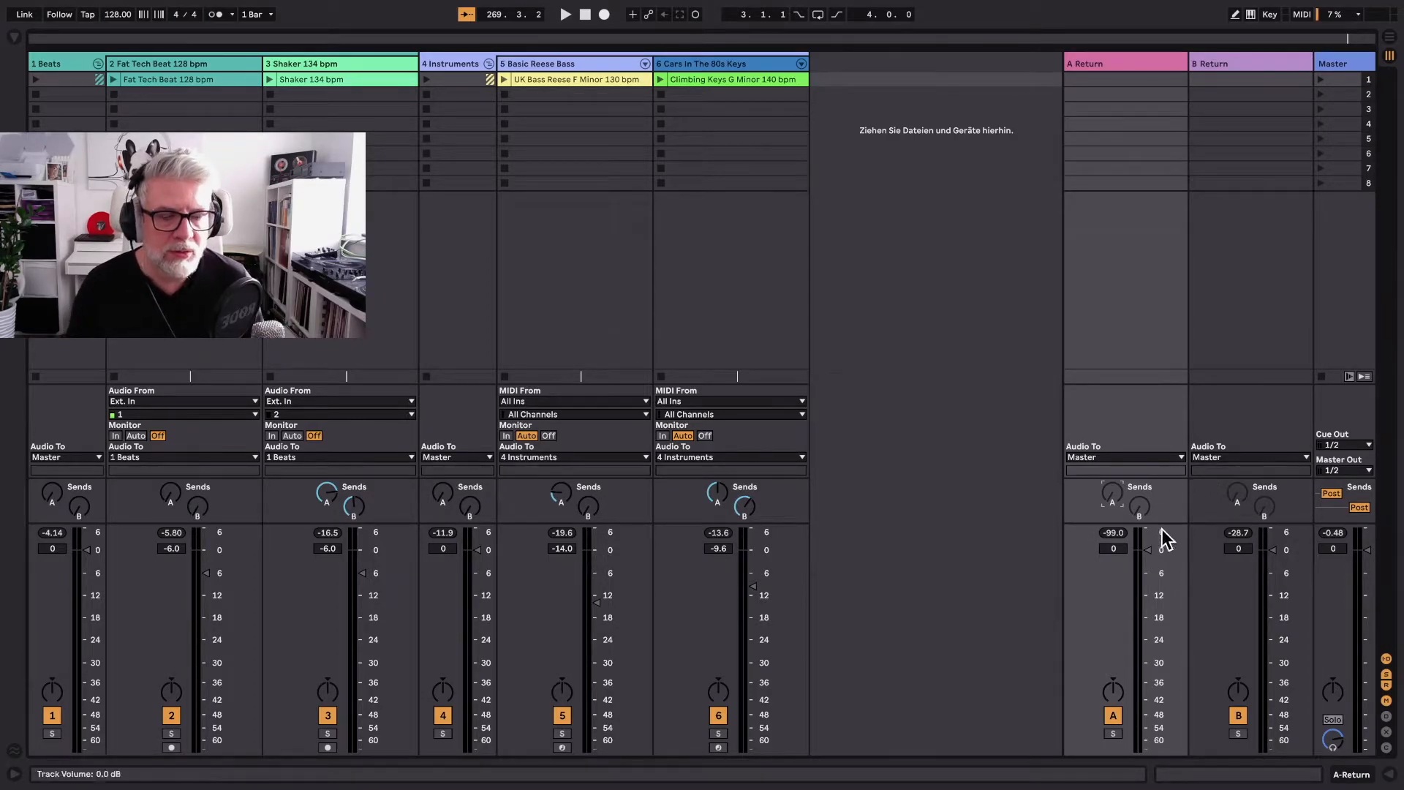
left_click(1180, 458)
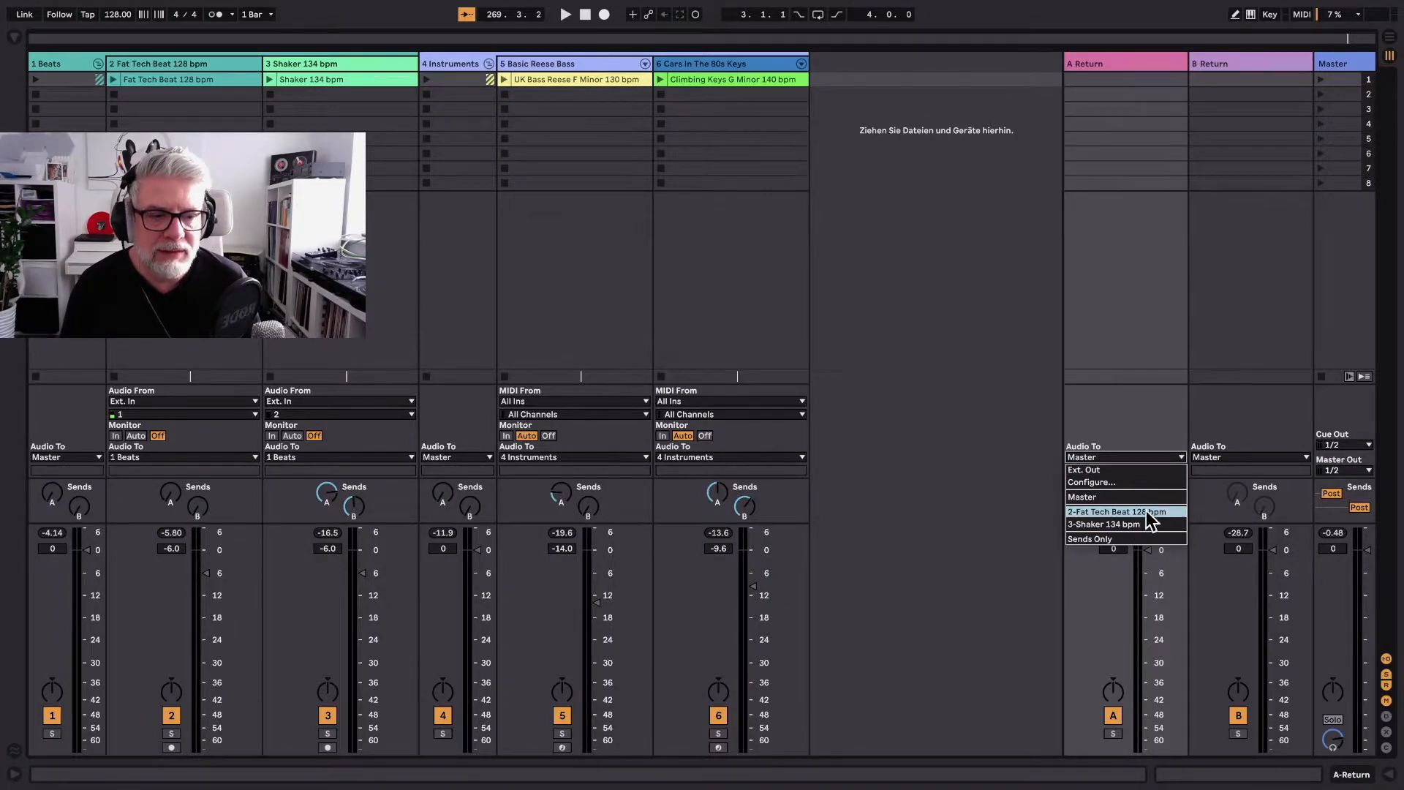
left_click(1153, 434)
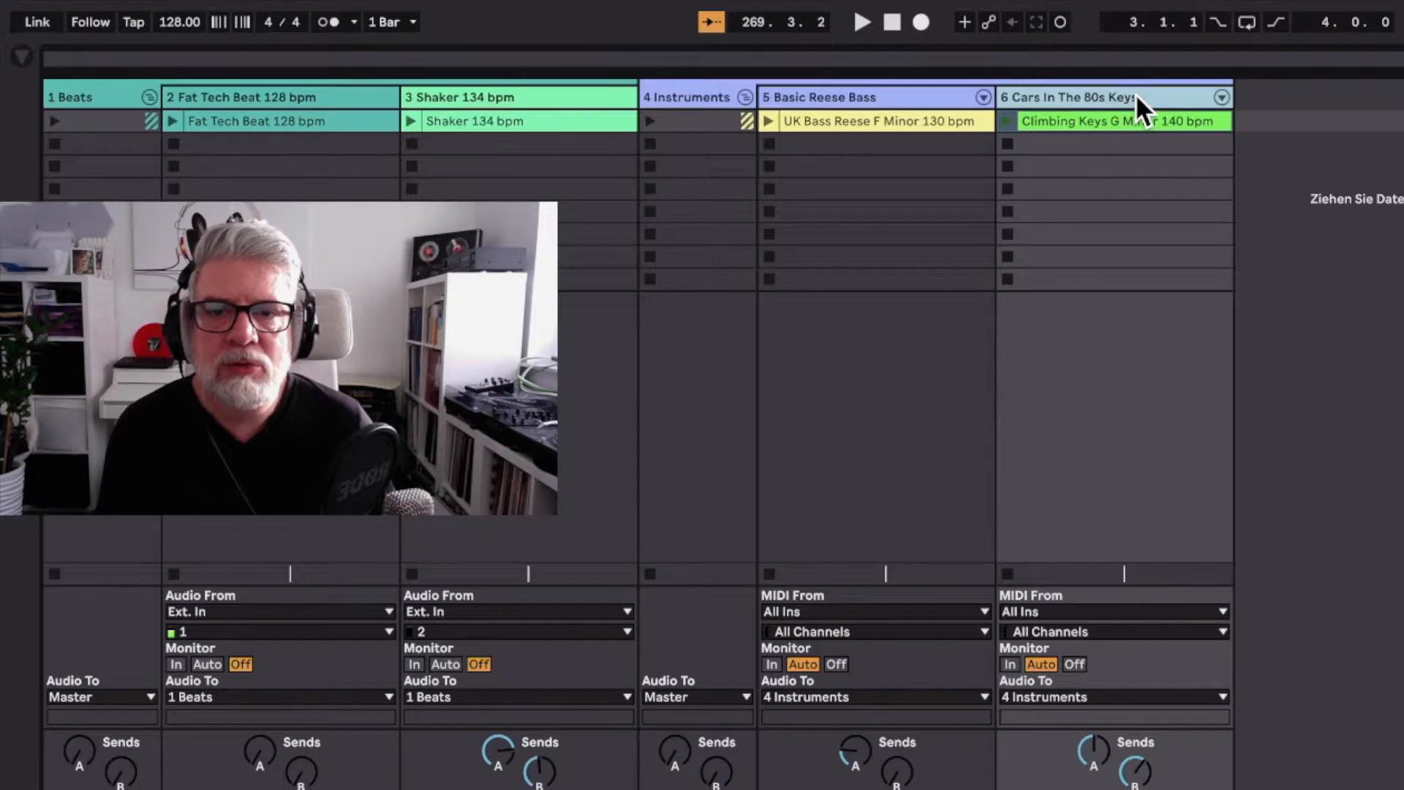
Move the Cars In The 80s Keys track ahead of Basic Reese Bass and select the A Return track.
left_click_drag(744, 61, 621, 57)
left_click_drag(949, 89, 797, 95)
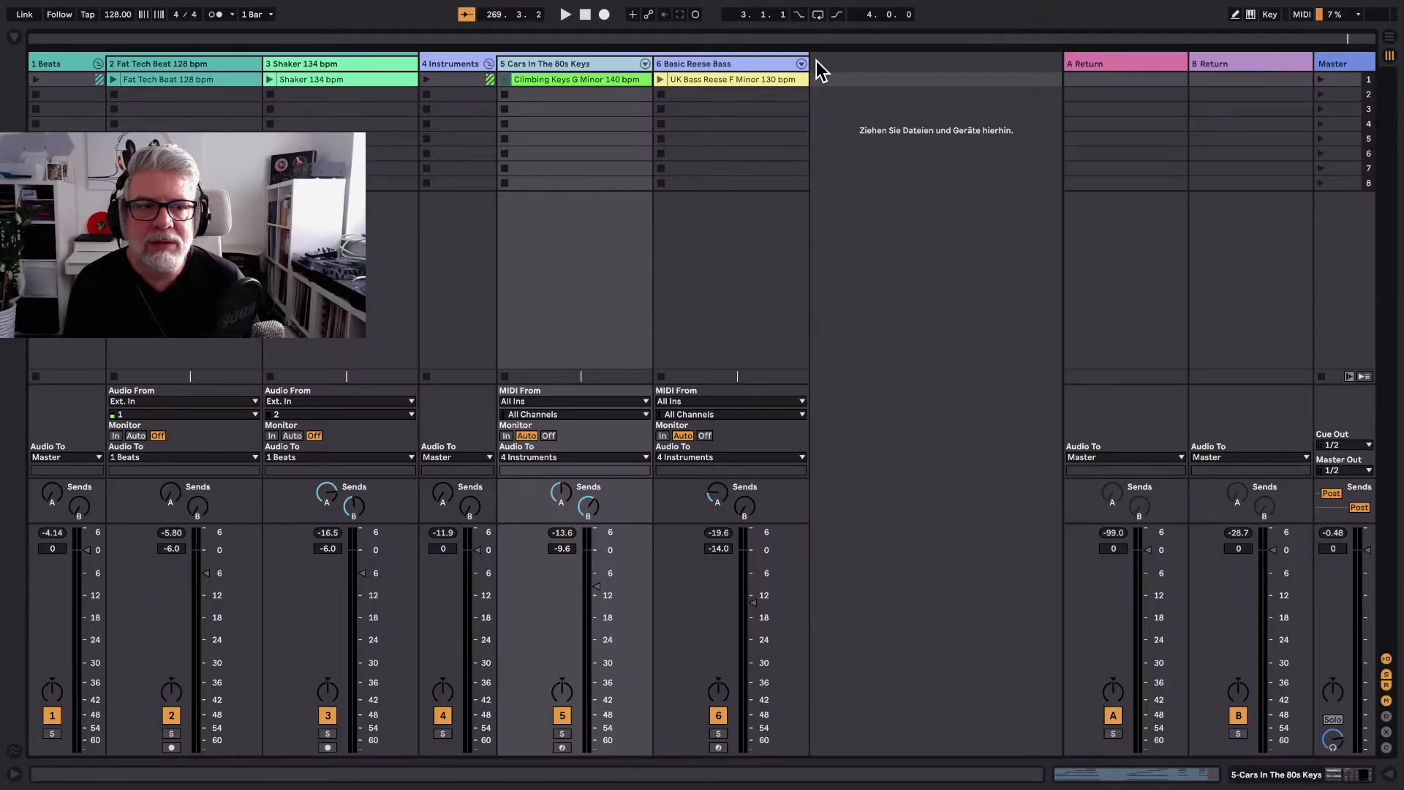
left_click(1148, 63)
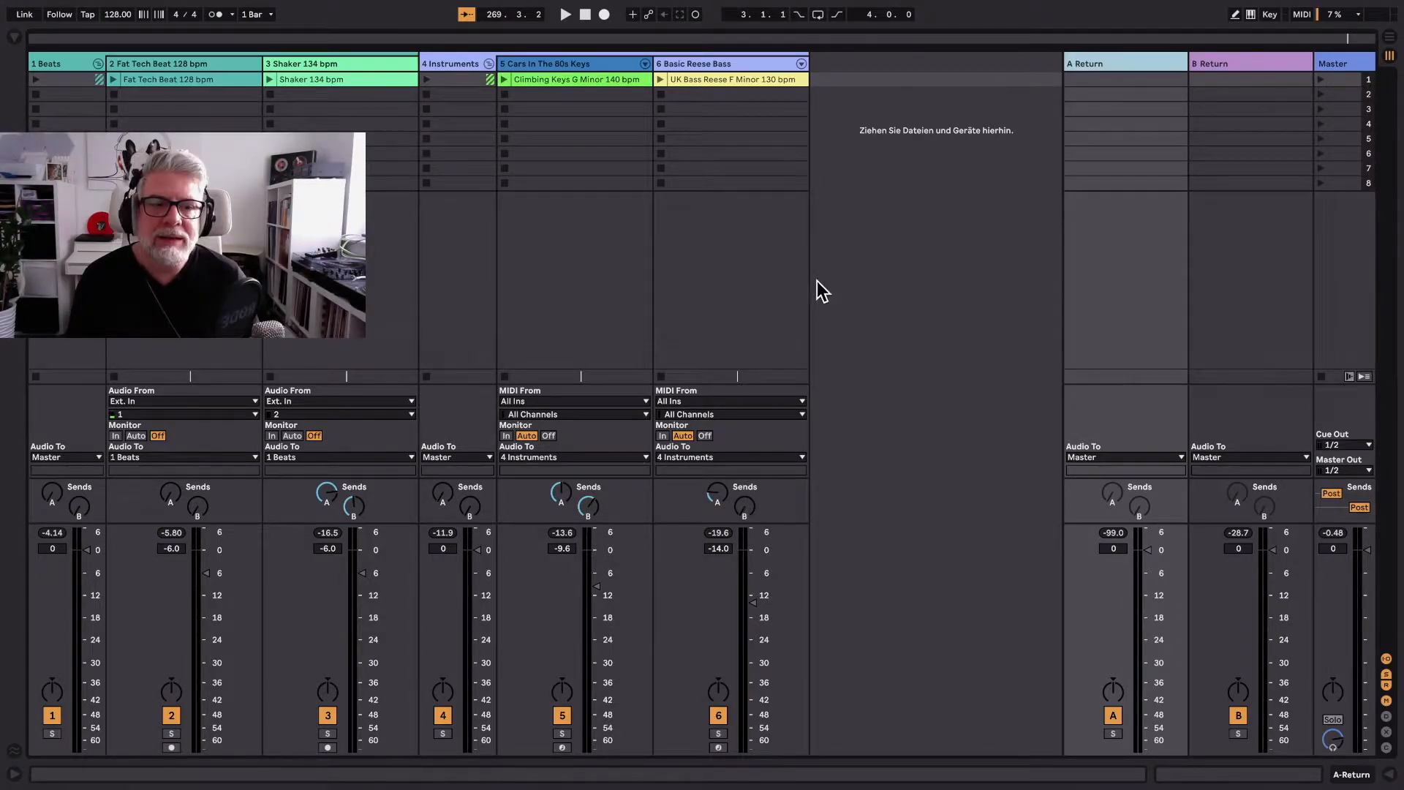
left_click(1146, 252)
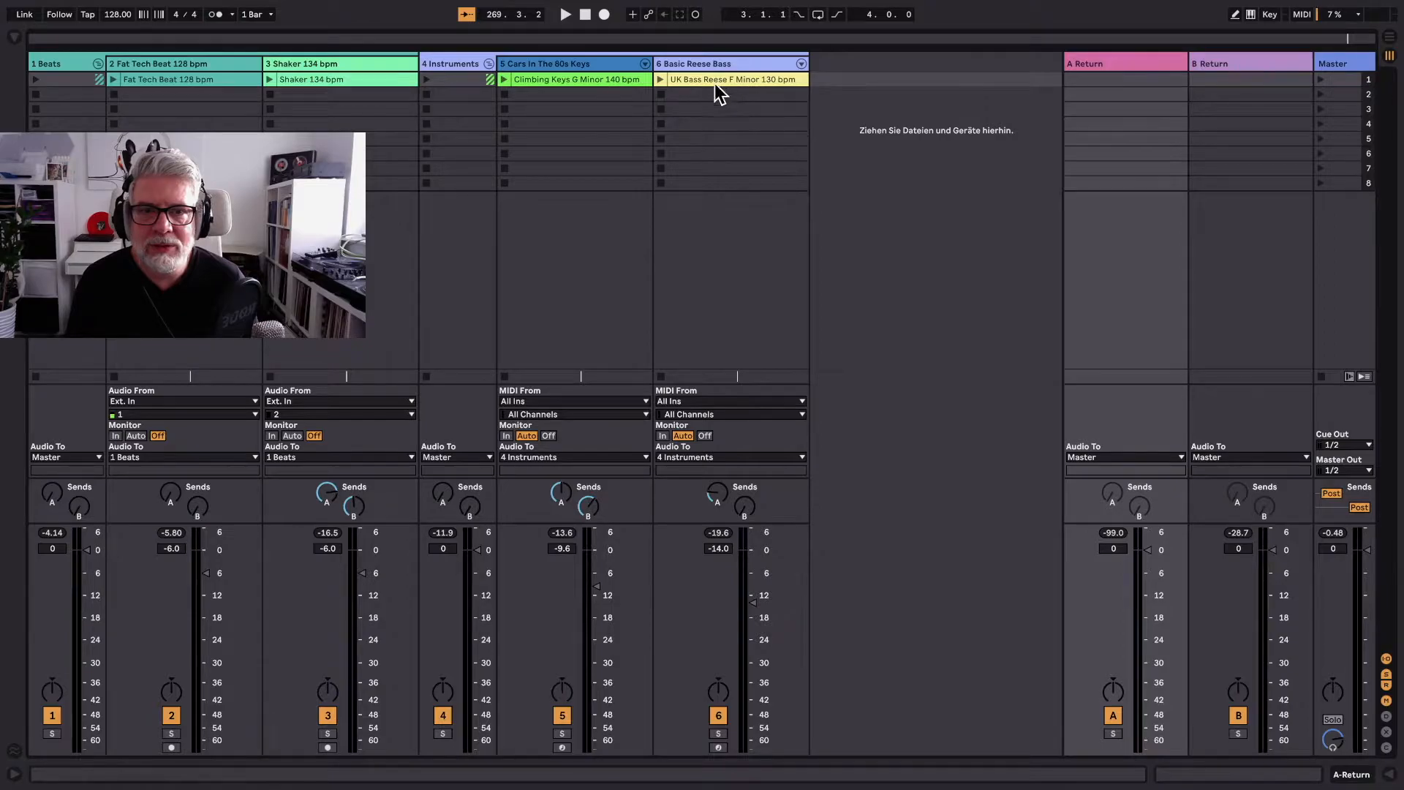
Show the Basic Reese Bass track's devices, expand the rack's device chain and unfold its Delay effect.
double_click(688, 62)
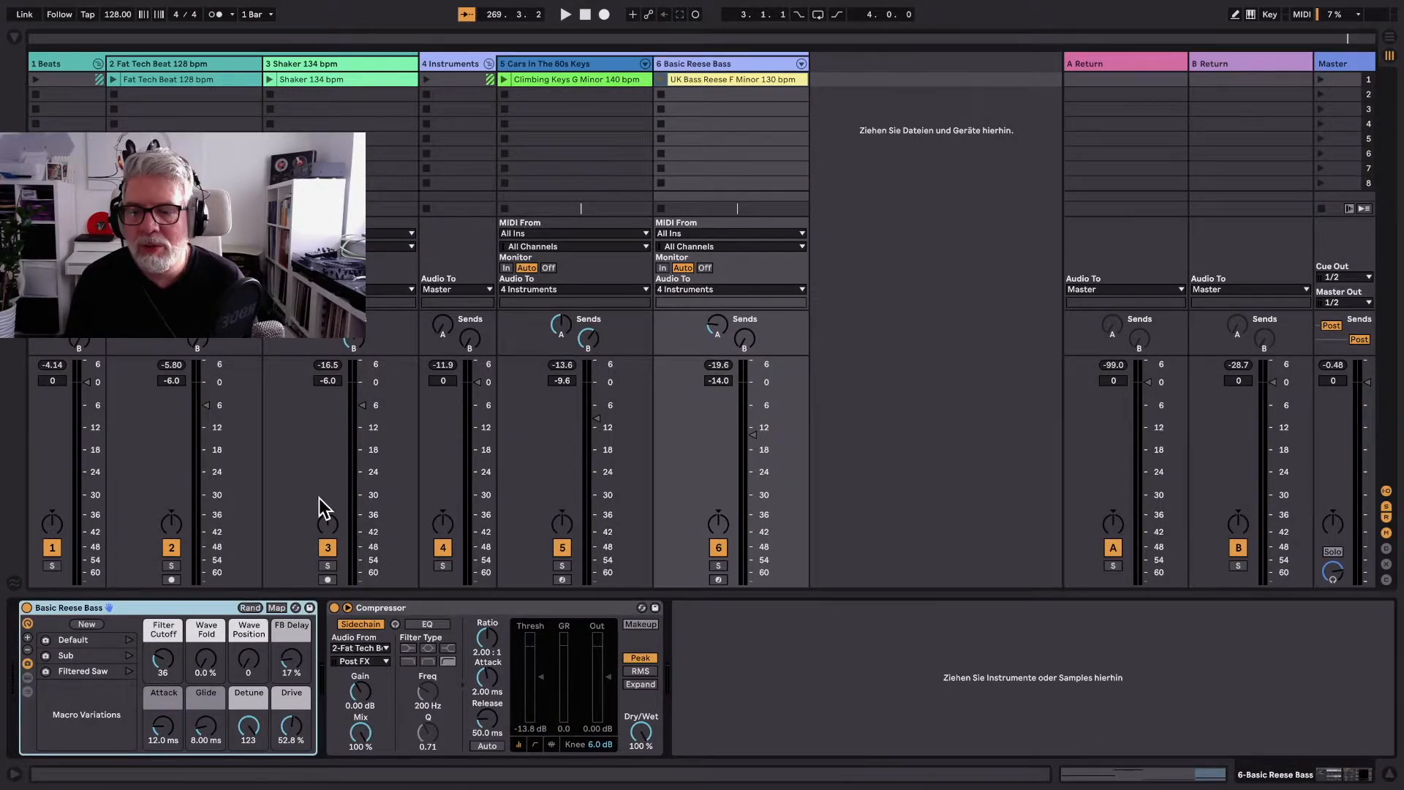
left_click(27, 678)
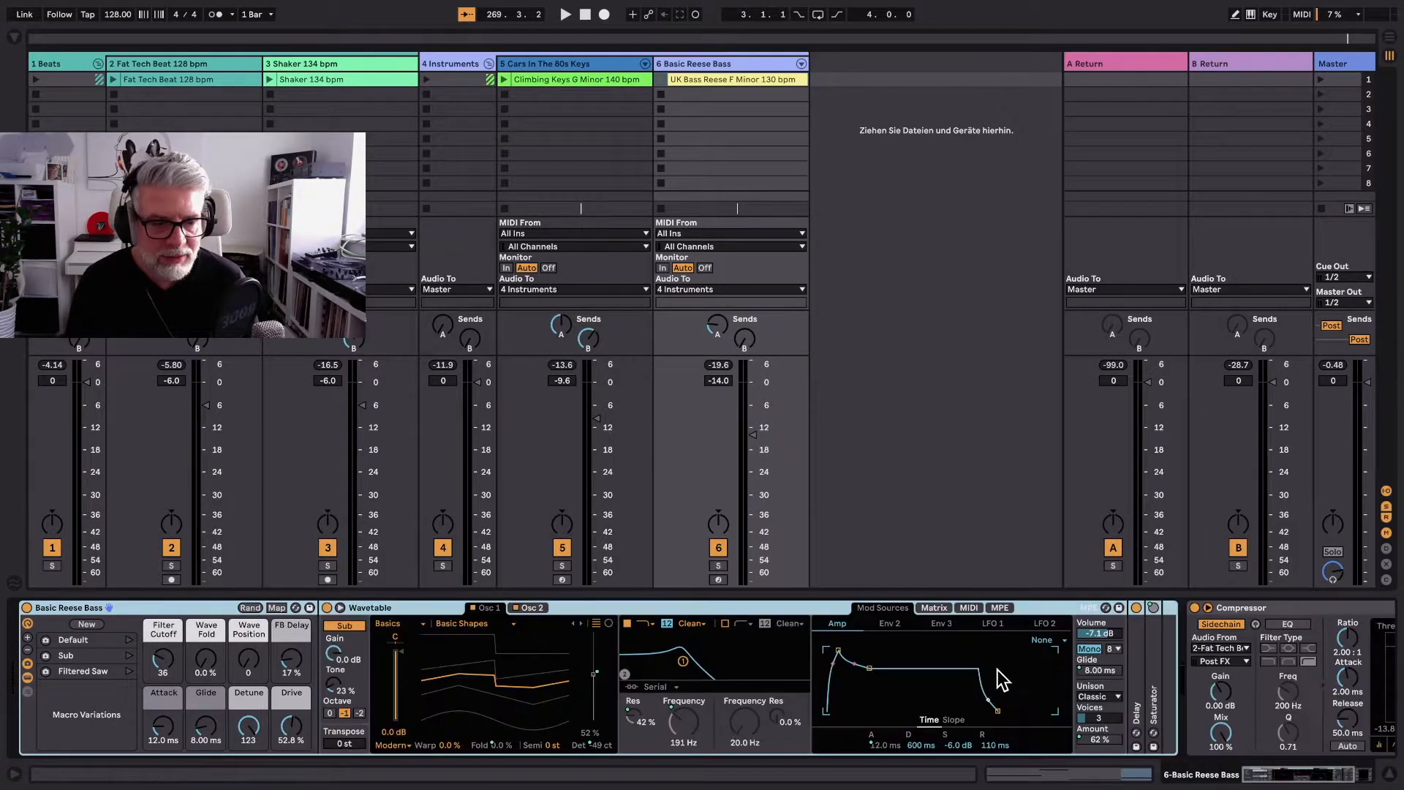
double_click(1138, 661)
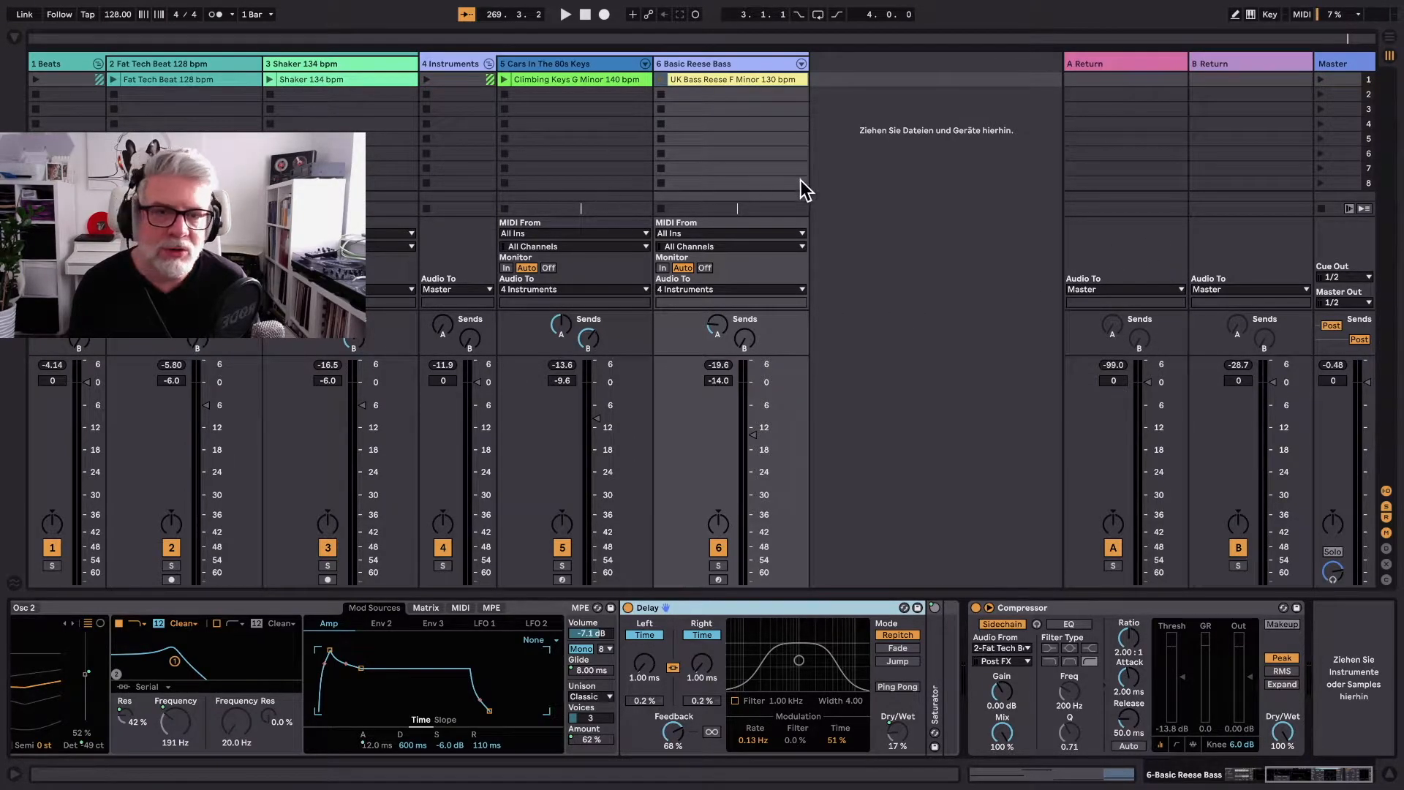
left_click(462, 244)
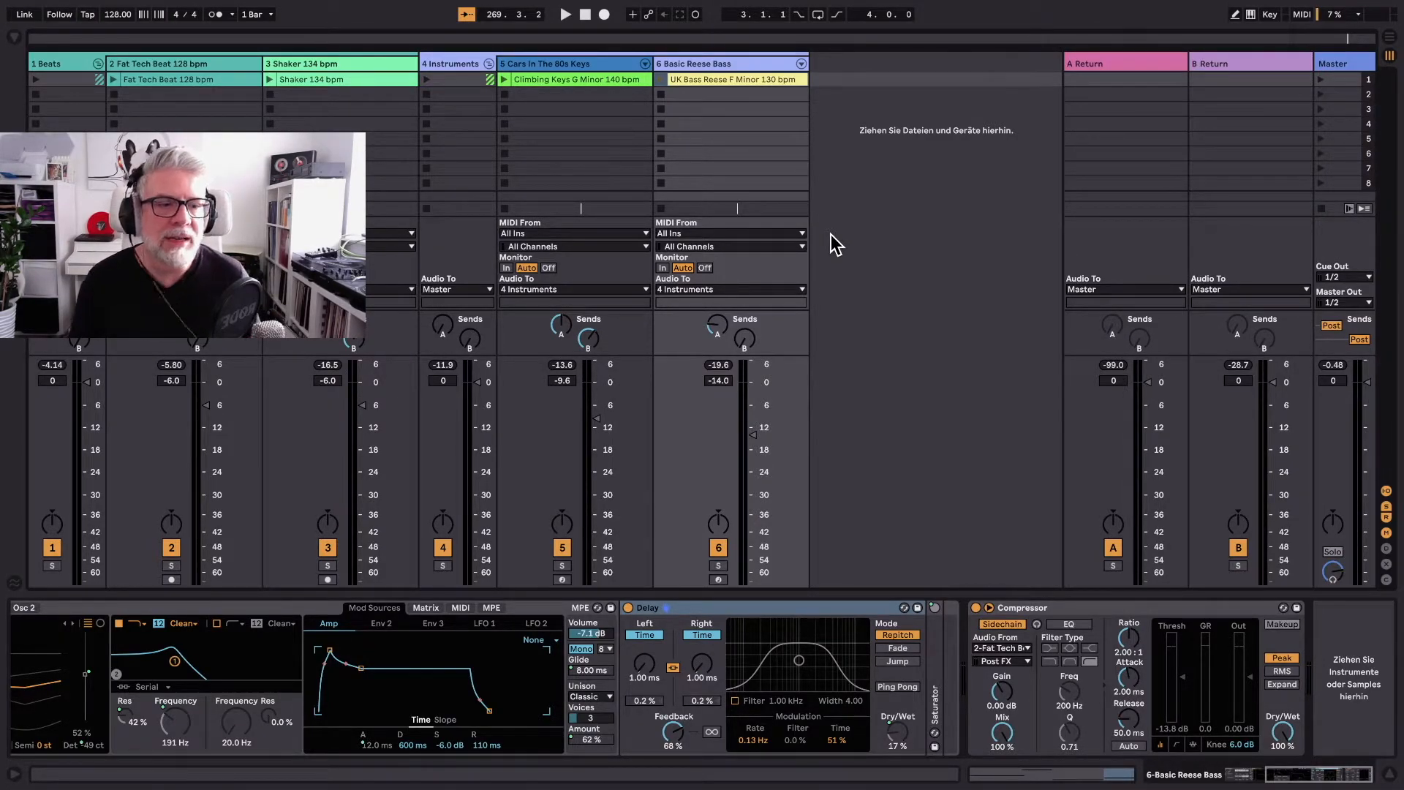
Examine the device chains of the Beats group, Fat Tech Beat and Master tracks, and hide the detail view.
left_click(53, 64)
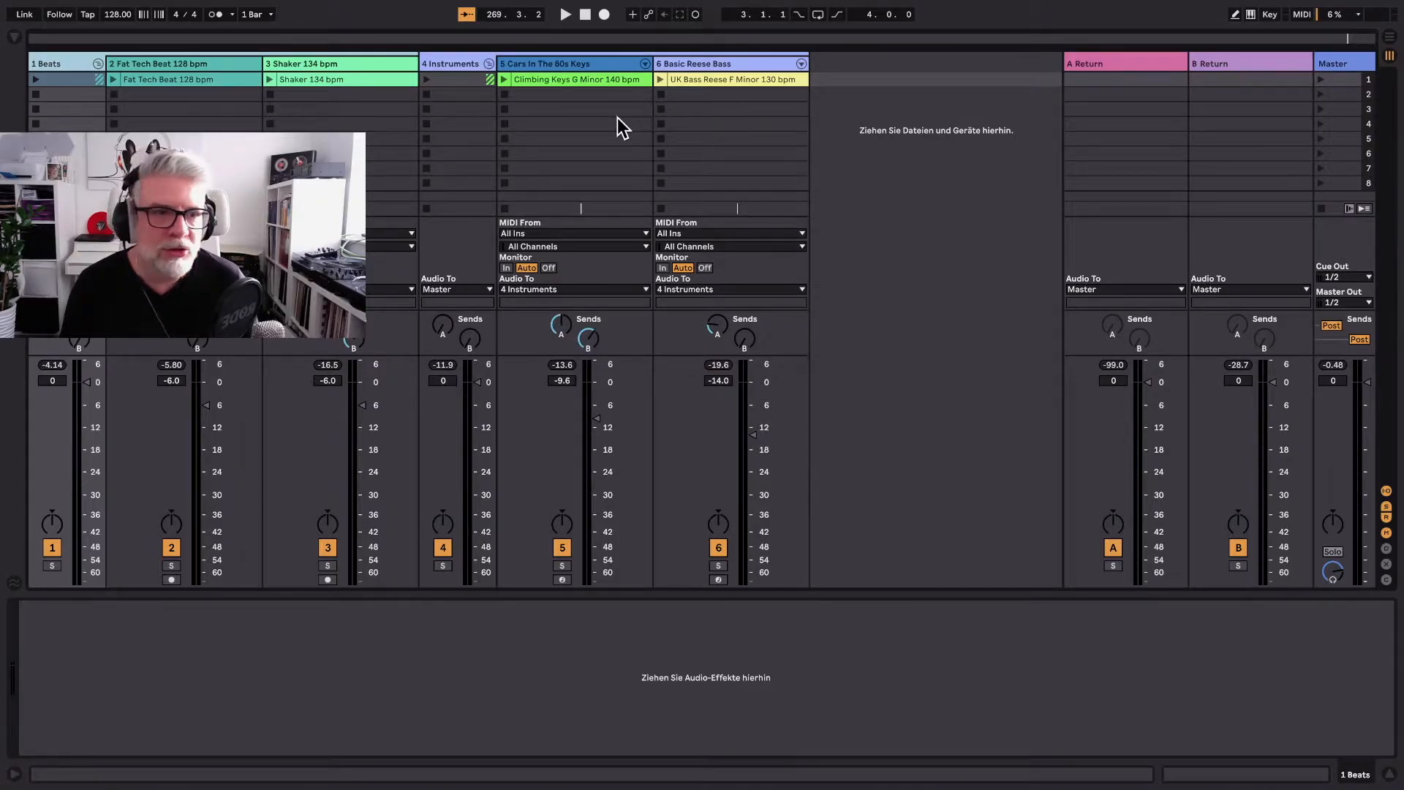
left_click(192, 63)
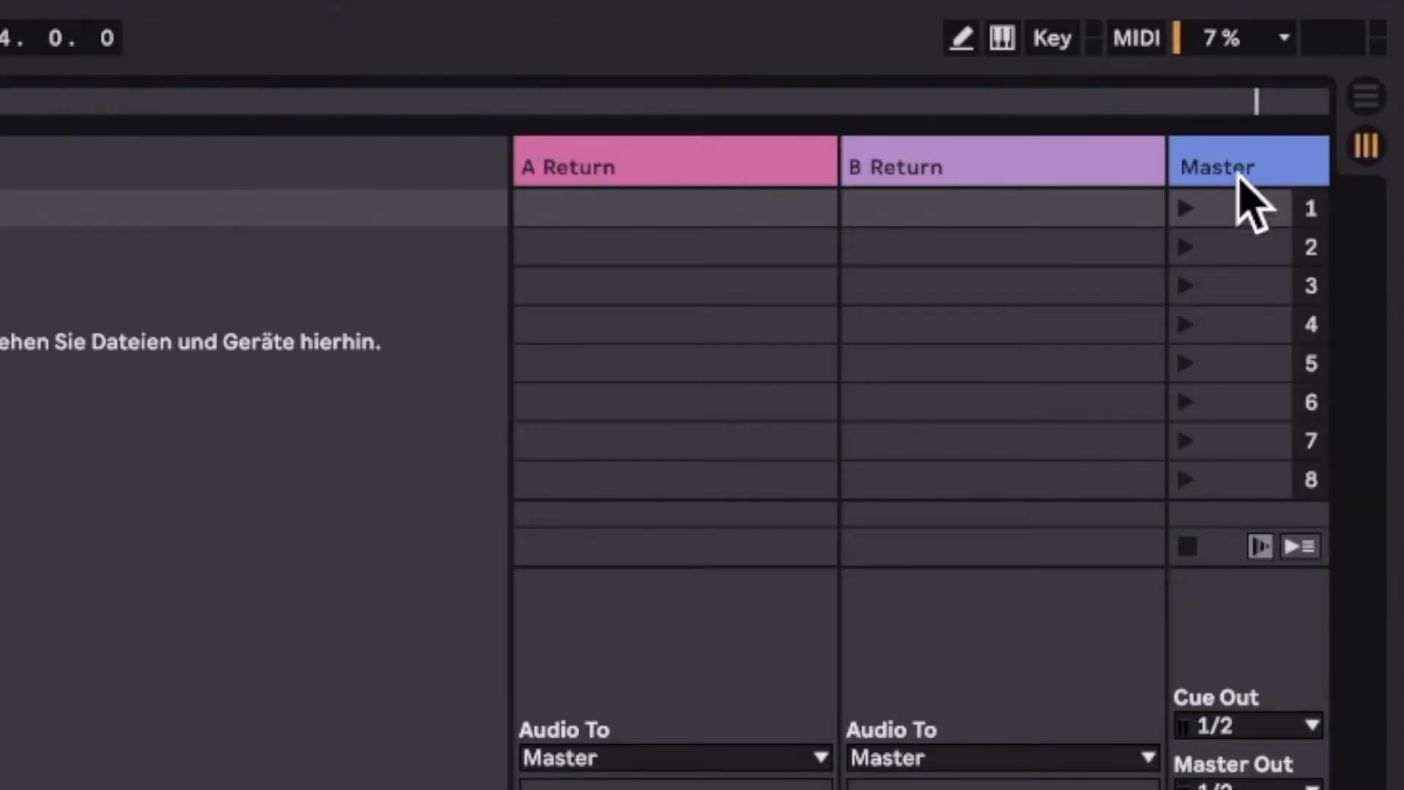
left_click(1340, 65)
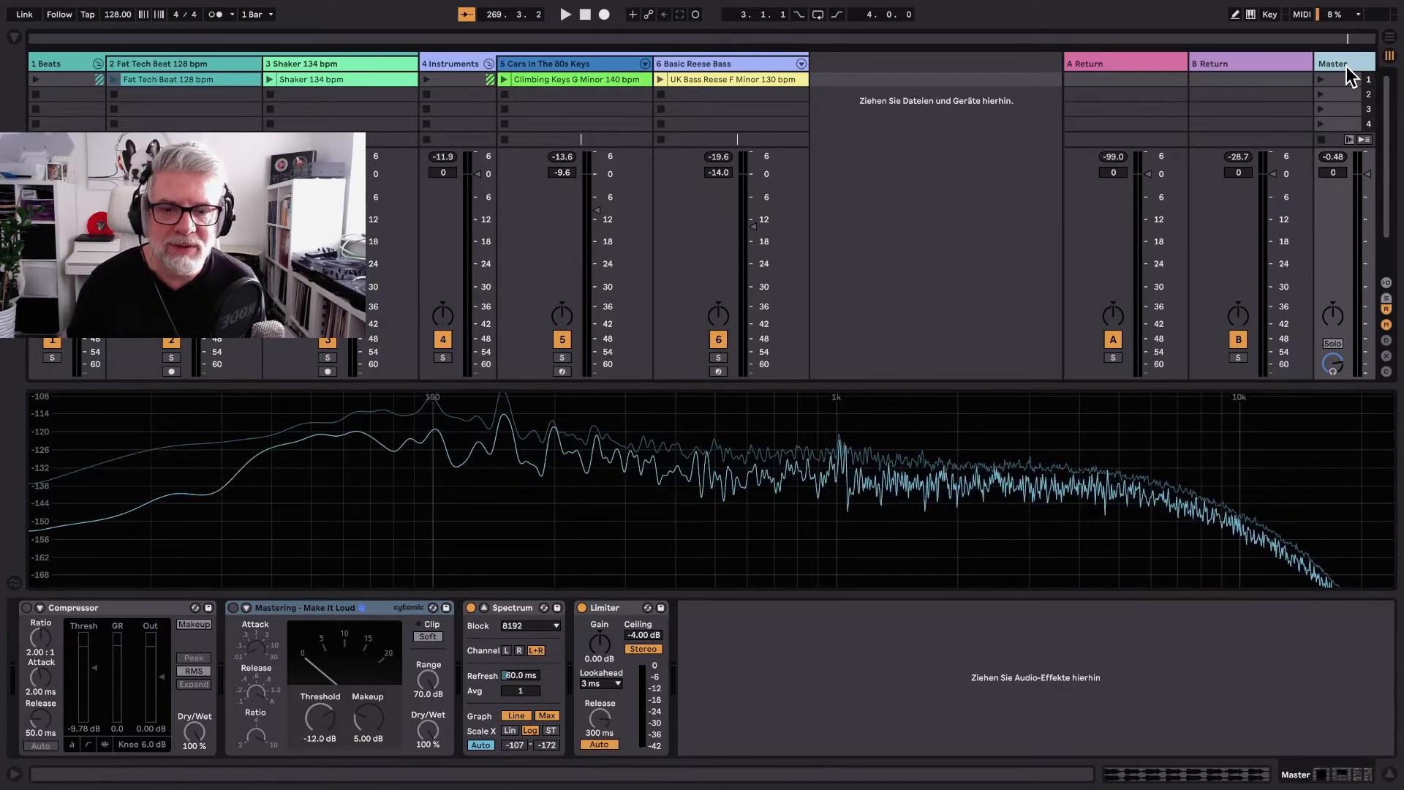
key("super+alt+l")
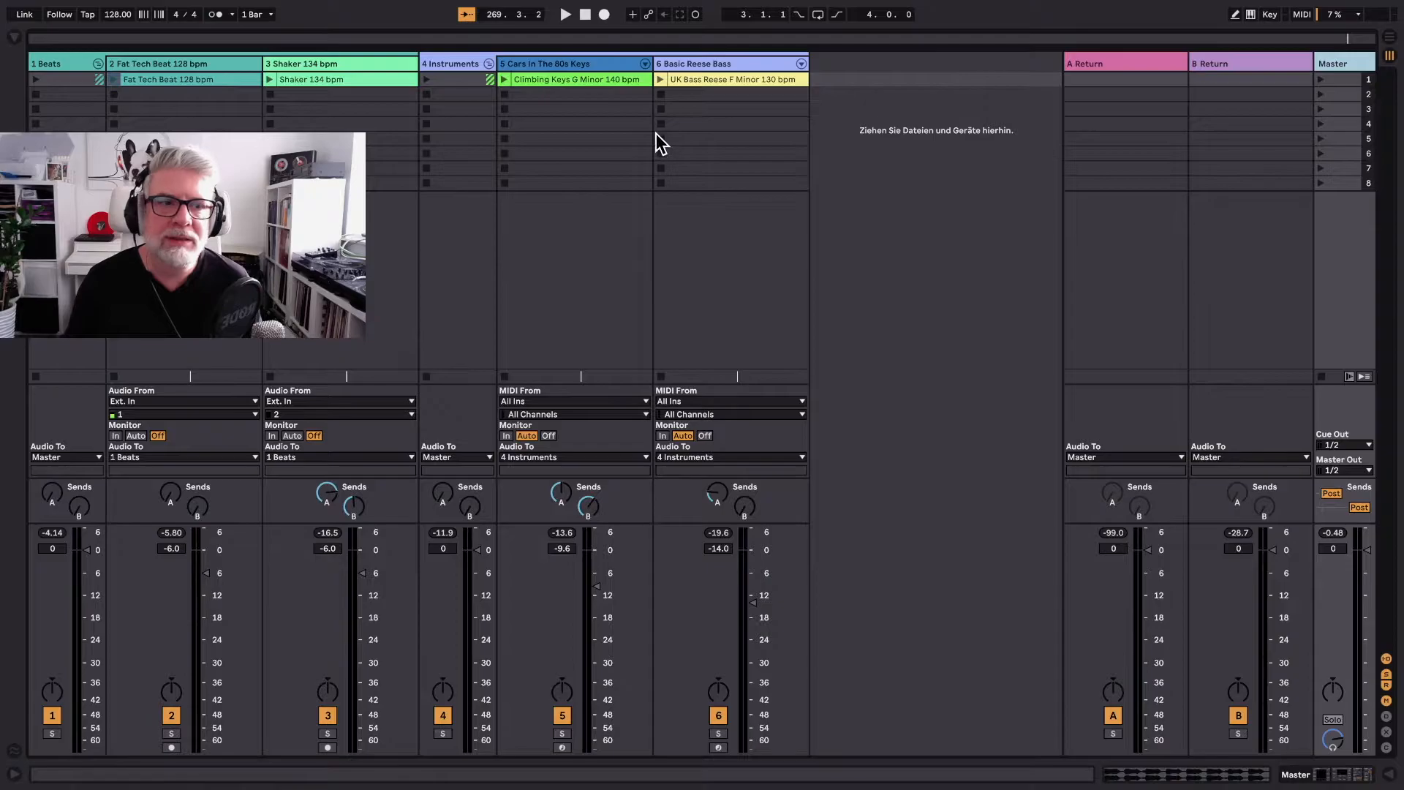
Launch the first scene and show the Master track's device chain during playback.
left_click(1321, 79)
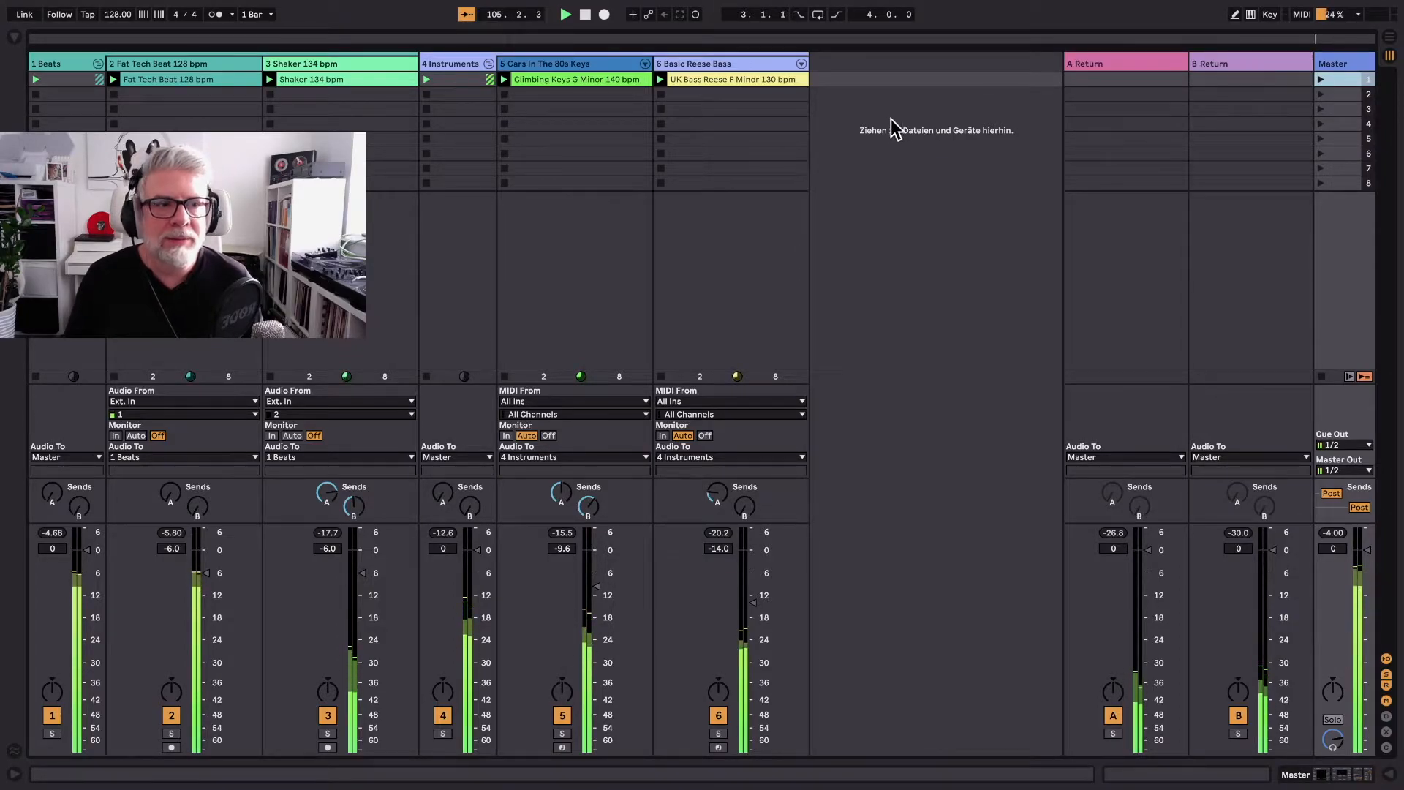
left_click(1329, 64)
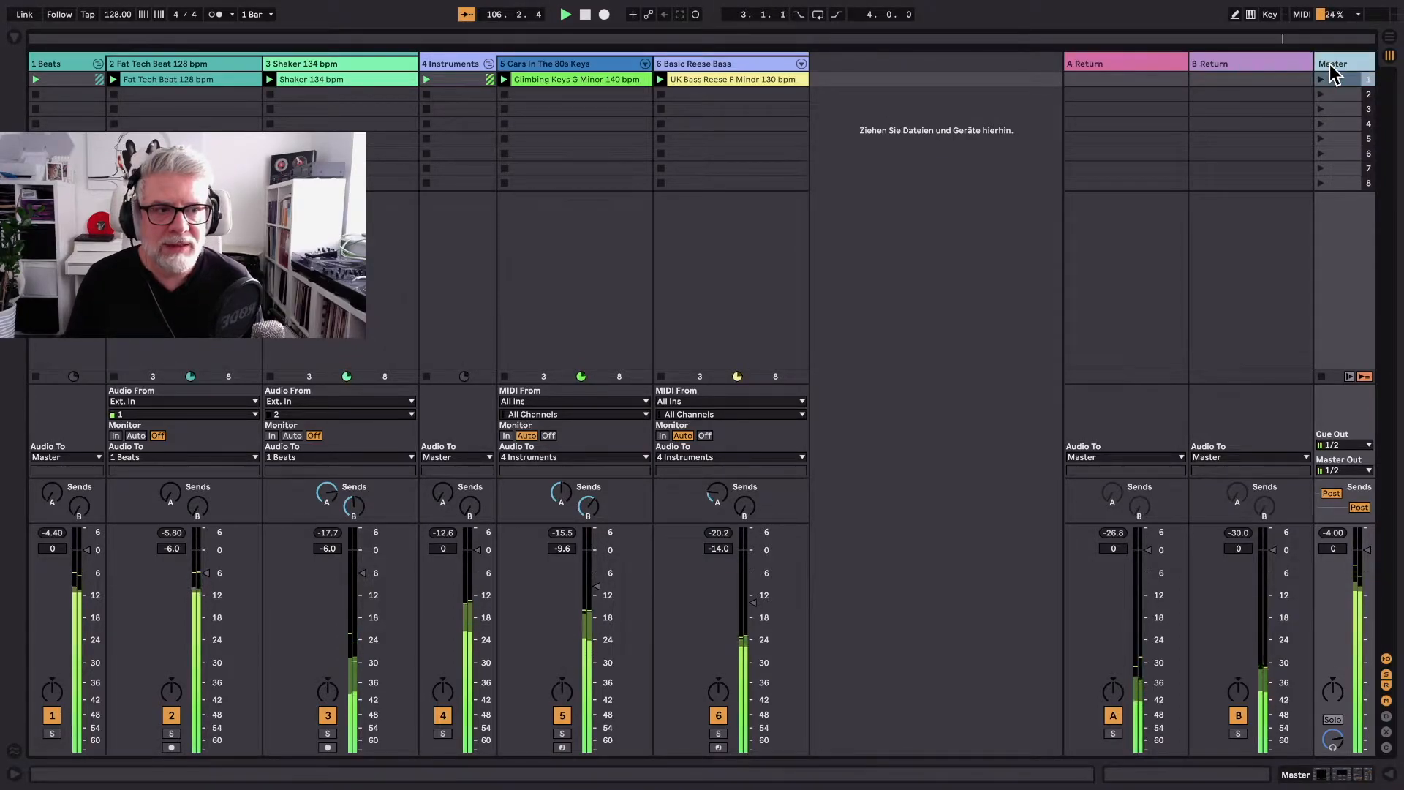
double_click(1330, 65)
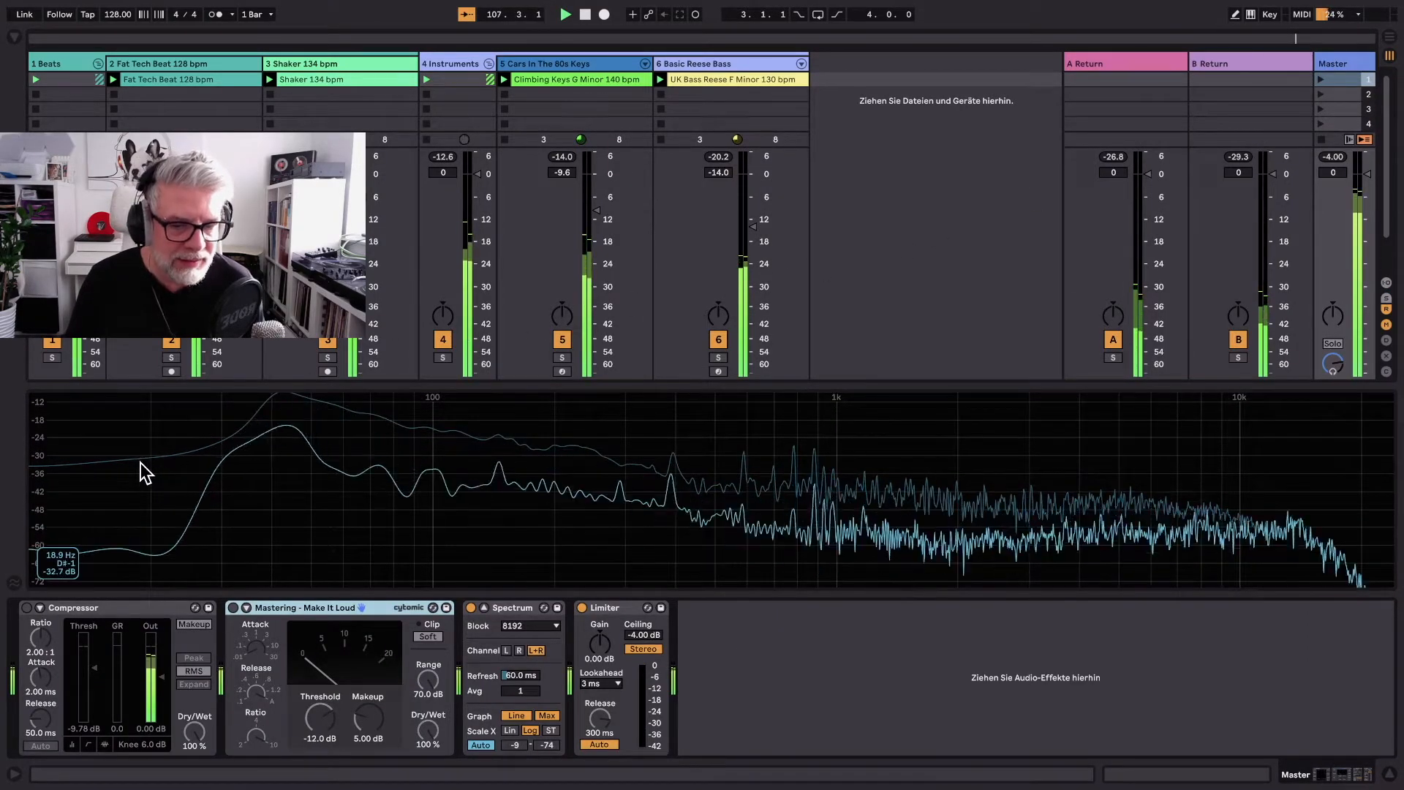
Activate the Compressor and Mastering - Make It Loud devices on the Master track during playback, and stop playback.
left_click(27, 608)
left_click(233, 607)
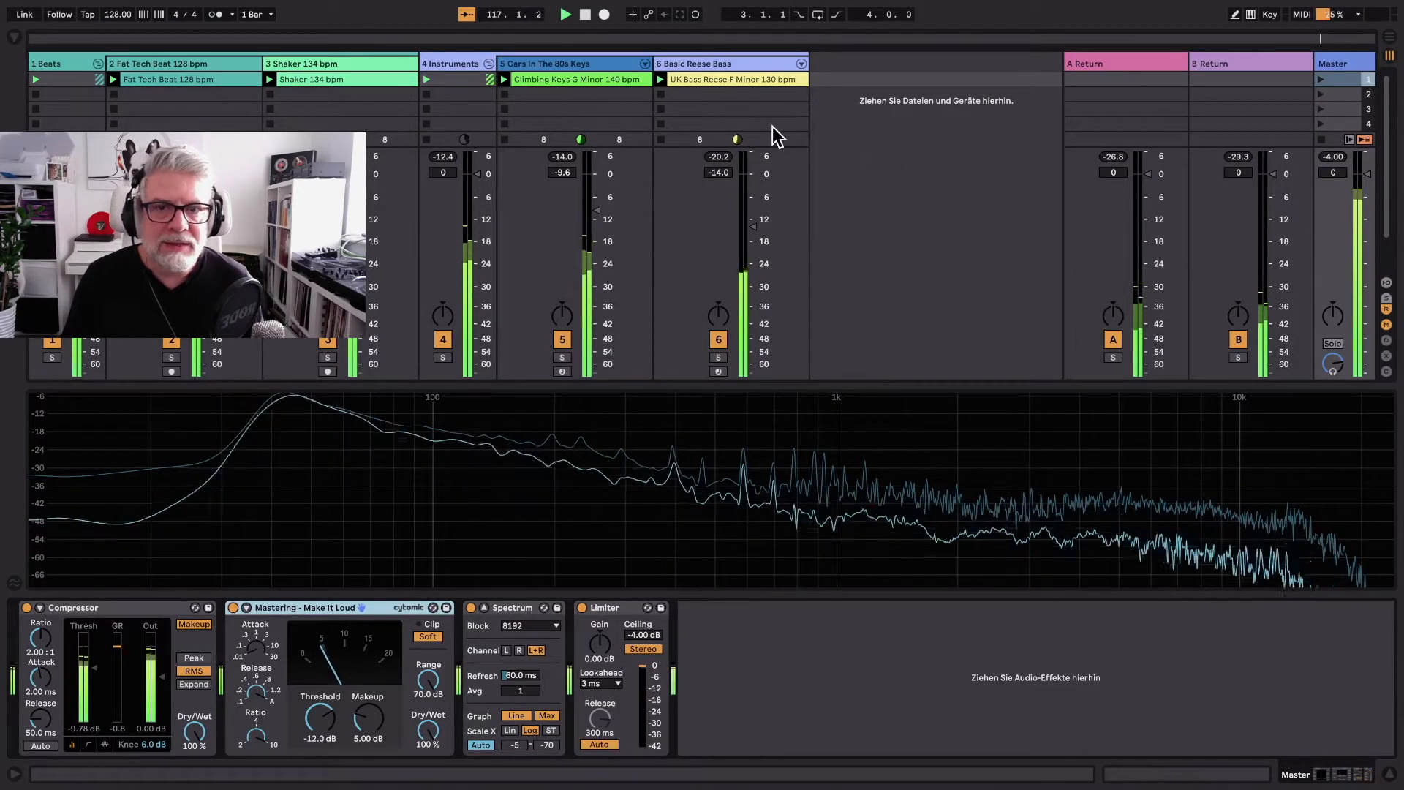
left_click(586, 16)
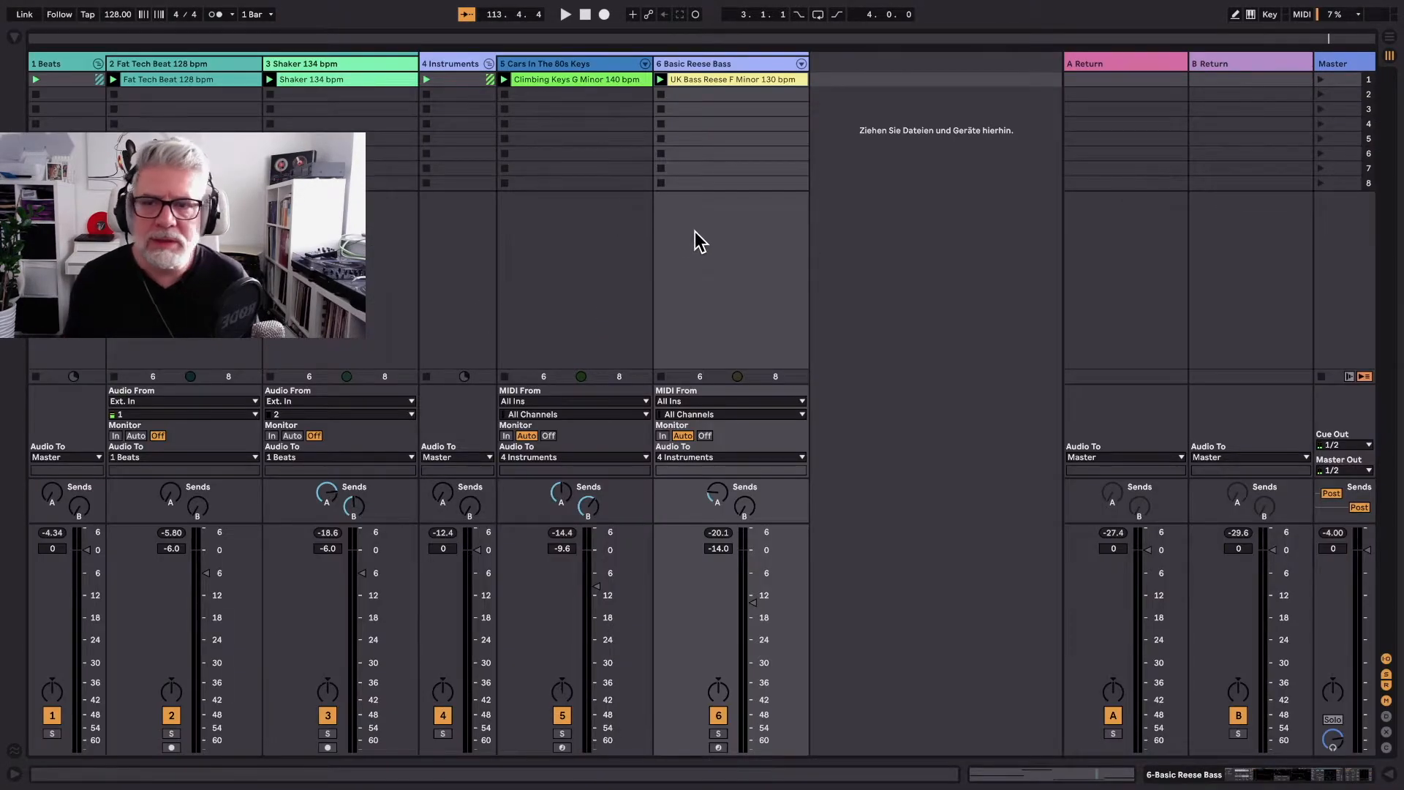
Add the Help me mastering modern 44.1 16bit file from the browser as a new track, hide the detail view and stop playback.
left_click(15, 38)
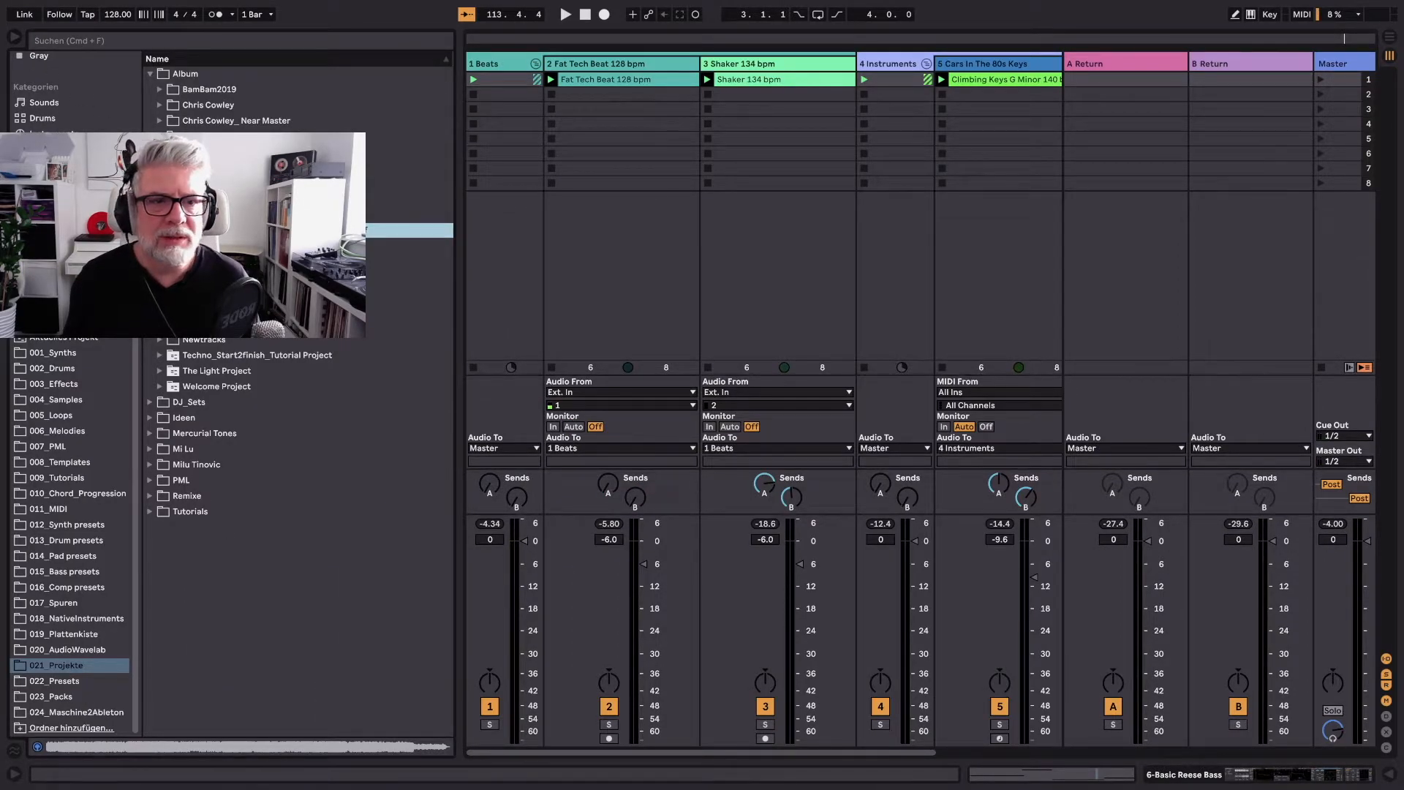
left_click_drag(368, 228, 1039, 75)
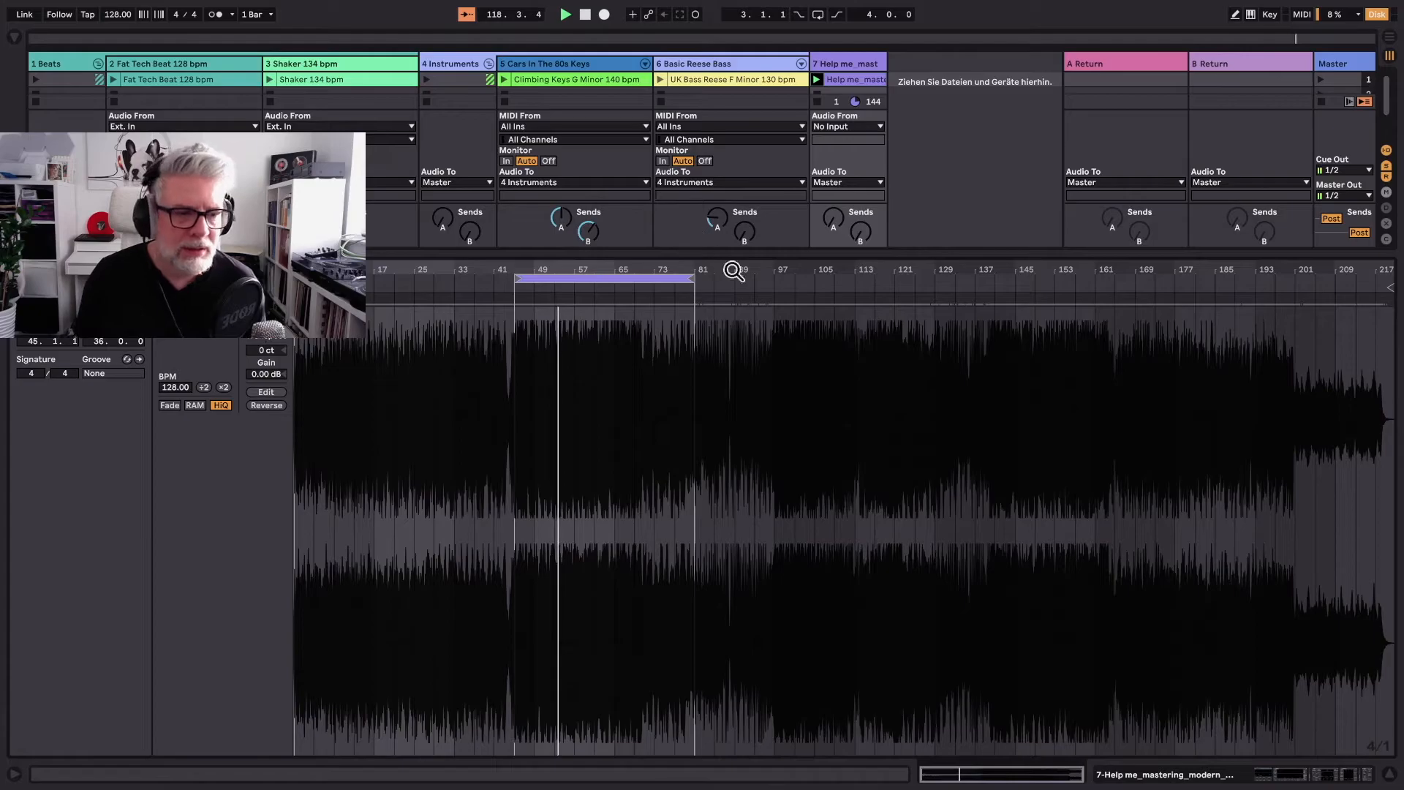
left_click(1389, 774)
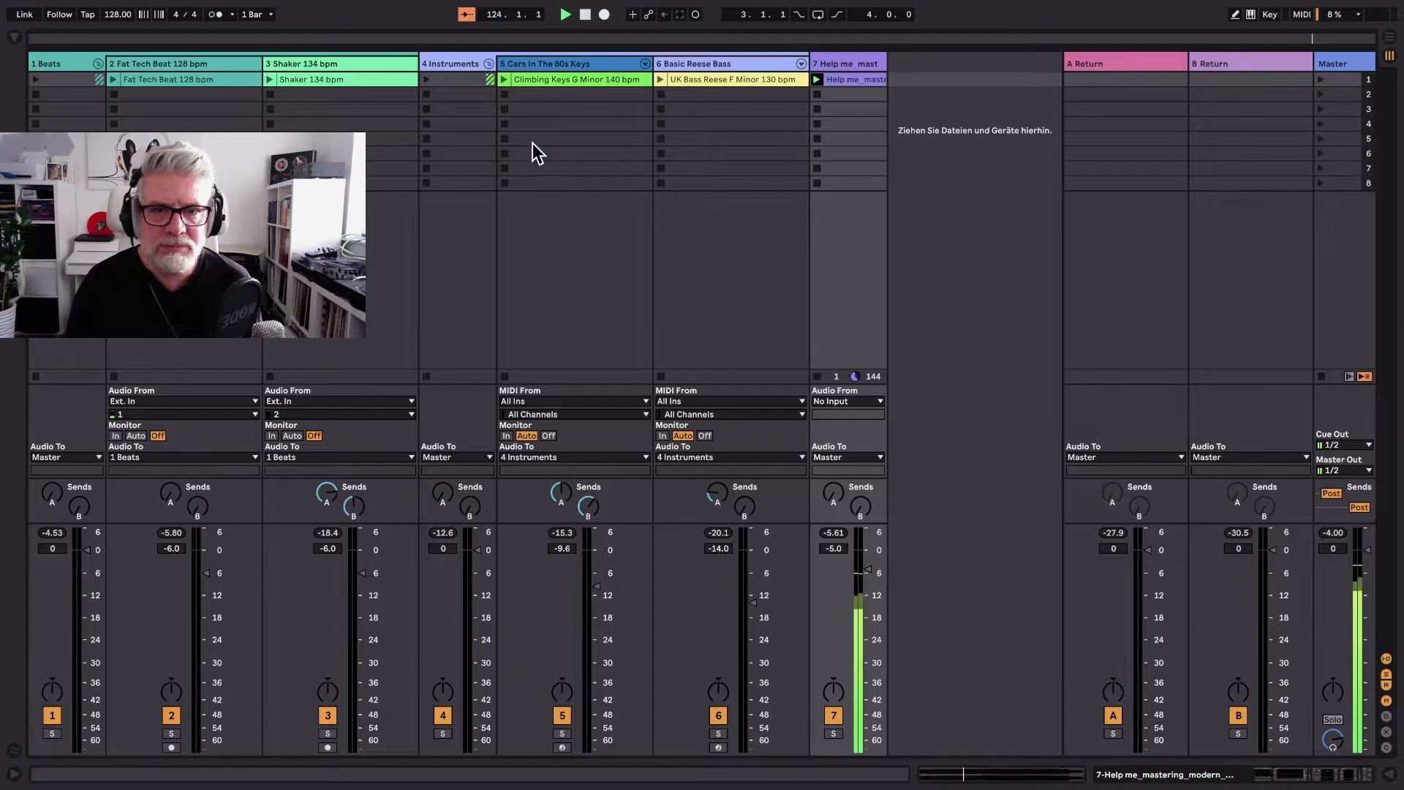
left_click(585, 15)
Insert an audio track after the Help me mastering track and rename it Bus.
key("ctrl+alt+l")
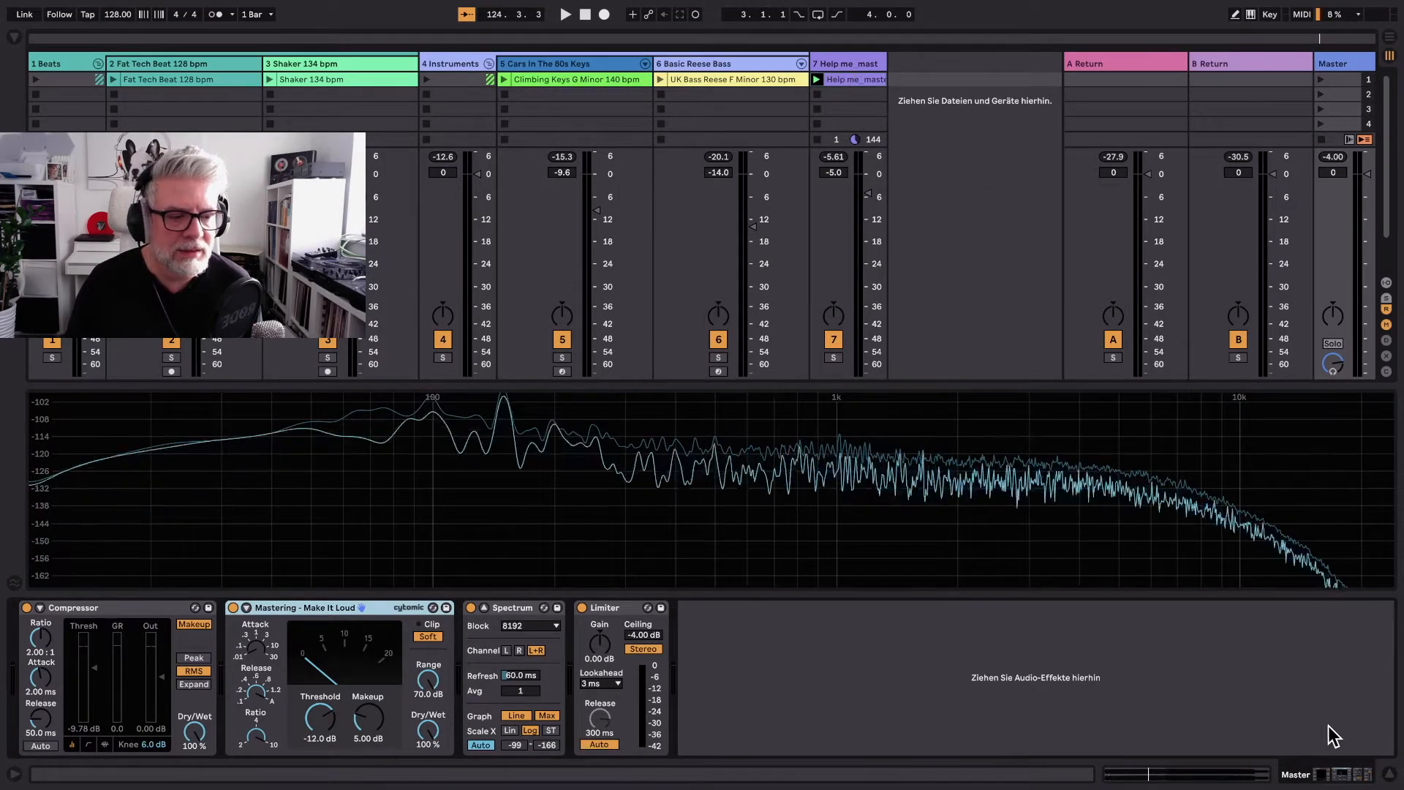
left_click(1390, 774)
right_click(901, 65)
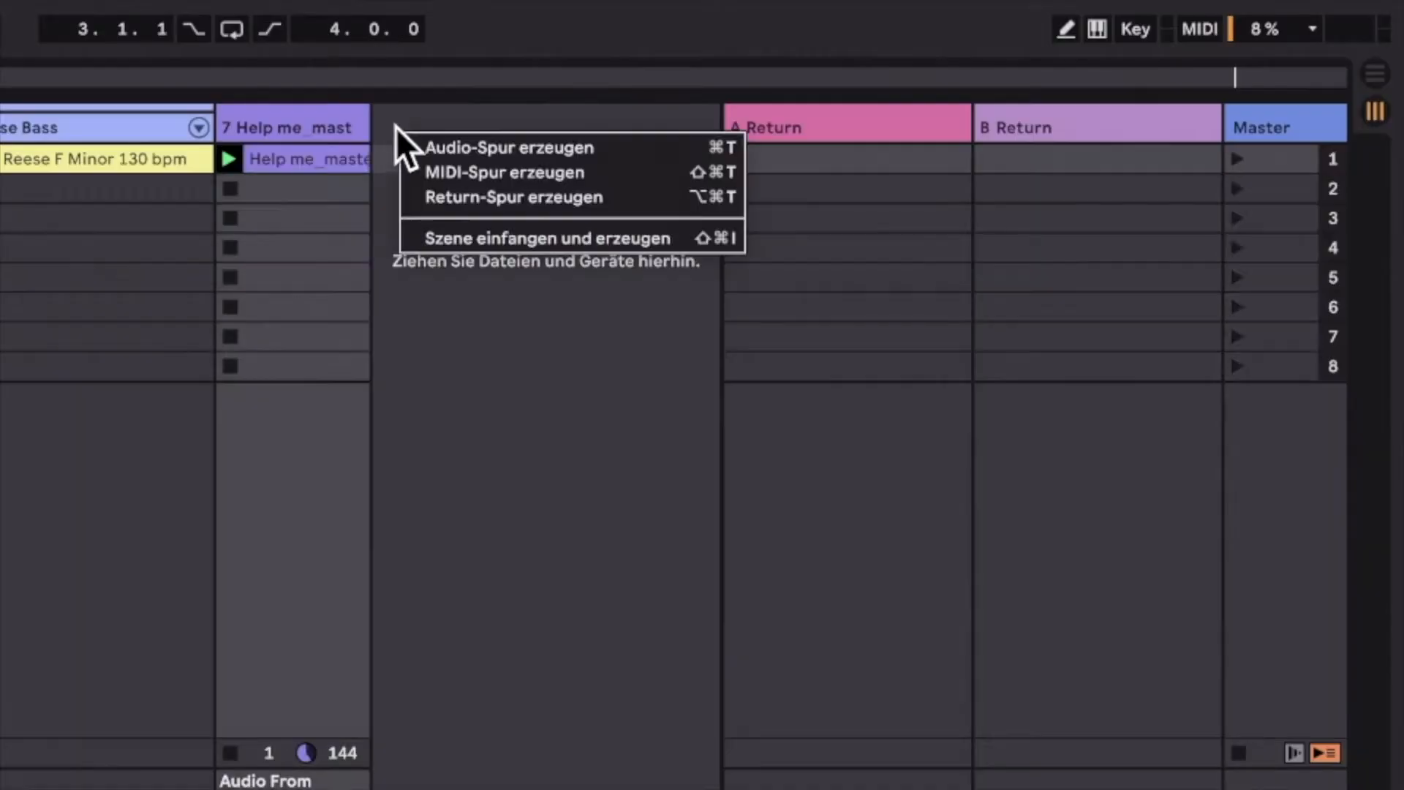
left_click(439, 139)
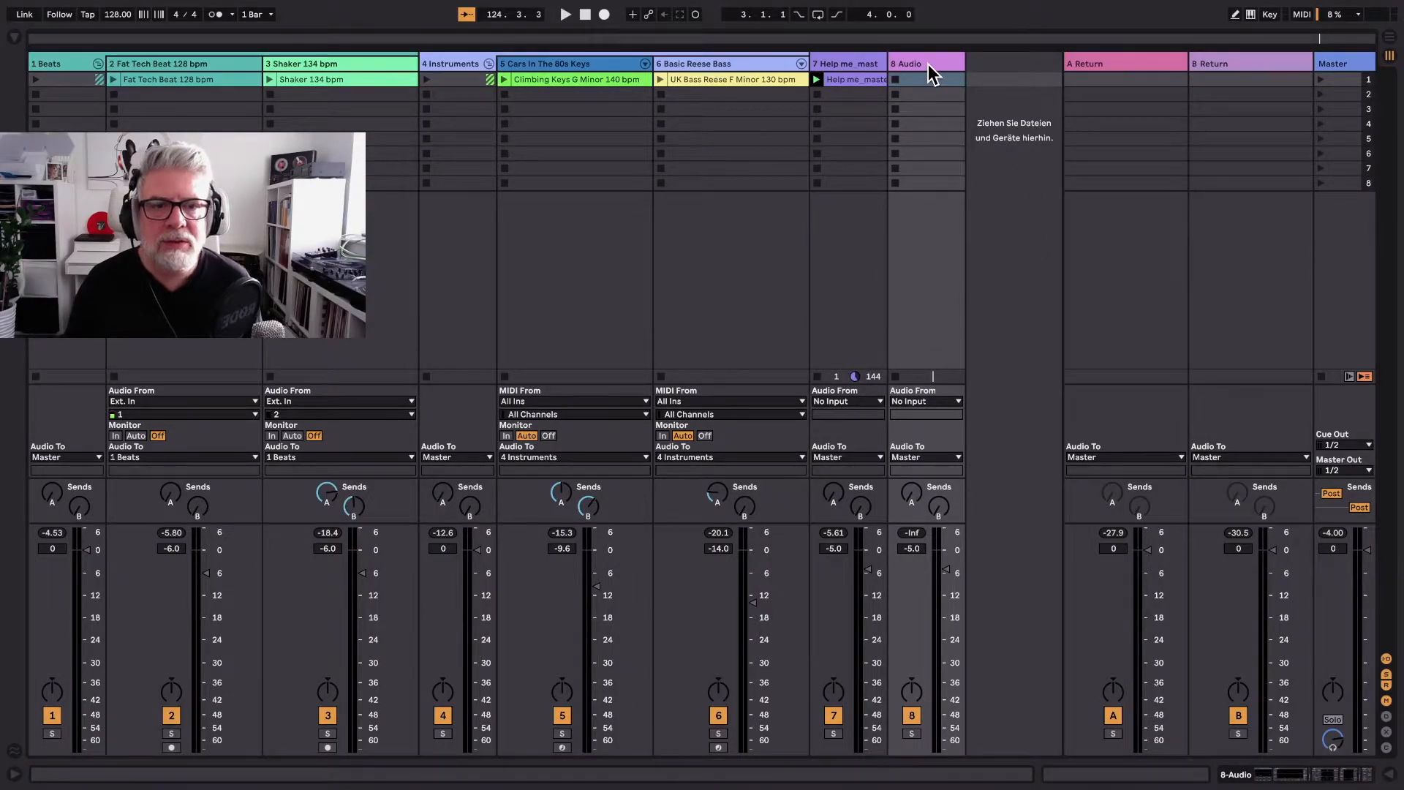
left_click(905, 63)
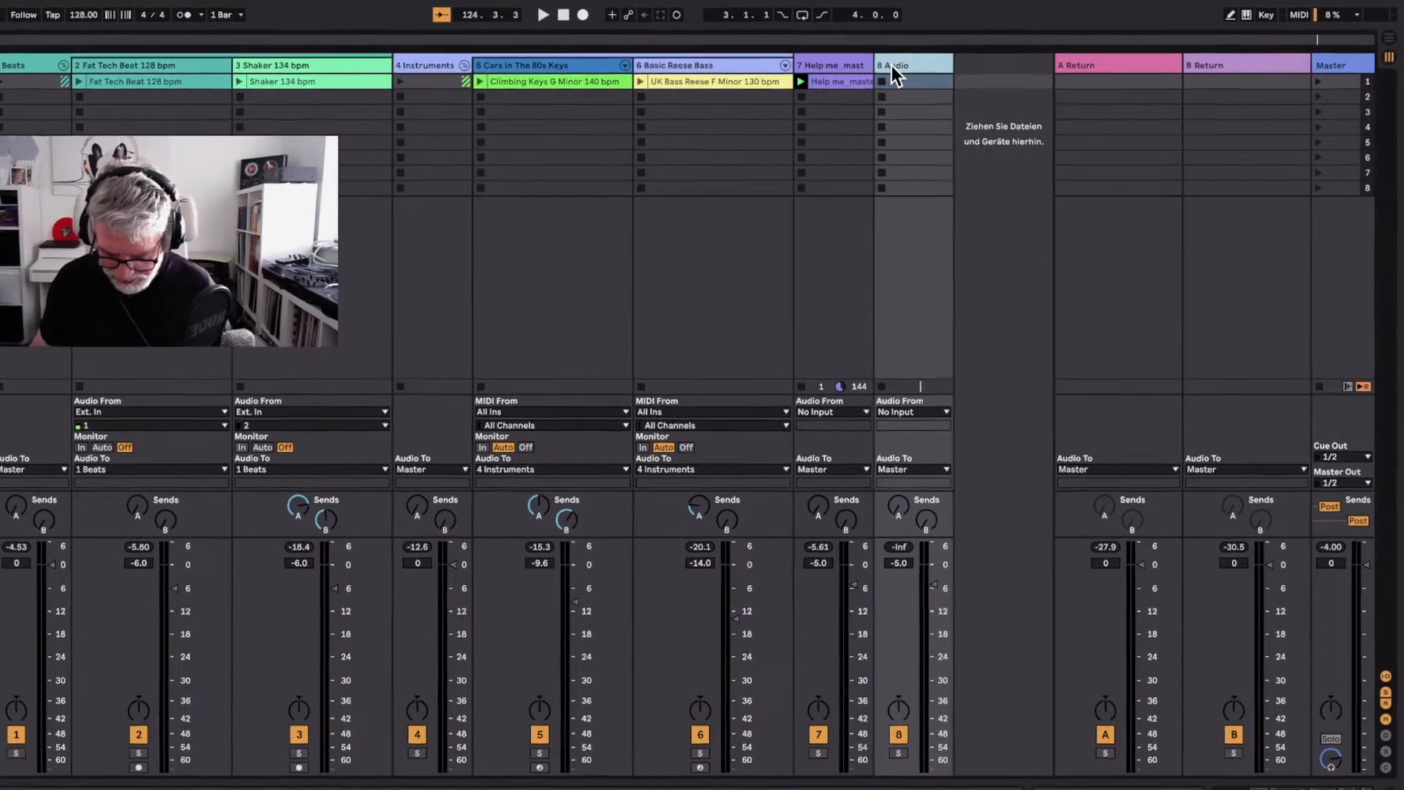
key("super+r")
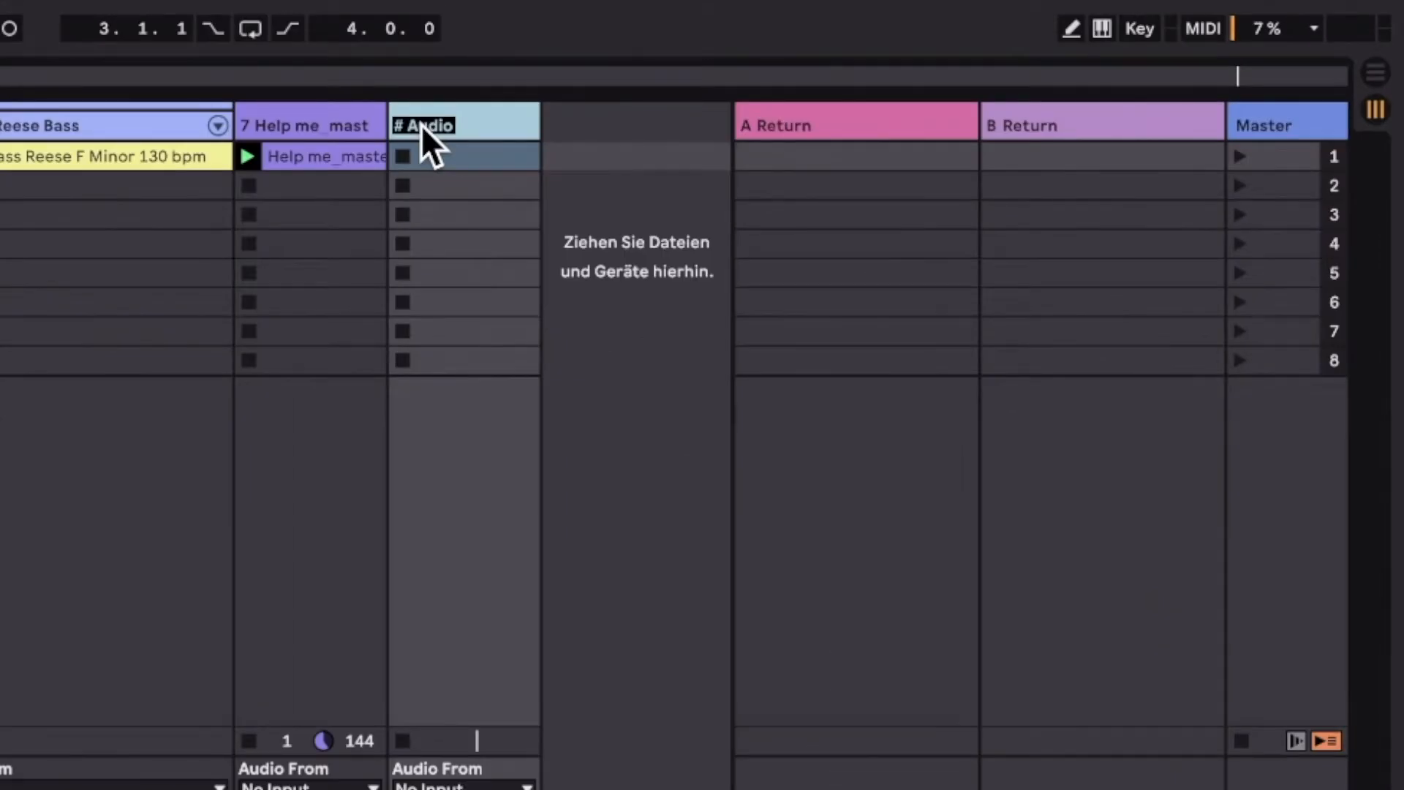
type("Bus")
key("Return")
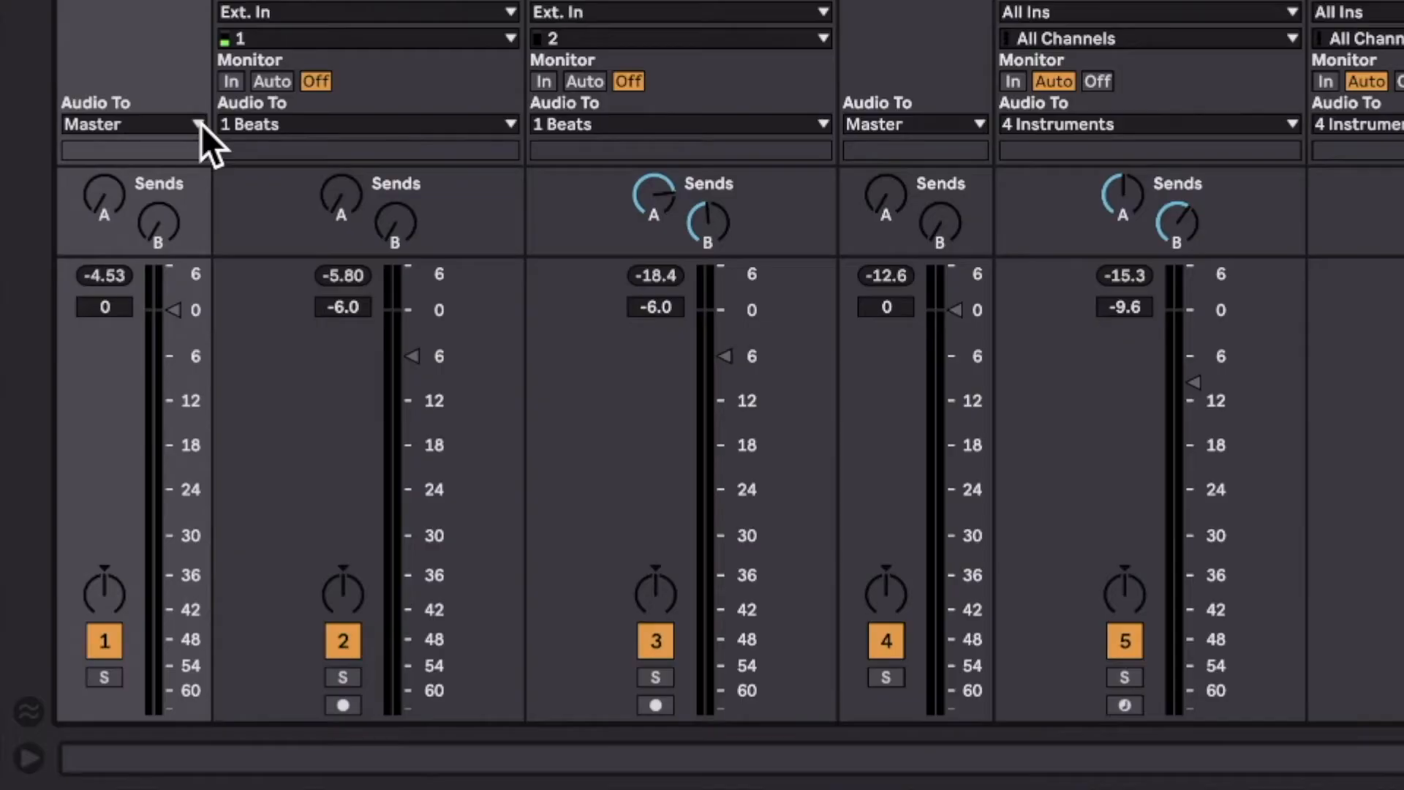
Route the audio outputs of the Beats and Instruments groups to Bus and set the Bus track's monitoring to In.
left_click(100, 457)
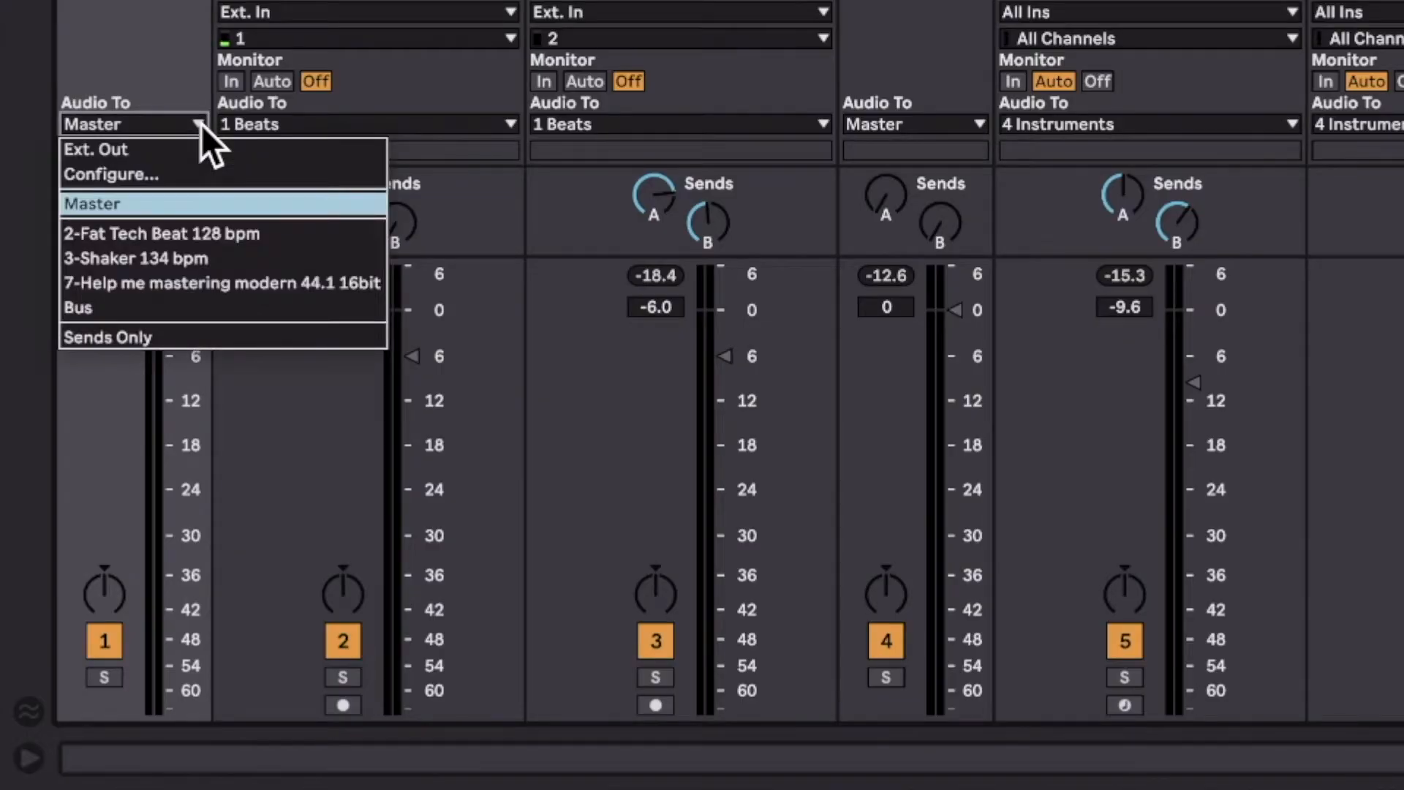
left_click(107, 305)
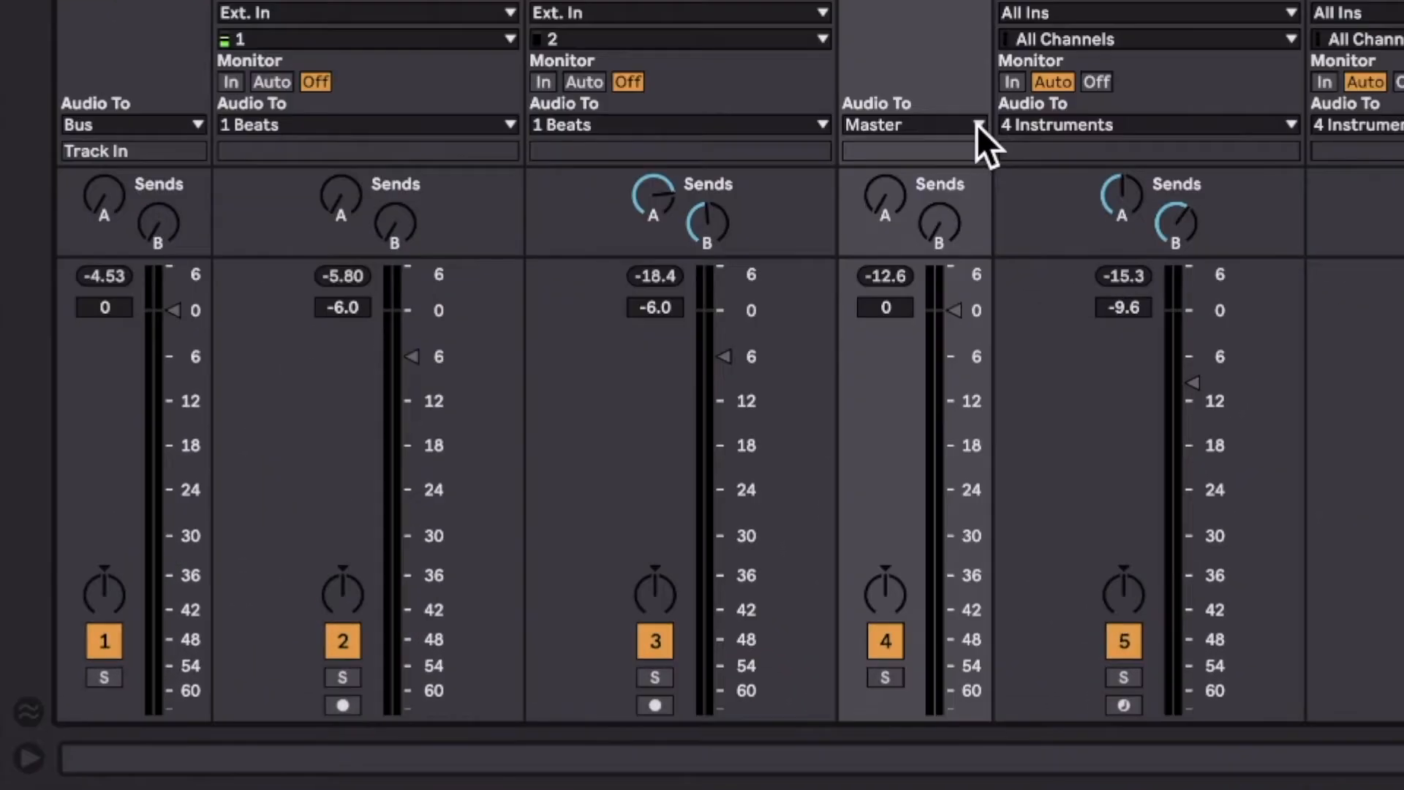
left_click(527, 407)
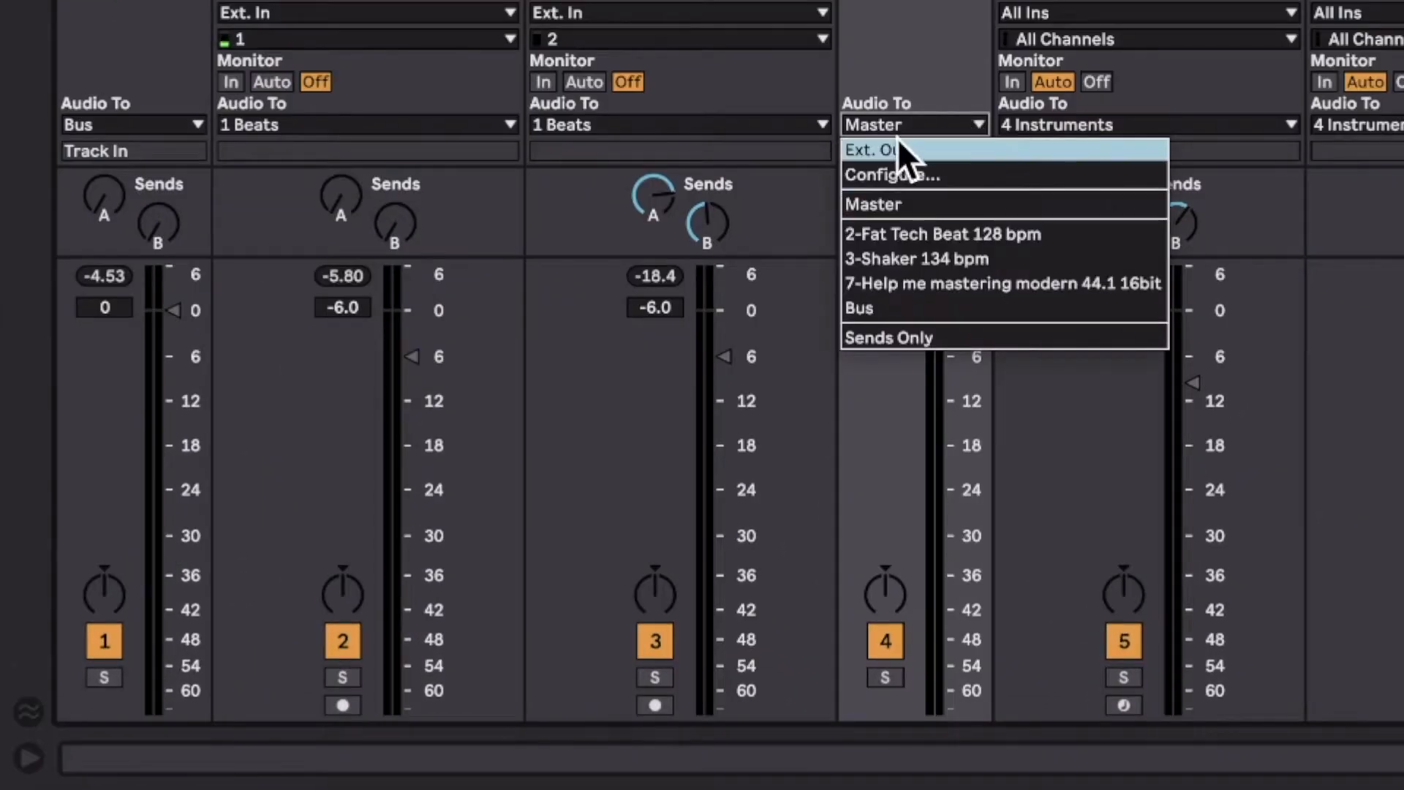
left_click(888, 309)
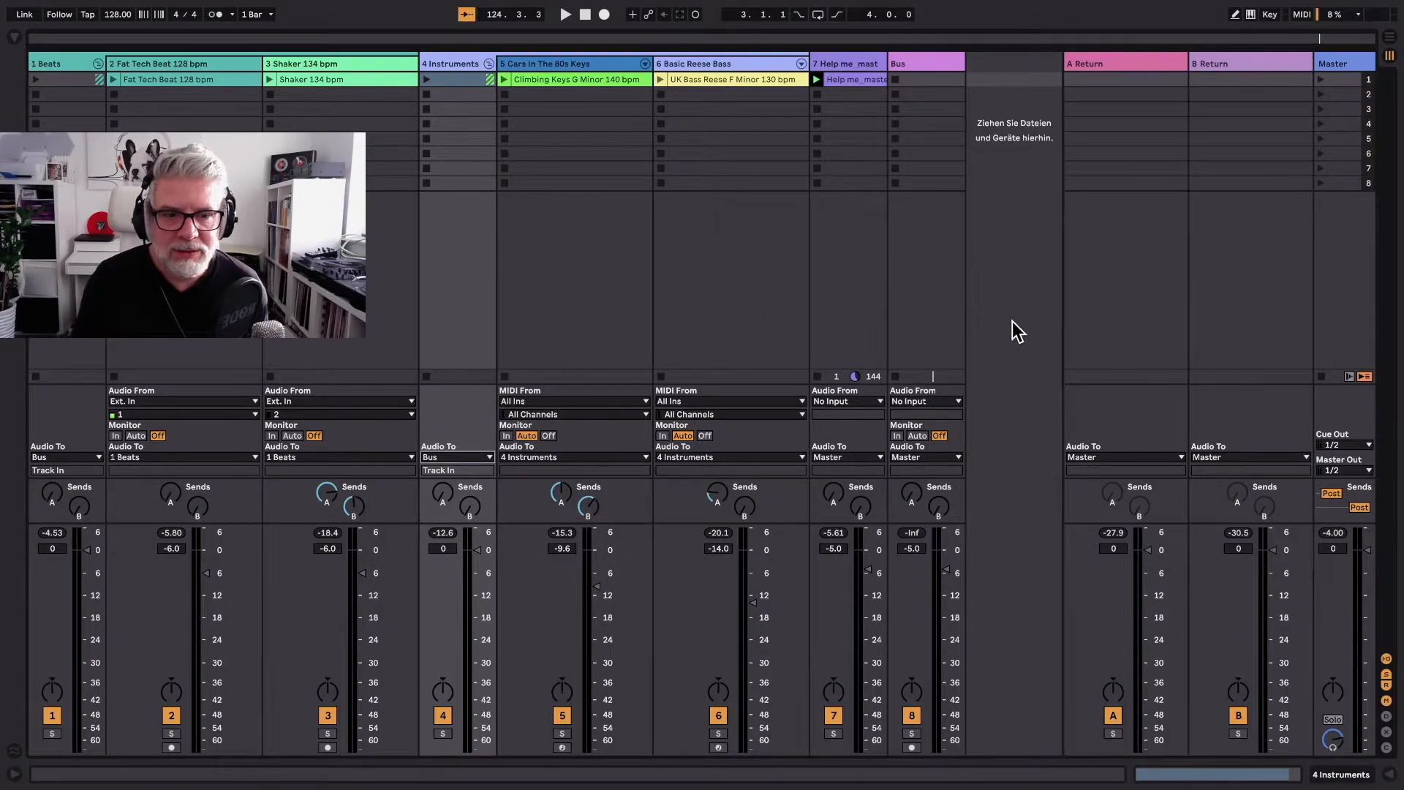
left_click(897, 435)
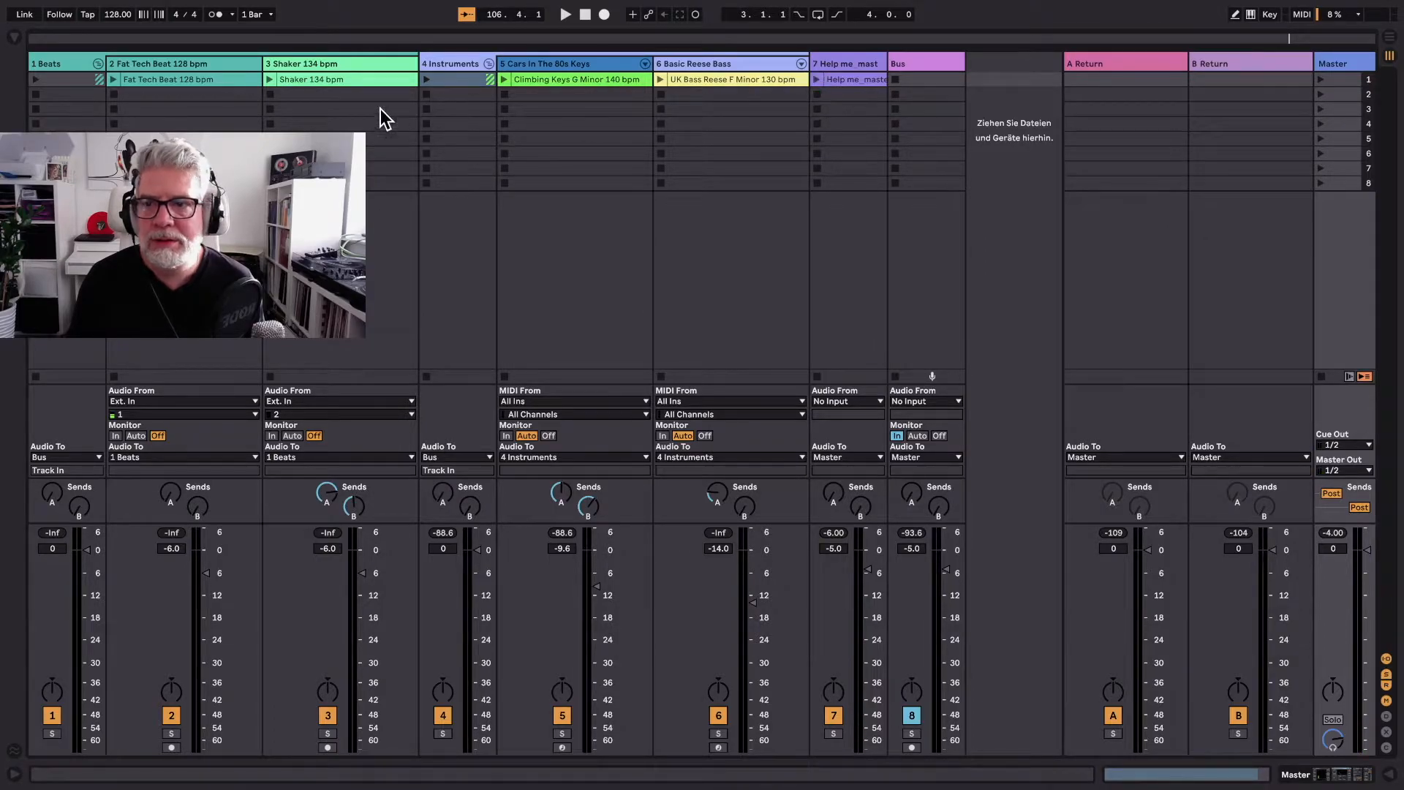
Play the Beats and Instruments clips through the Bus with Master's Compressor and Make It Loud bypassed, and stop playback.
left_click(194, 80)
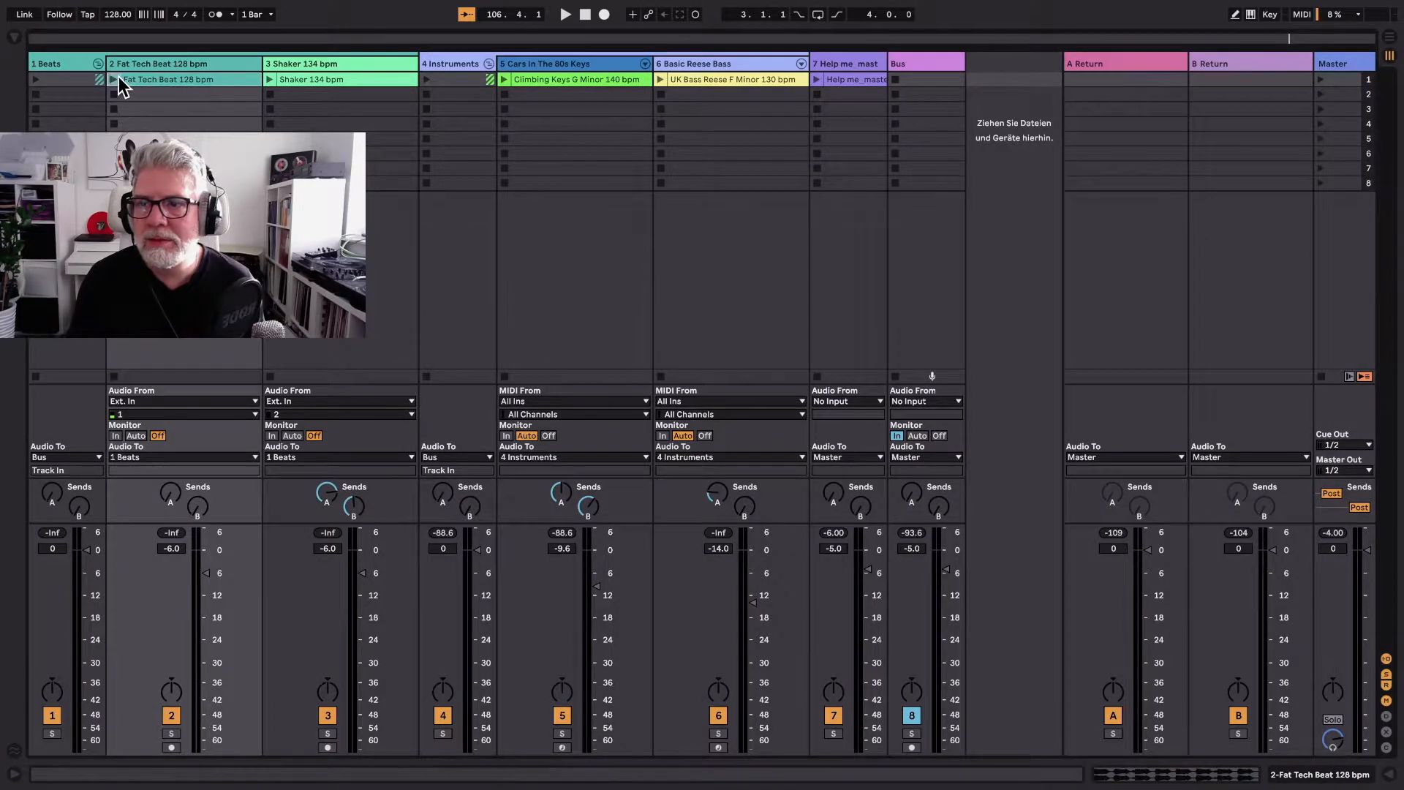
left_click(35, 79)
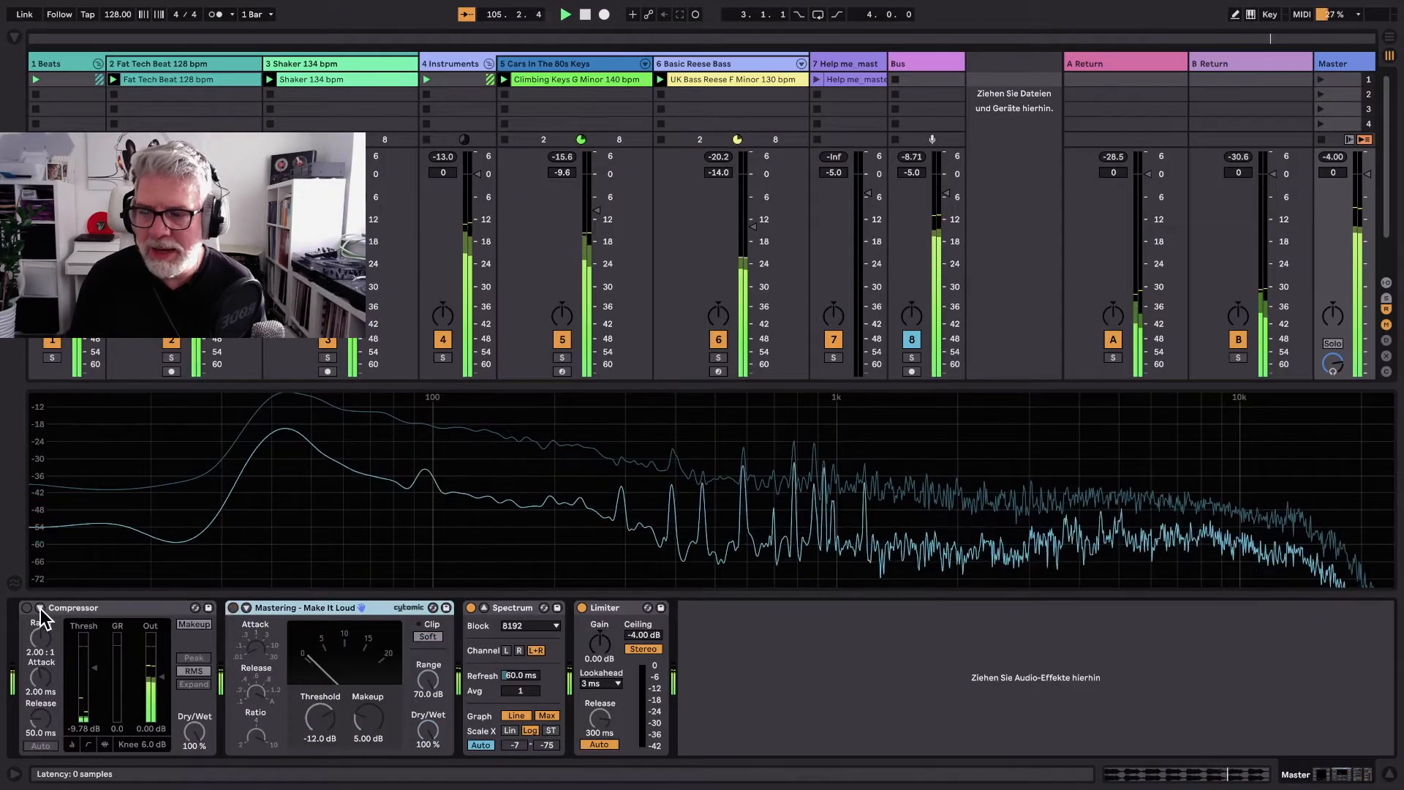
left_click(27, 608)
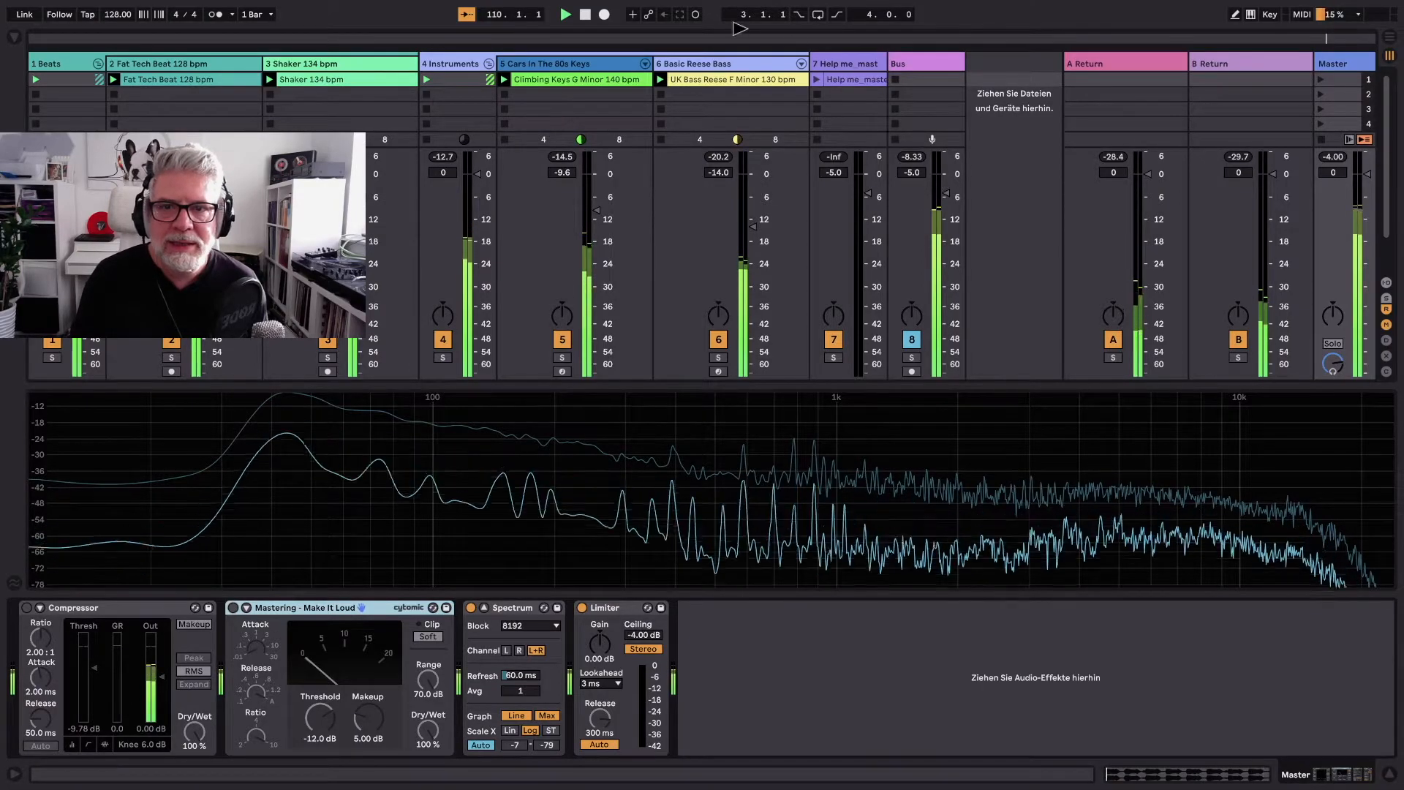
left_click(585, 14)
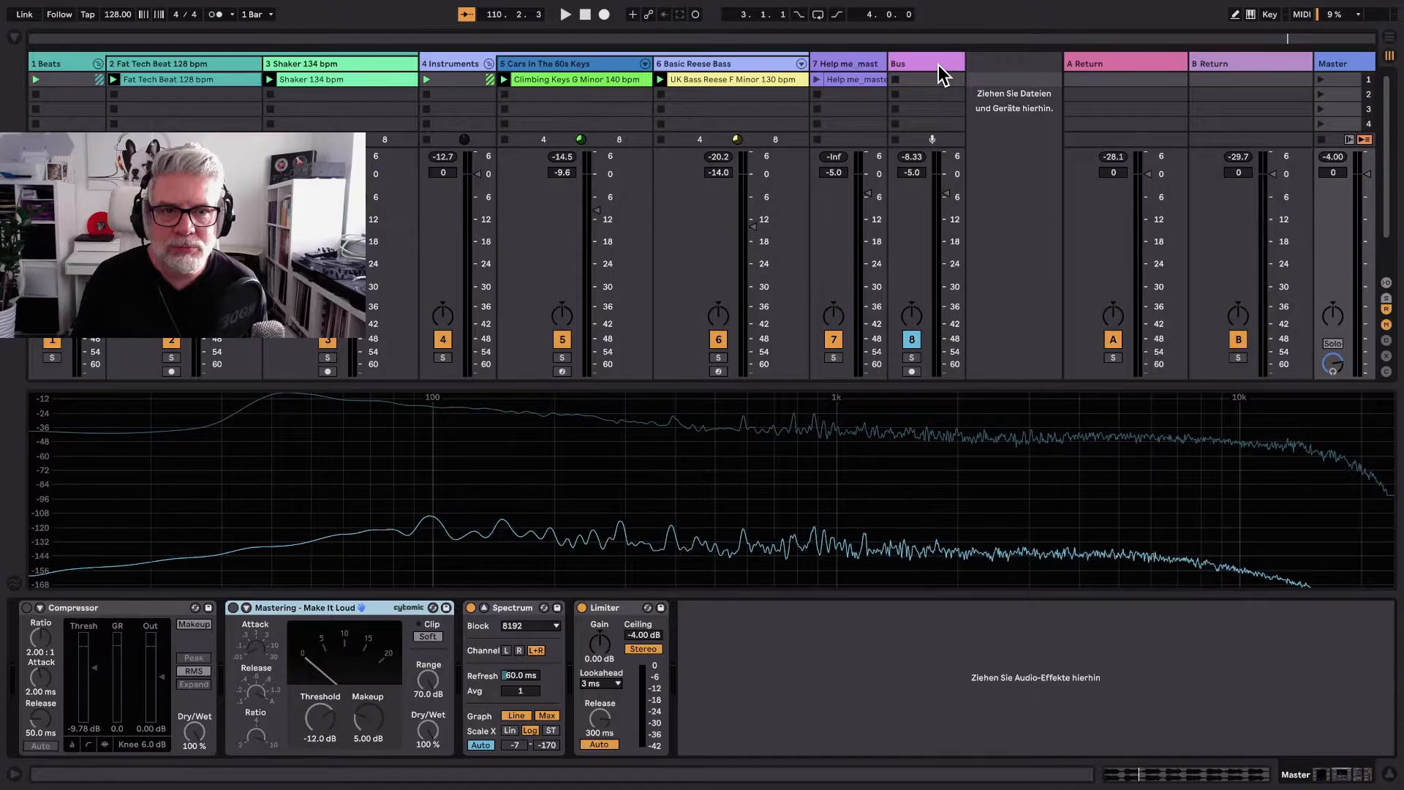
Solo the Bus track, launch the first scene to hear it, and stop playback.
left_click(913, 358)
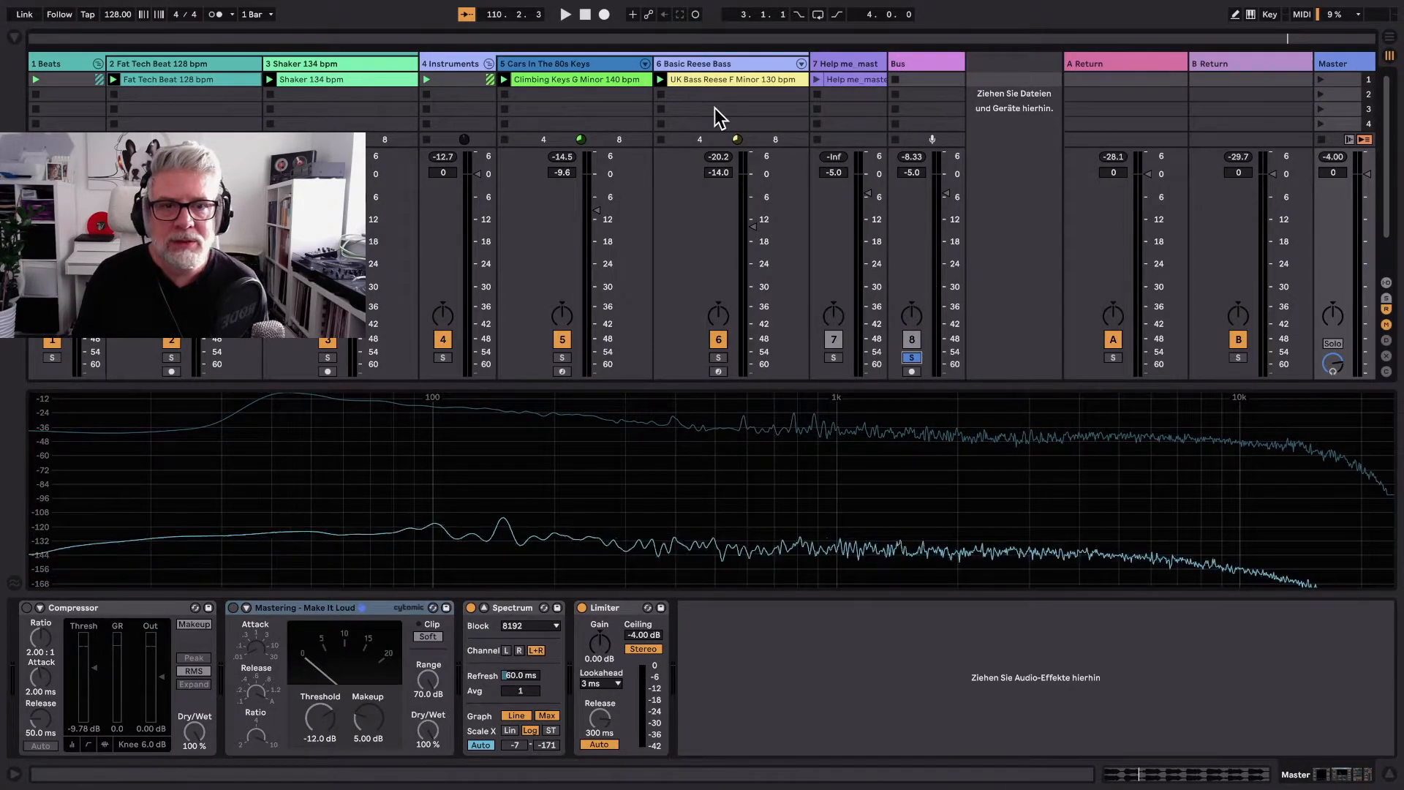
left_click(1321, 79)
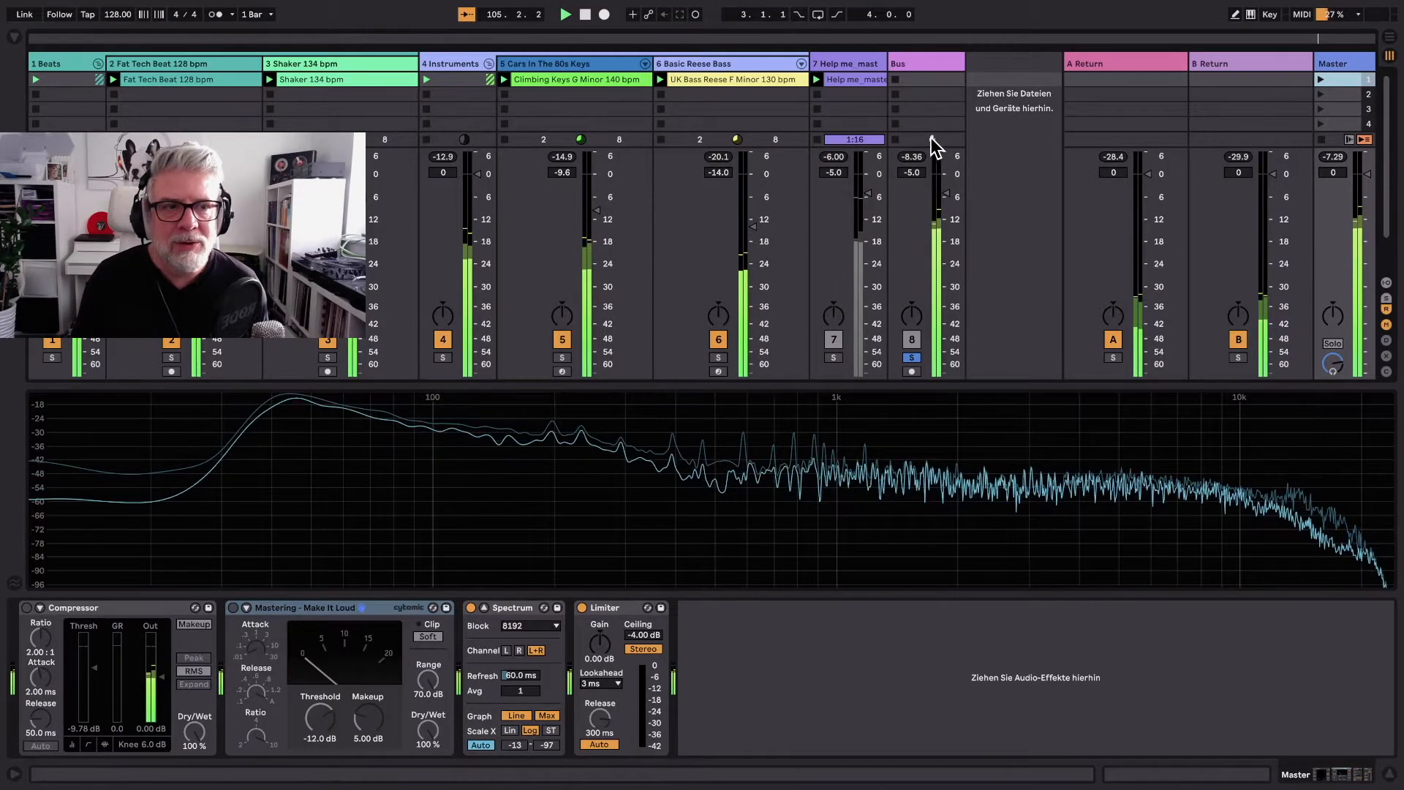
left_click(585, 14)
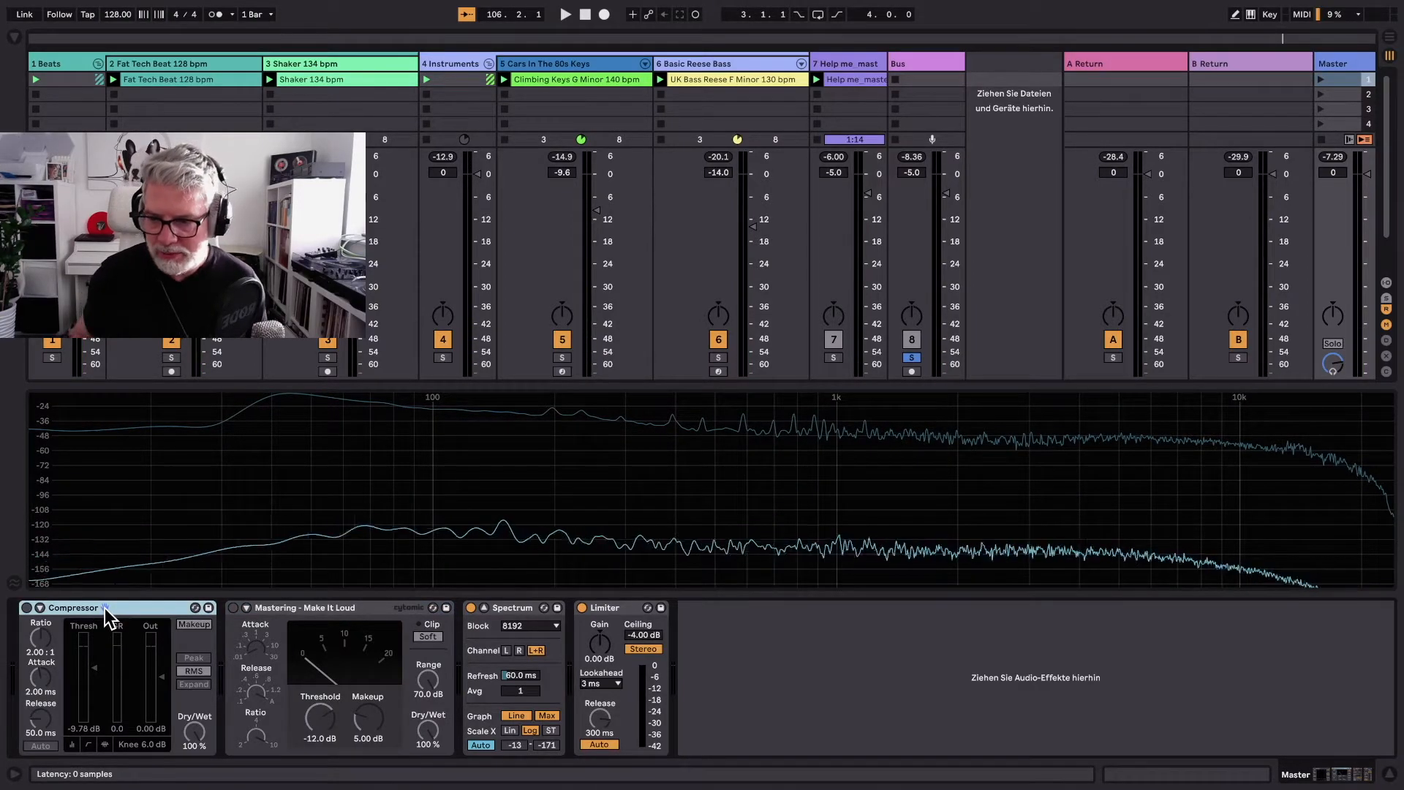
Move the Compressor, Mastering - Make It Loud and Spectrum devices from Master to the end of the Bus track's device chain.
right_click(506, 610)
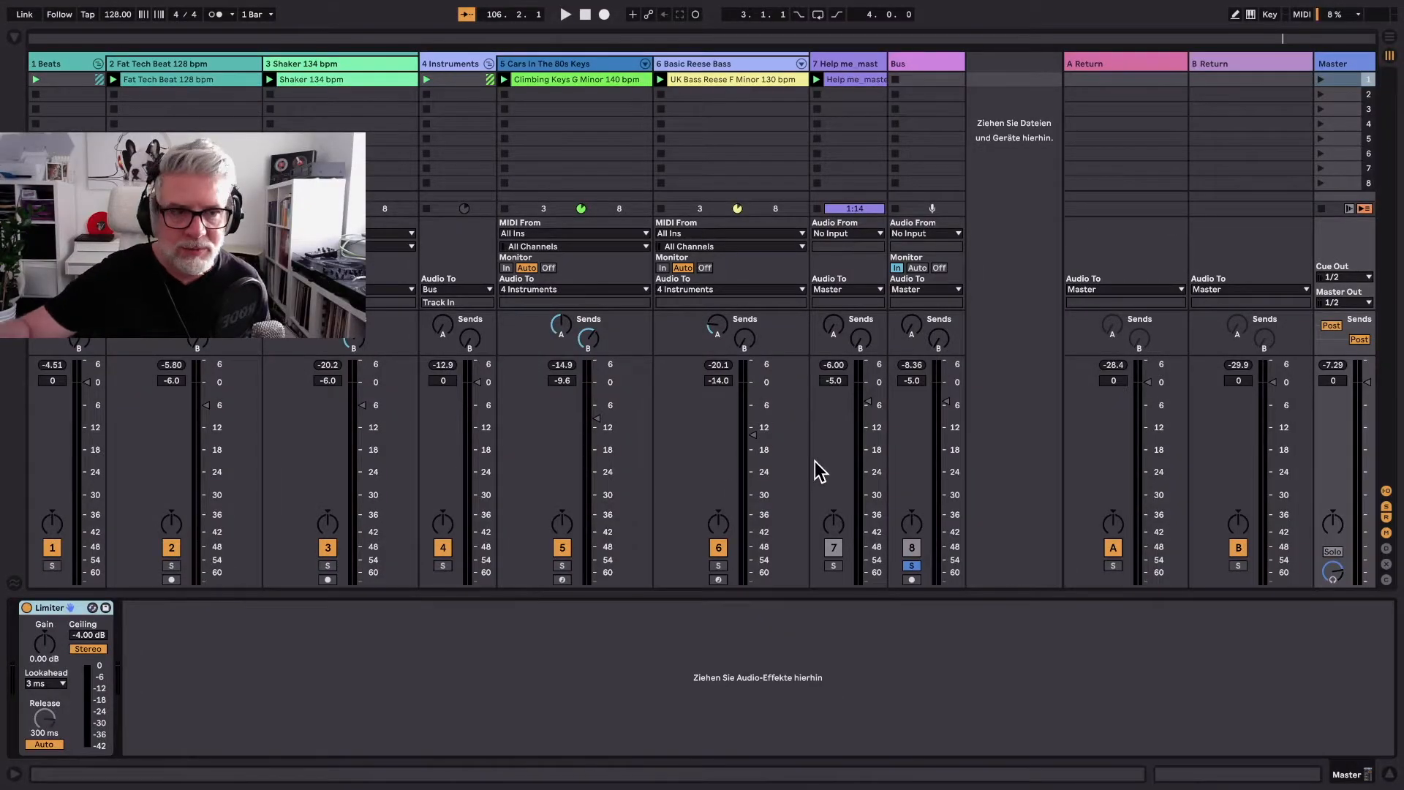
left_click(934, 65)
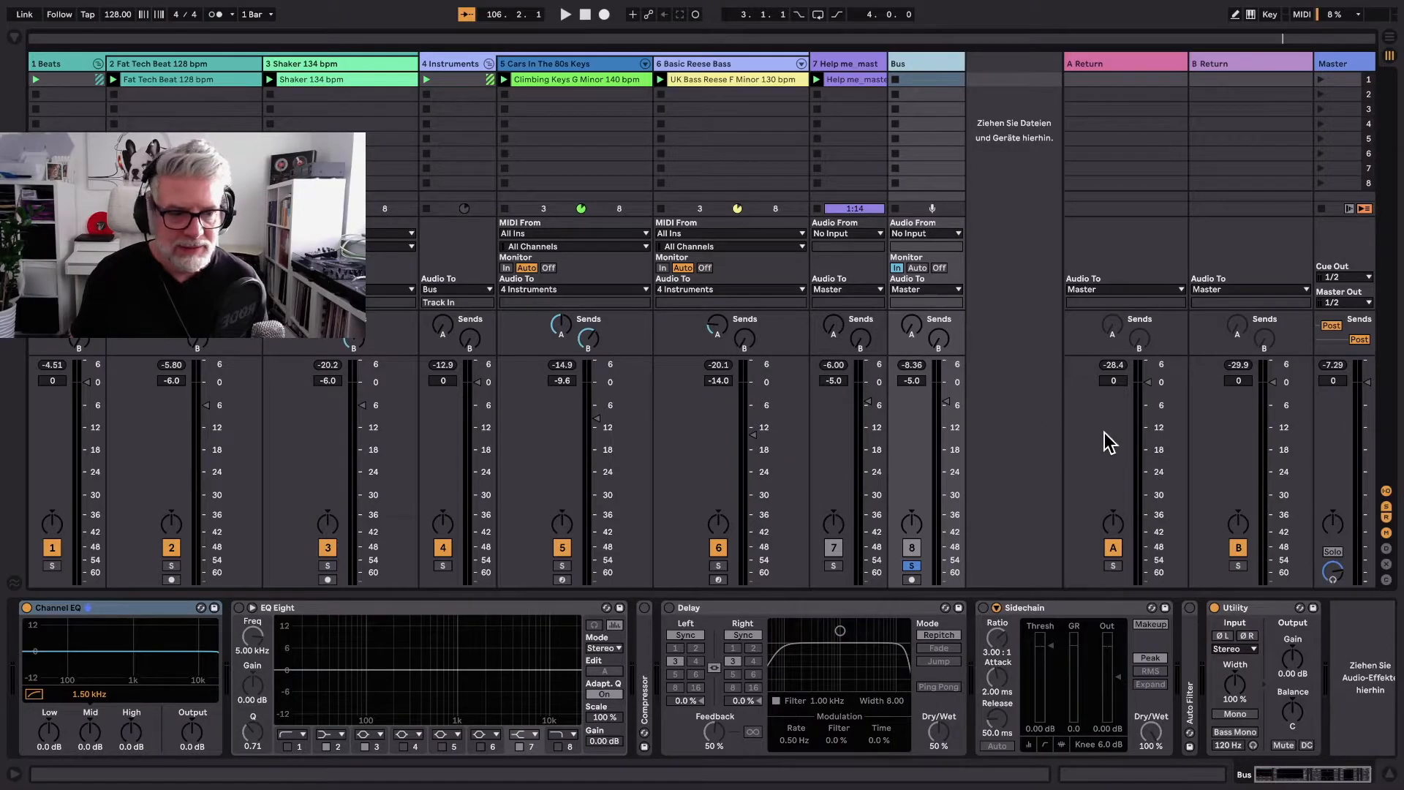
left_click(1349, 623)
key("super+v")
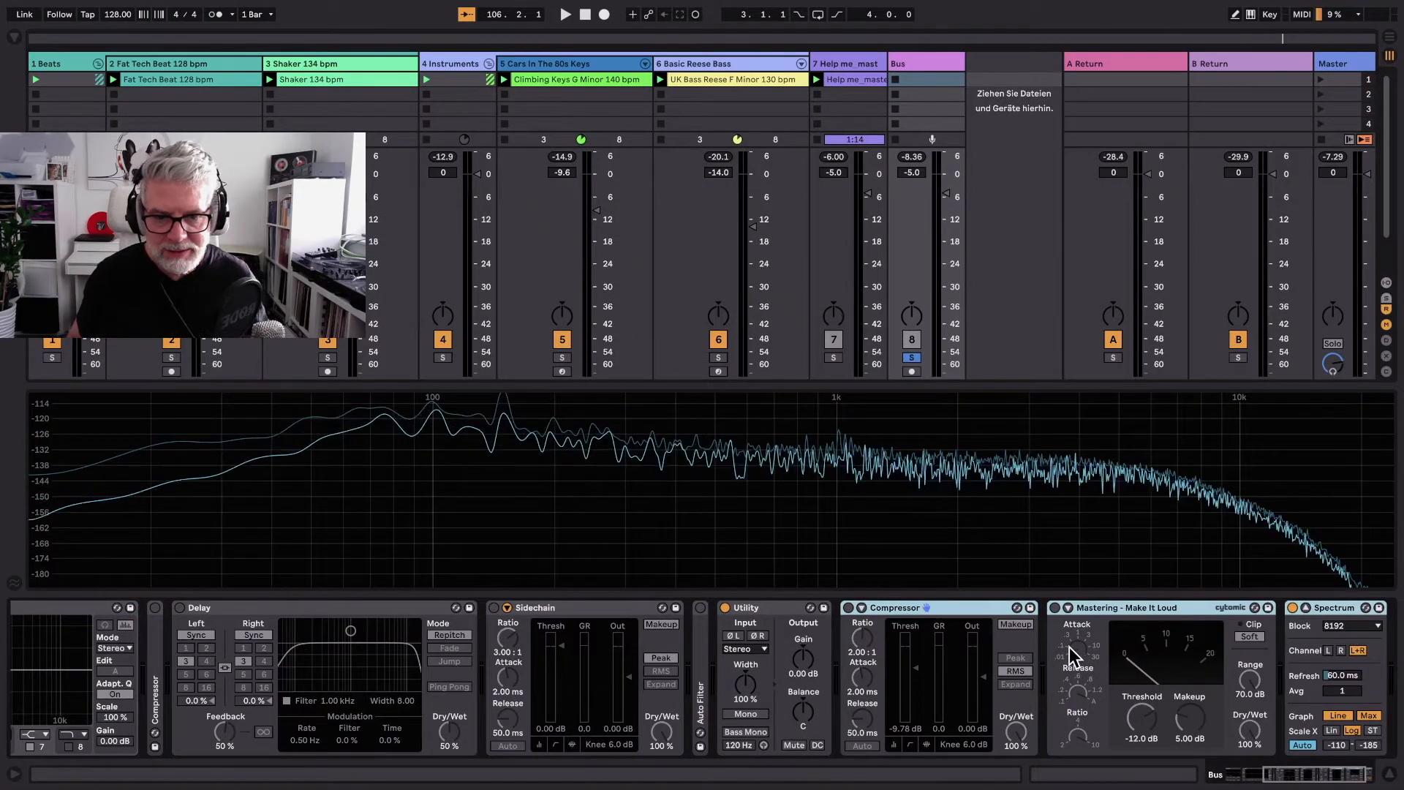
Fold the Bus track's original devices and delete them all, from Channel EQ through Utility.
double_click(774, 608)
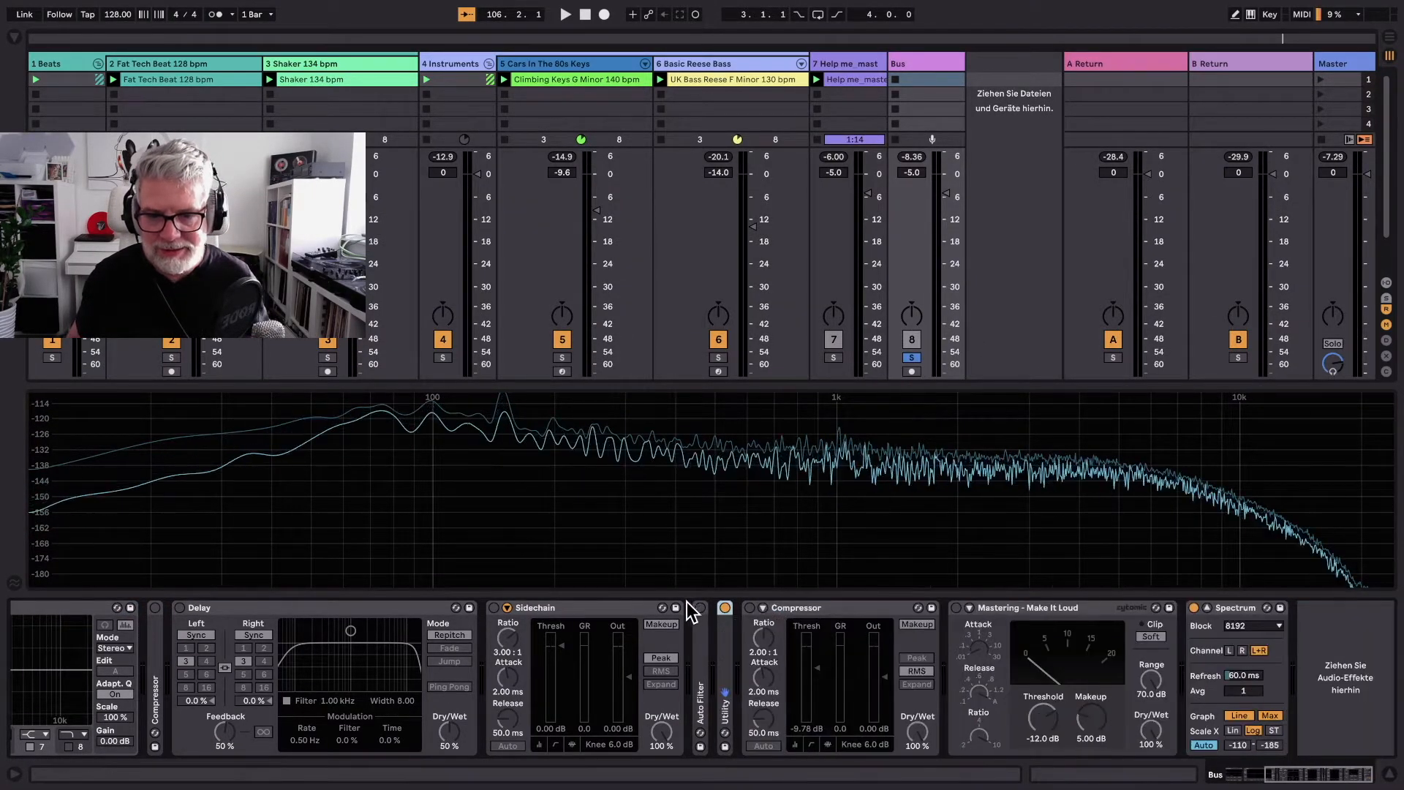
double_click(534, 607)
double_click(251, 608)
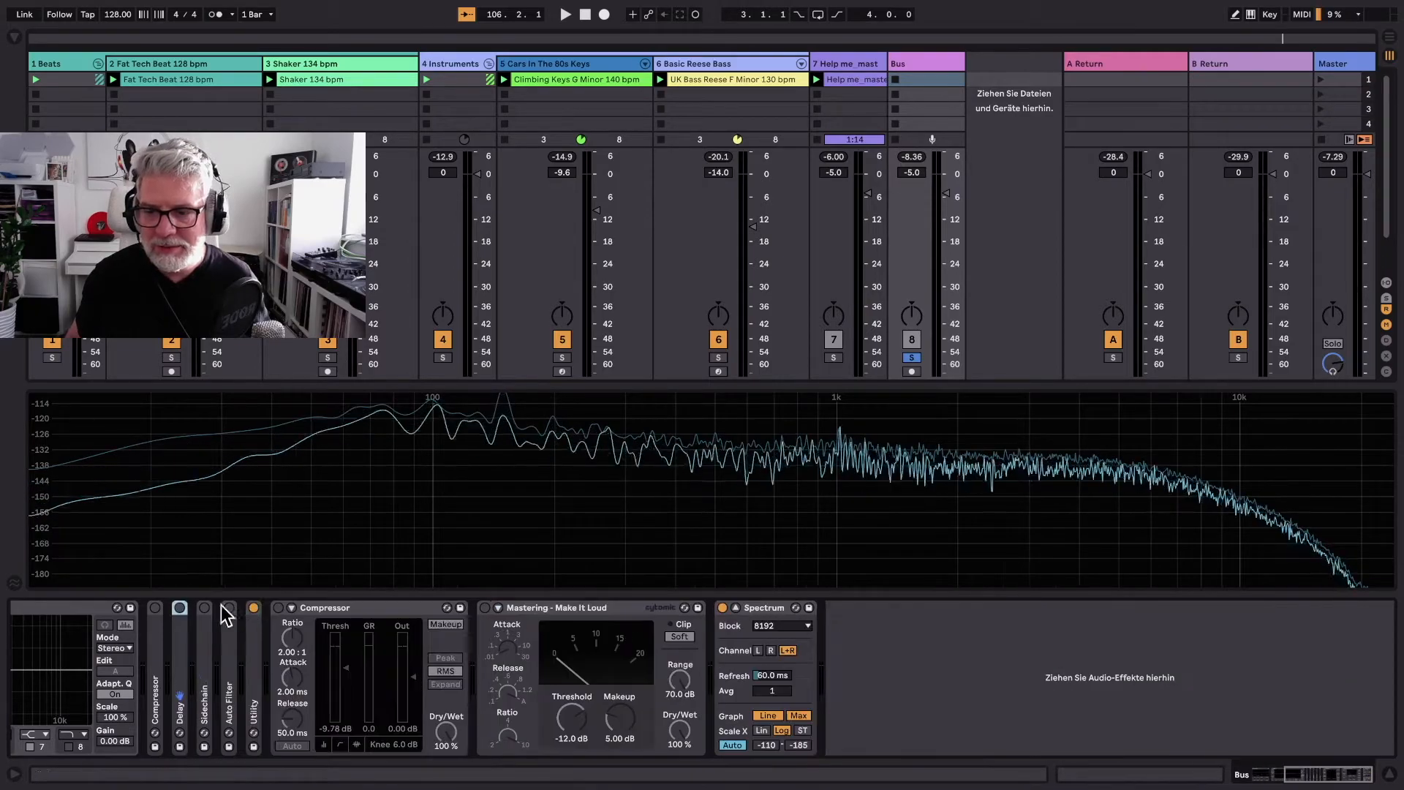
double_click(98, 609)
scroll(274, 657, "left", 3)
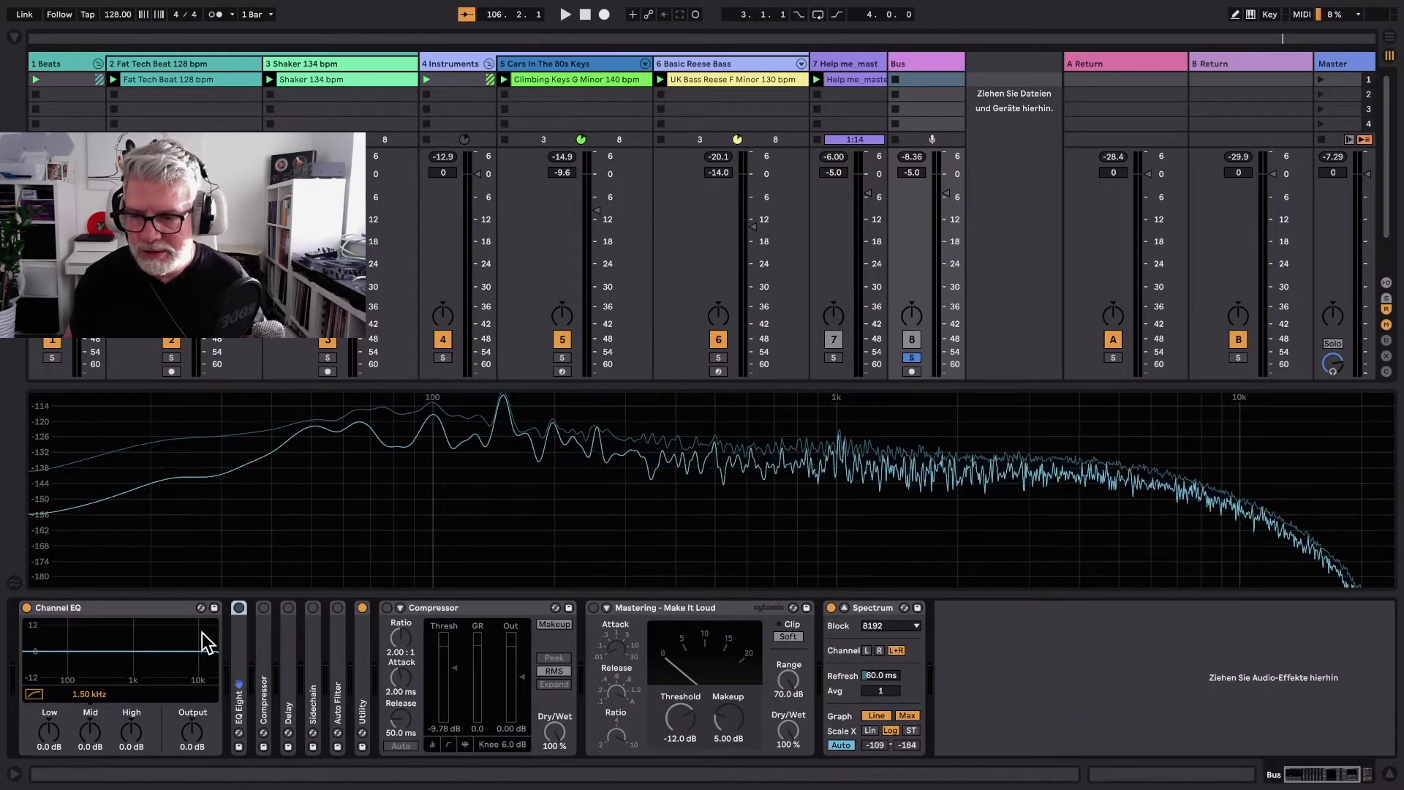
double_click(147, 607)
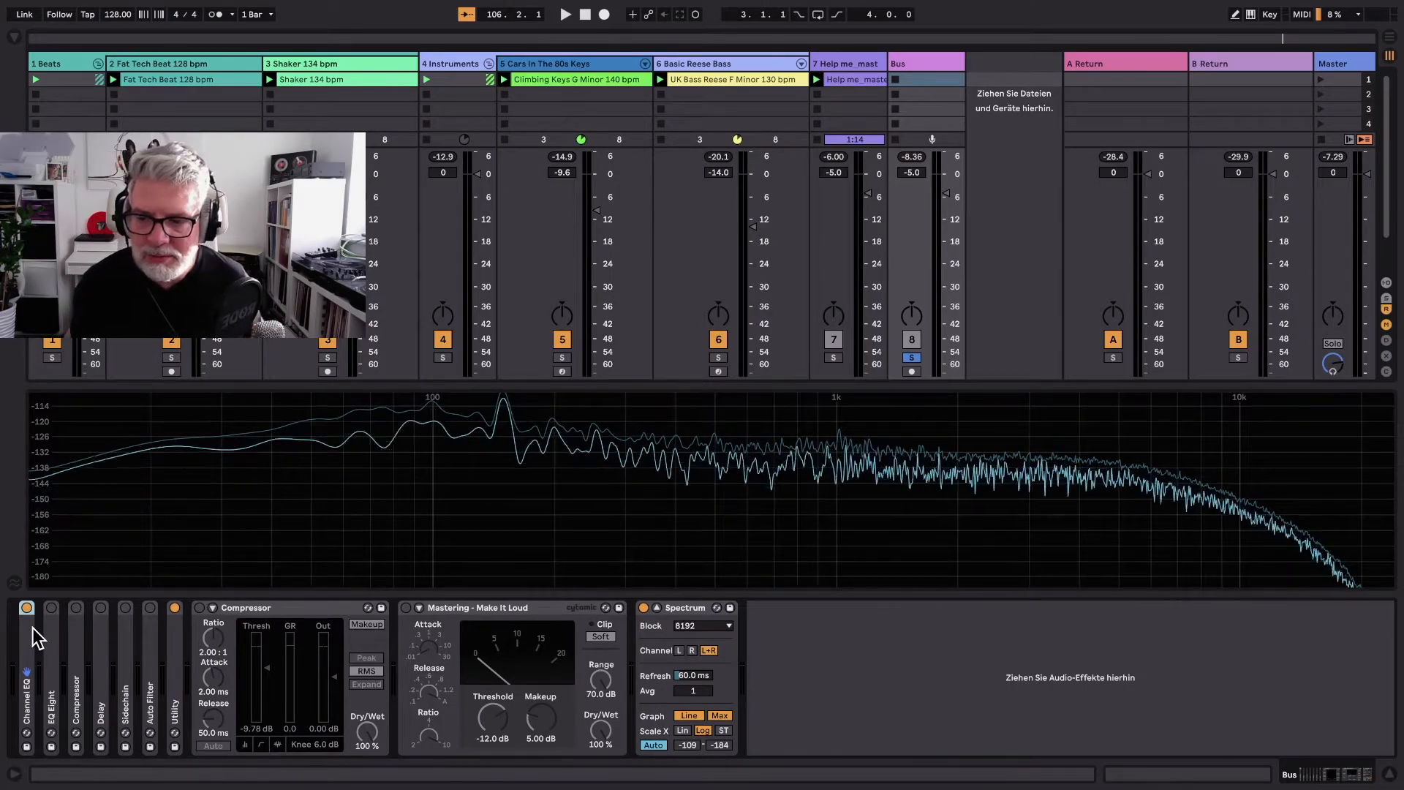
left_click(178, 626, "shift")
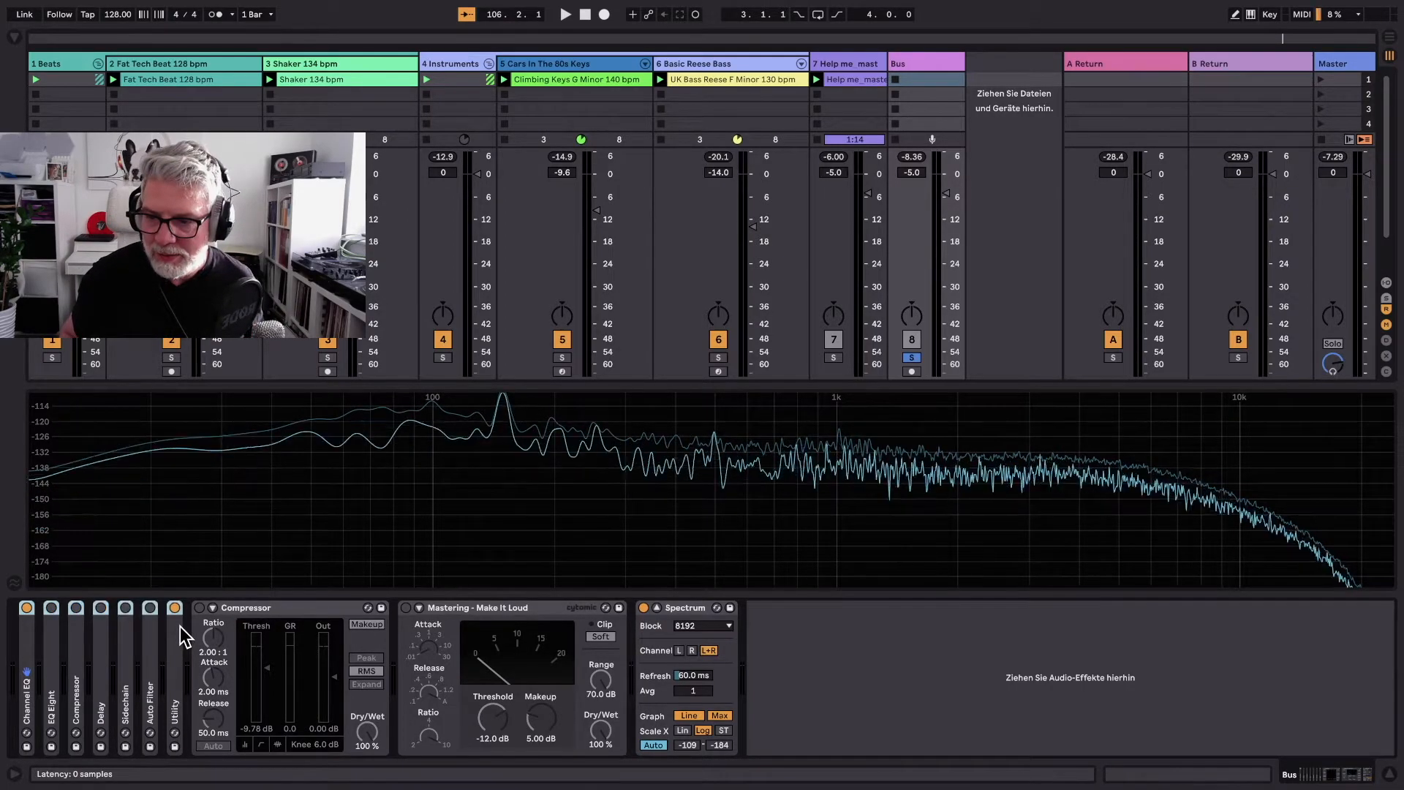
key("Delete")
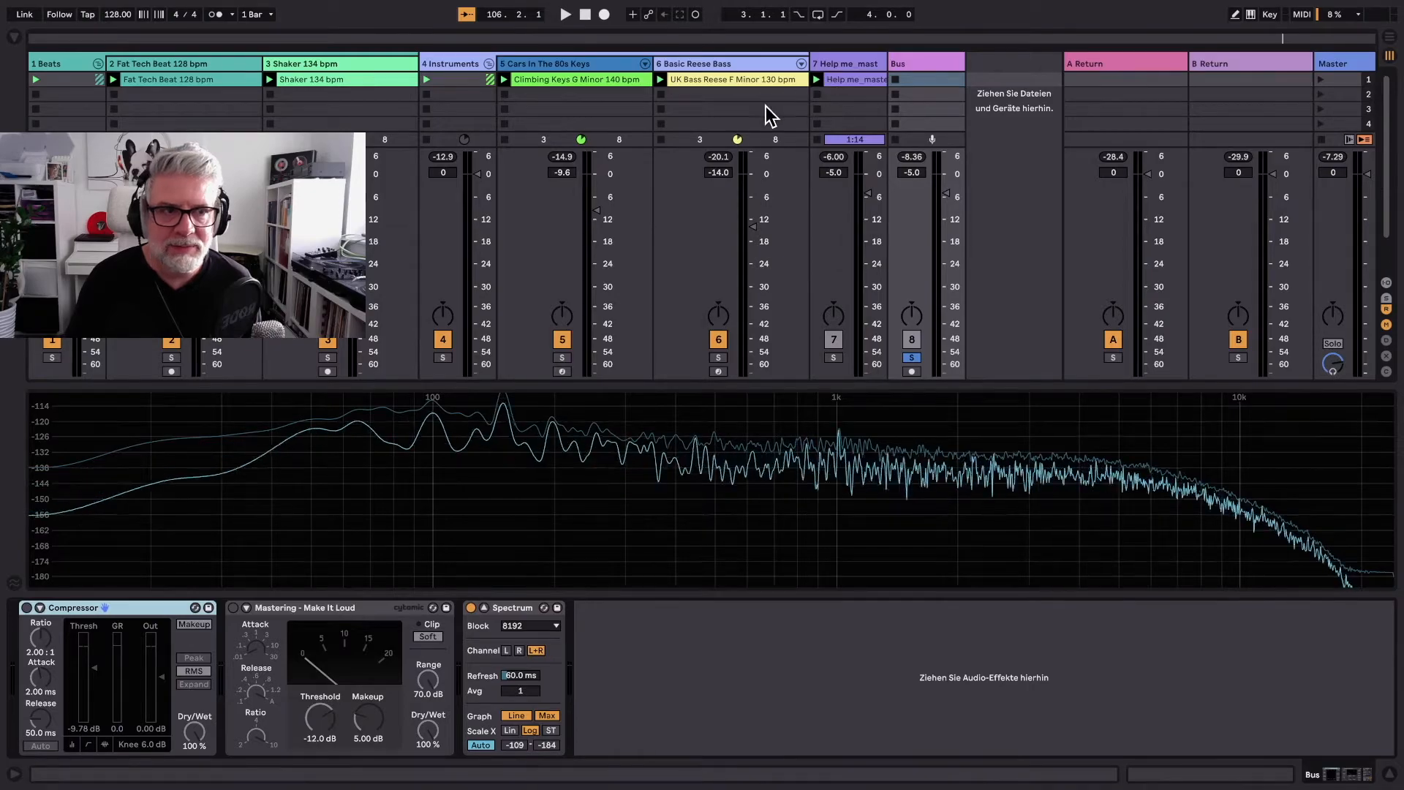
Solo the Help me mastering track and show Master's devices during playback, and switch the solo back to the Bus track.
left_click(834, 358)
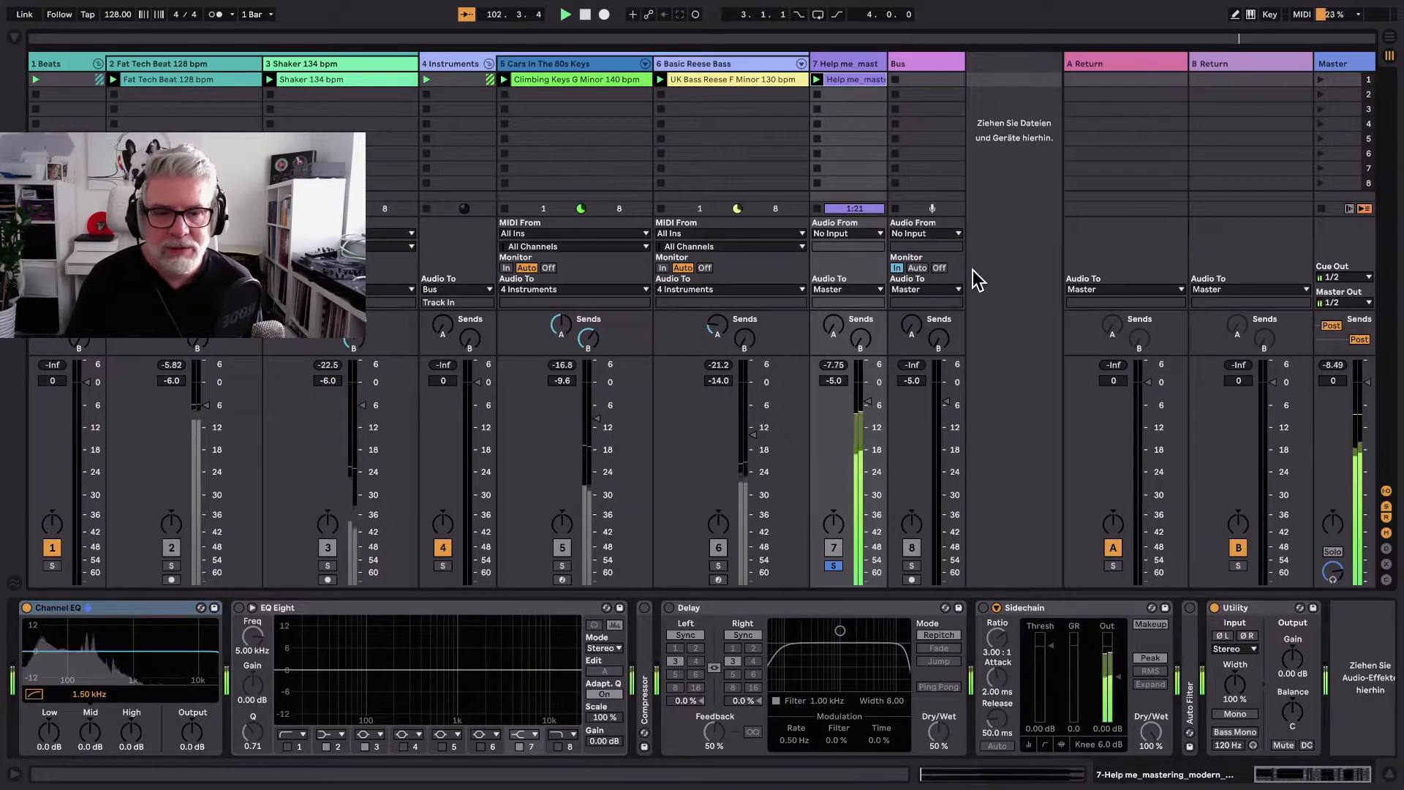
left_click(1331, 66)
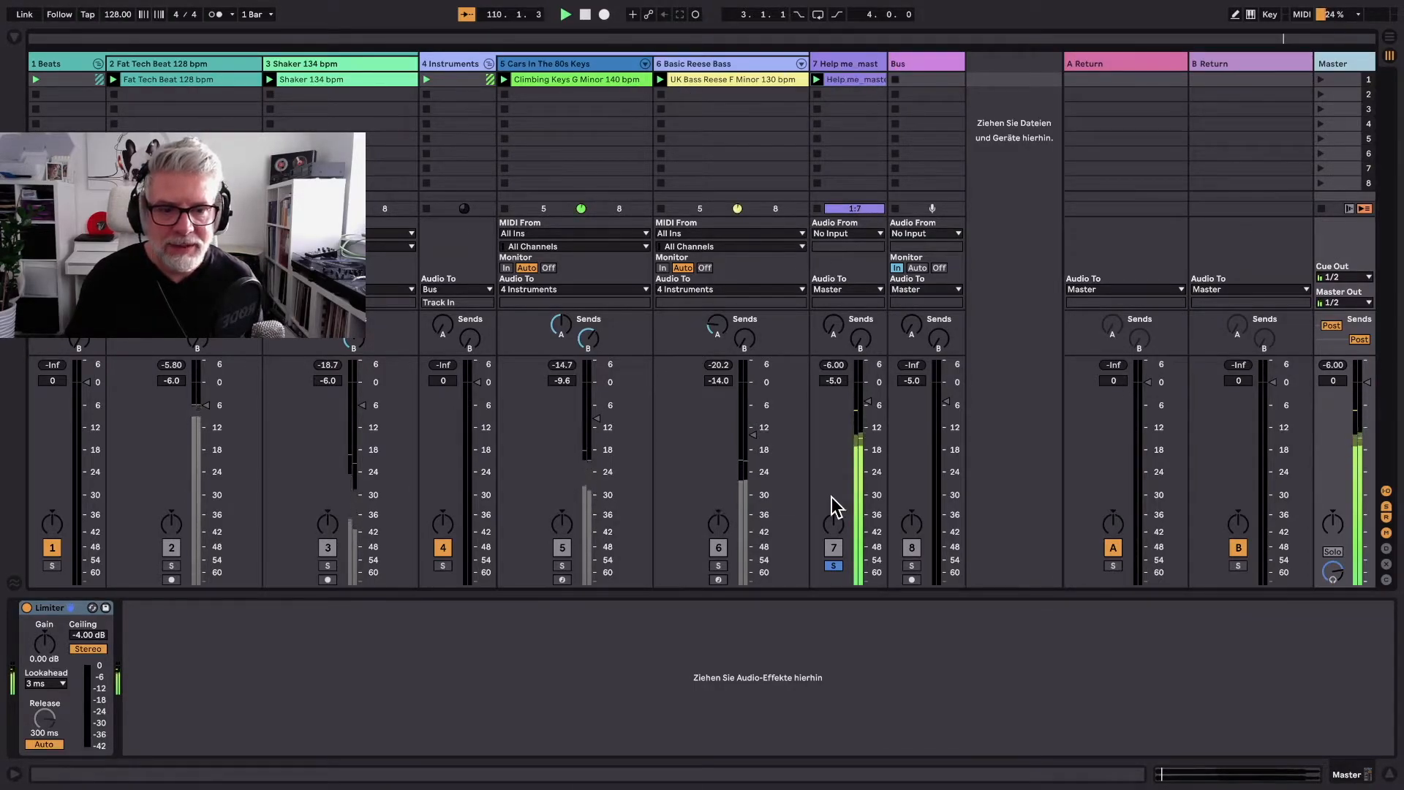
left_click(834, 565)
left_click(912, 566)
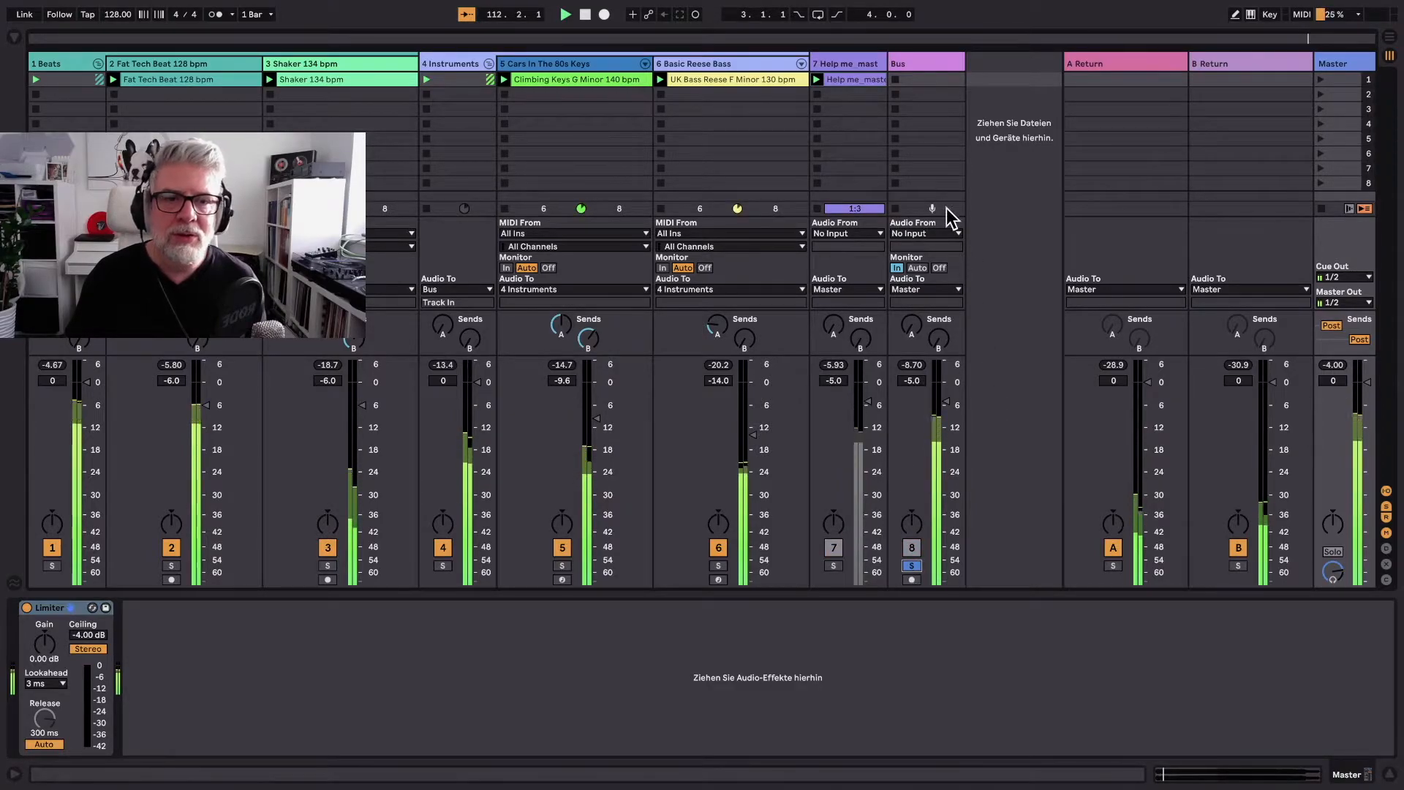
Turn on the Compressor and Mastering - Make It Loud devices on the Bus track.
left_click(914, 68)
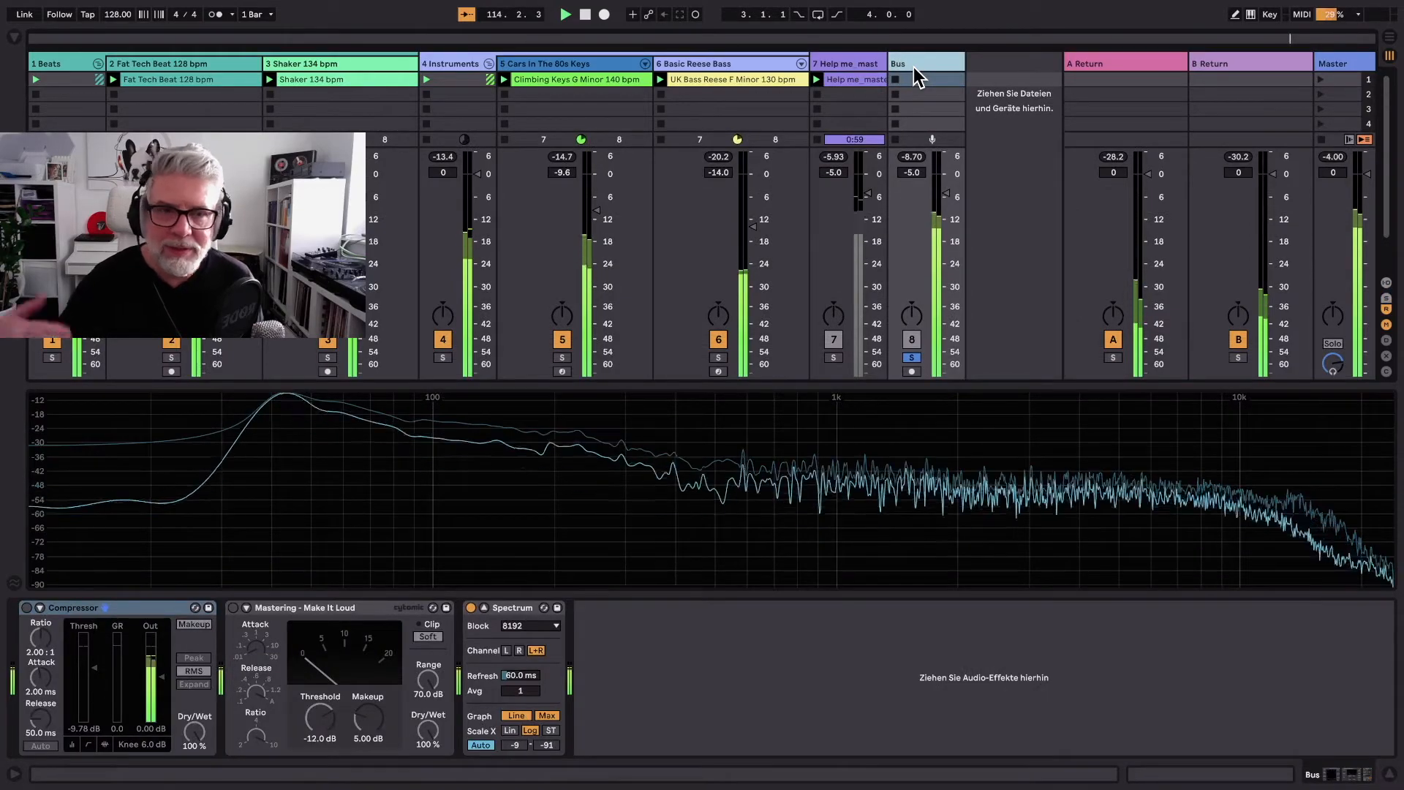
left_click(26, 608)
left_click(232, 607)
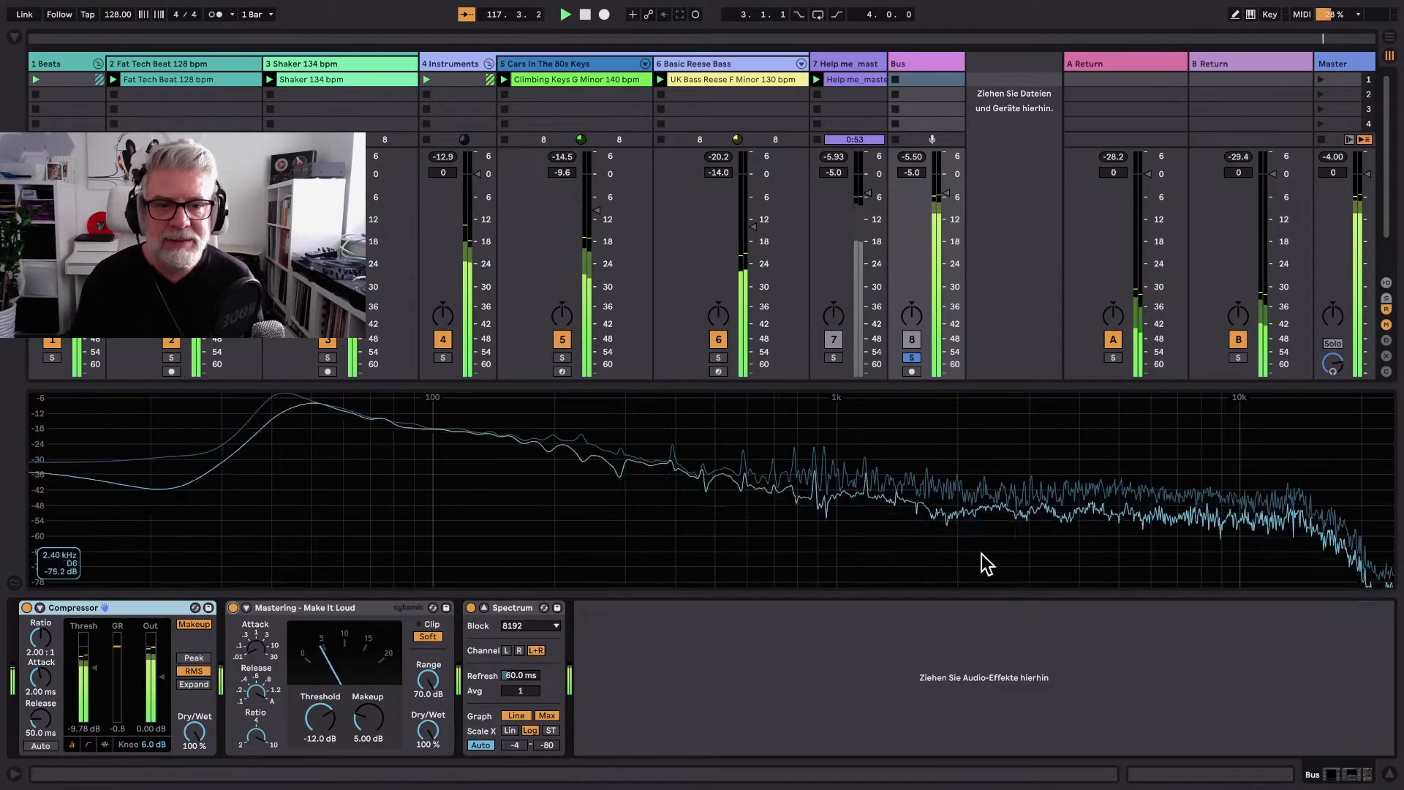
Fold the Help me mastering track's devices and paste a copy of the Bus track's Spectrum at the end of its chain.
left_click(514, 613)
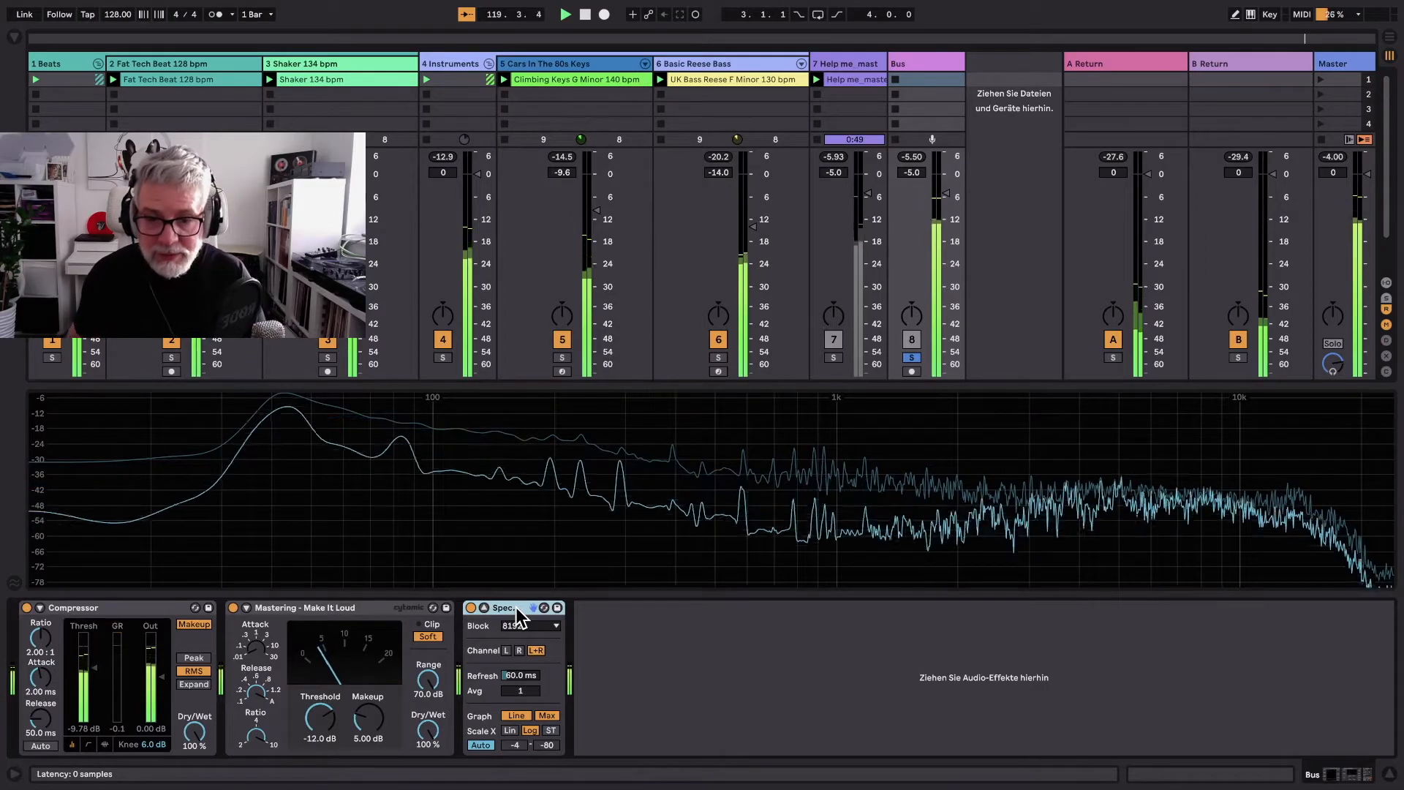
left_click(848, 64)
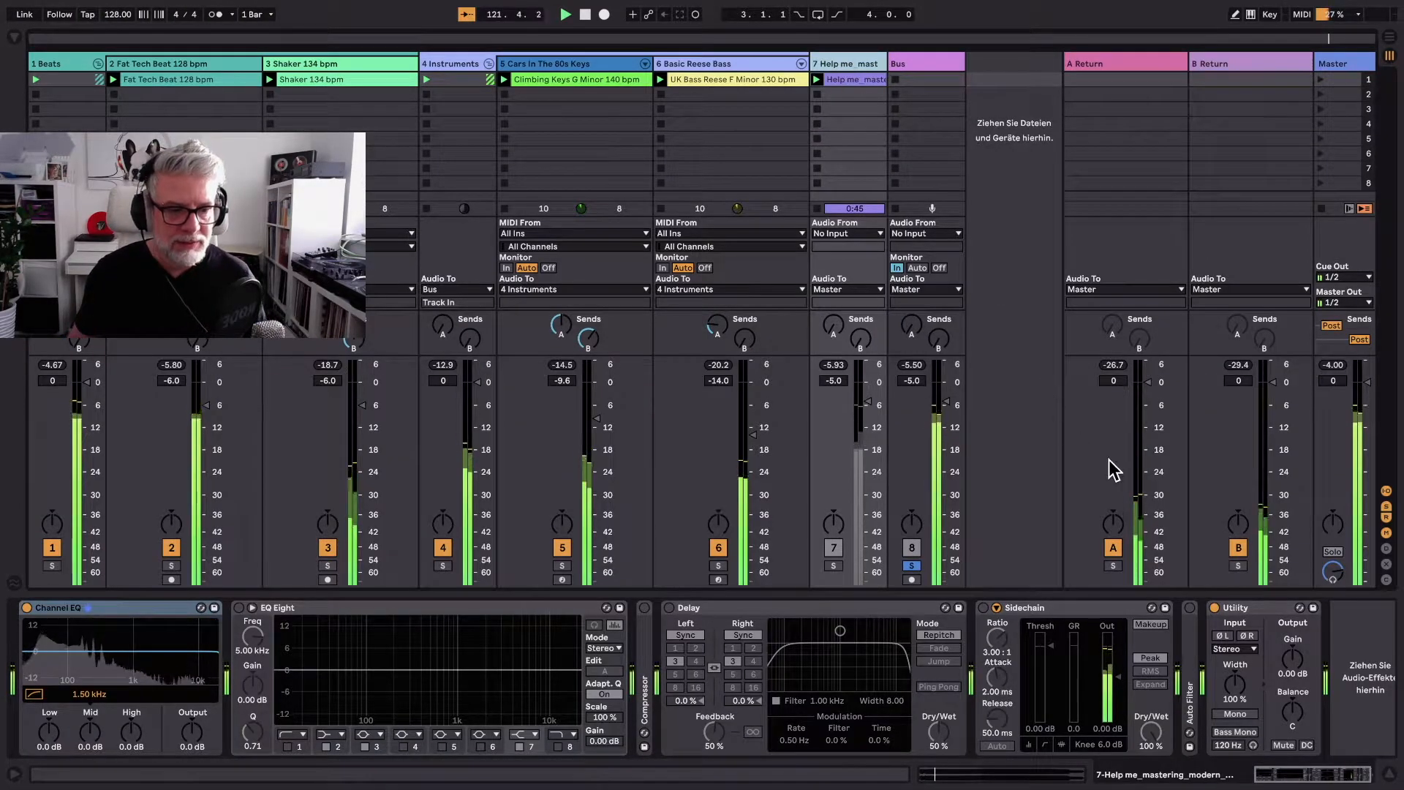
double_click(373, 608)
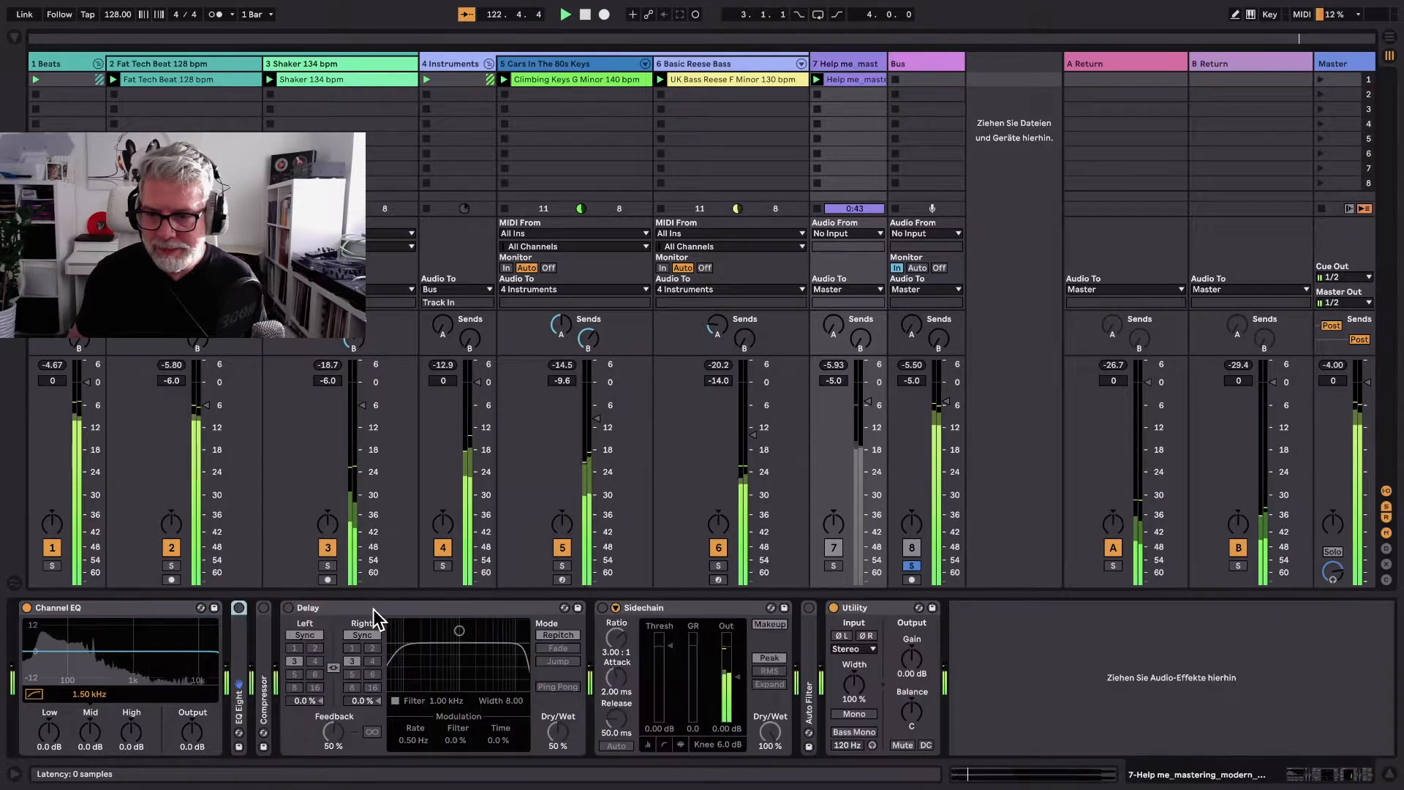
double_click(172, 610)
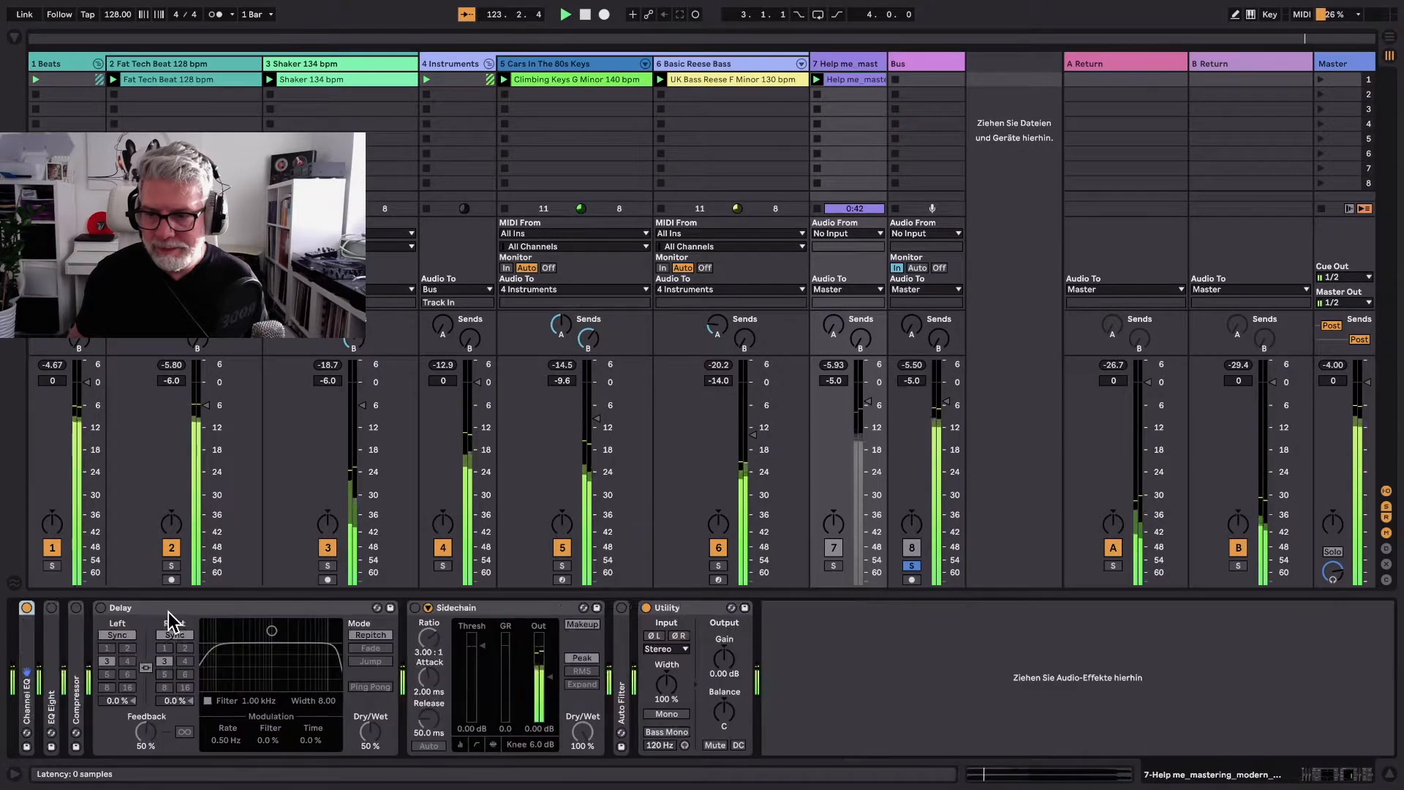
double_click(236, 609)
double_click(256, 609)
double_click(248, 608)
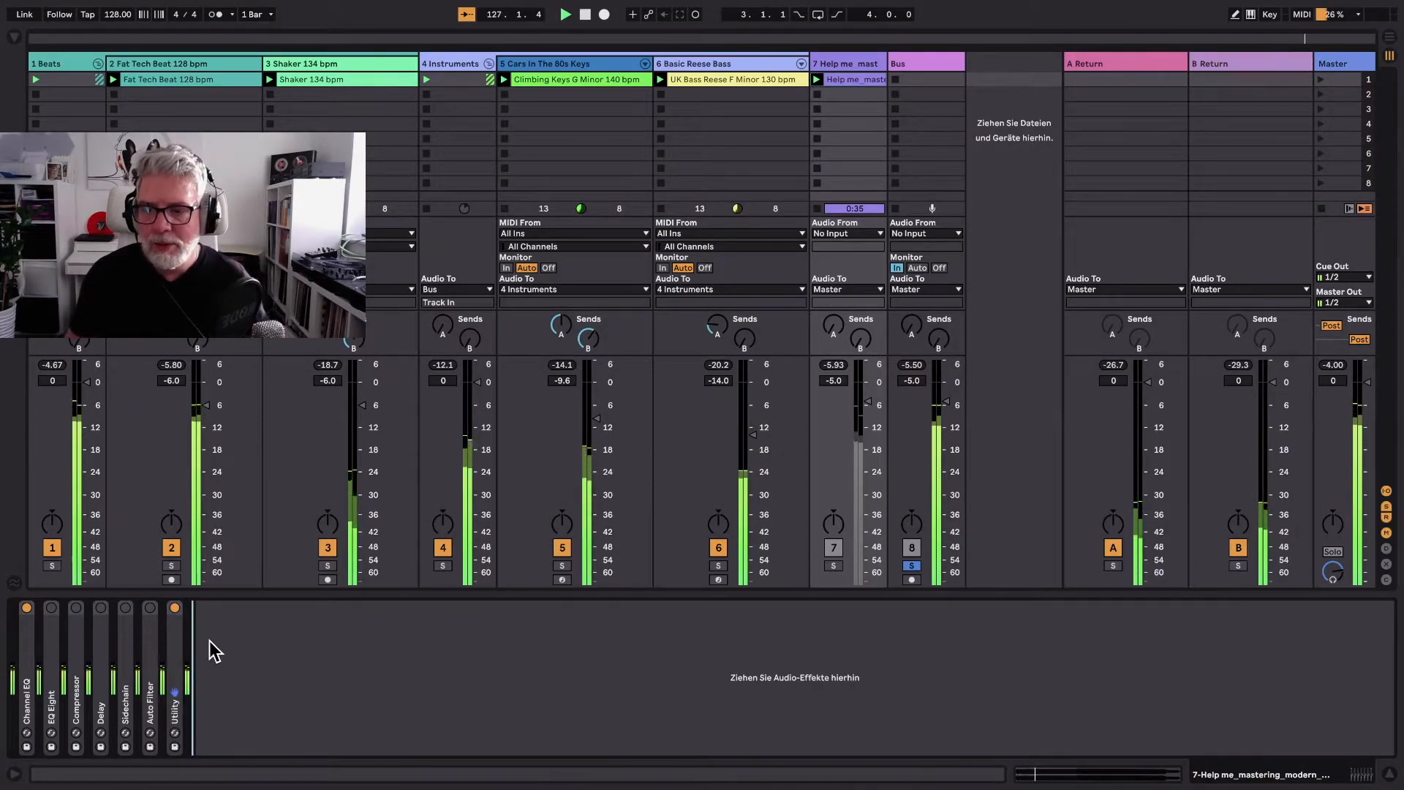
key("super+v")
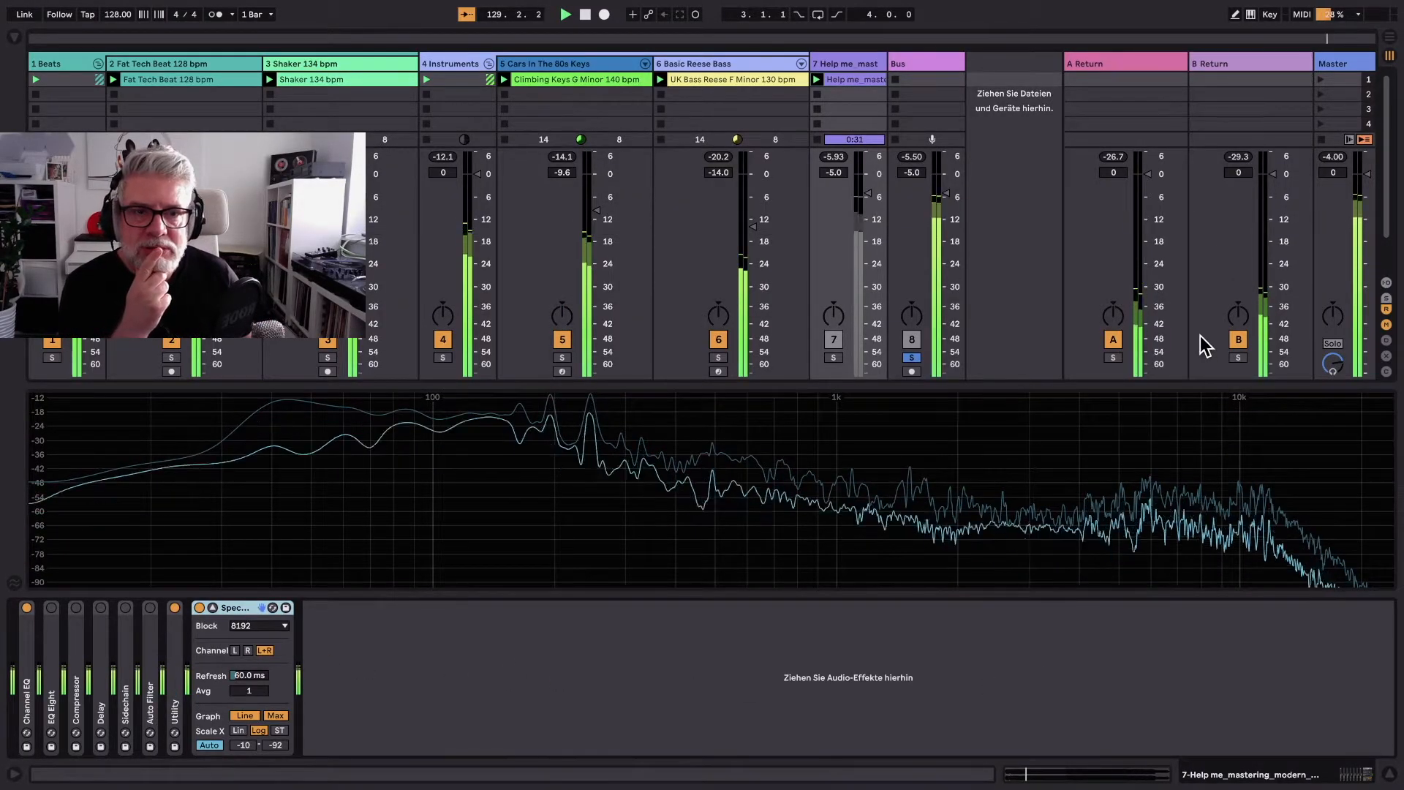
Compare the Spectrum displays of the Help me mastering and Bus tracks during playback, and stop playback.
left_click(859, 63)
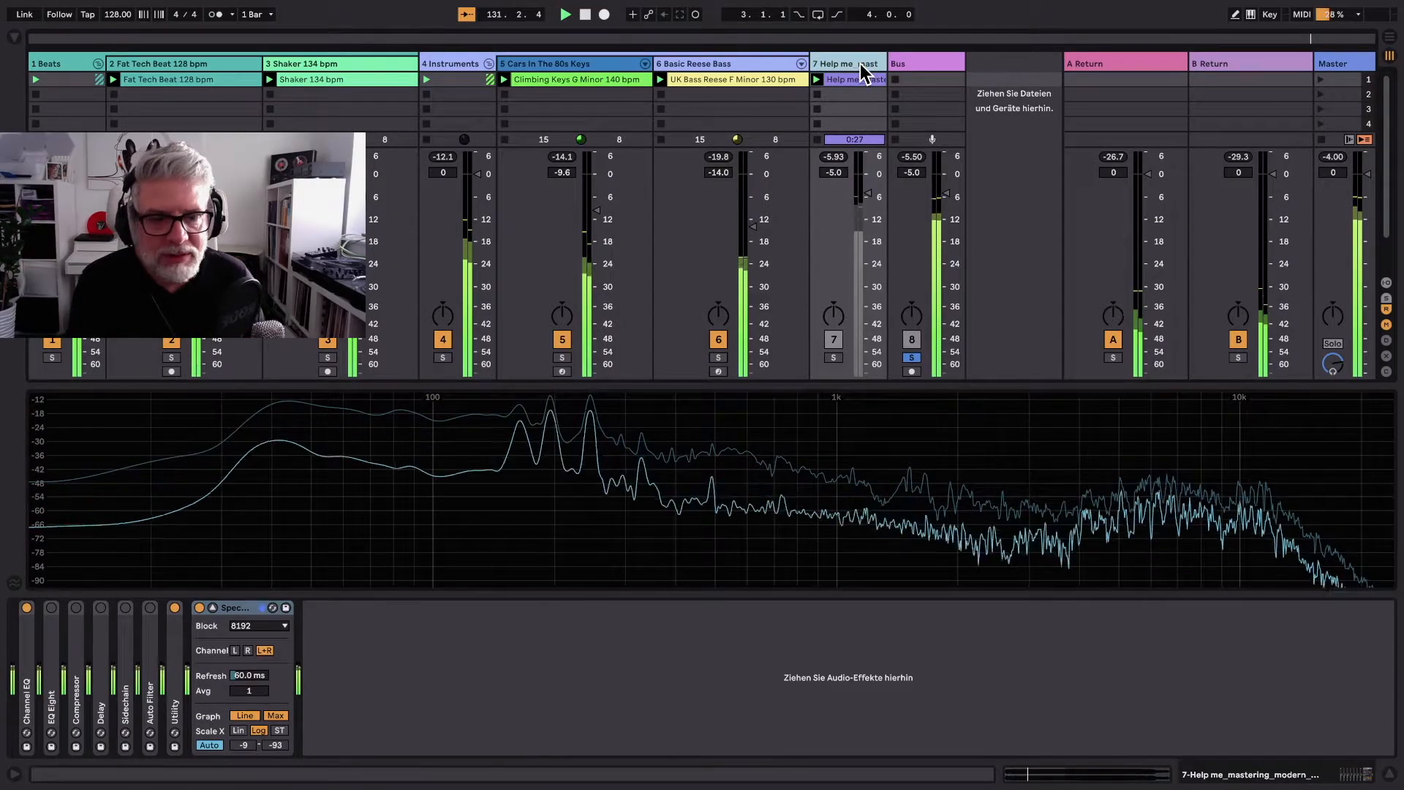
left_click(923, 64)
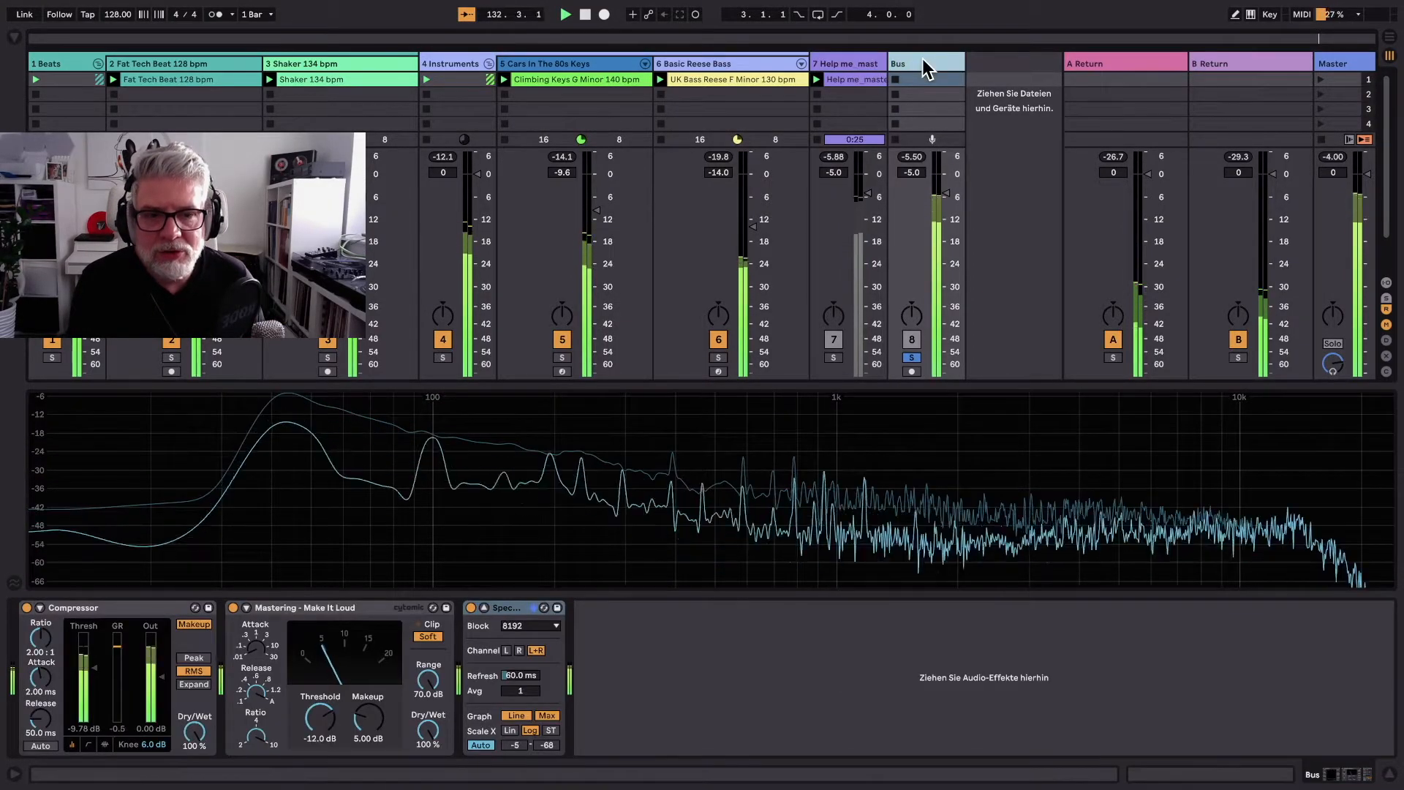
left_click(846, 63)
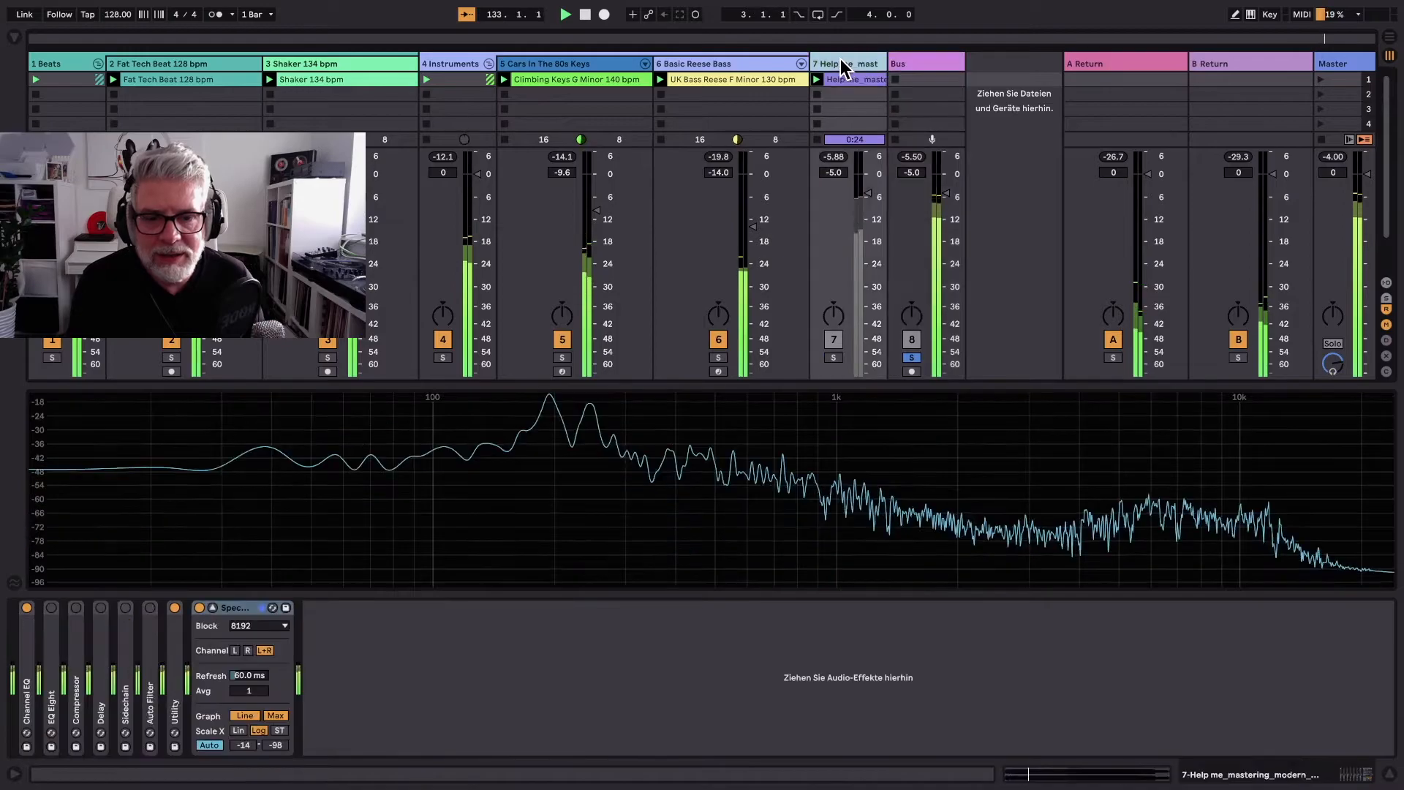
left_click(921, 66)
left_click(847, 63)
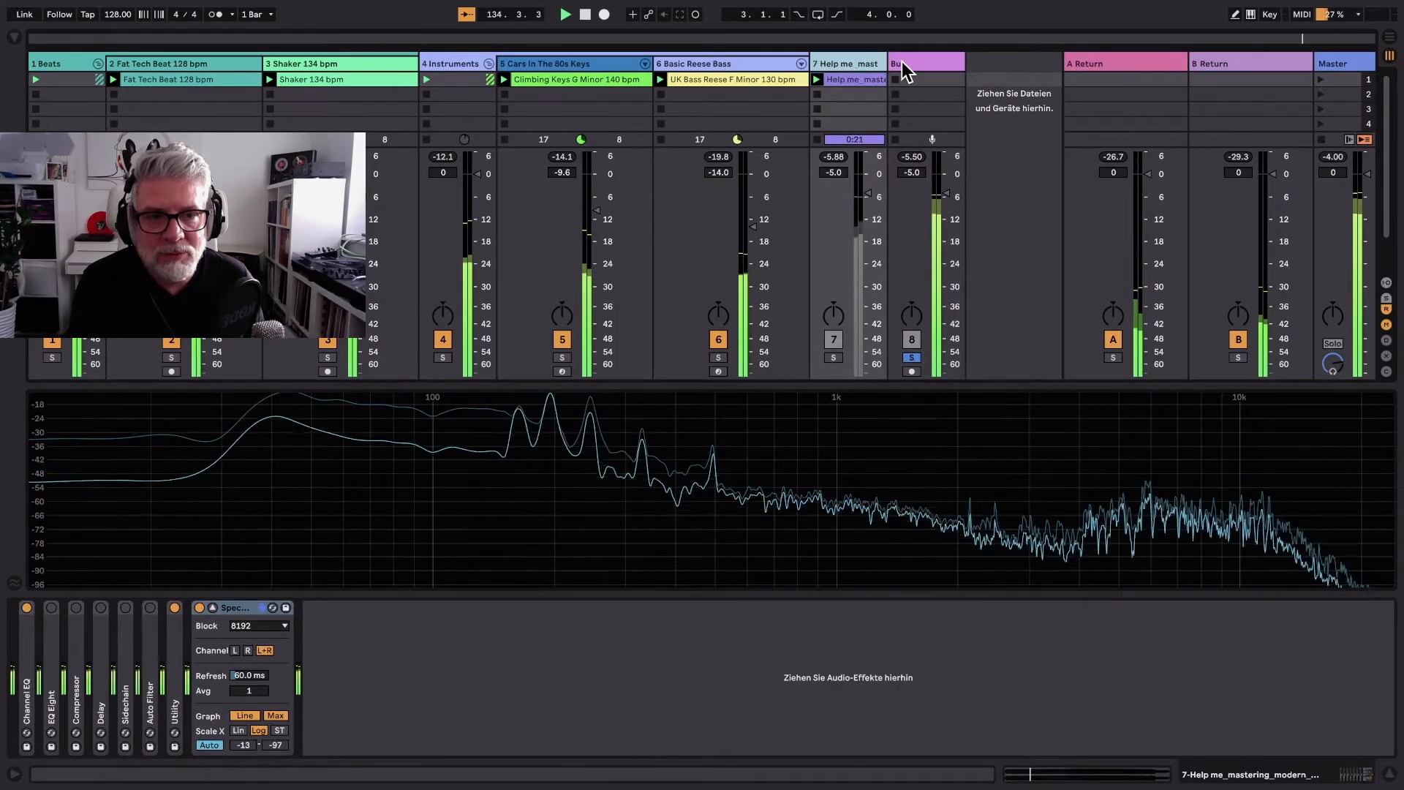
left_click(928, 67)
left_click(852, 61)
left_click(928, 66)
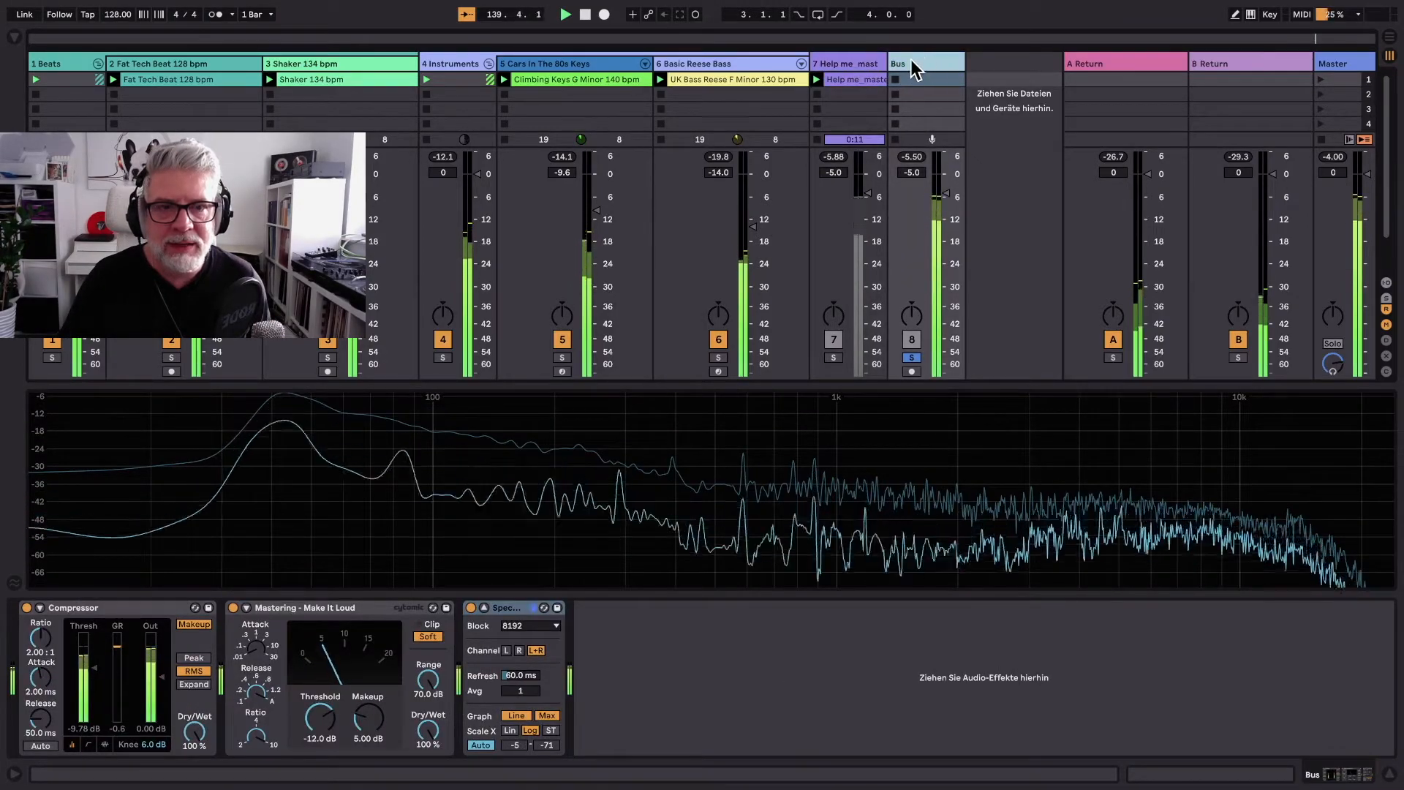
left_click(865, 64)
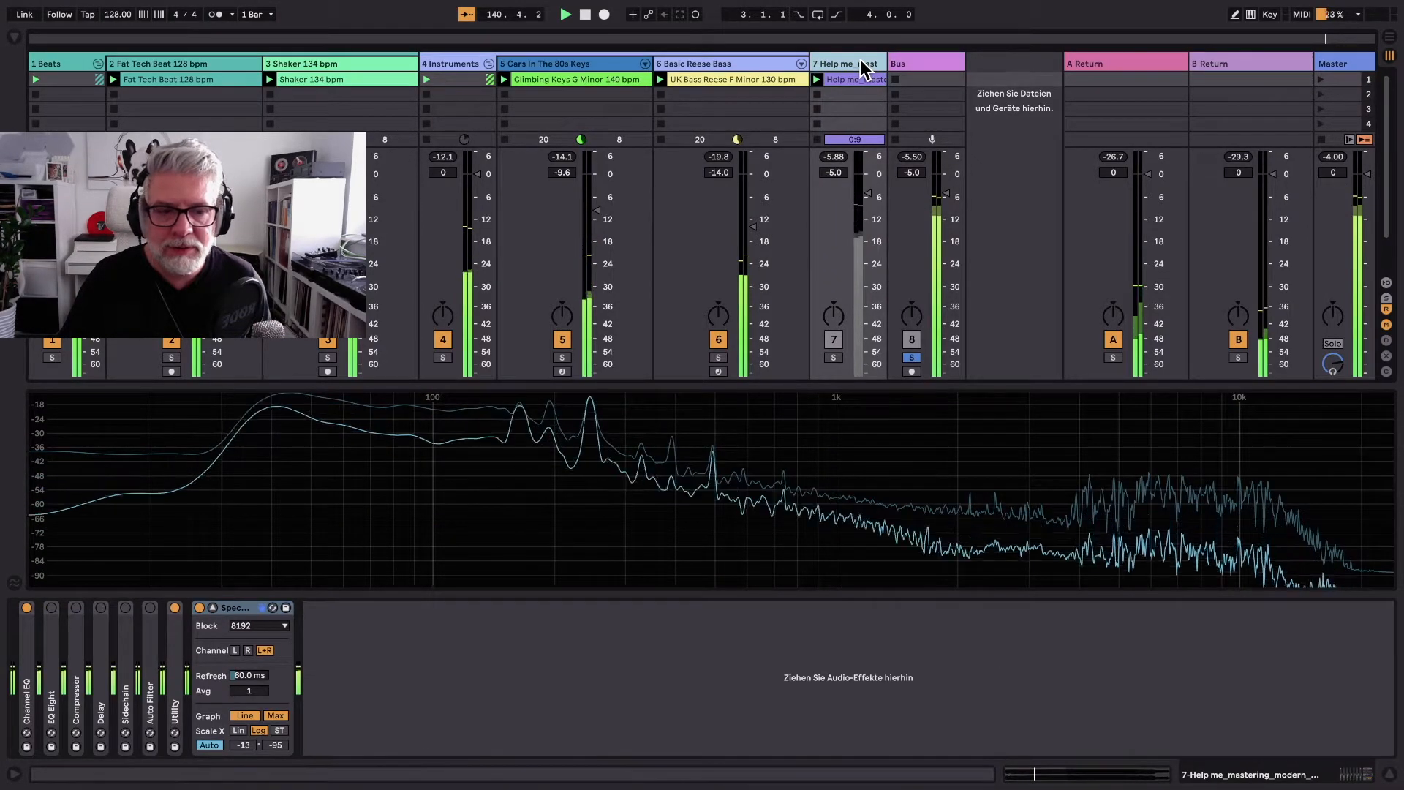
left_click(940, 66)
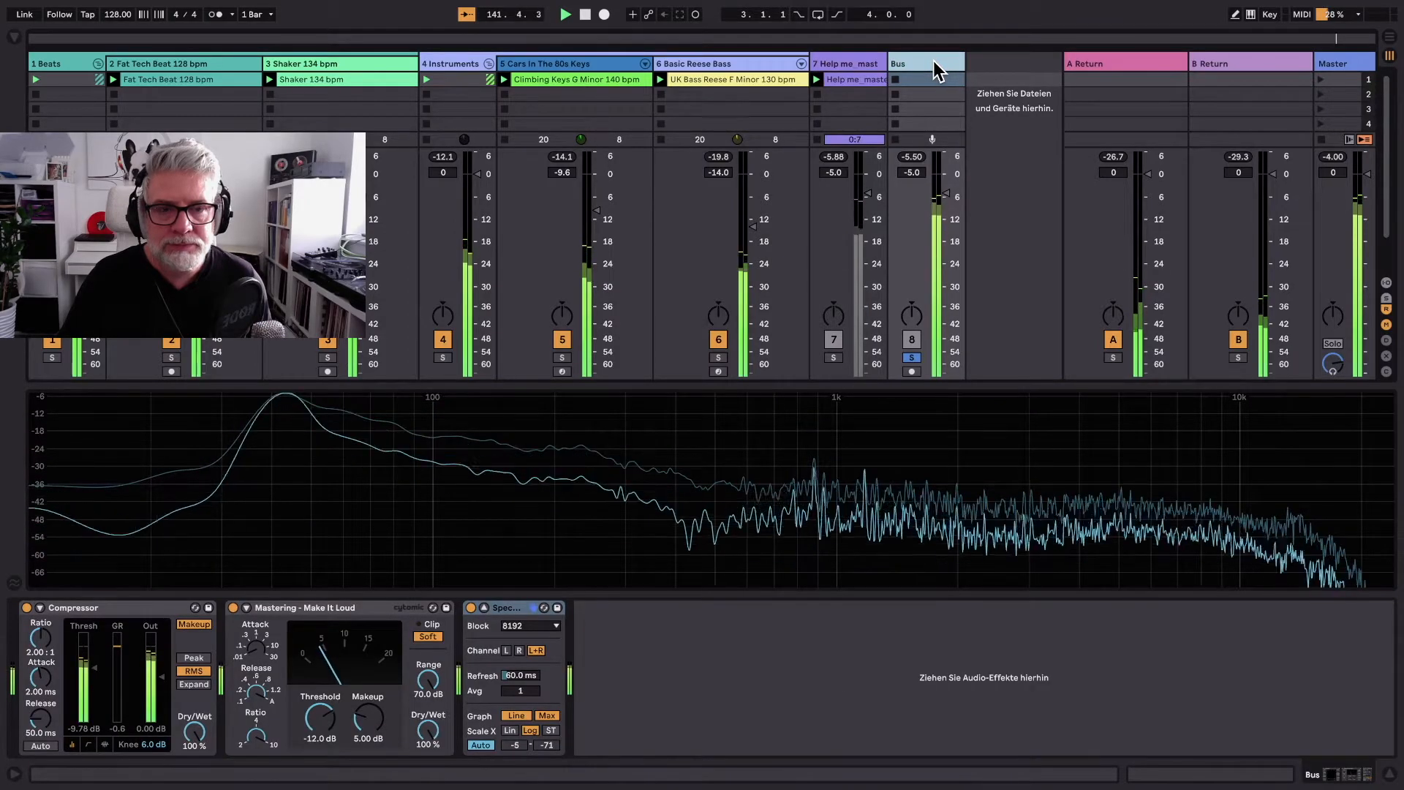
left_click(831, 67)
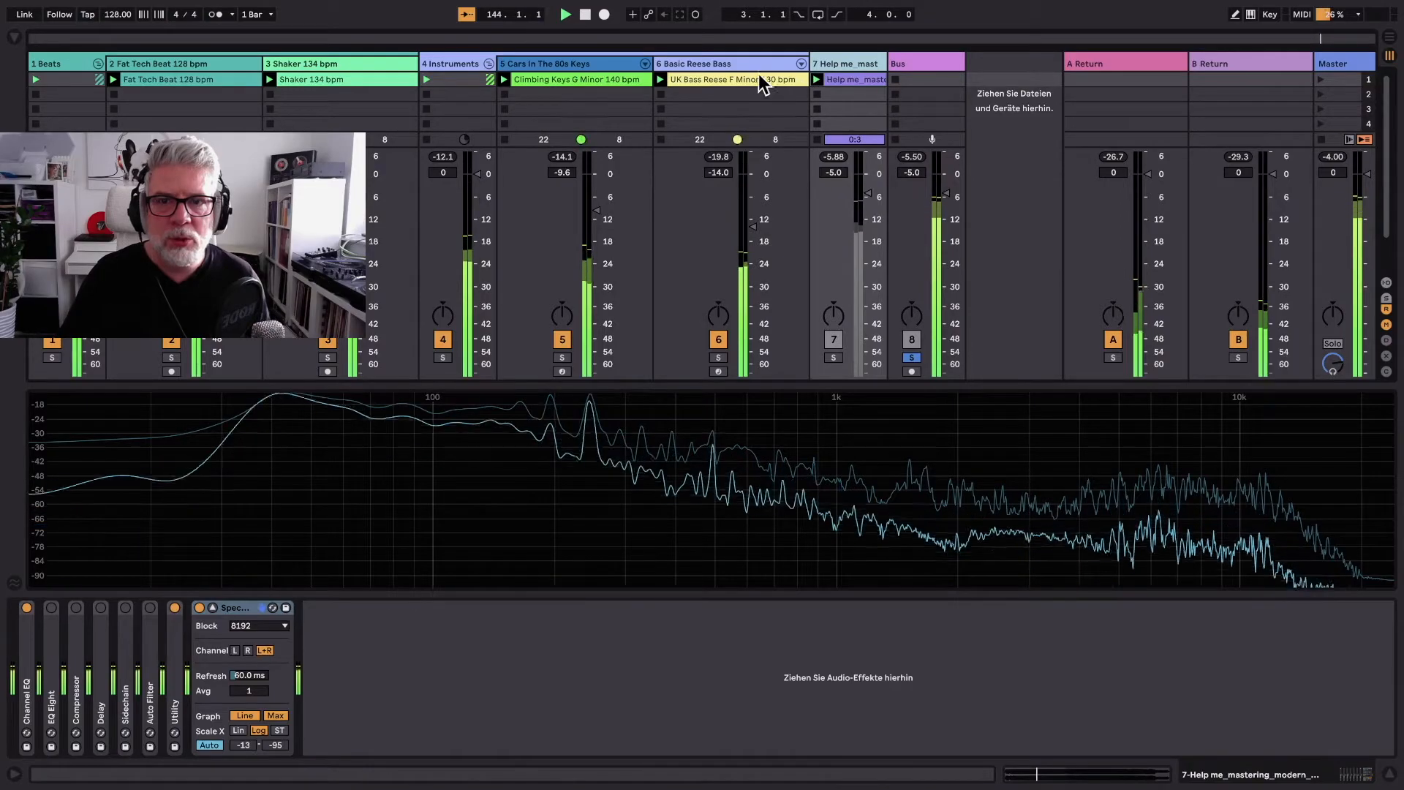
left_click(585, 14)
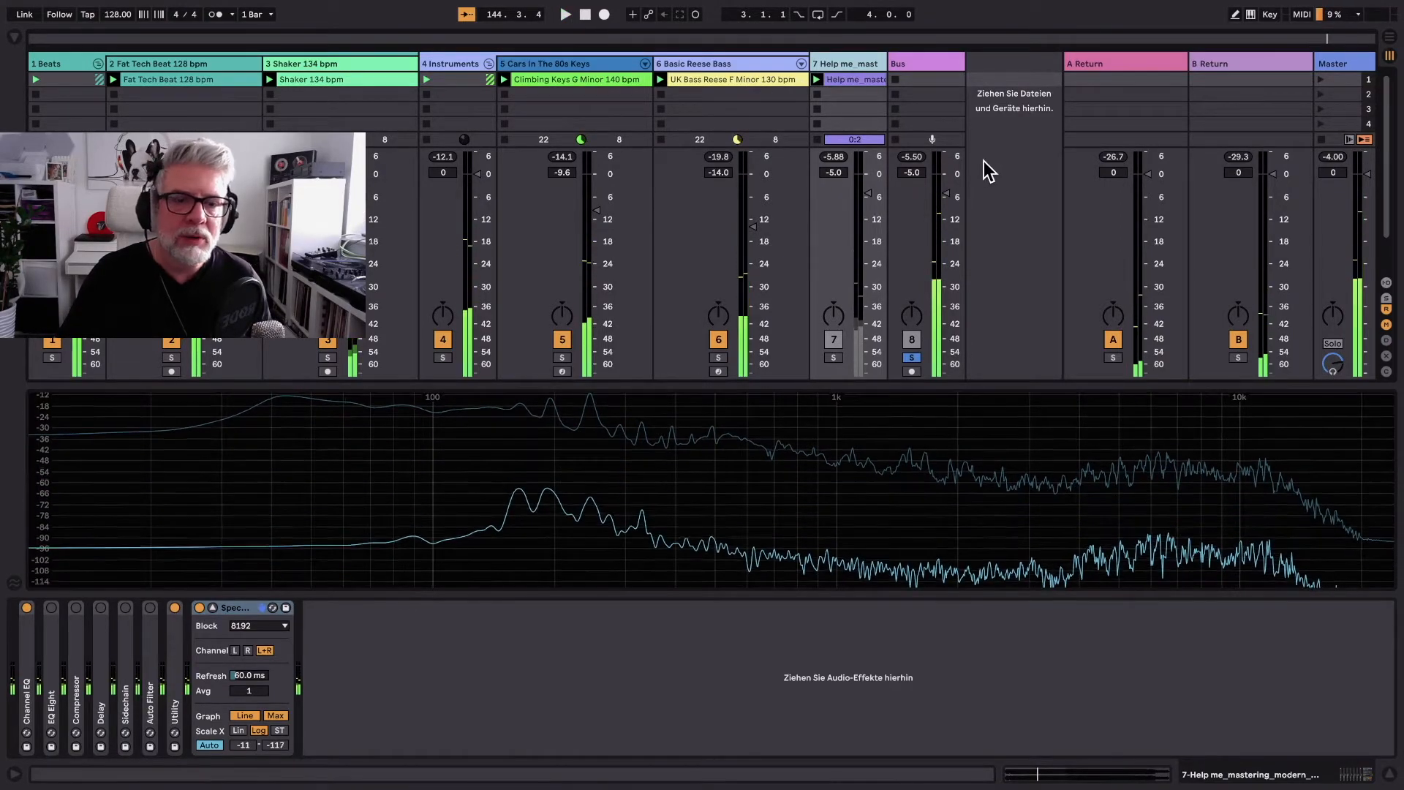
Delete the Bus track and the Help me mastering track.
key("ctrl+alt+l")
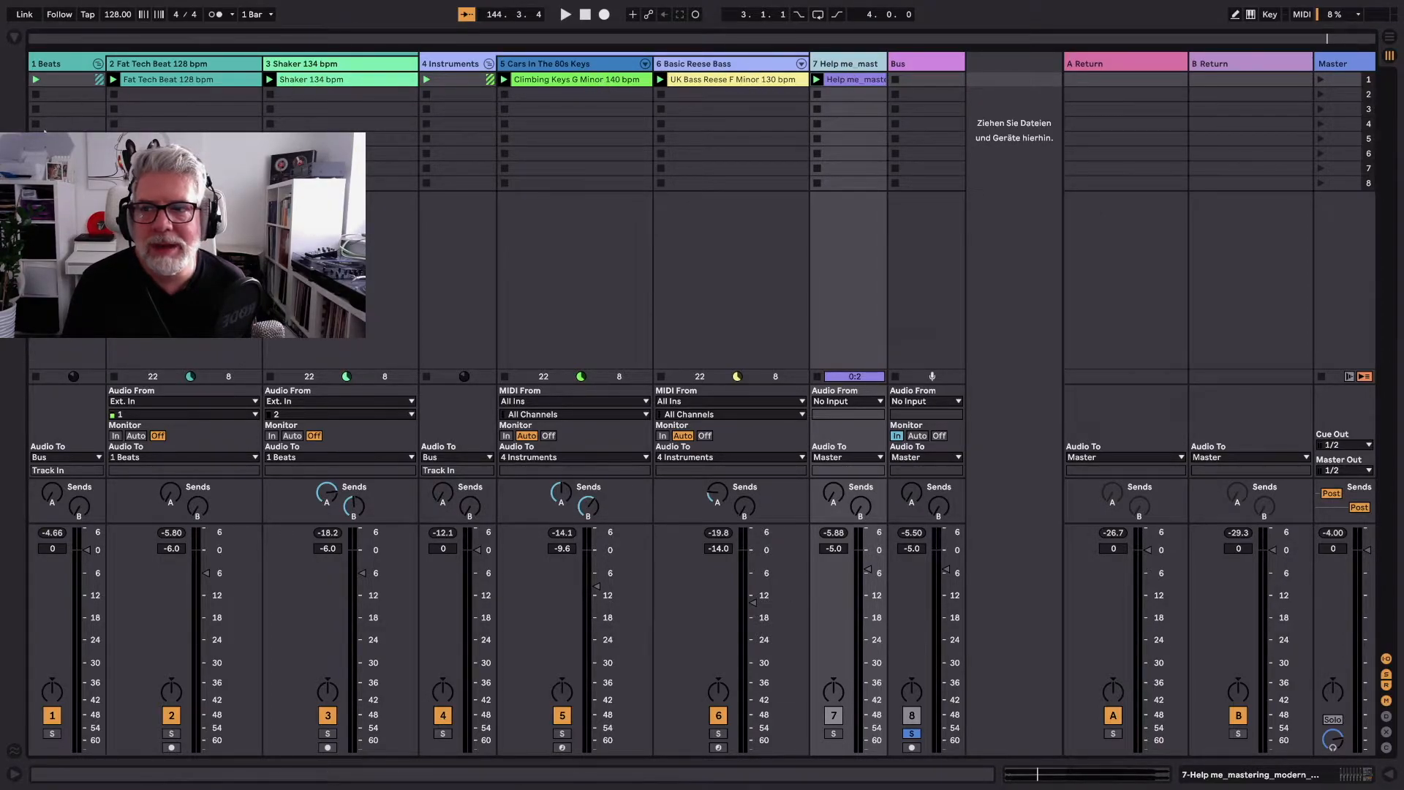
double_click(930, 61)
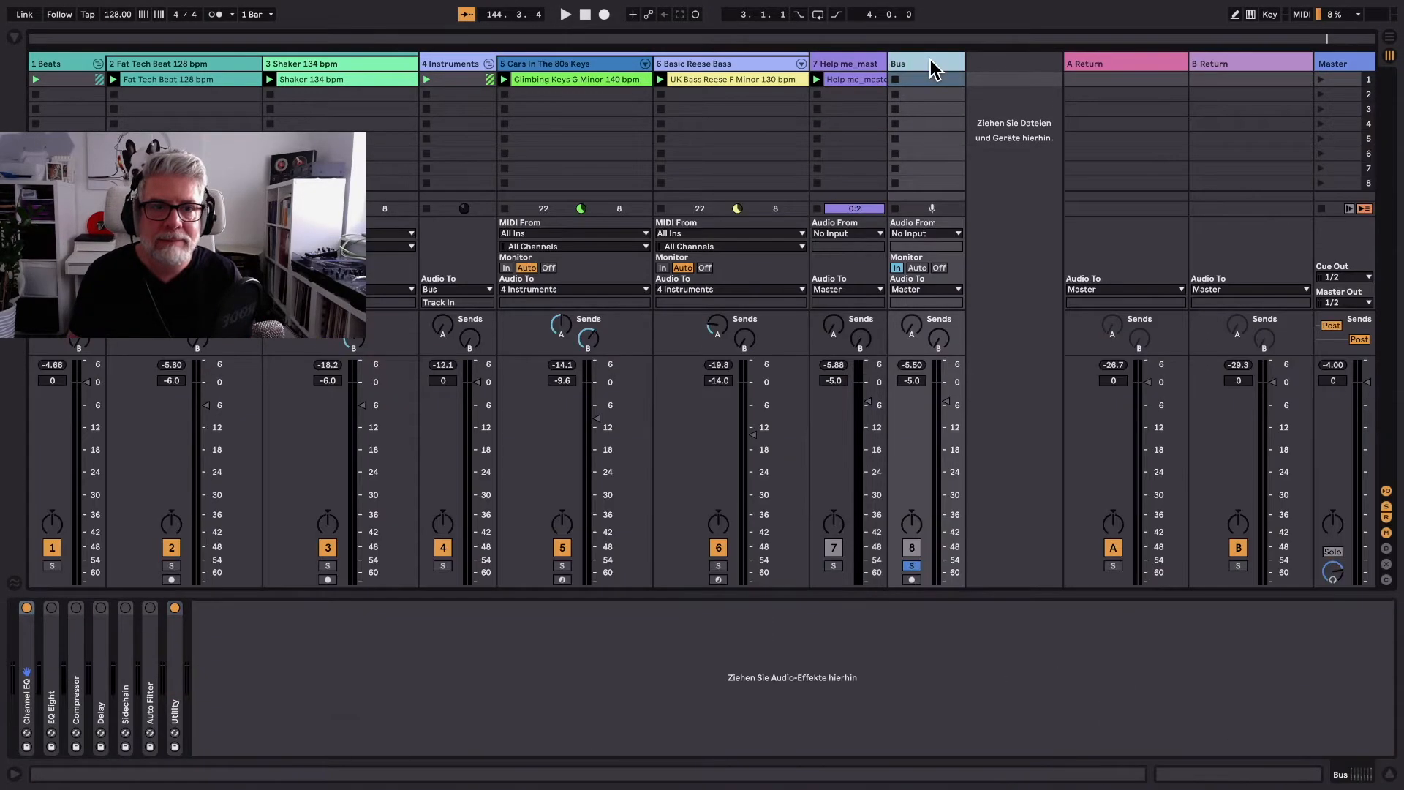
key("Delete")
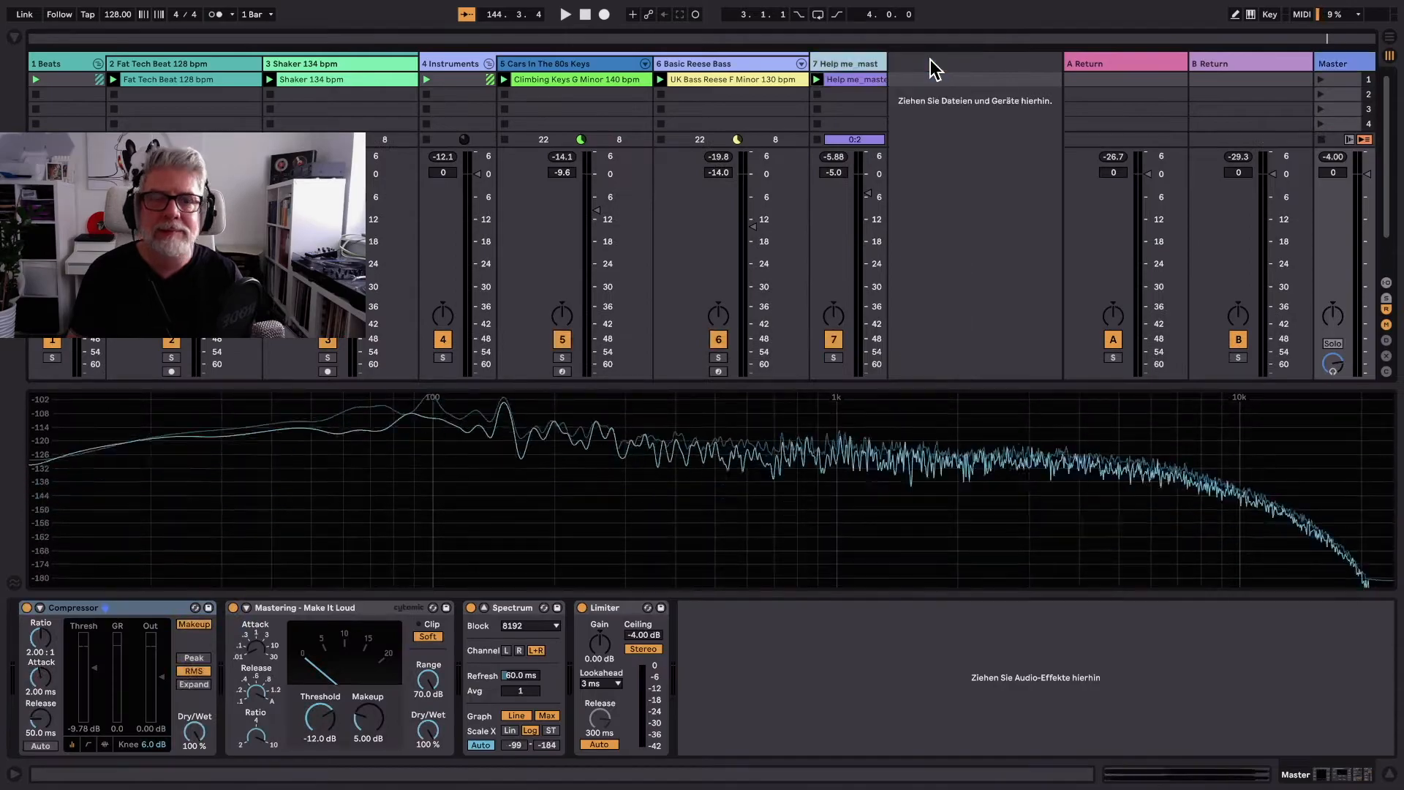
left_click(836, 57)
key("Delete")
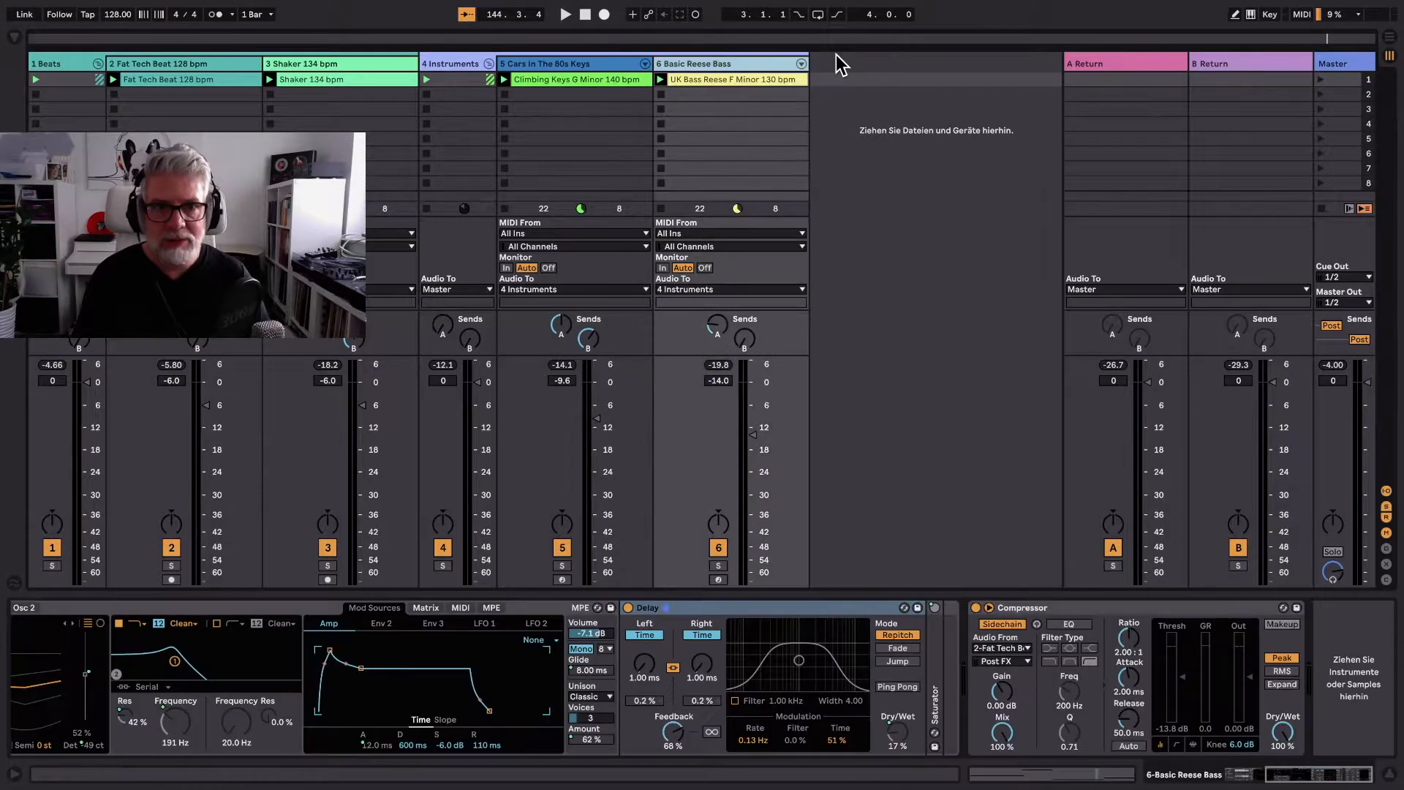
Load a Reverb from the browser's audio effects onto the A Return track.
left_click(1332, 65)
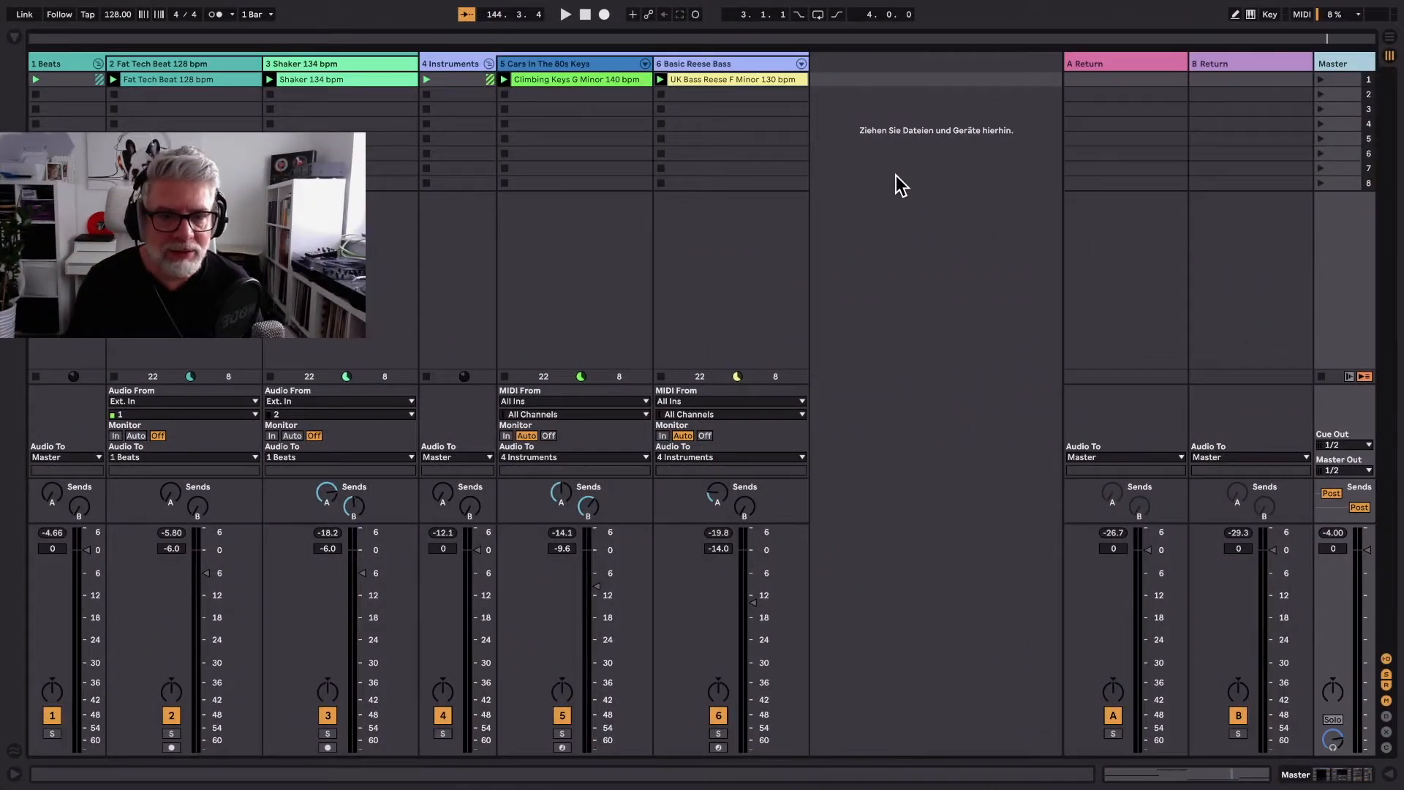
left_click(1103, 70)
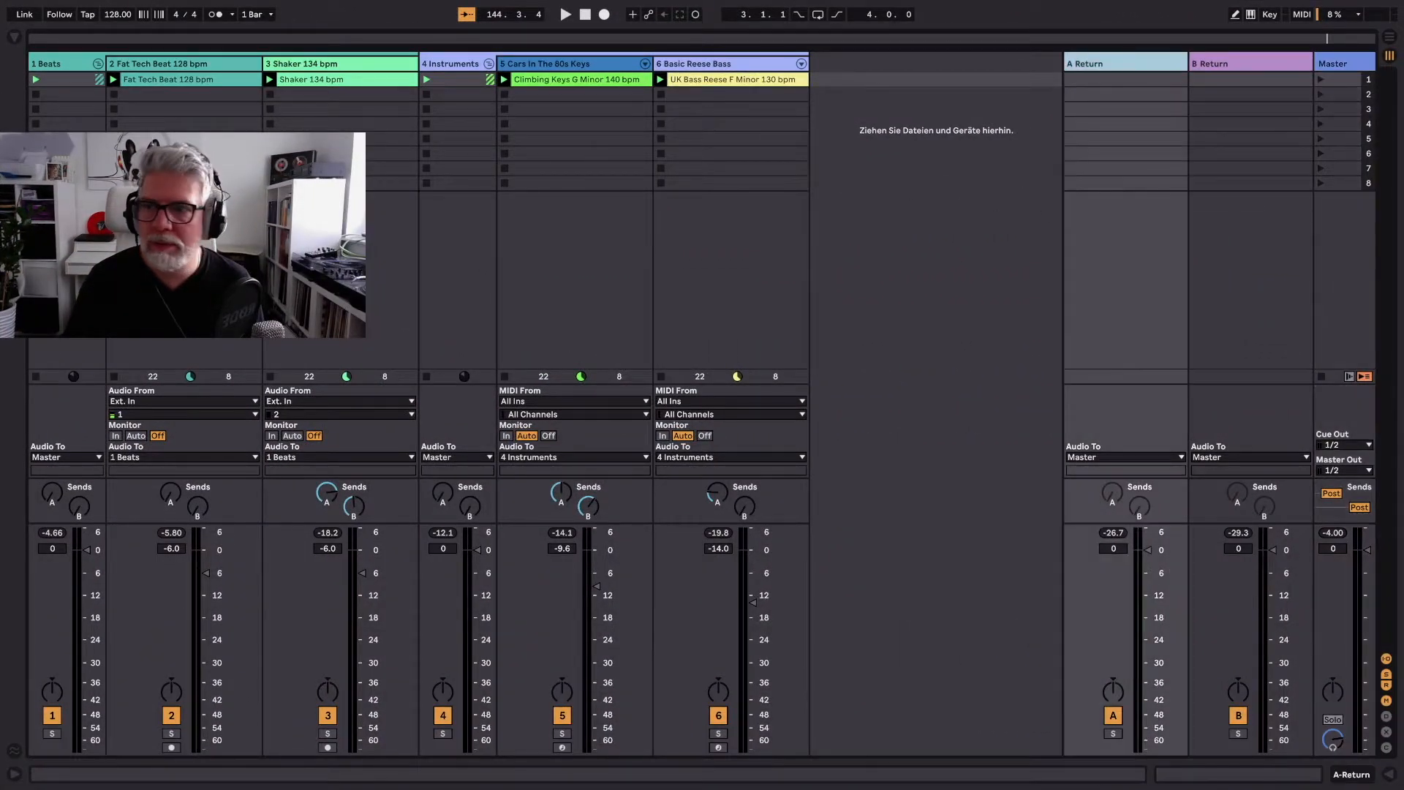
left_click(12, 36)
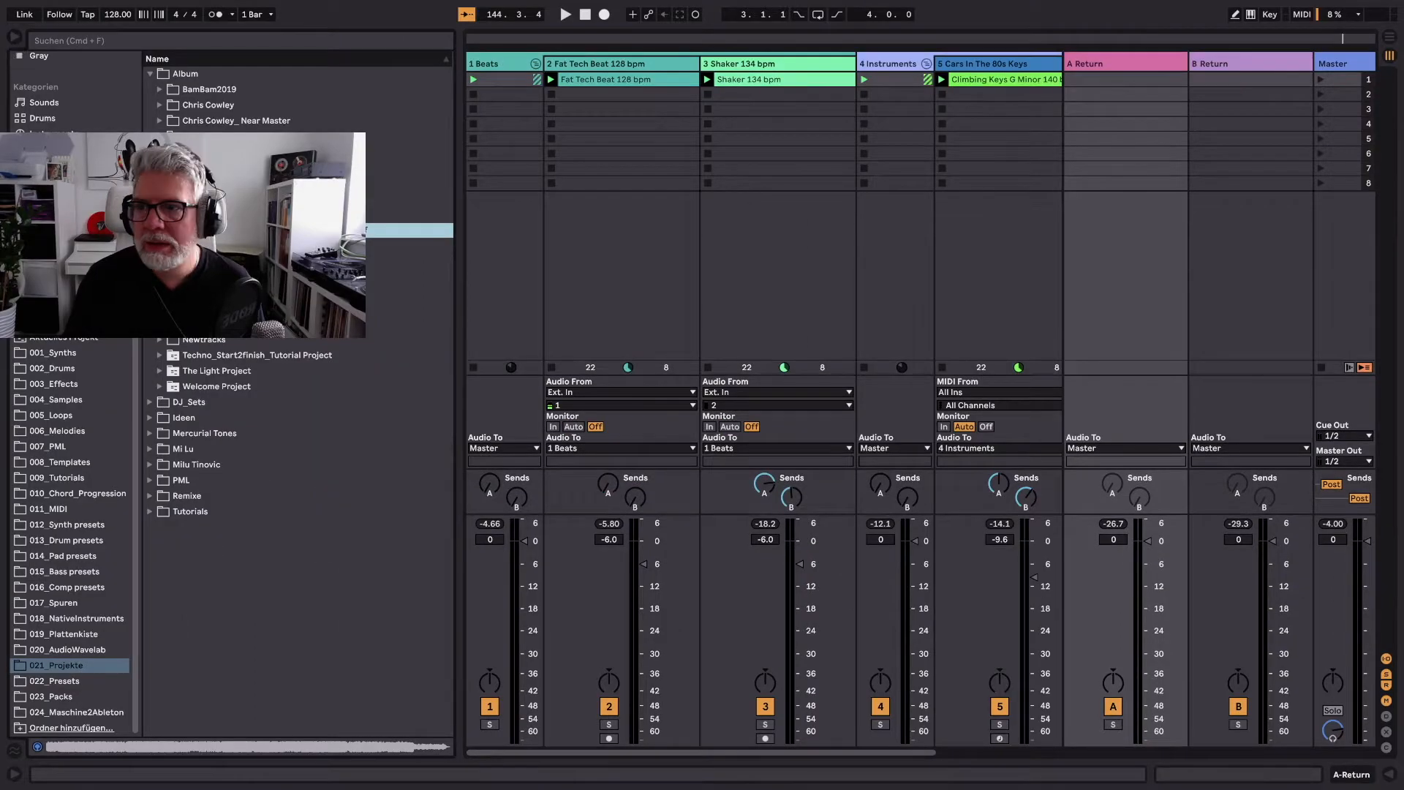
left_click(56, 149)
left_click(160, 152)
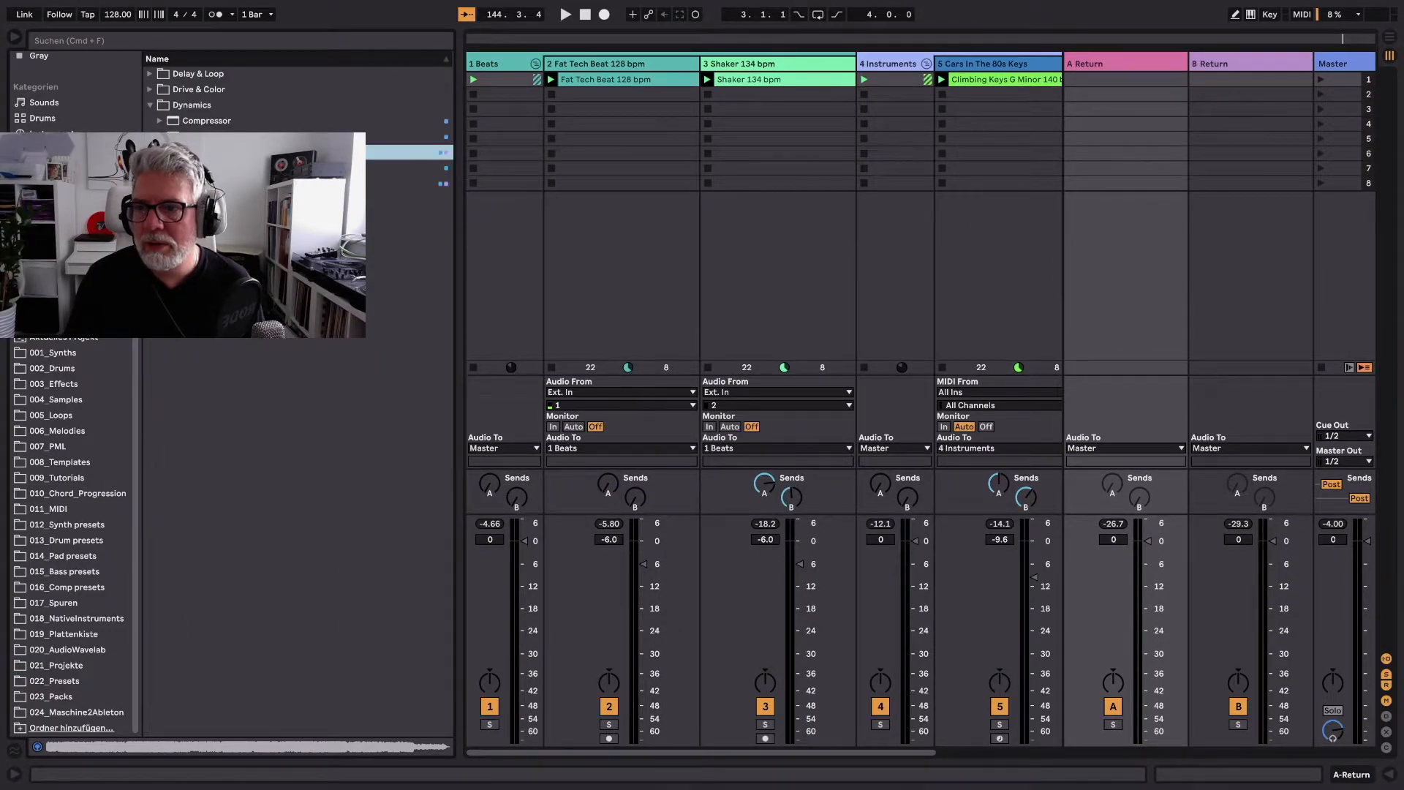
left_click(149, 105)
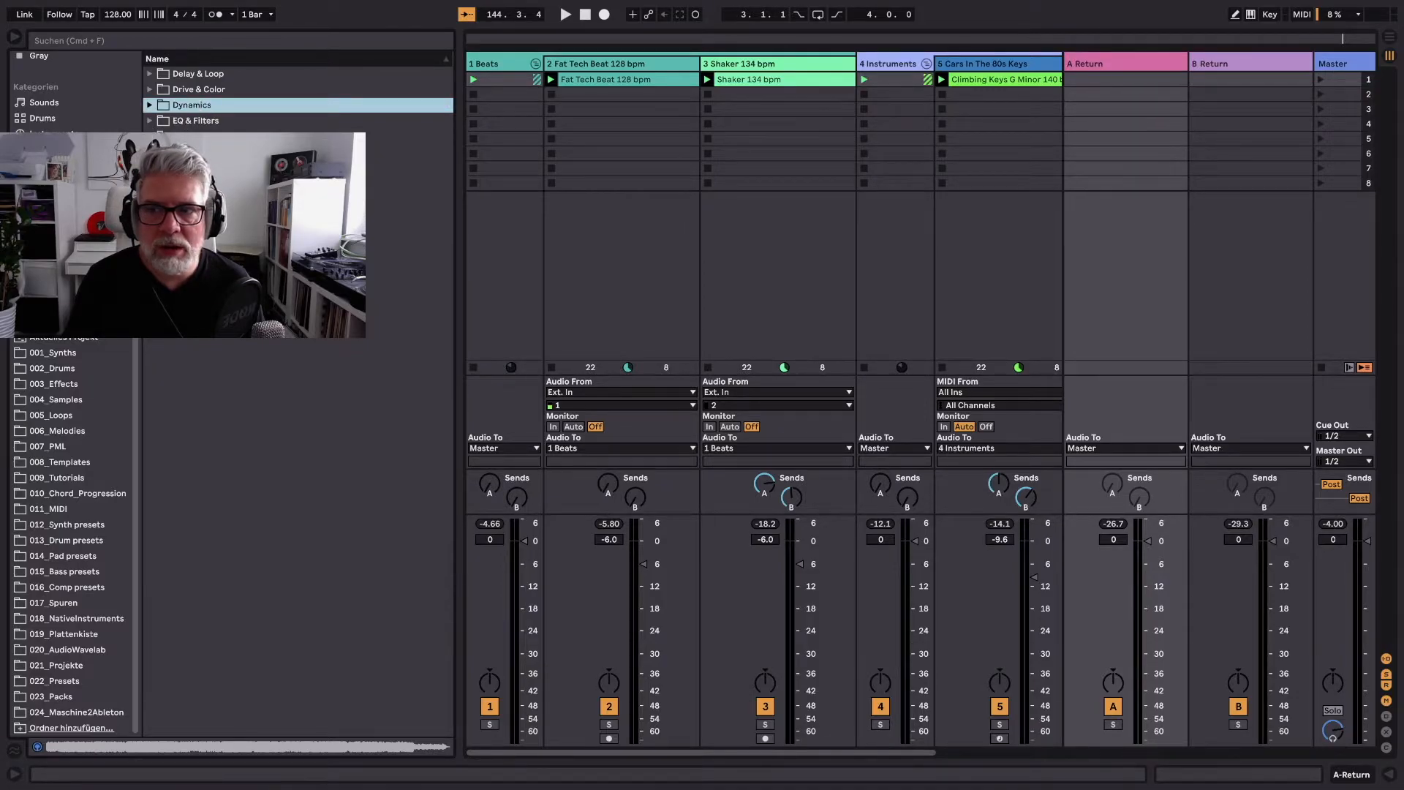
left_click(149, 168)
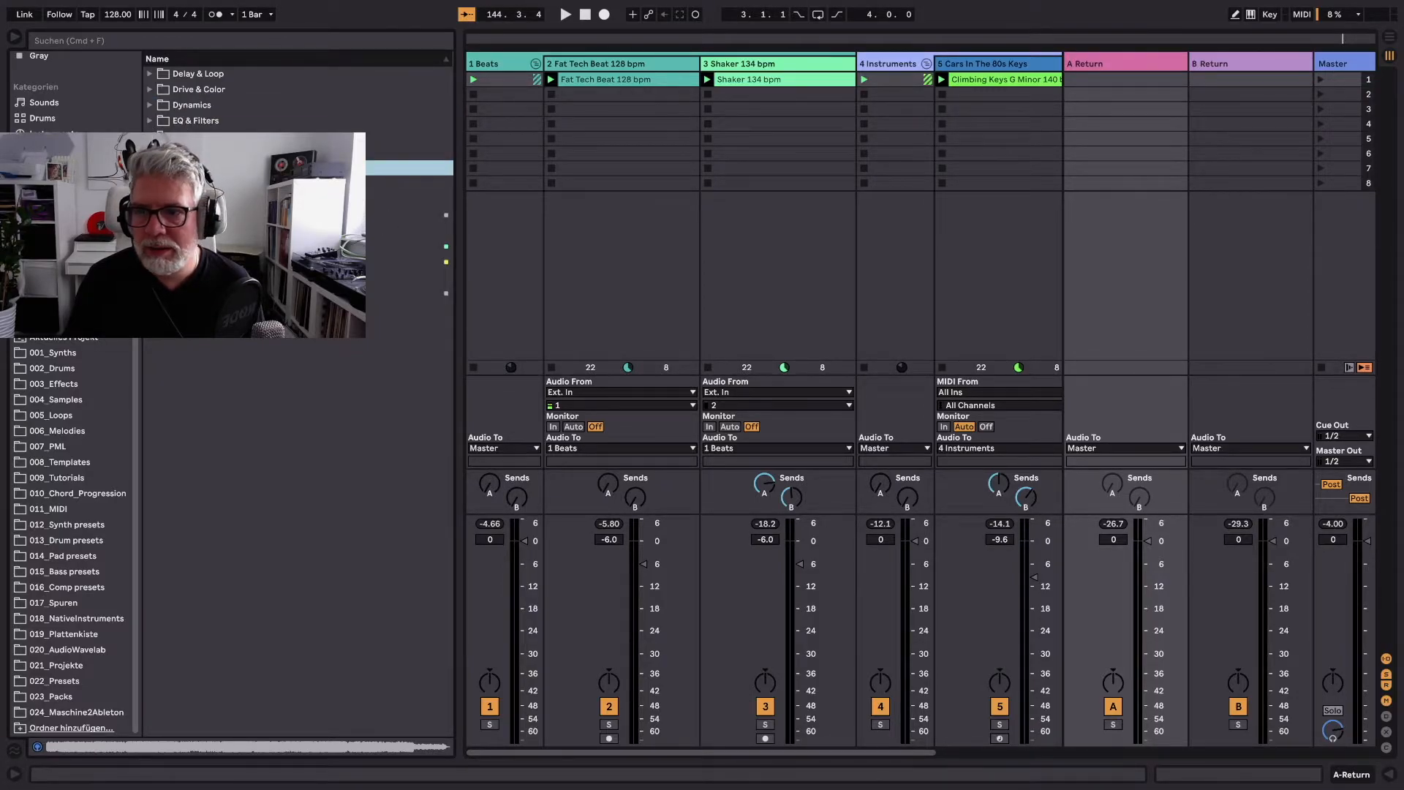
left_click(196, 262)
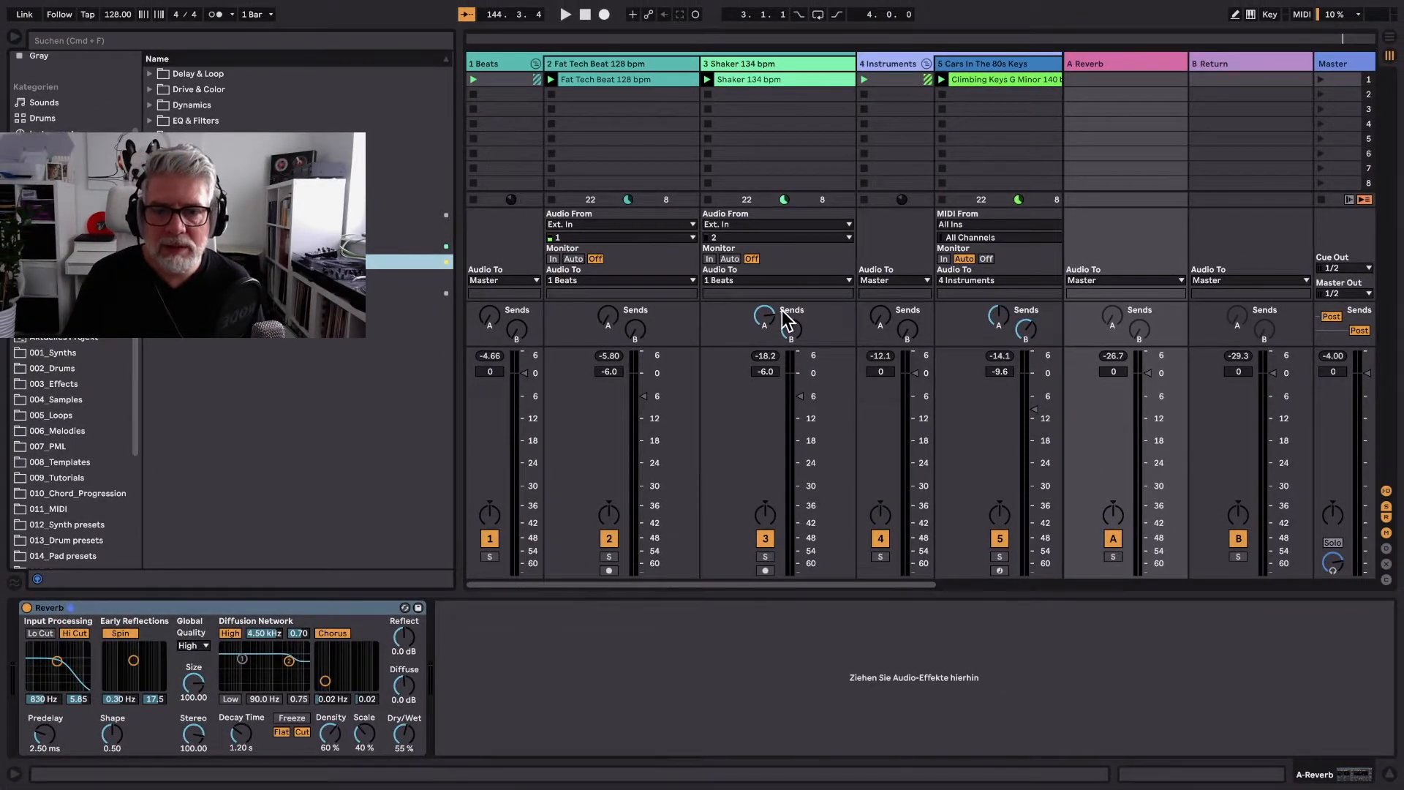
Reset the sends of the Shaker and Cars In The 80s Keys tracks, and set the return's Reverb Dry/Wet to 100%.
double_click(764, 316)
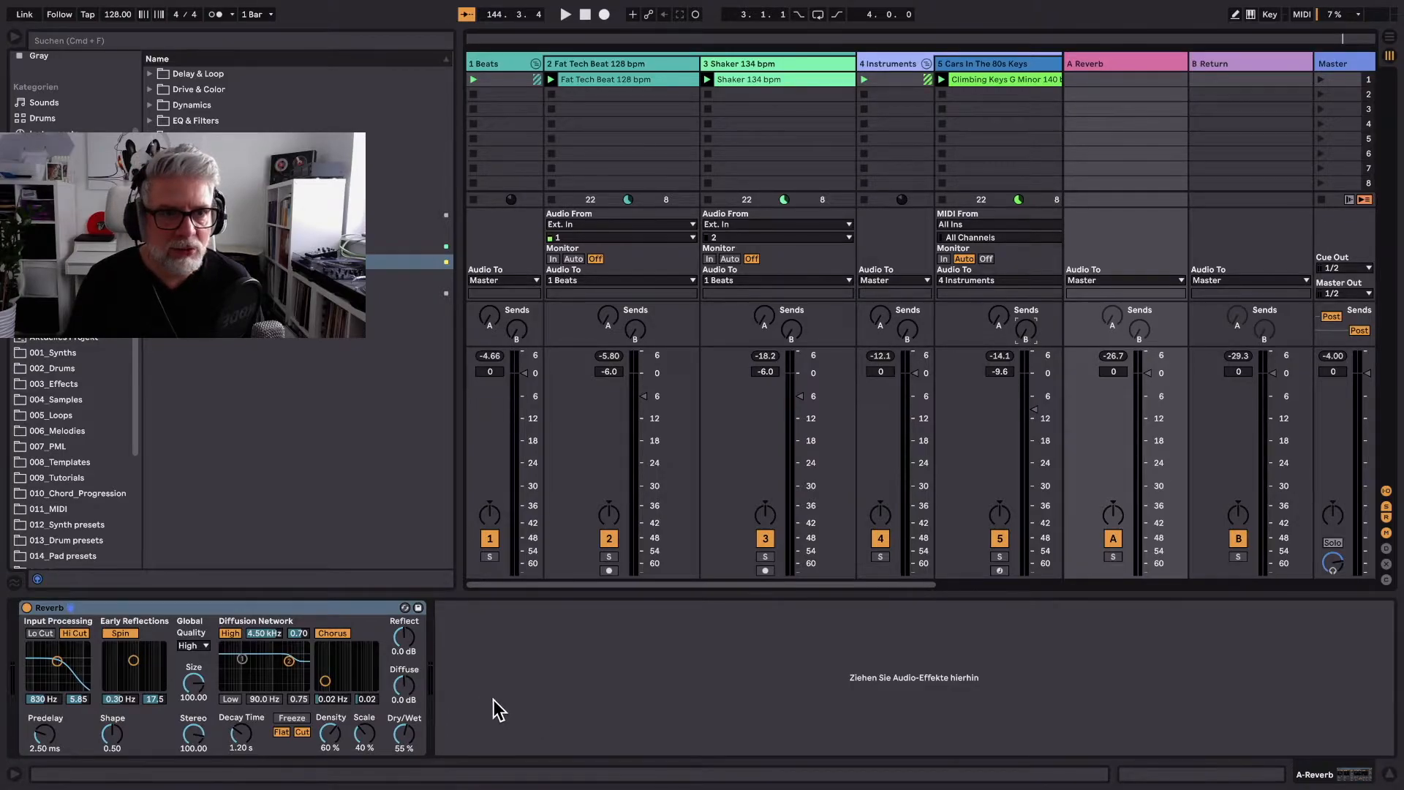
left_click_drag(407, 744, 406, 702)
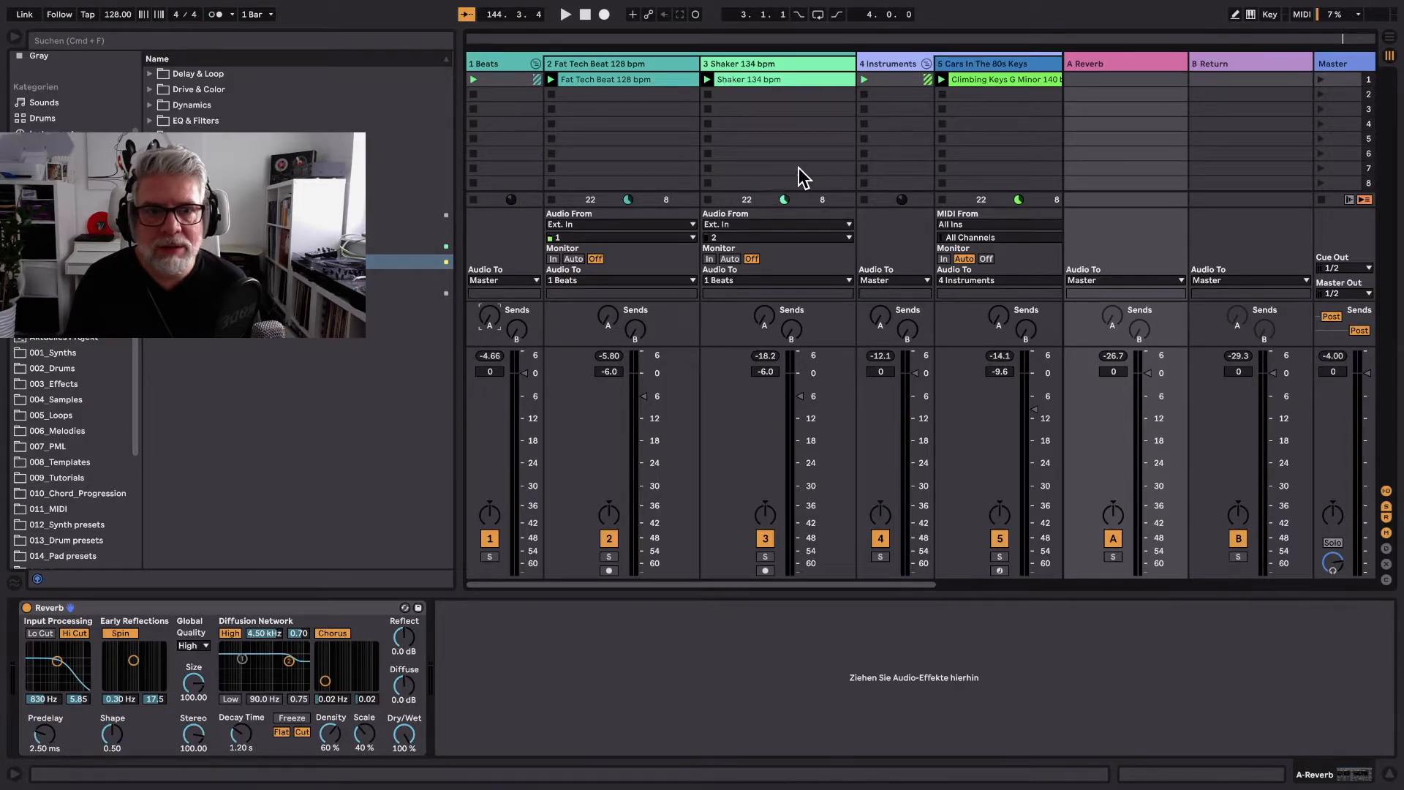
Solo the Shaker track and launch its clip.
scroll(778, 155, "right", 3)
left_click(538, 77)
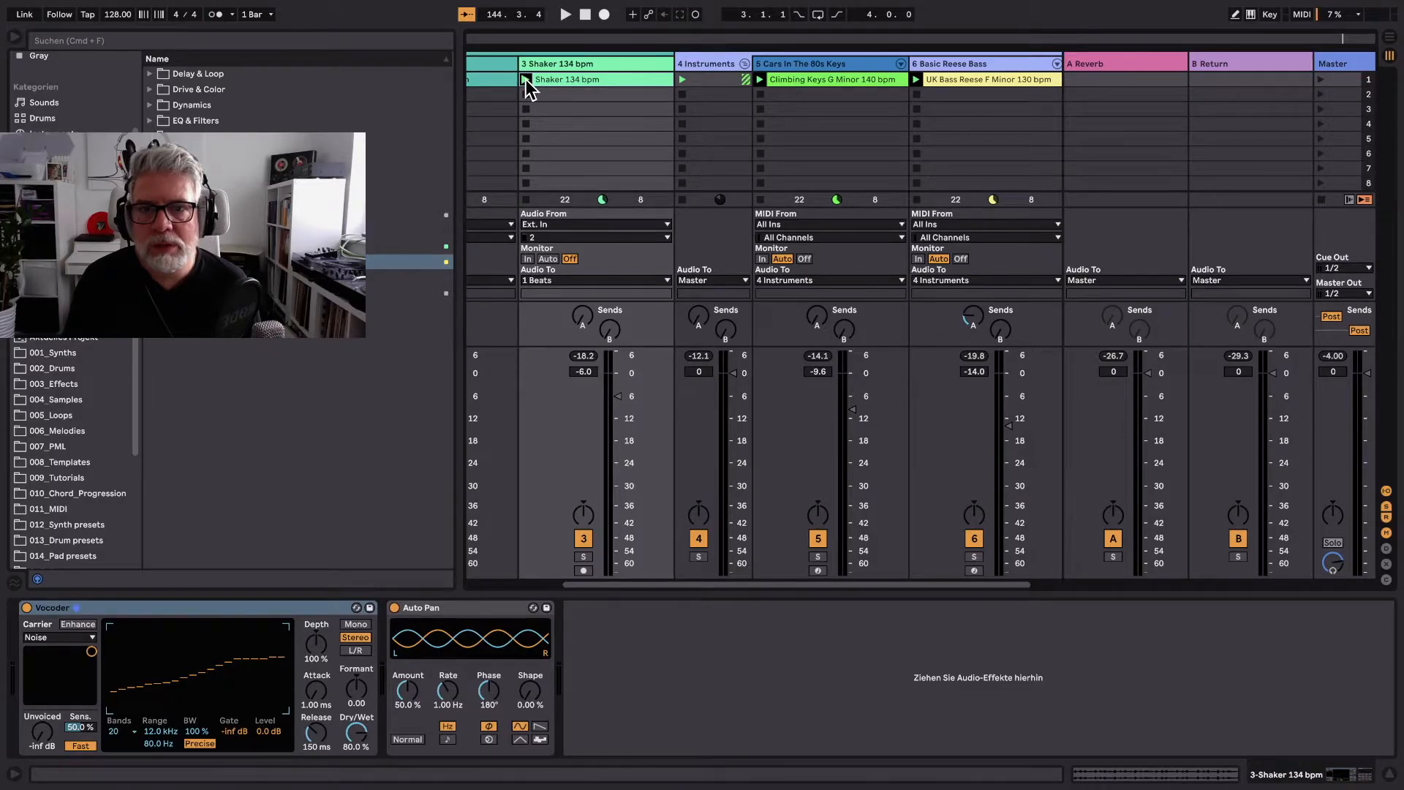
left_click(584, 557)
left_click(525, 79)
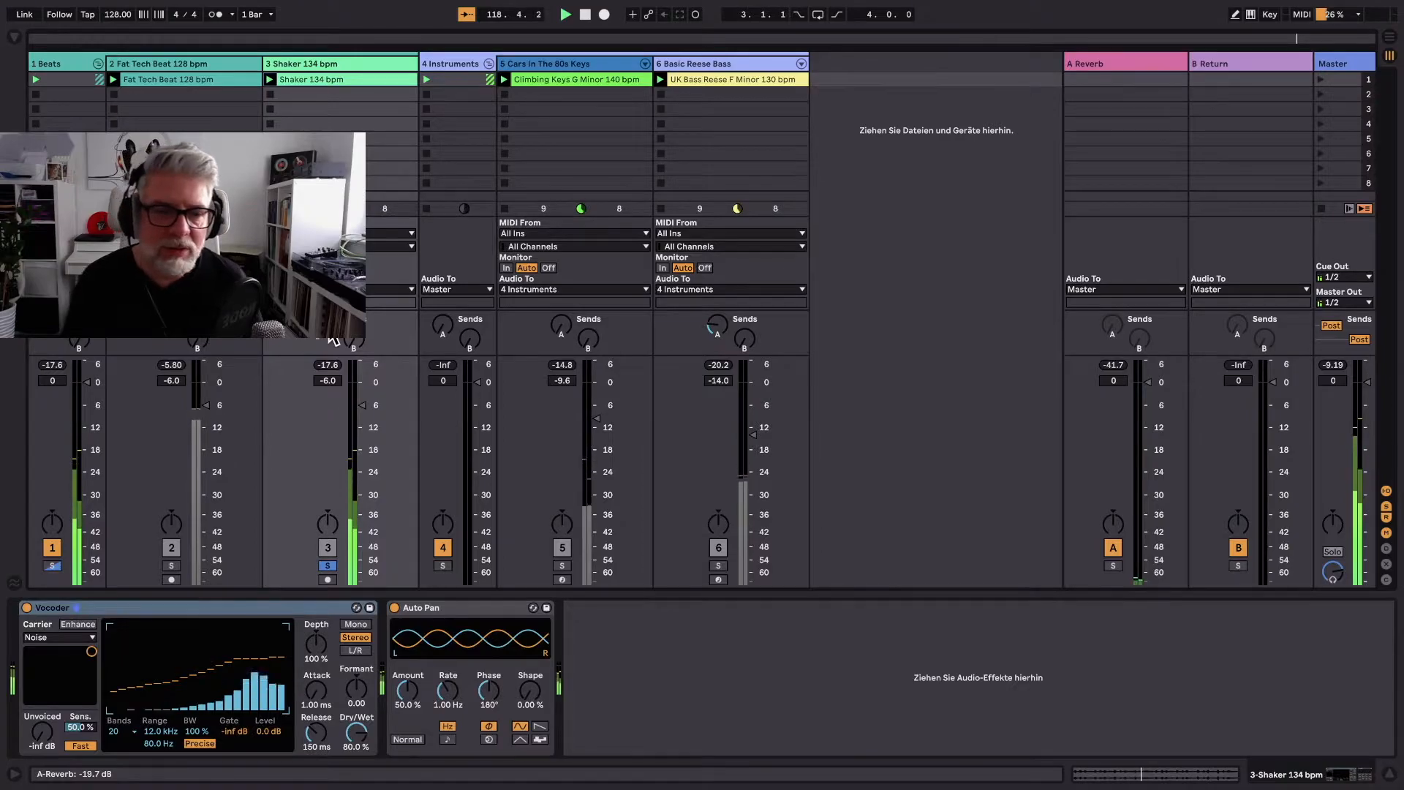
Solo the A Reverb return to hear only the effect signal, release it for the full mix, and solo it again.
left_click(1113, 566)
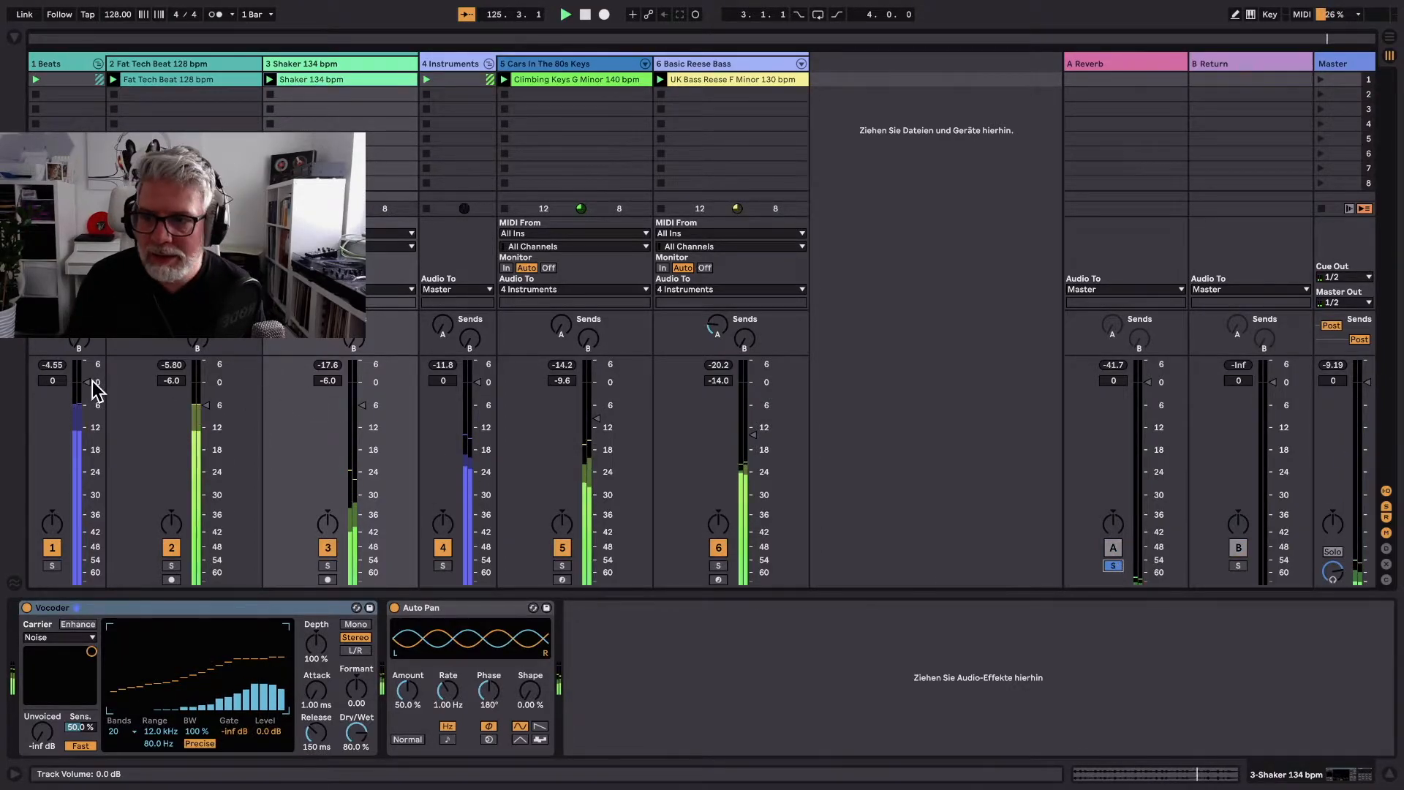
left_click(1113, 566)
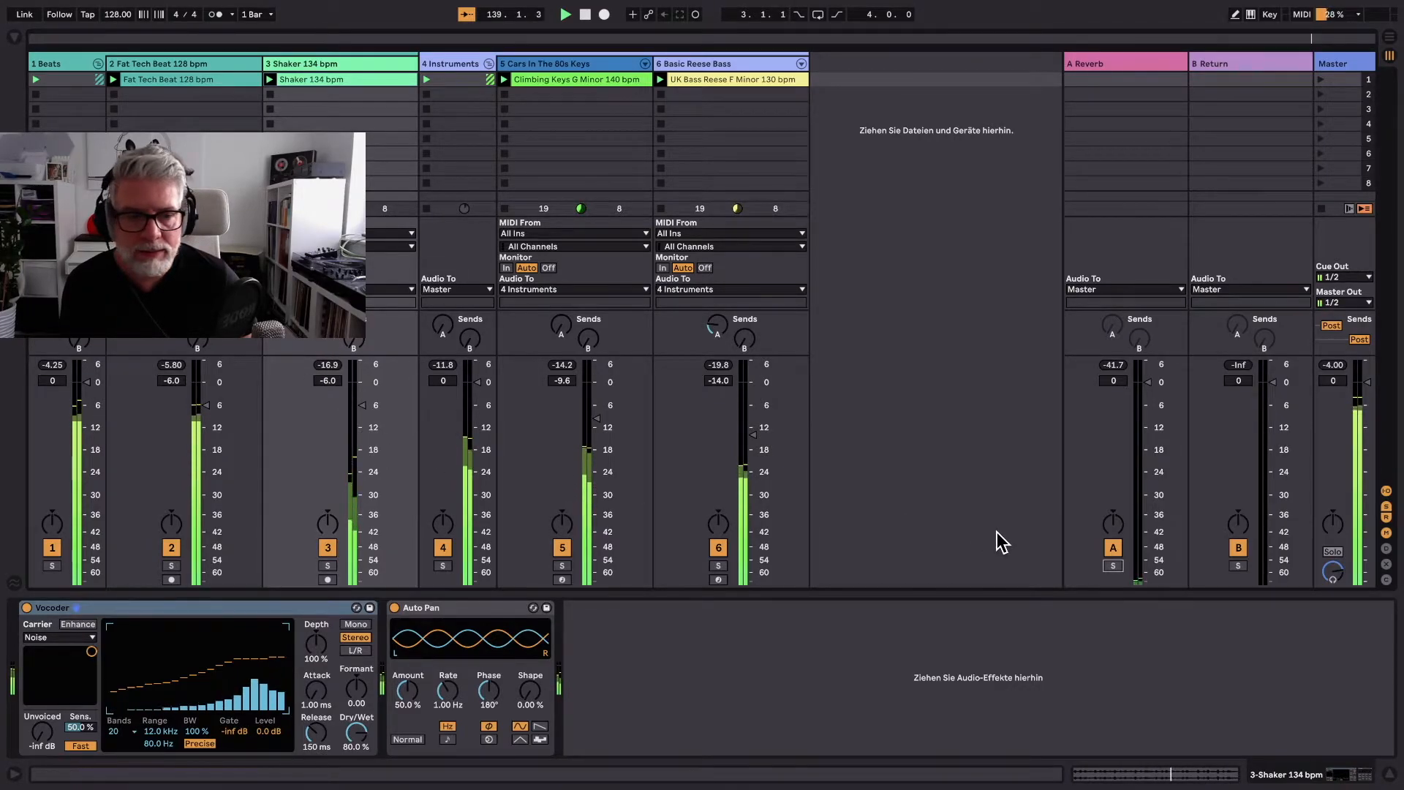
left_click(1113, 565)
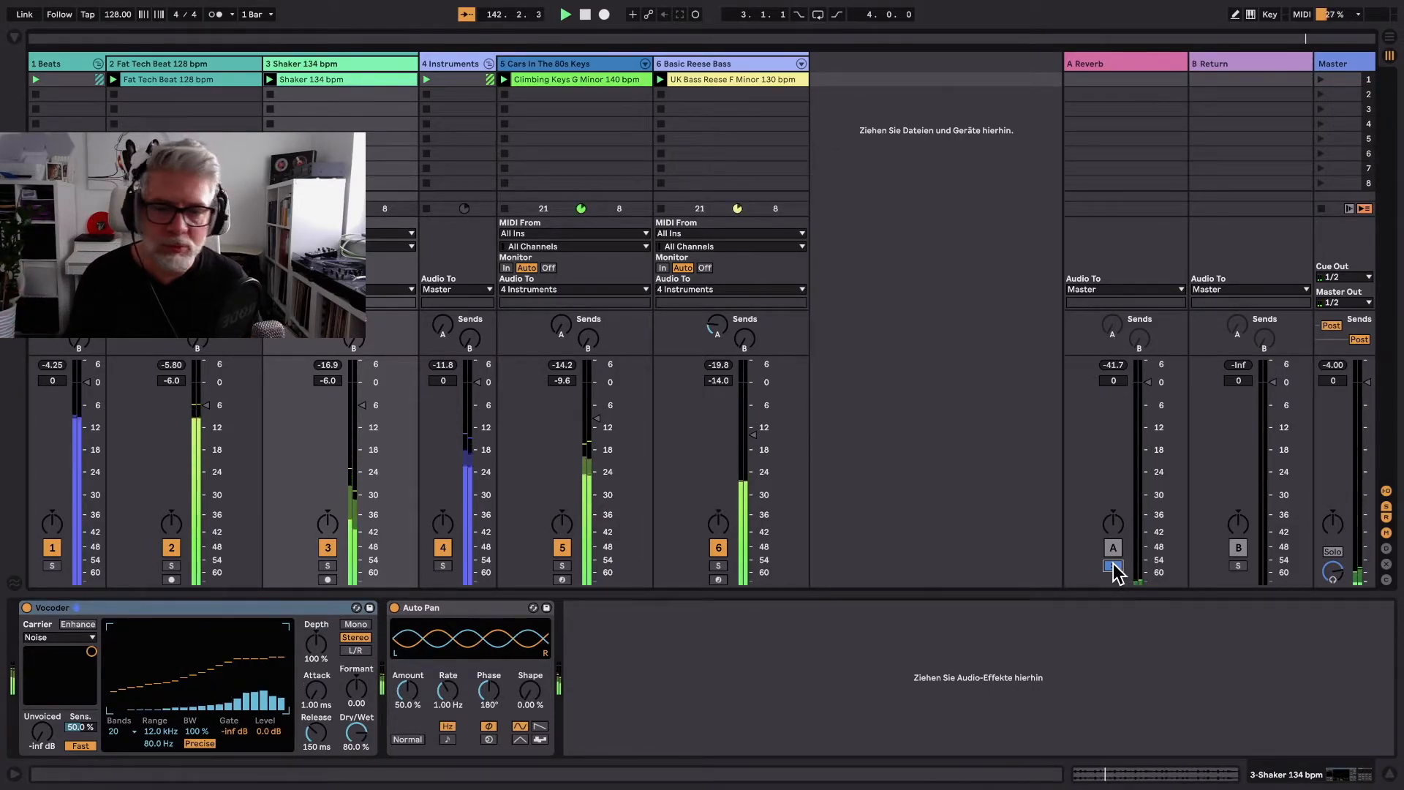
Release the solo on the A Reverb return, solo the Shaker track and adjust its send A level.
left_click(1113, 565)
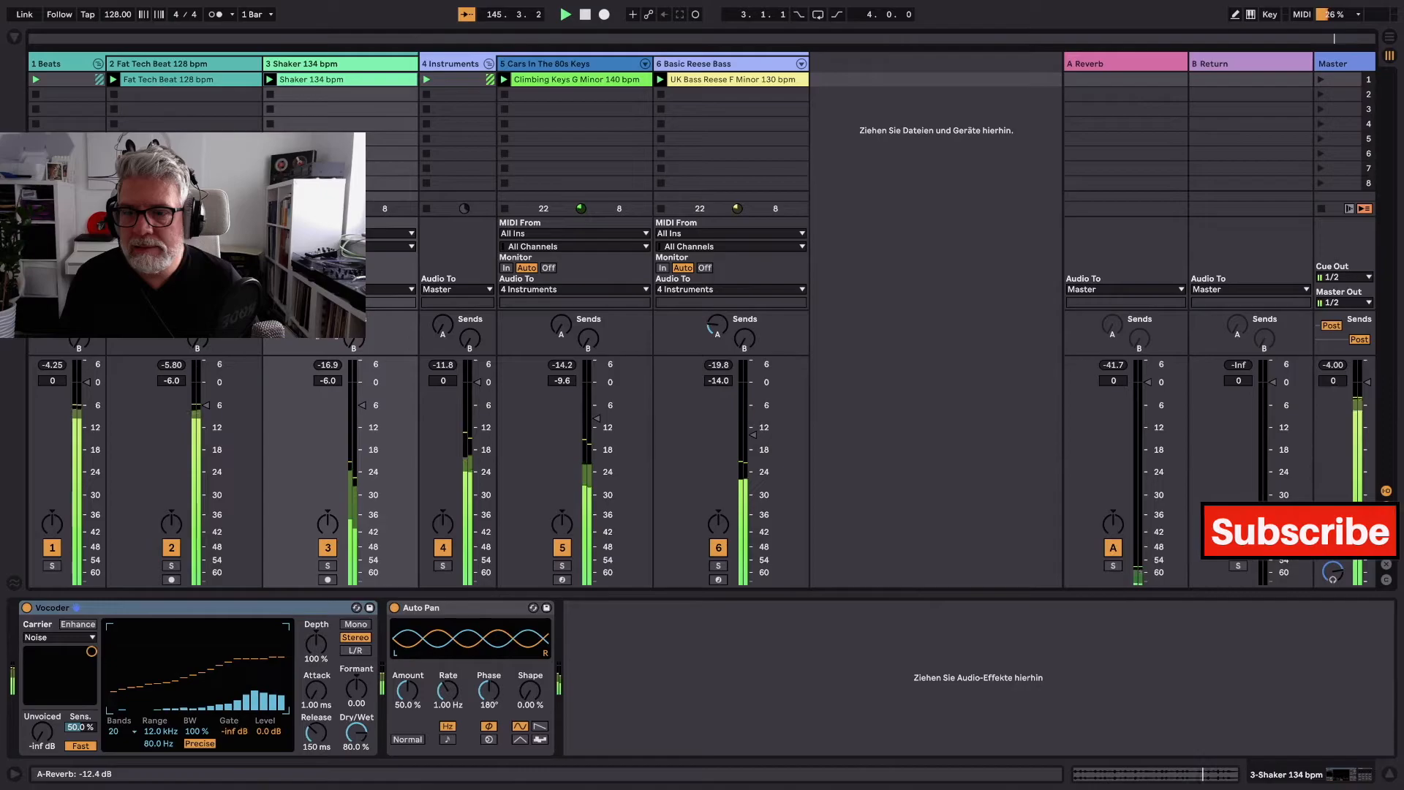
left_click(327, 565)
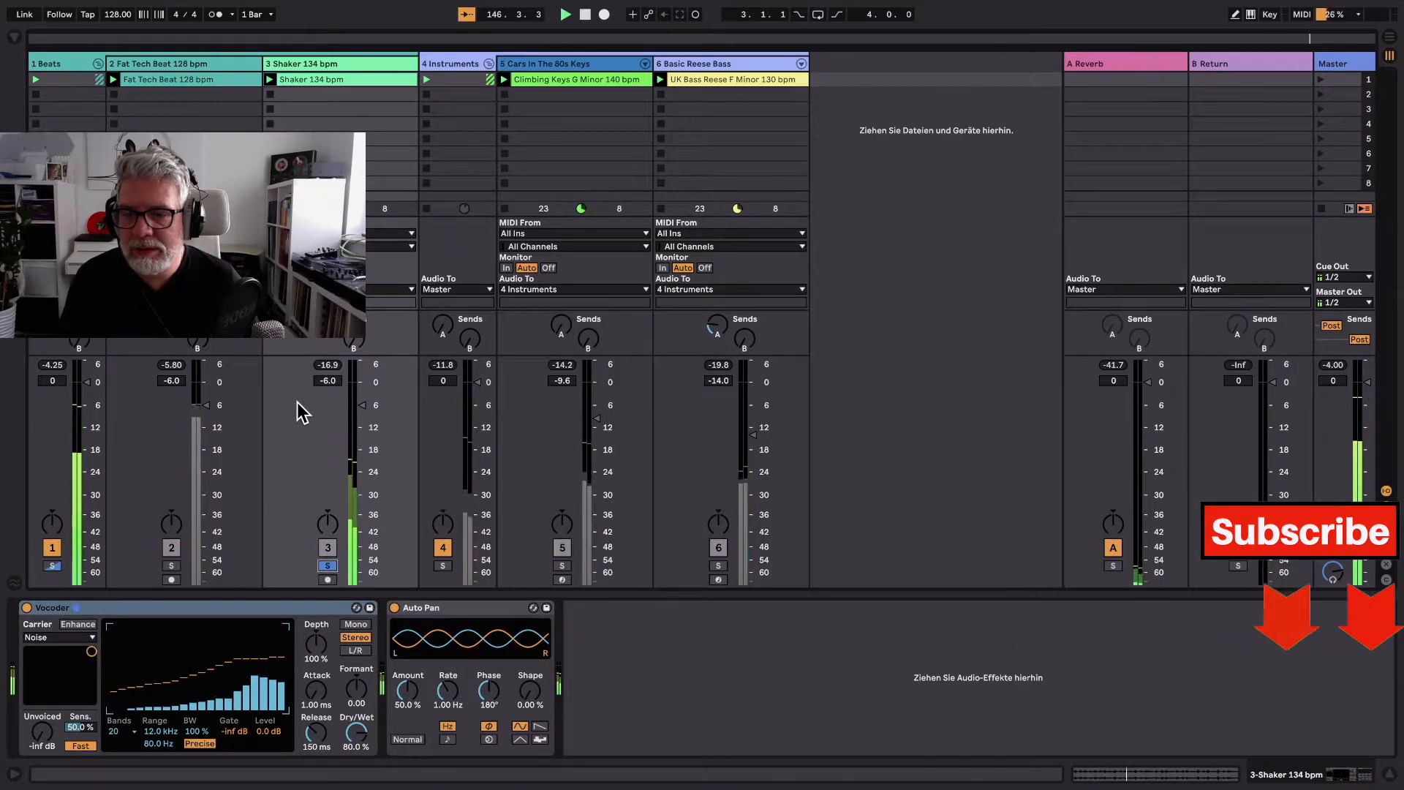
left_click_drag(327, 326, 327, 332)
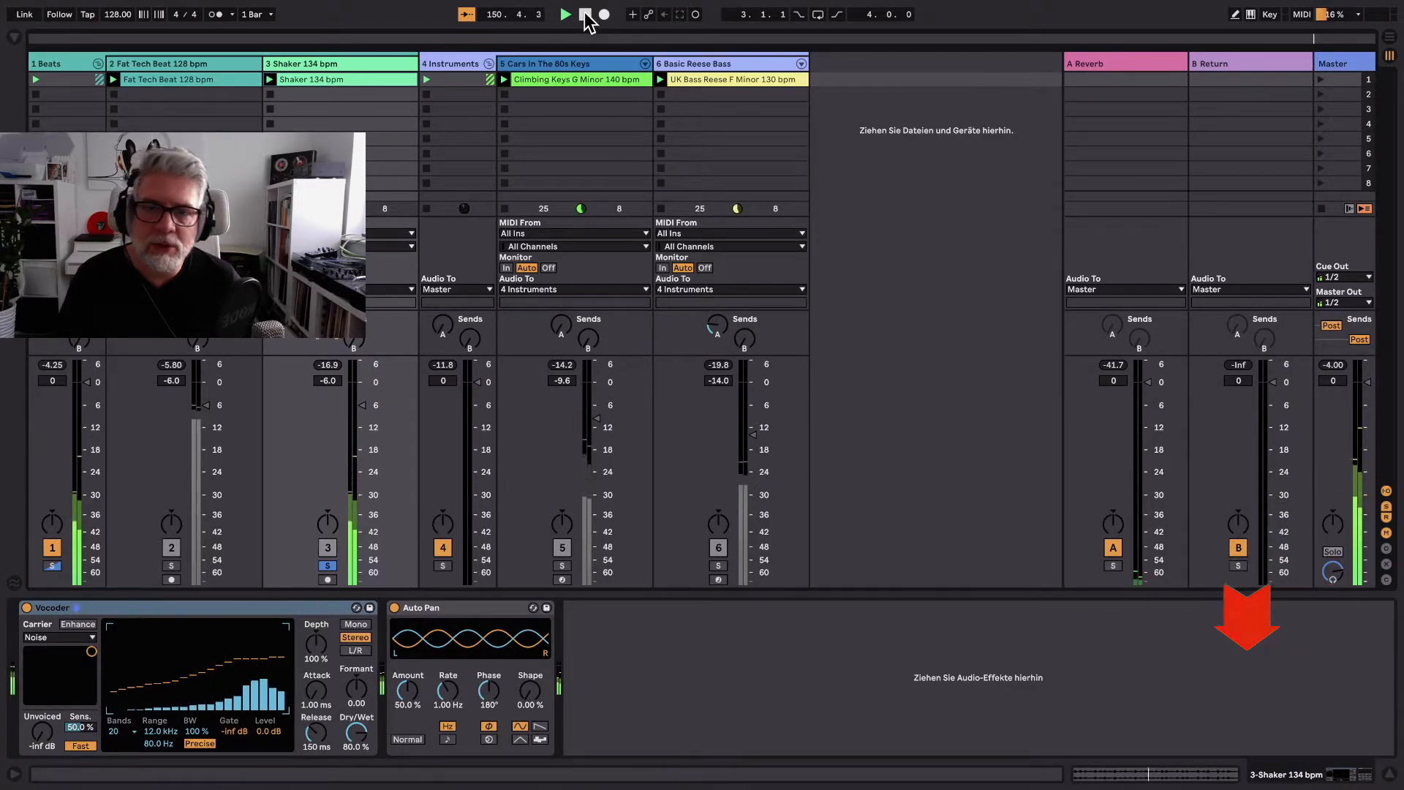
left_click(187, 67)
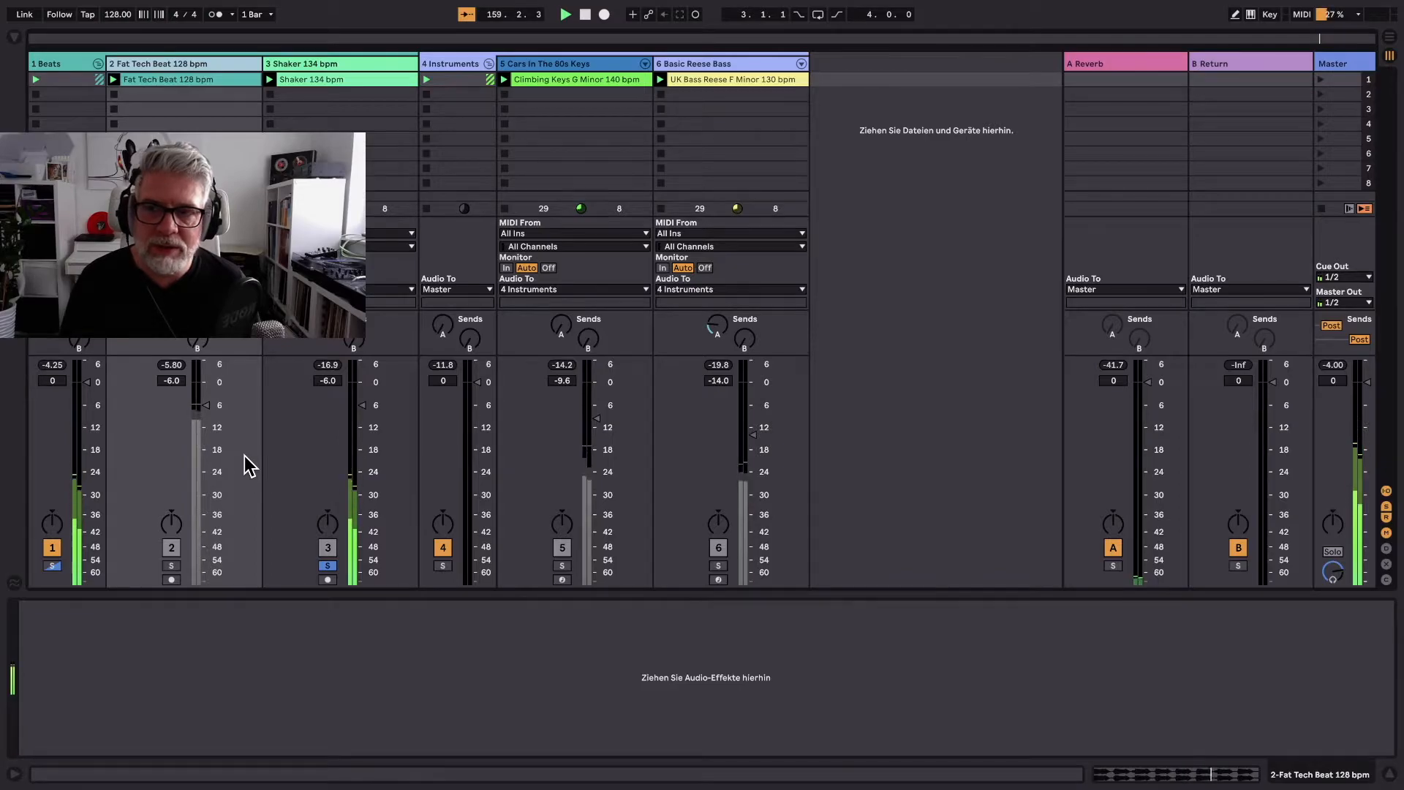
Stop playback, add an Auto Filter after the Reverb on the A return, and make it a high-pass at 497 Hz.
left_click(1116, 73)
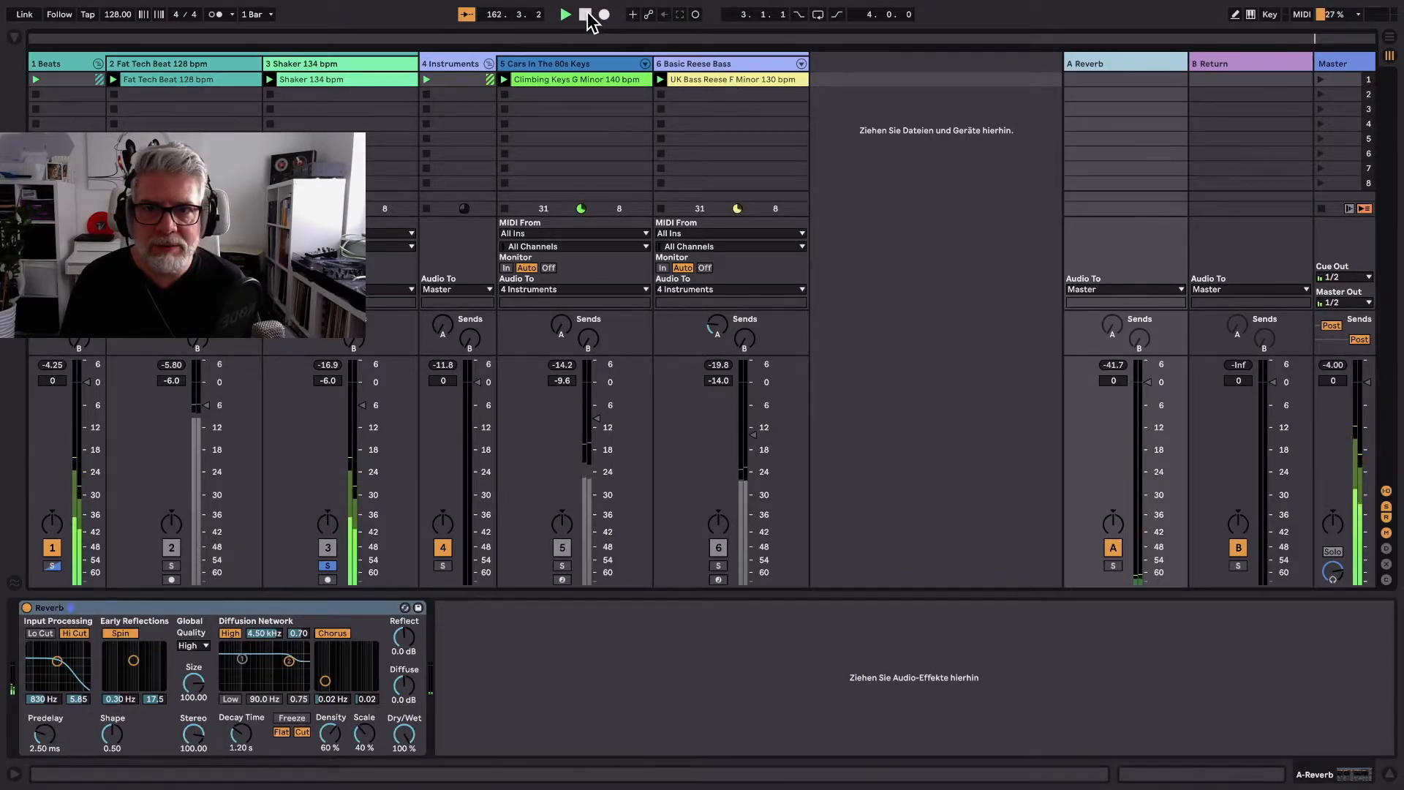
left_click(586, 14)
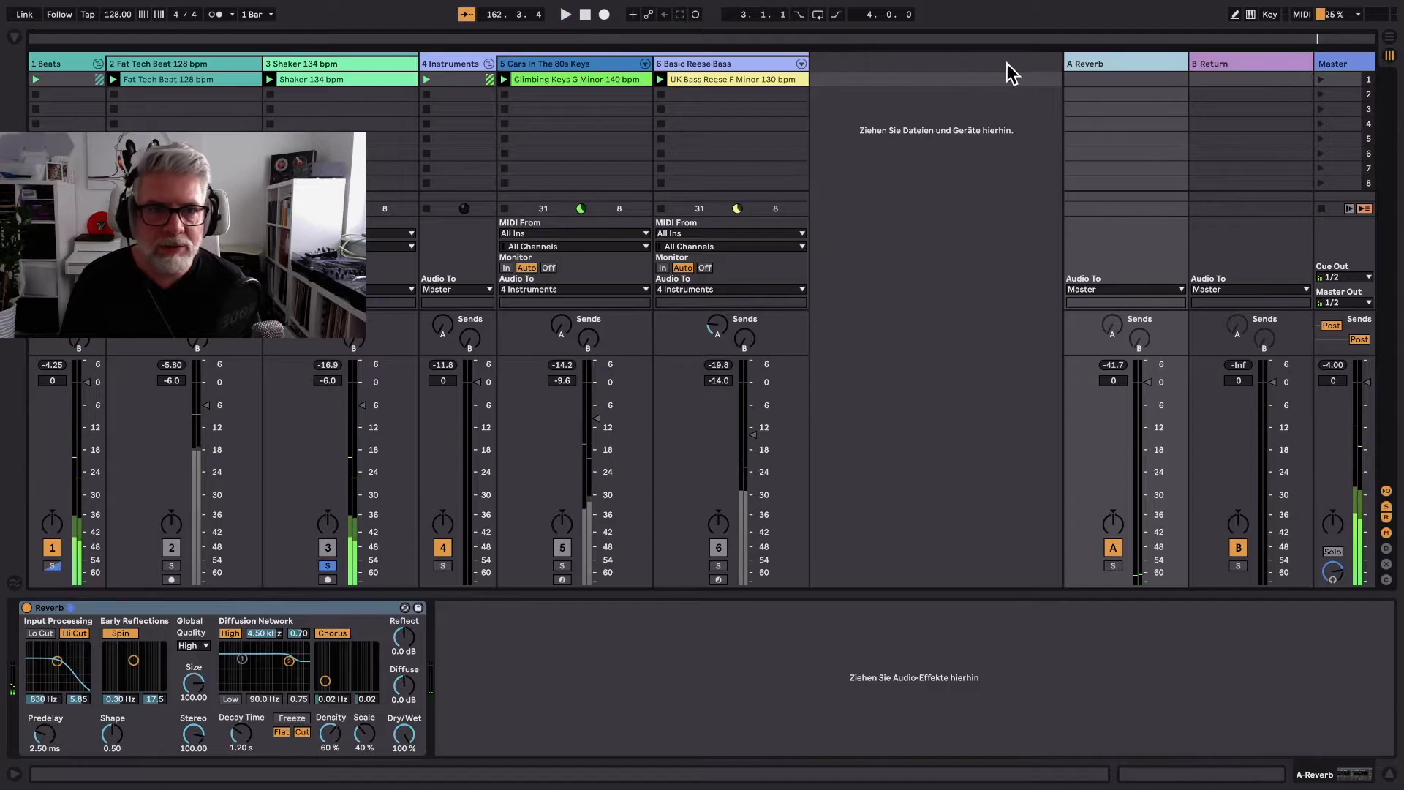
left_click(14, 36)
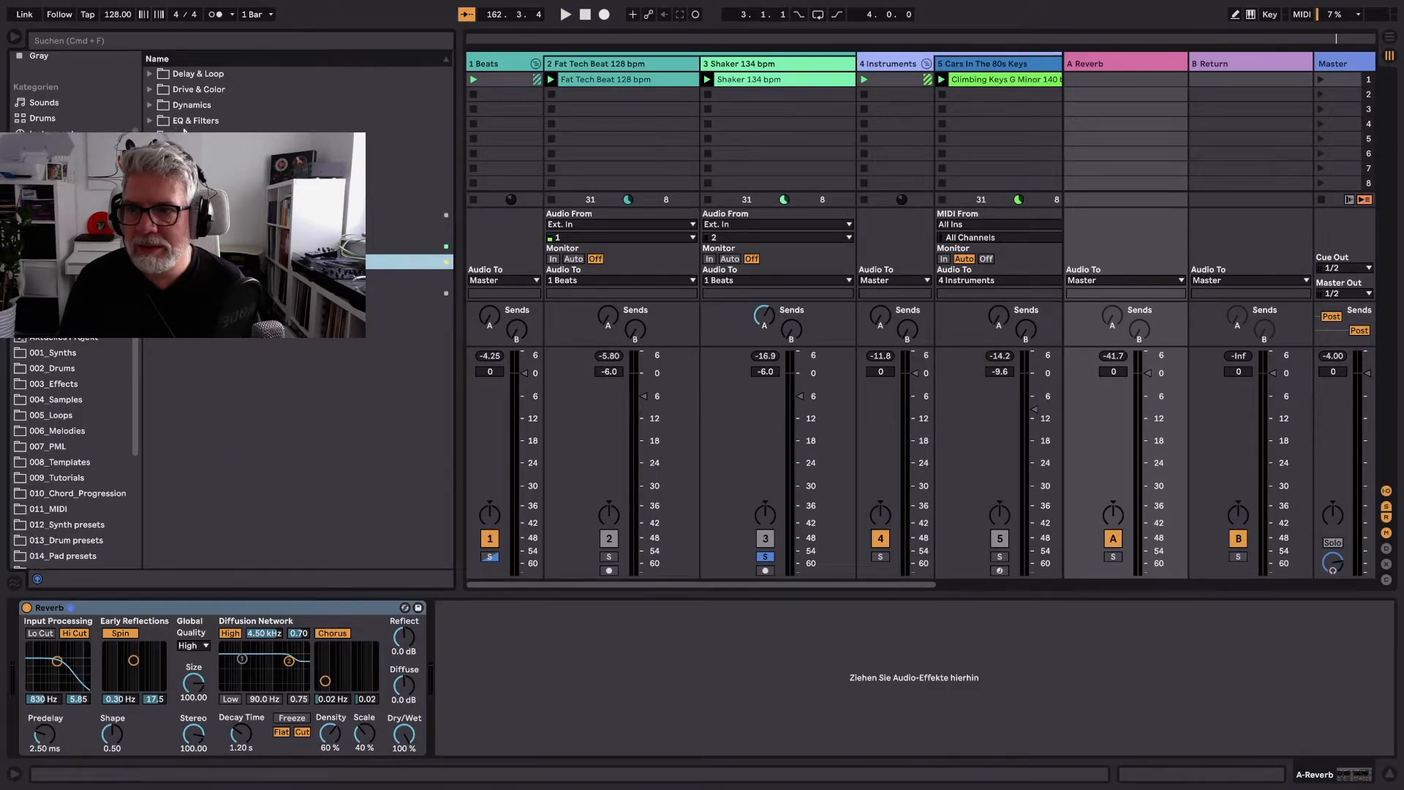
left_click(150, 152)
left_click(150, 120)
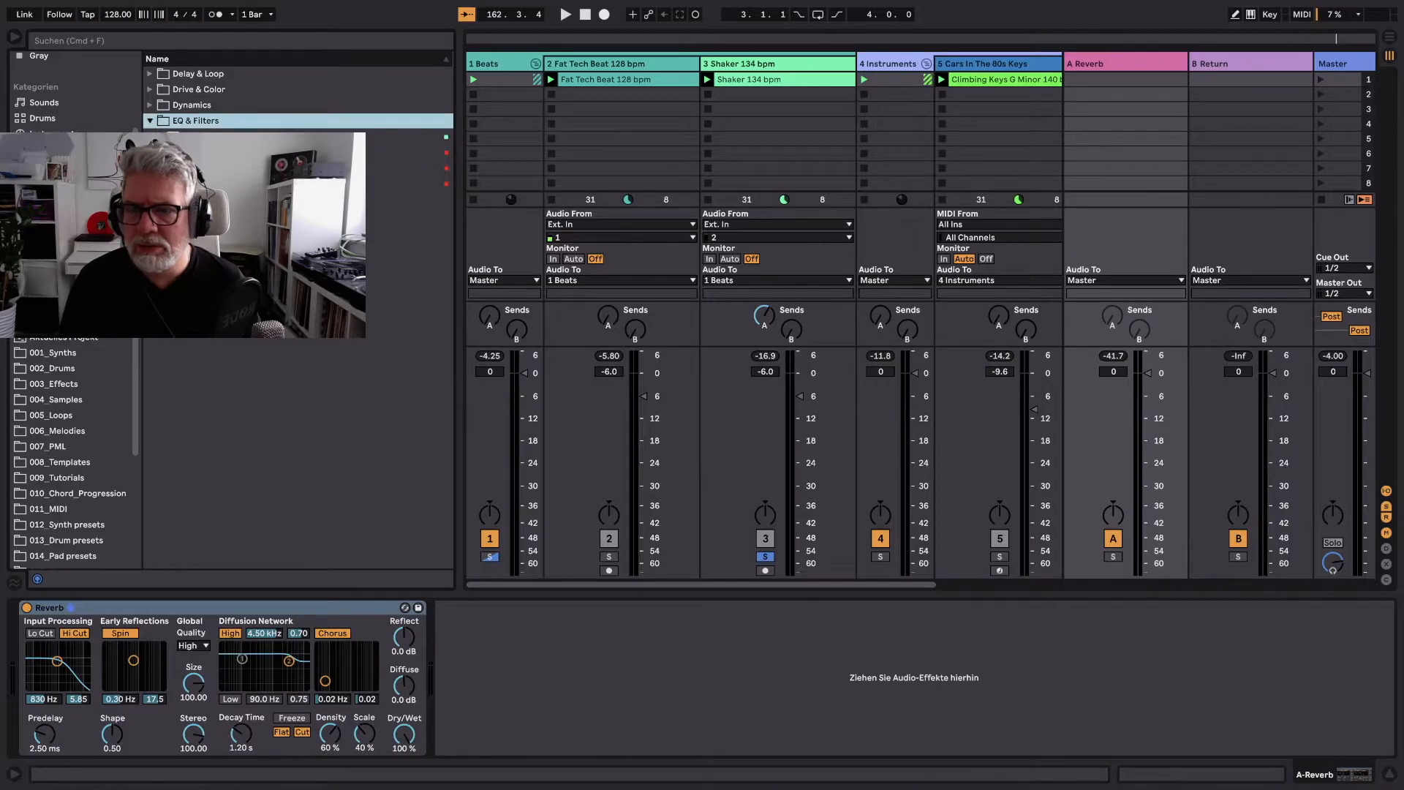
left_click_drag(191, 137, 438, 668)
left_click(509, 715)
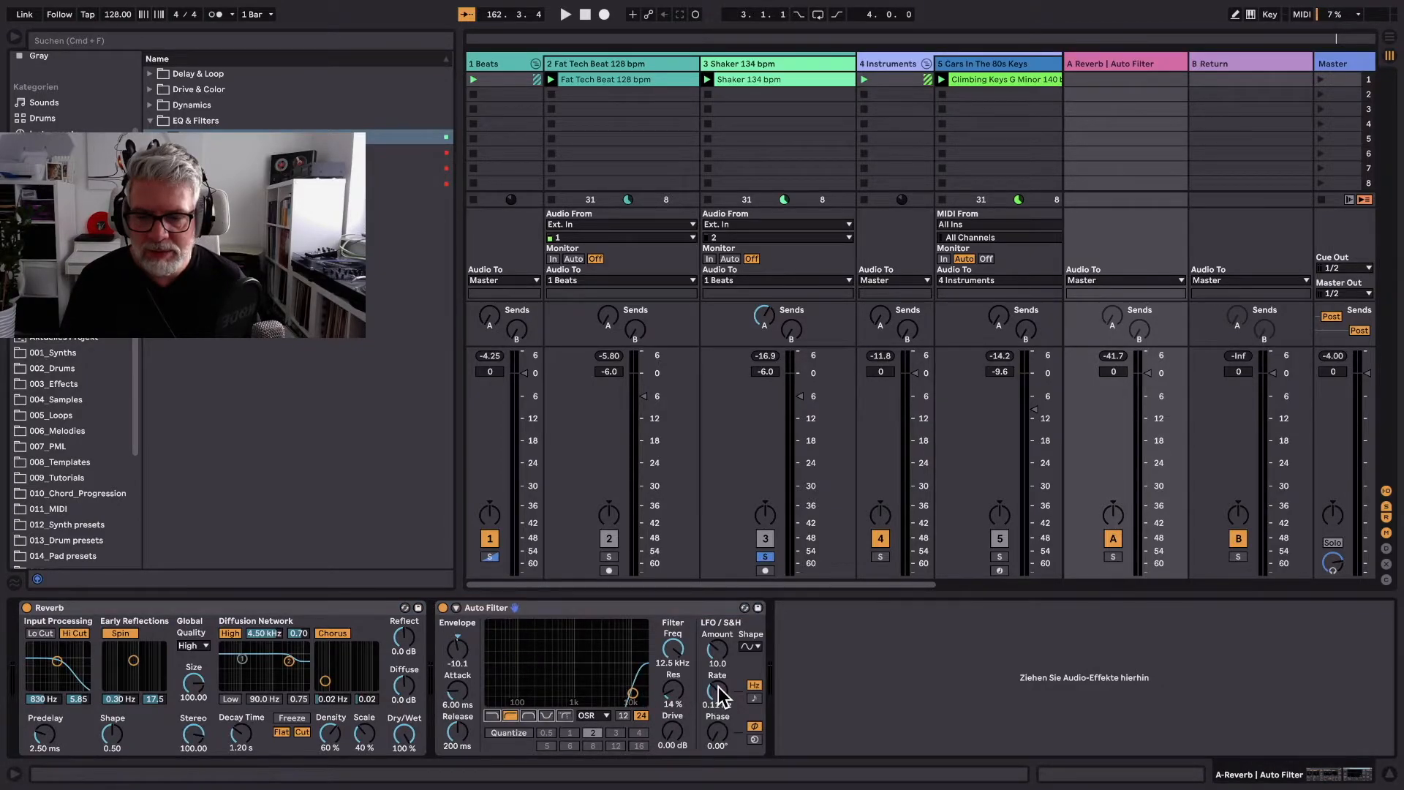
left_click_drag(633, 693, 563, 692)
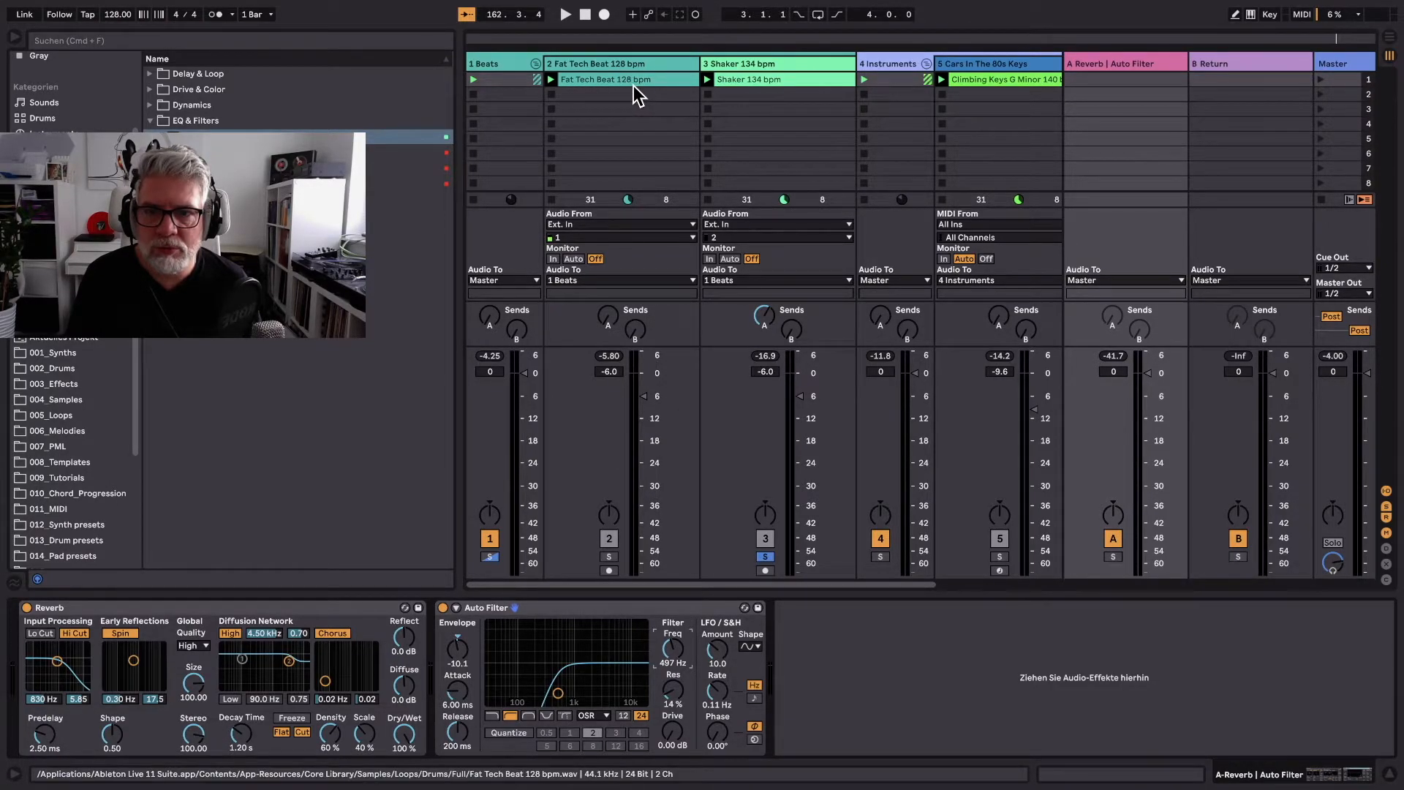
Launch the Fat Tech Beat clip, solo its track and raise its send A into the filtered Reverb return.
left_click(551, 79)
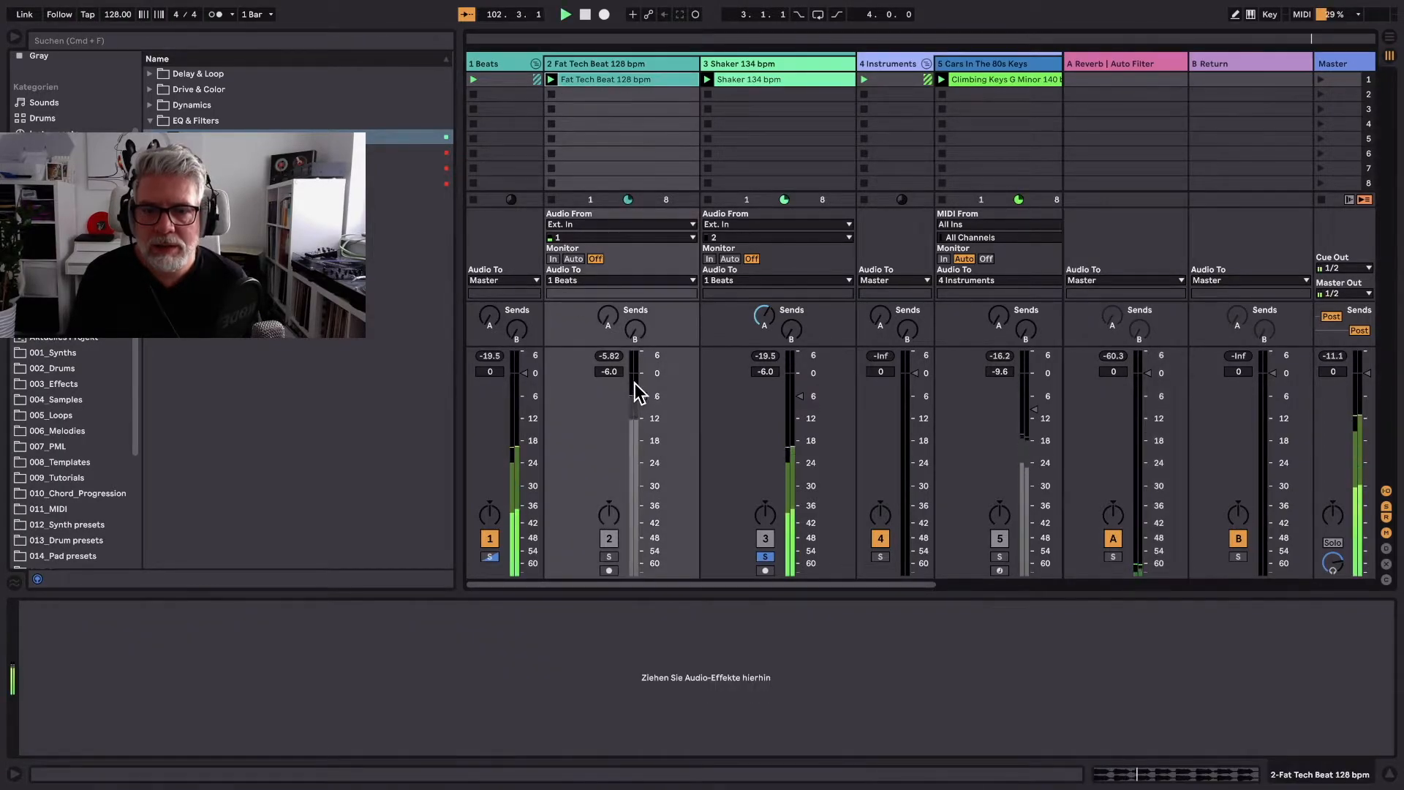
left_click(608, 556)
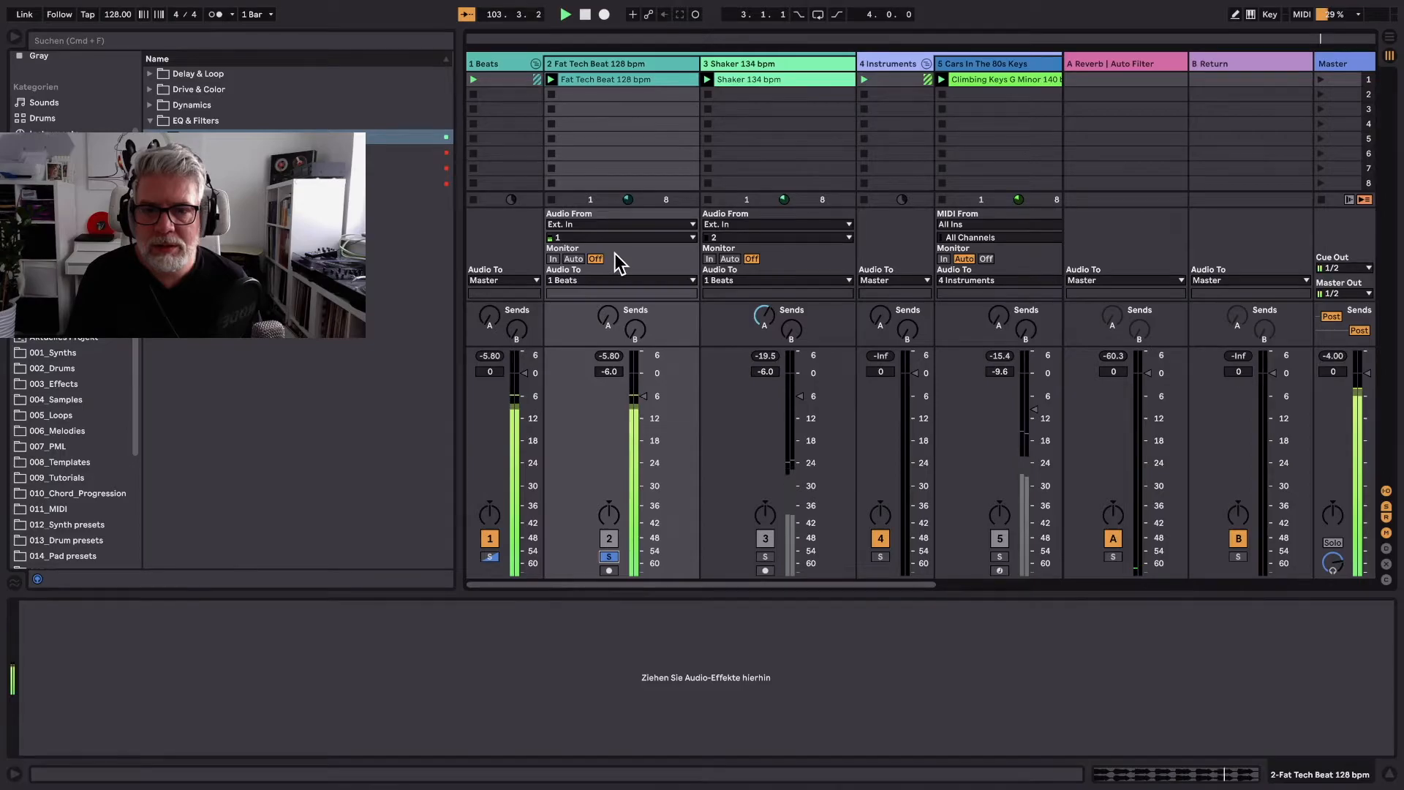
left_click(607, 318)
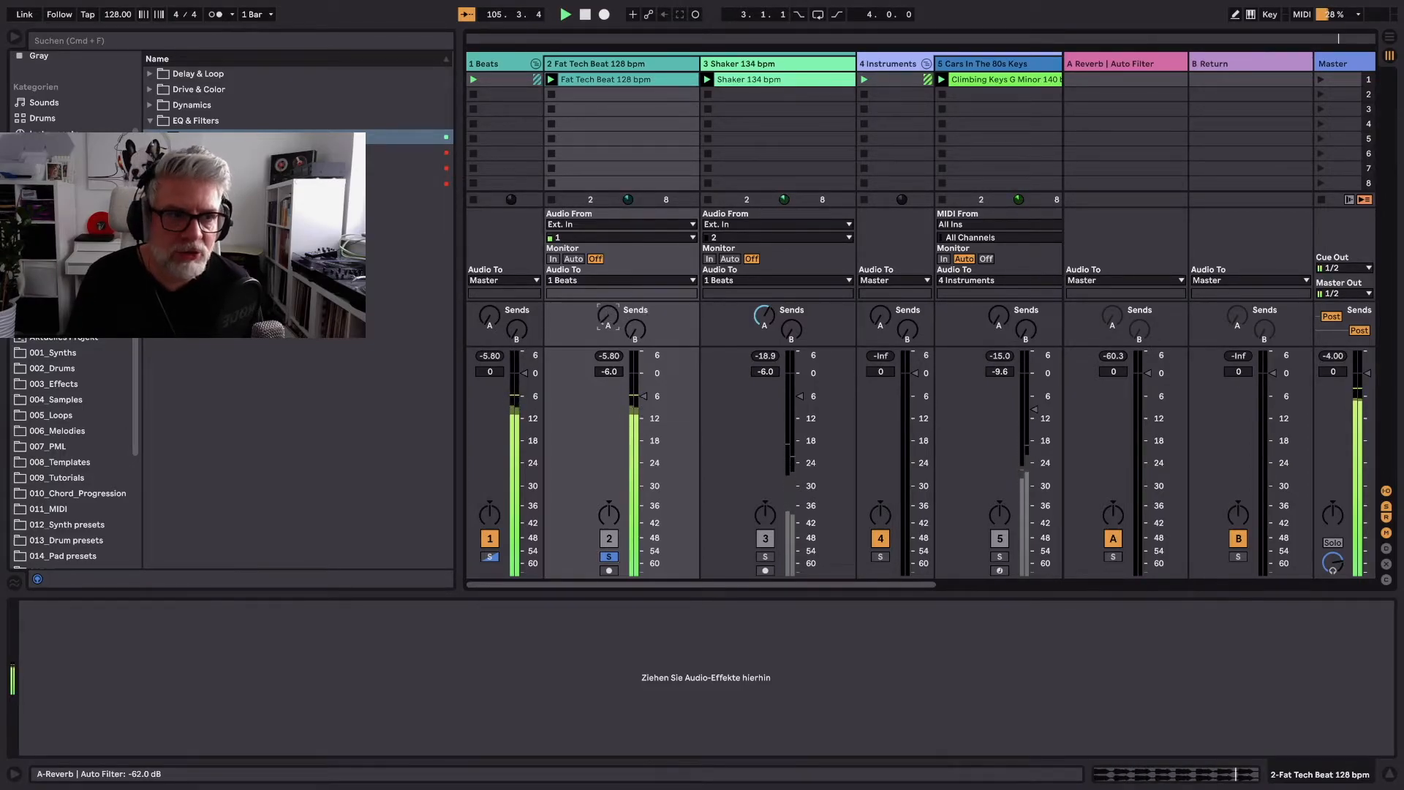
left_click_drag(607, 318, 608, 311)
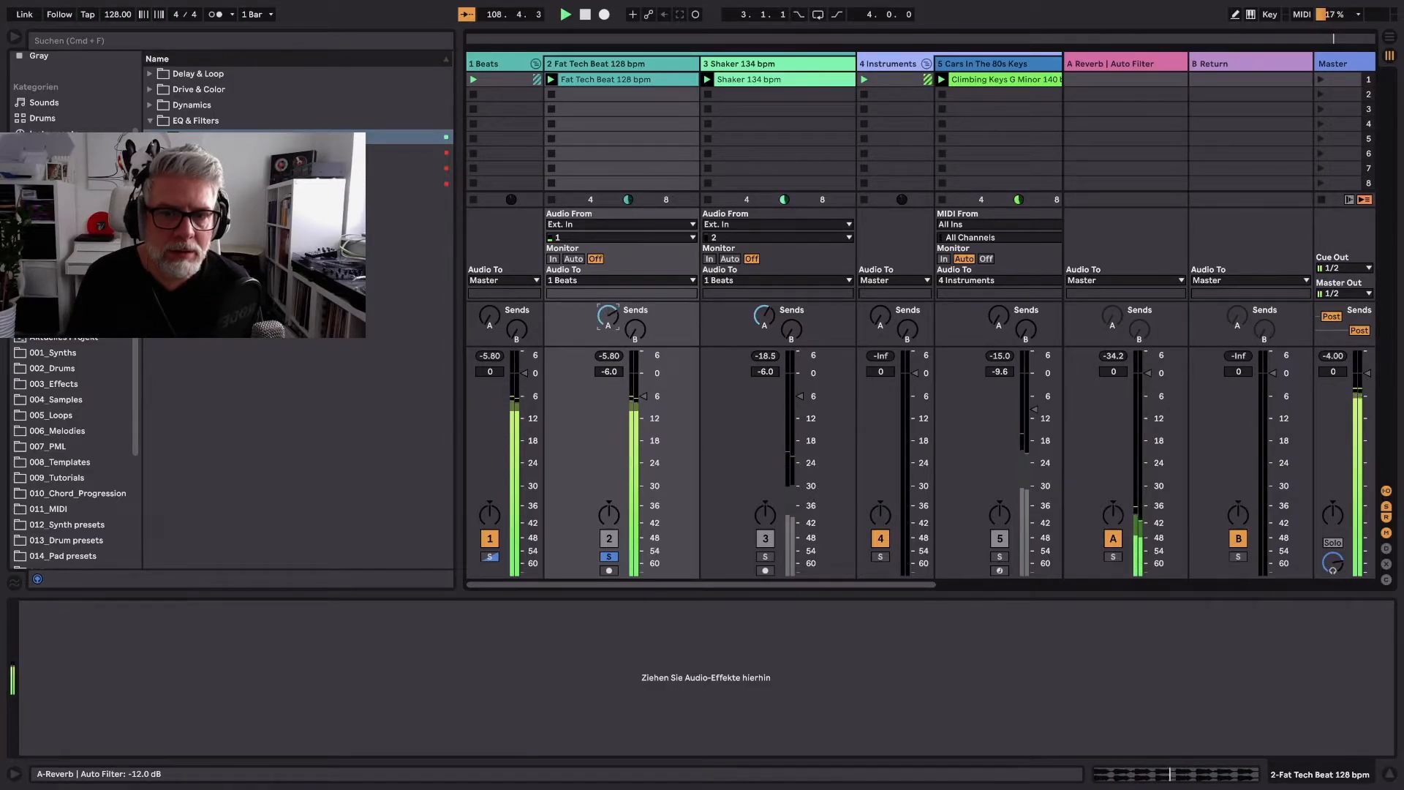
left_click_drag(608, 317, 611, 327)
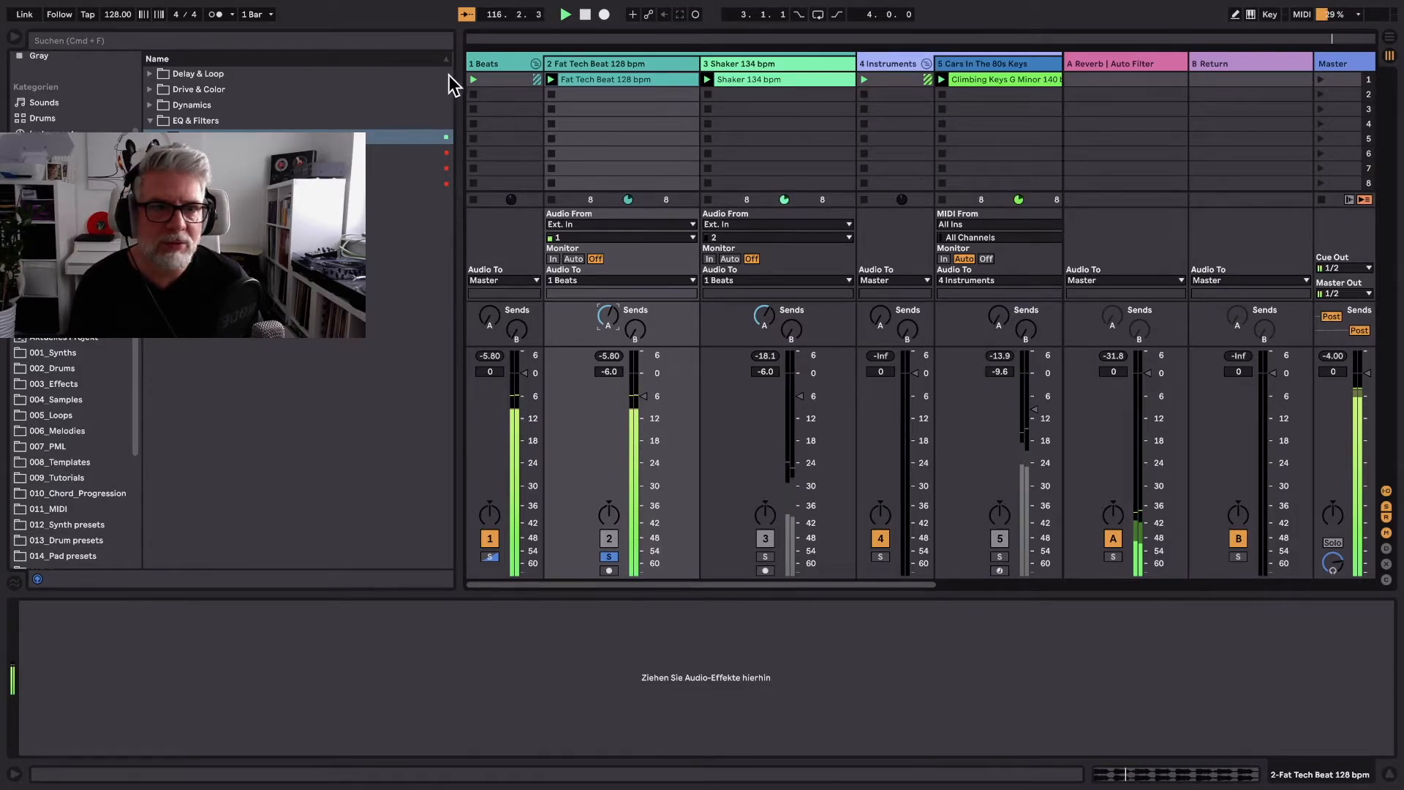
Load a Delay onto the B return at 100% Dry/Wet and raise the Fat Tech Beat track's send B into it.
left_click(152, 121)
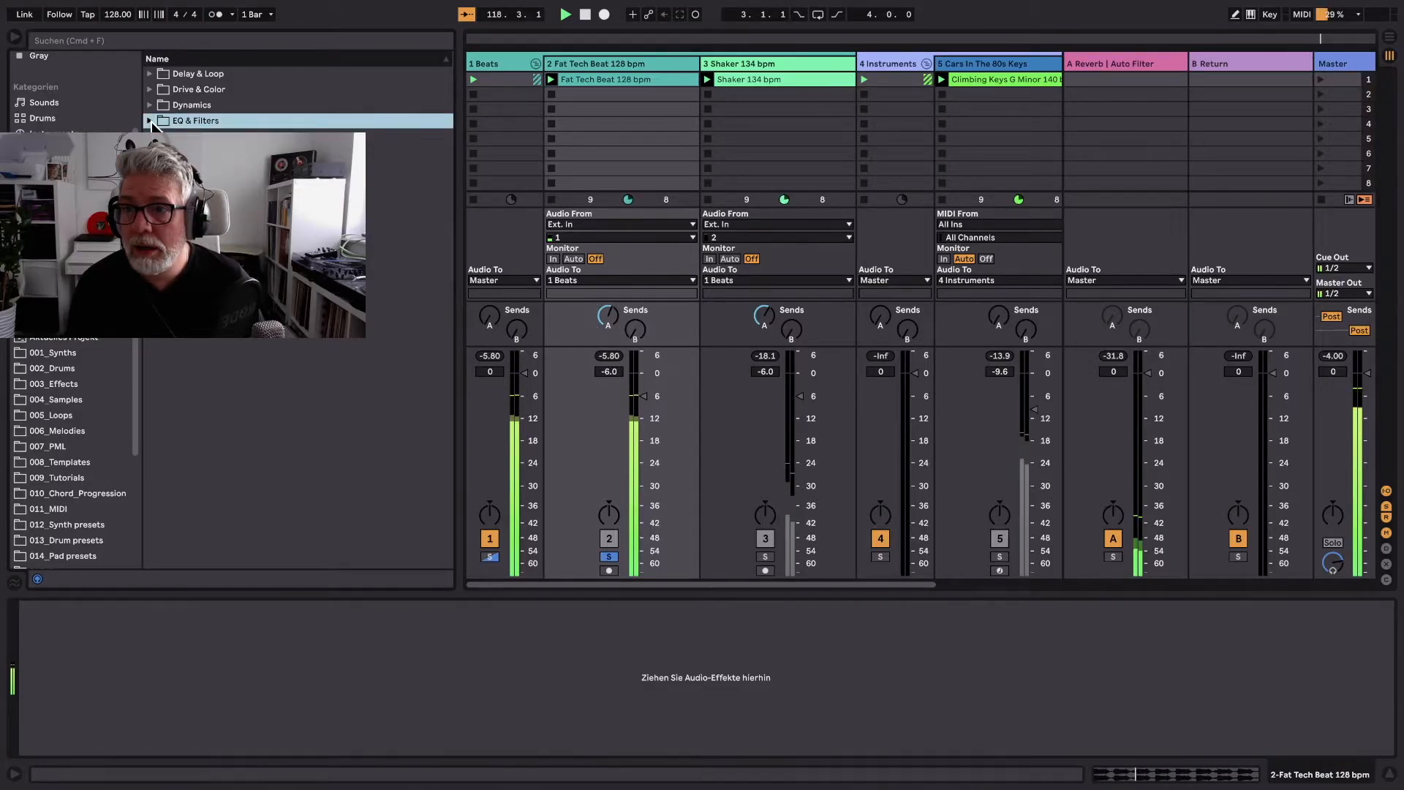
left_click(152, 74)
left_click_drag(186, 105, 1231, 164)
left_click_drag(1255, 88, 1255, 73)
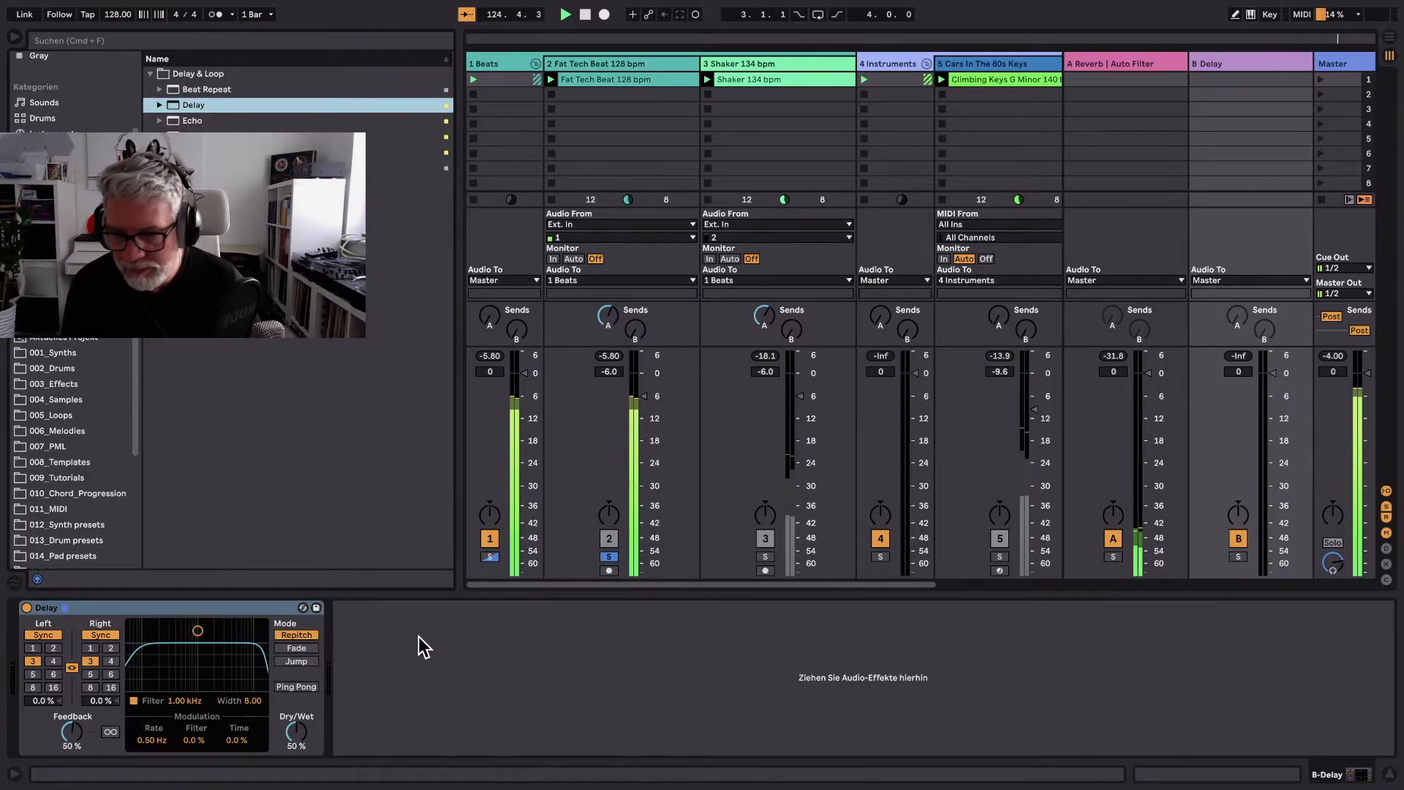
left_click(295, 733)
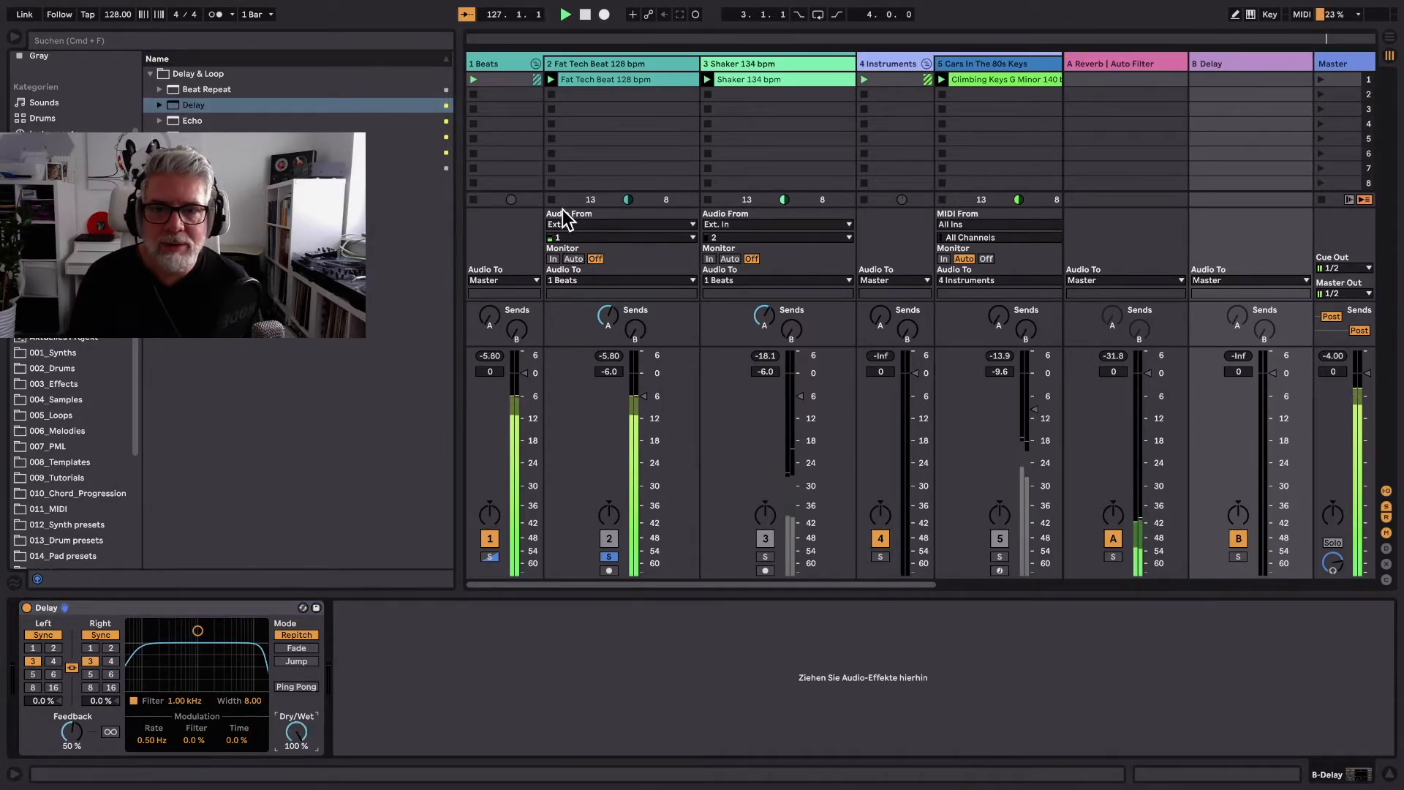
left_click_drag(634, 329, 635, 305)
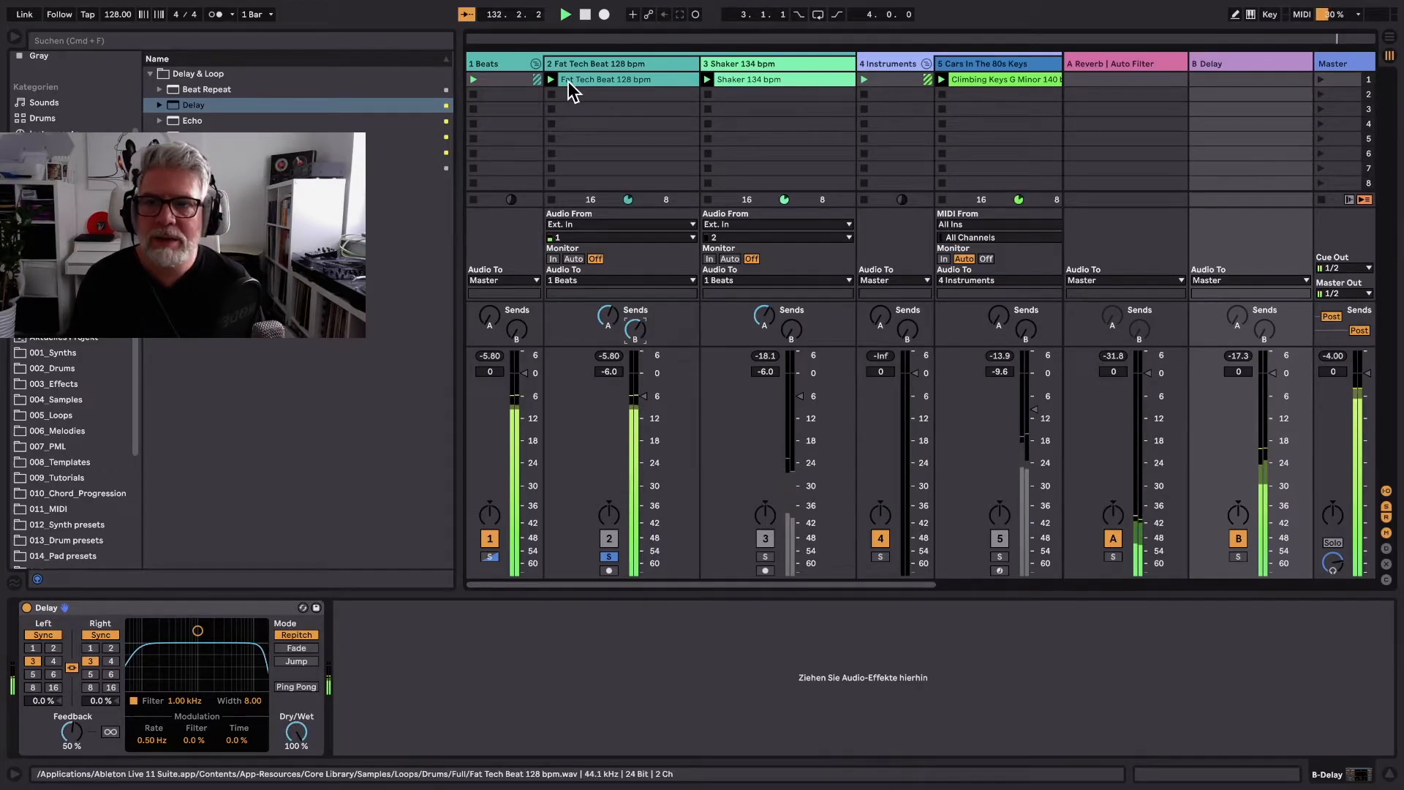
Draw a send B envelope in the Fat Tech Beat clip that rises to 0.0 dB only from 1.4 to 2, and play the clip.
left_click(12, 38)
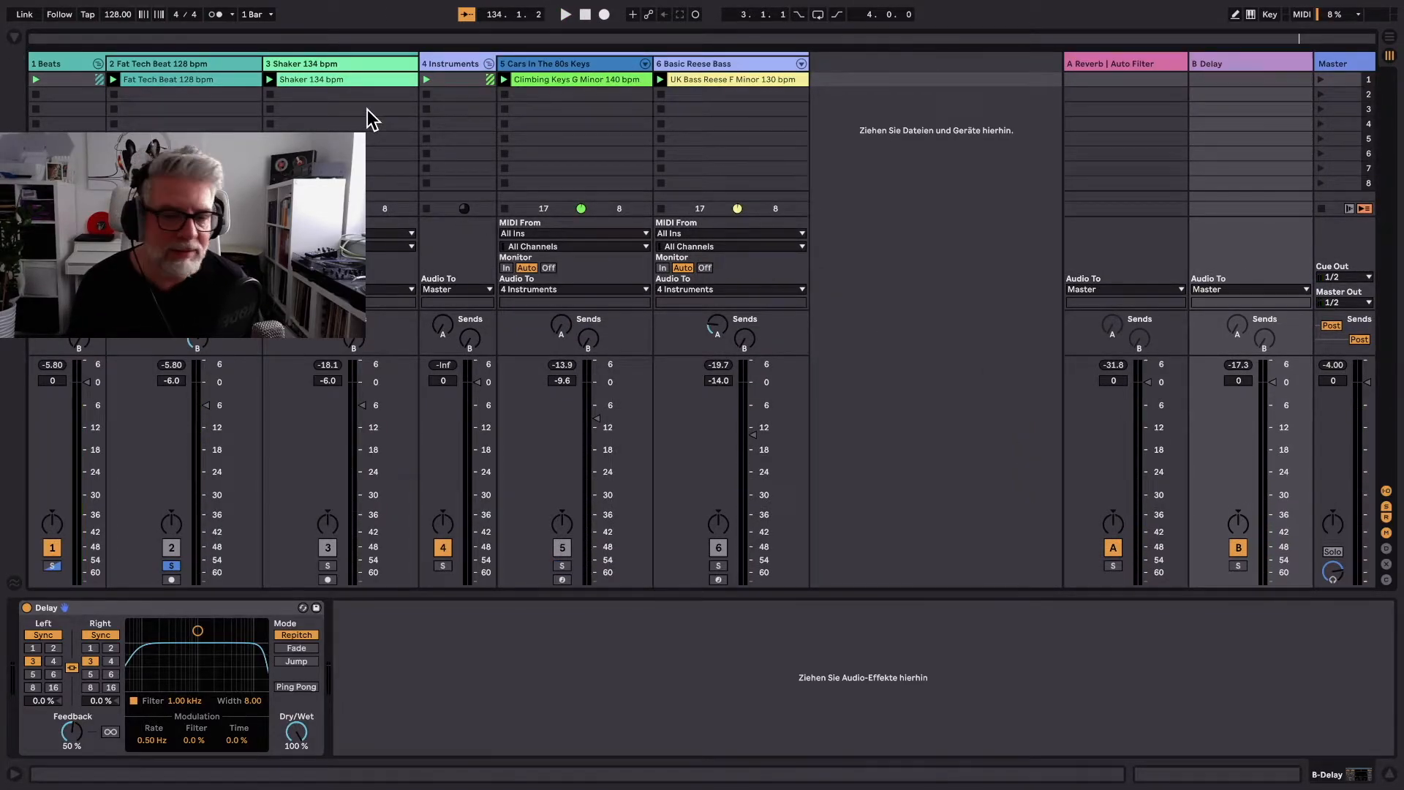
double_click(168, 80)
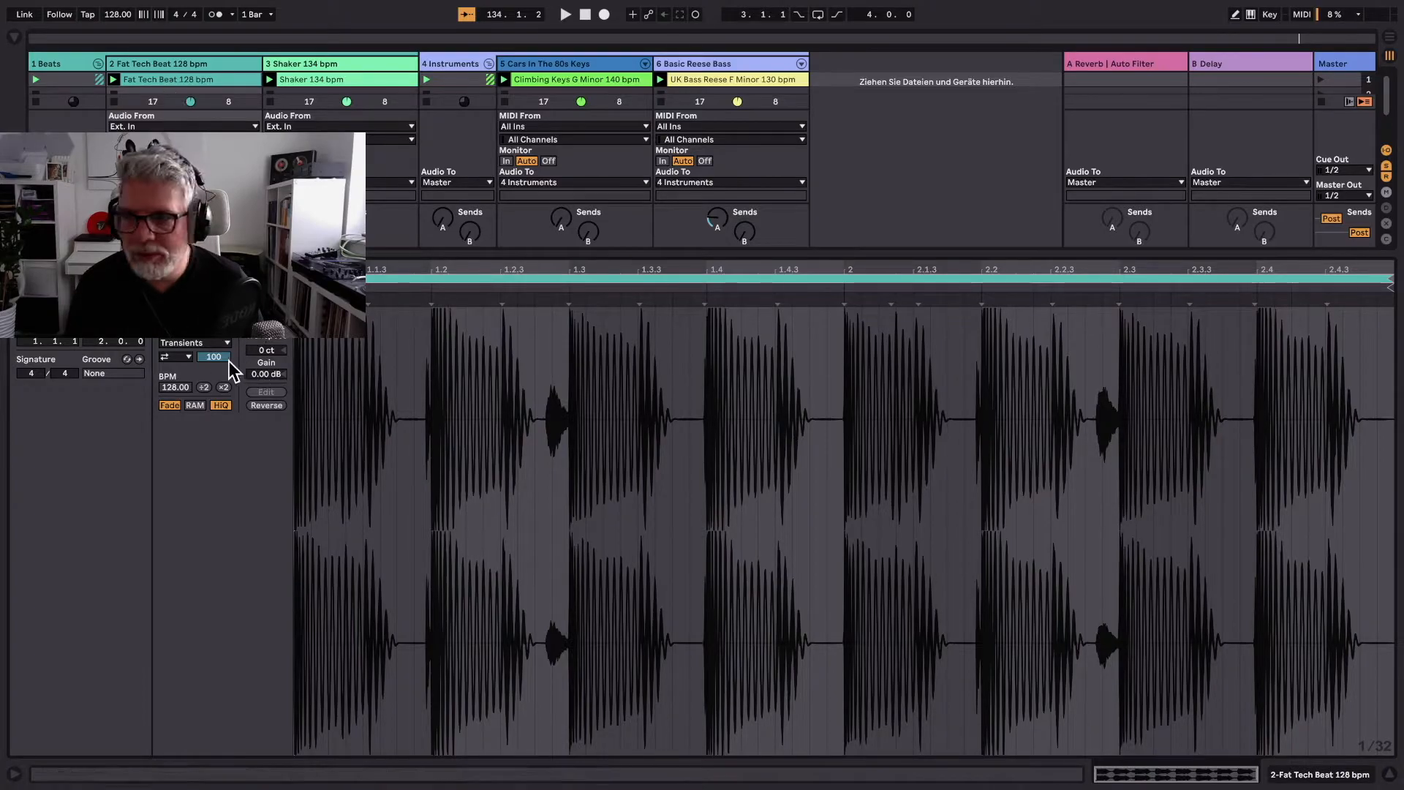
left_click(222, 269)
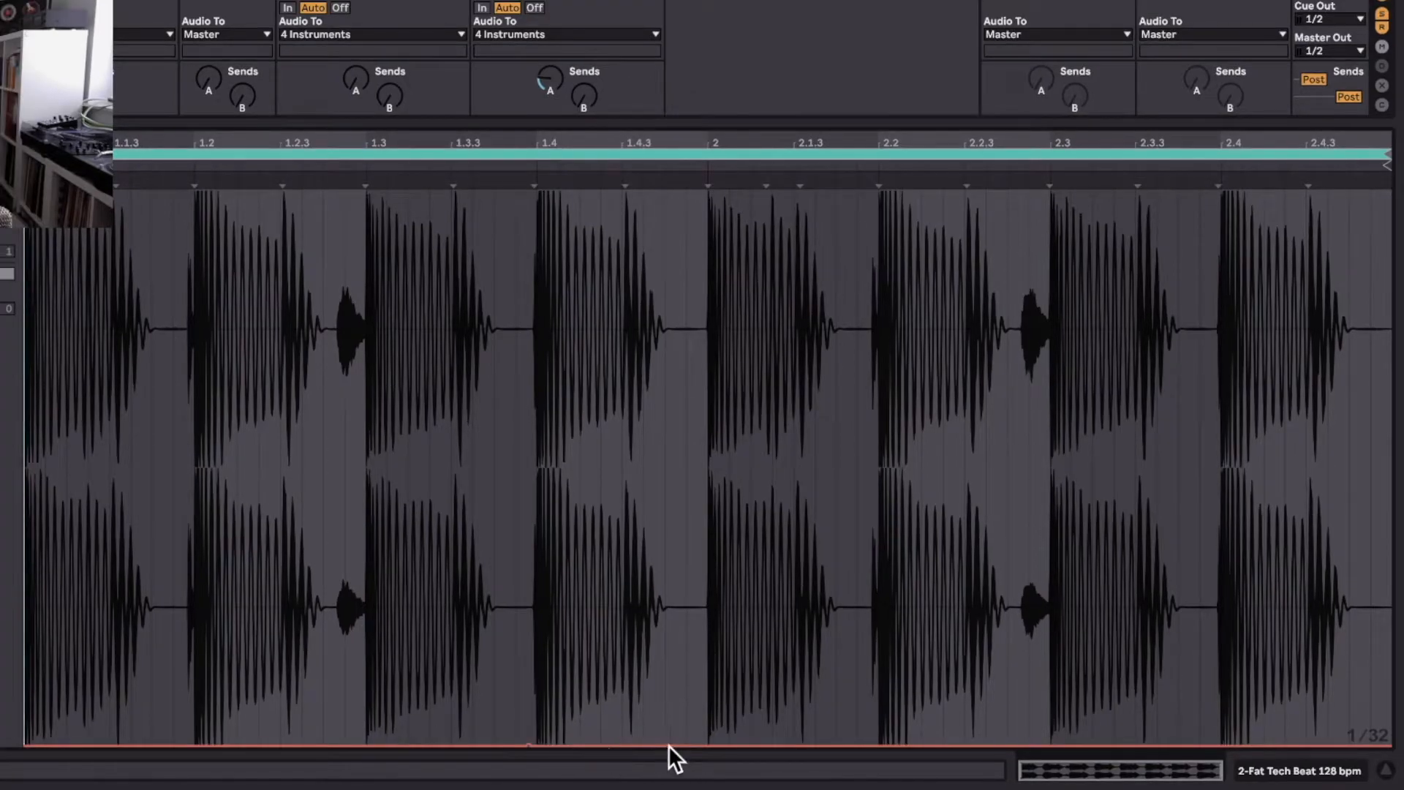
left_click_drag(703, 740, 721, 191)
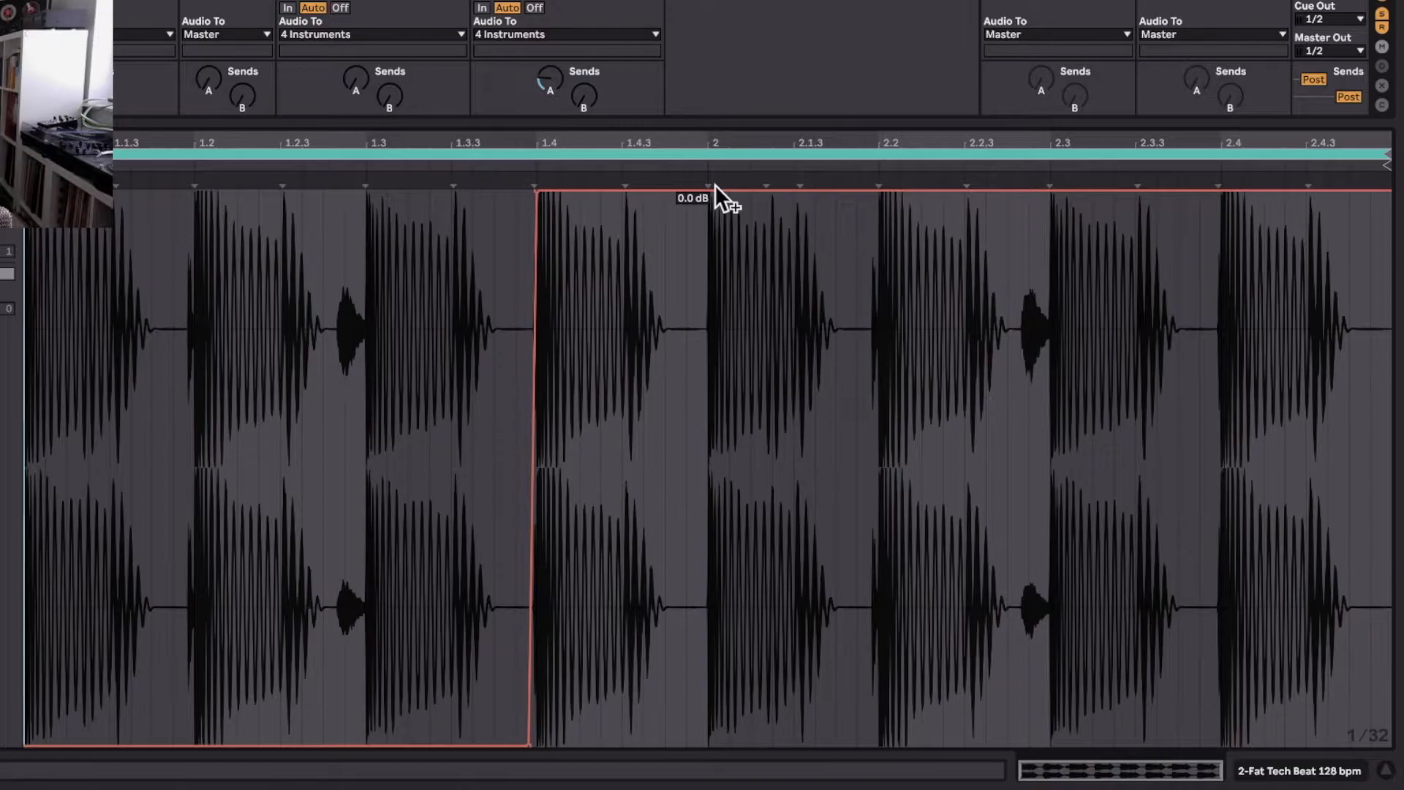
key("b")
mouse_move(702, 192)
left_mouse_down()
mouse_move(723, 288)
mouse_move(746, 659)
mouse_move(771, 746)
mouse_move(1385, 761)
mouse_move(731, 181)
mouse_move(709, 447)
mouse_move(715, 625)
mouse_move(703, 187)
left_mouse_up()
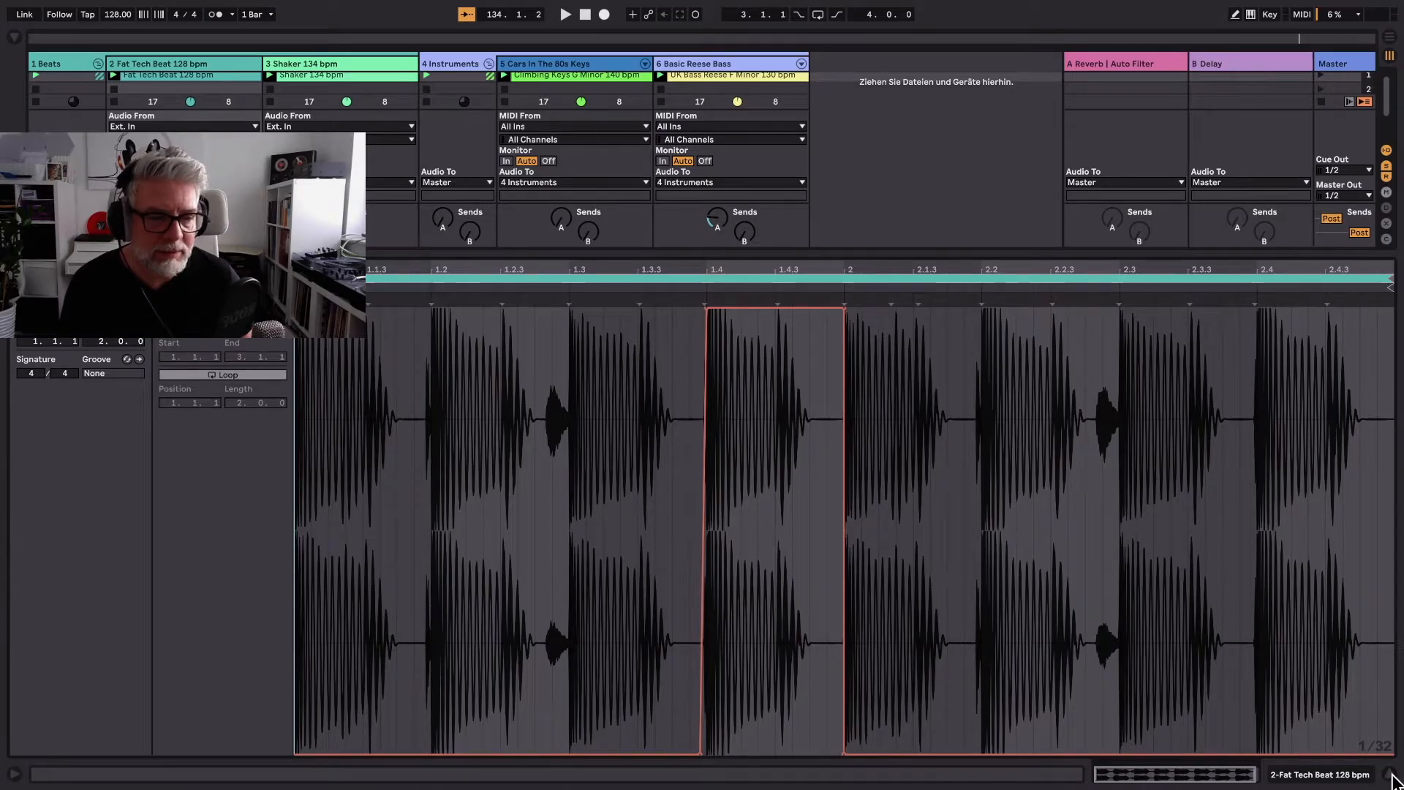
left_click(1390, 775)
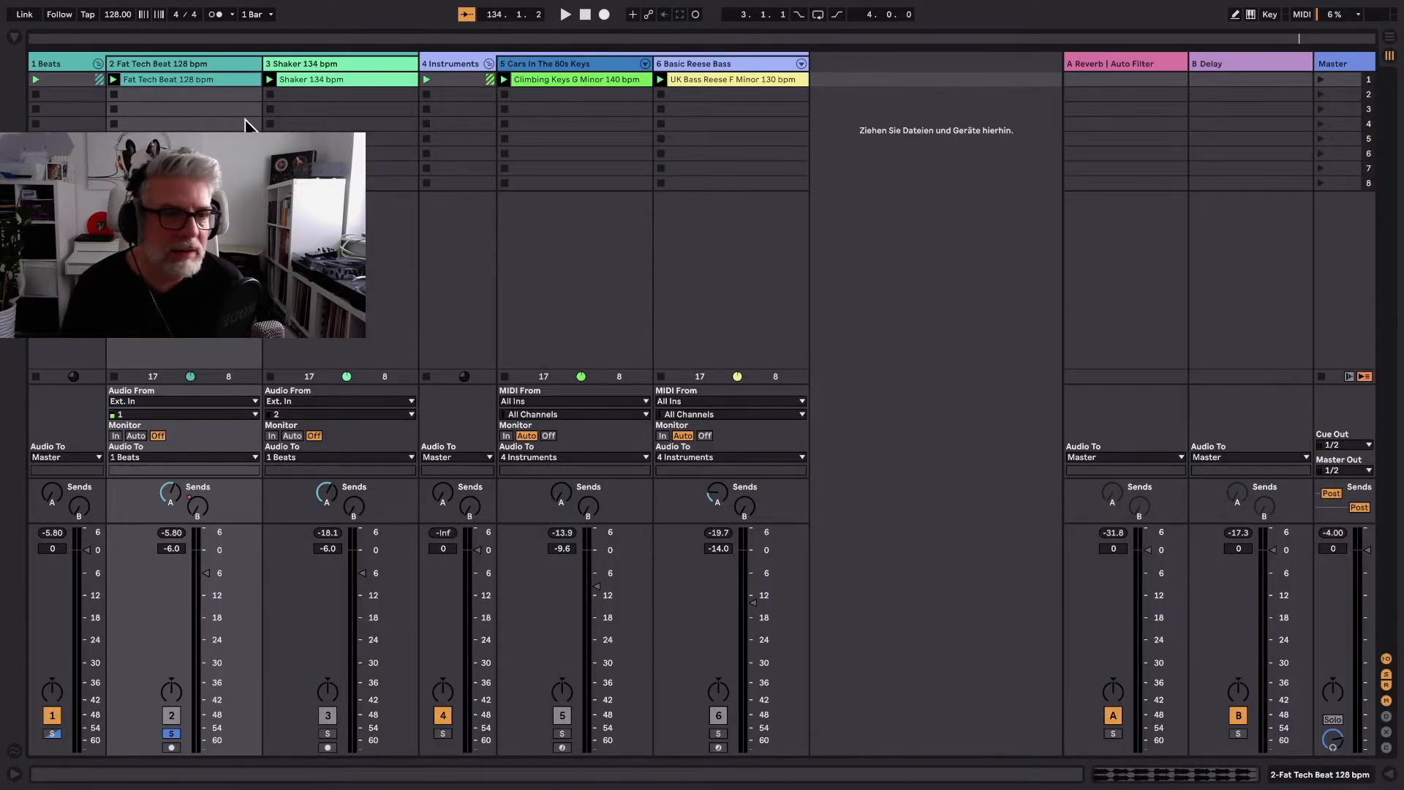
left_click(114, 79)
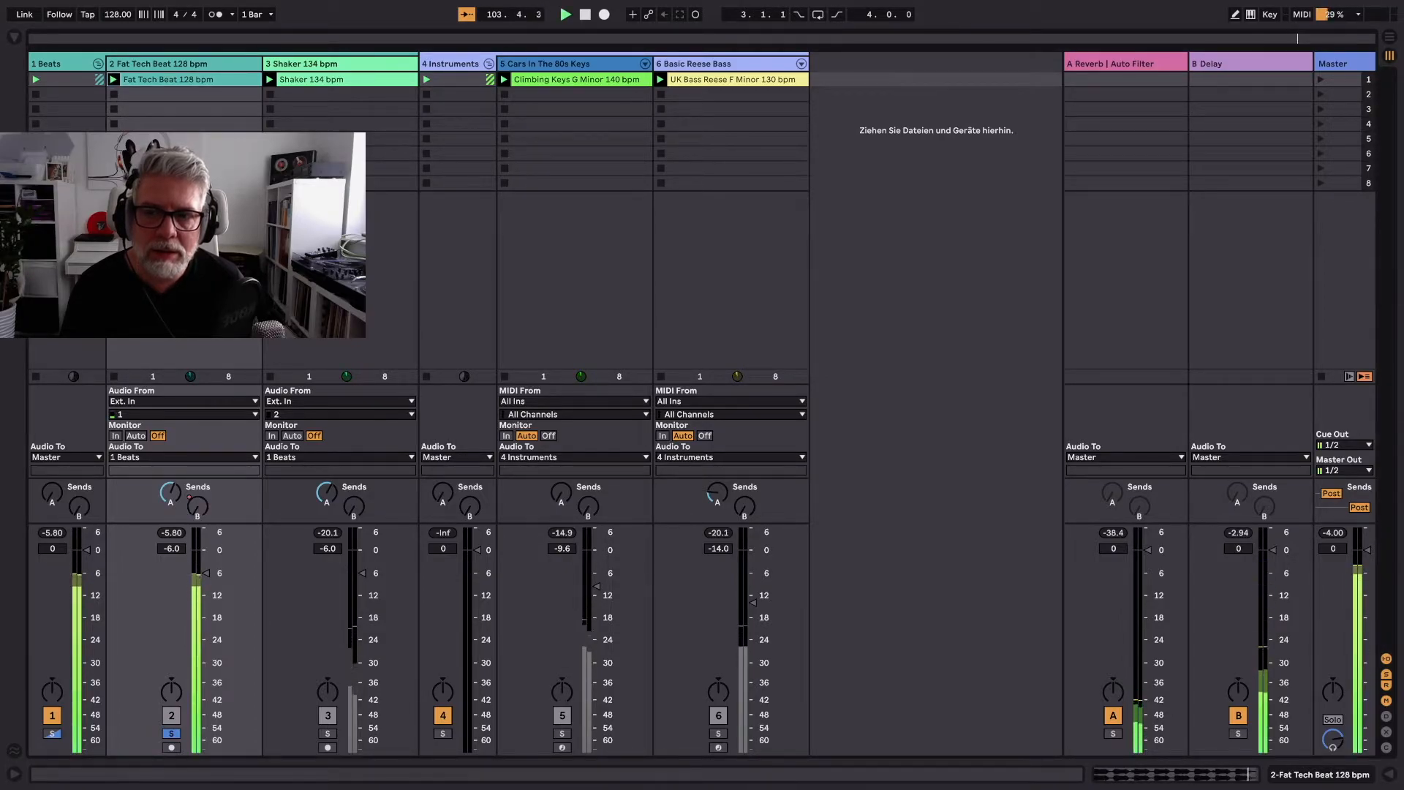
Delete the send B breakpoints and remove the envelope from the Fat Tech Beat clip.
double_click(193, 79)
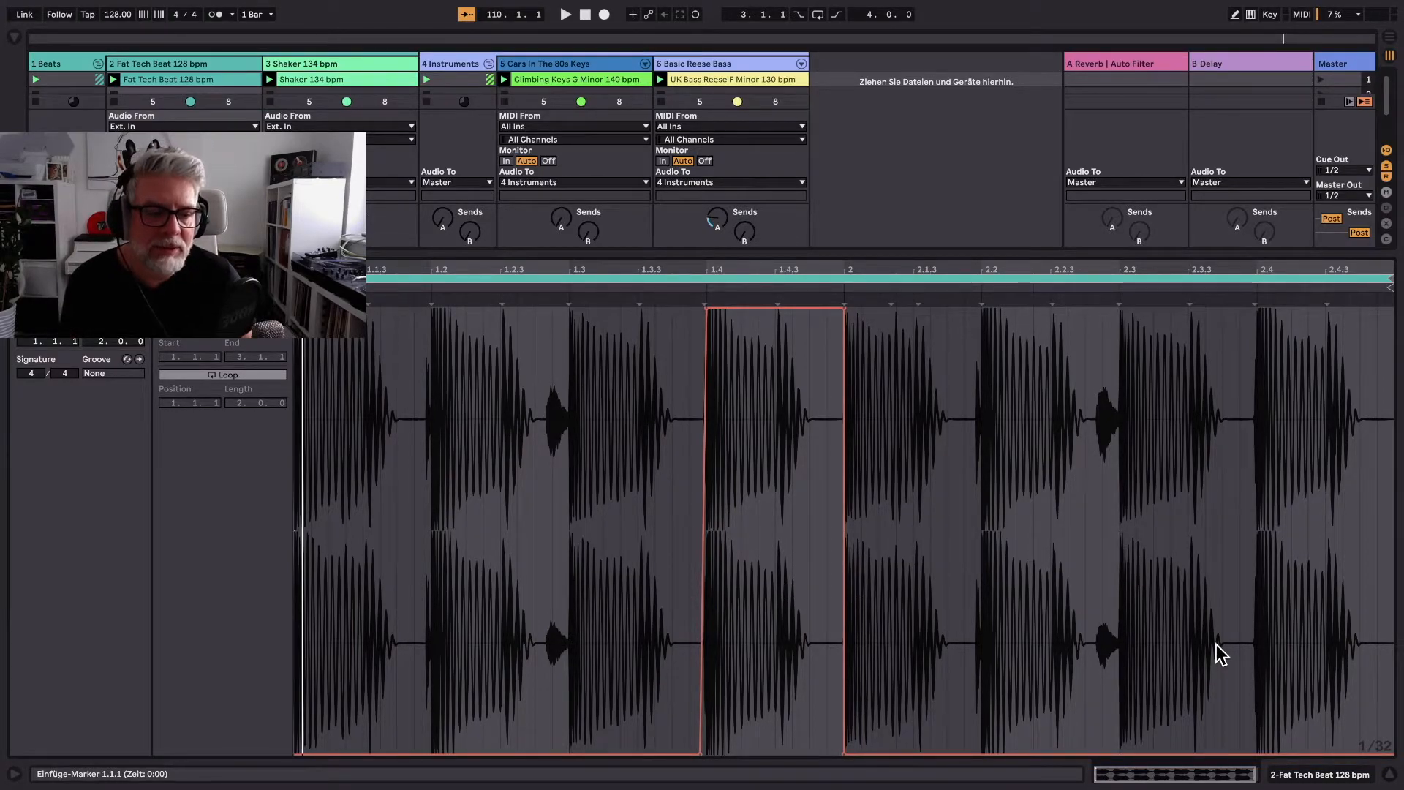
left_click(845, 309)
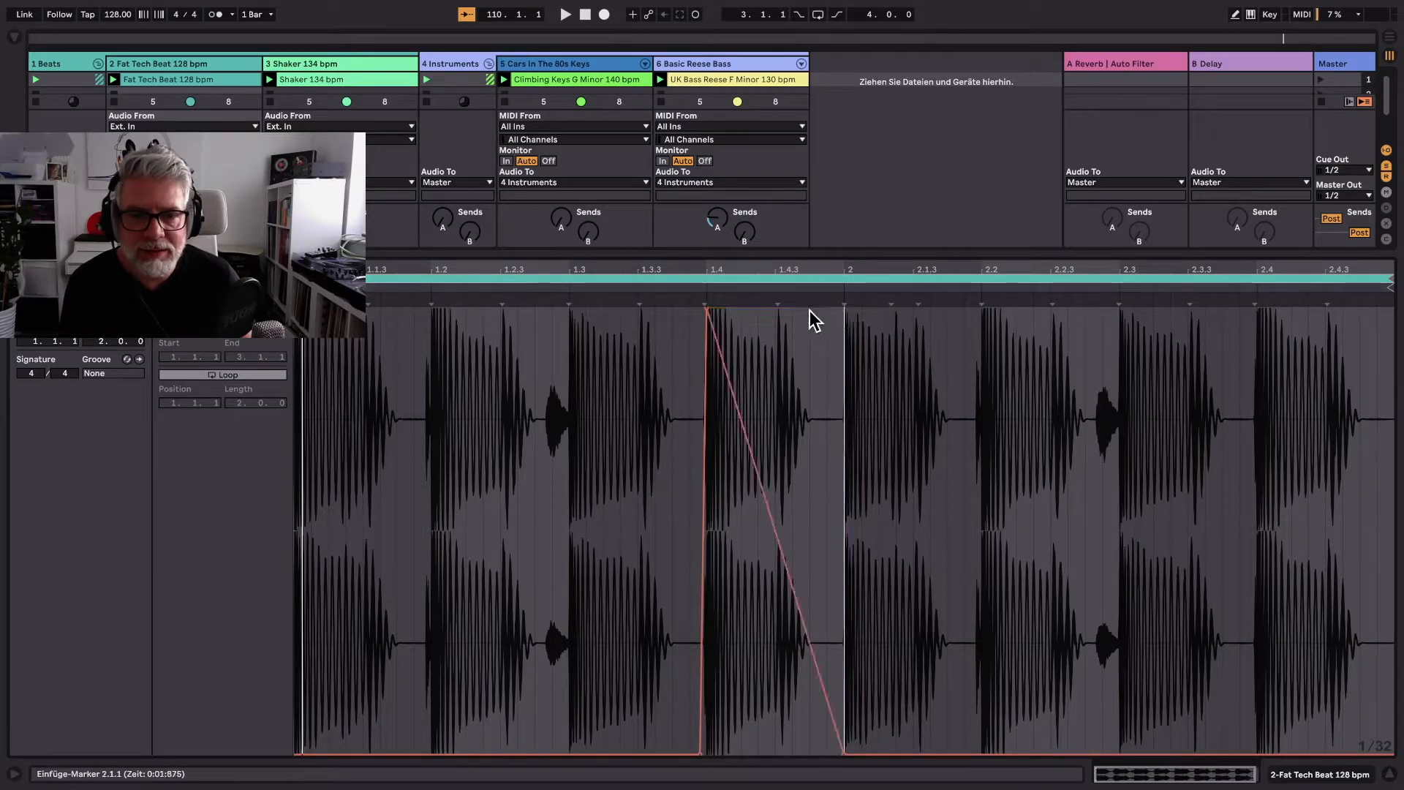
left_click(714, 310)
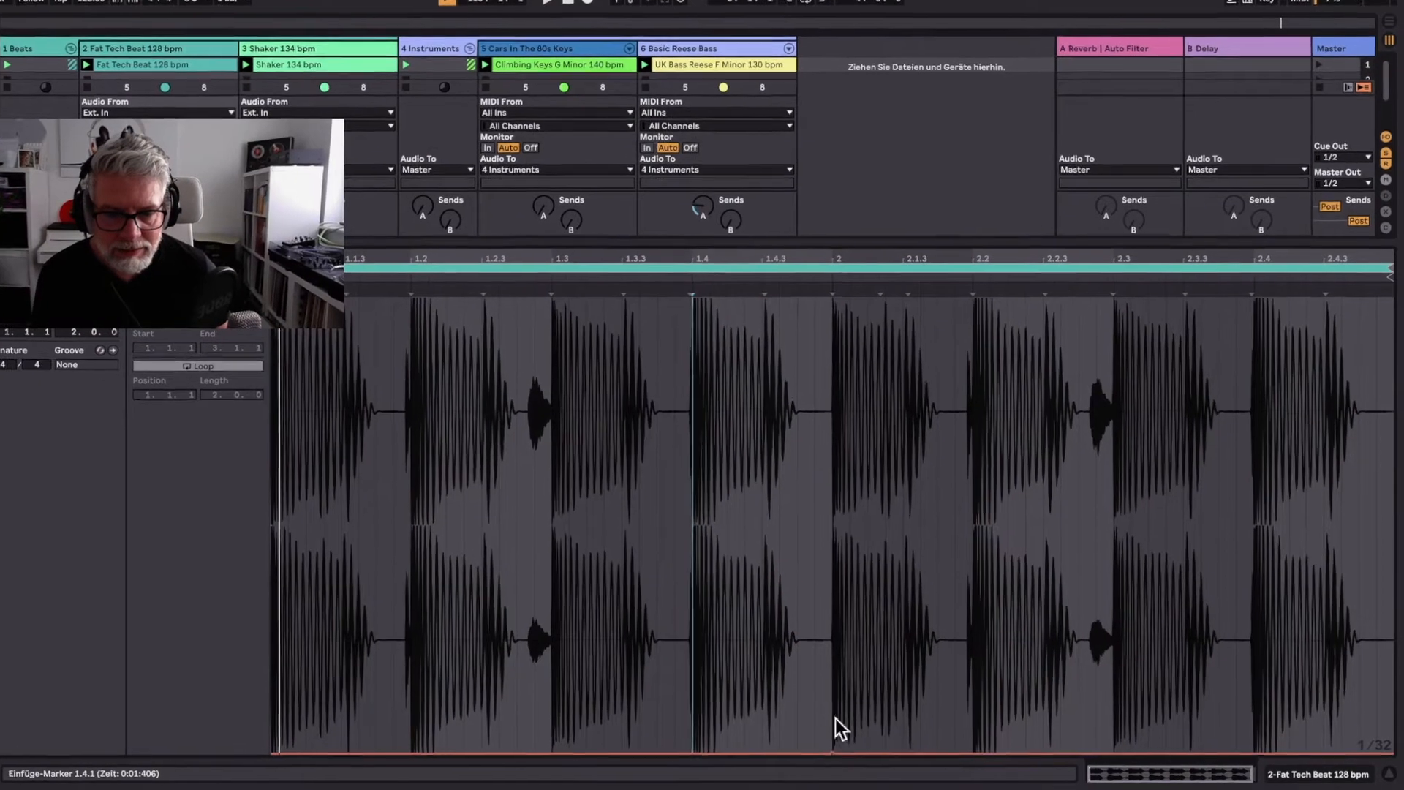
right_click(825, 569)
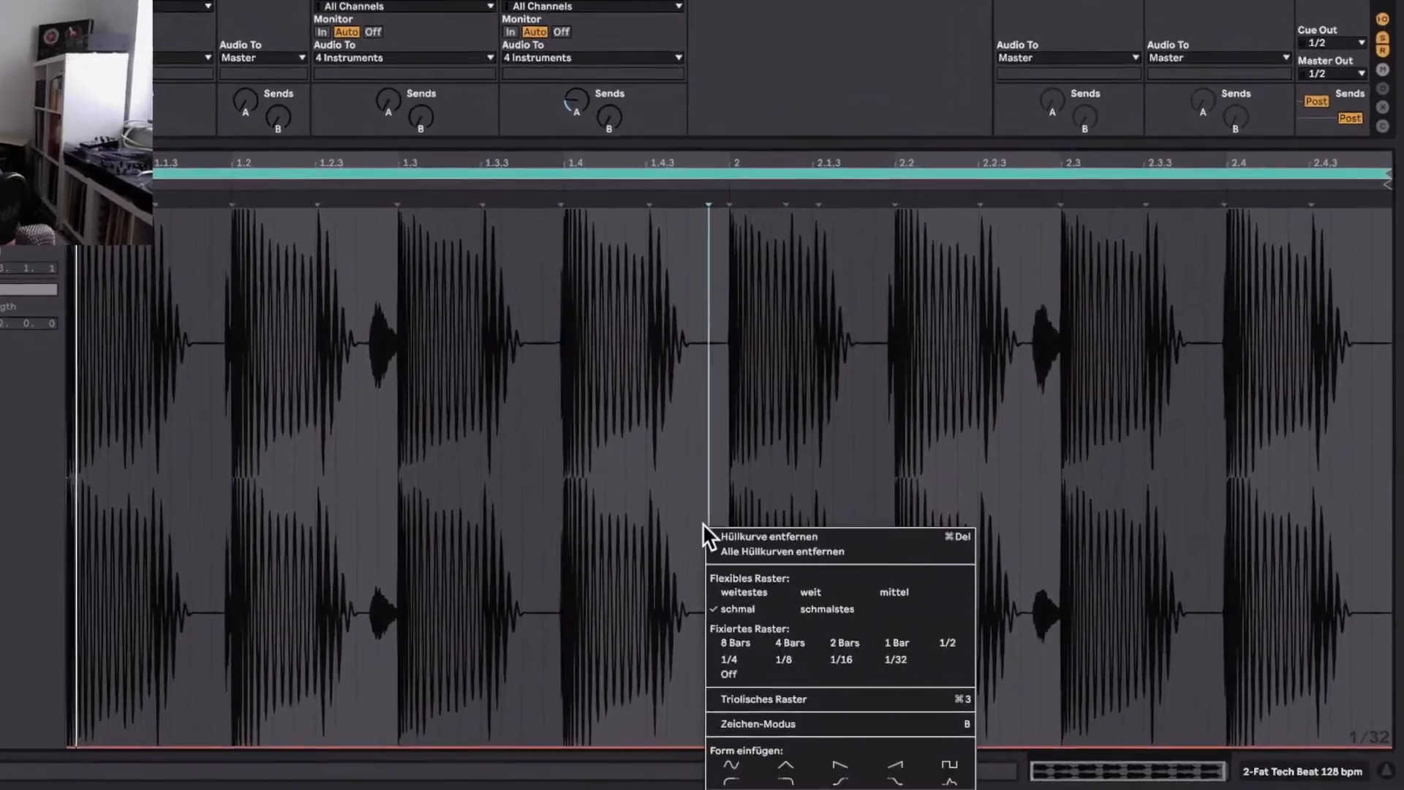
left_click(872, 577)
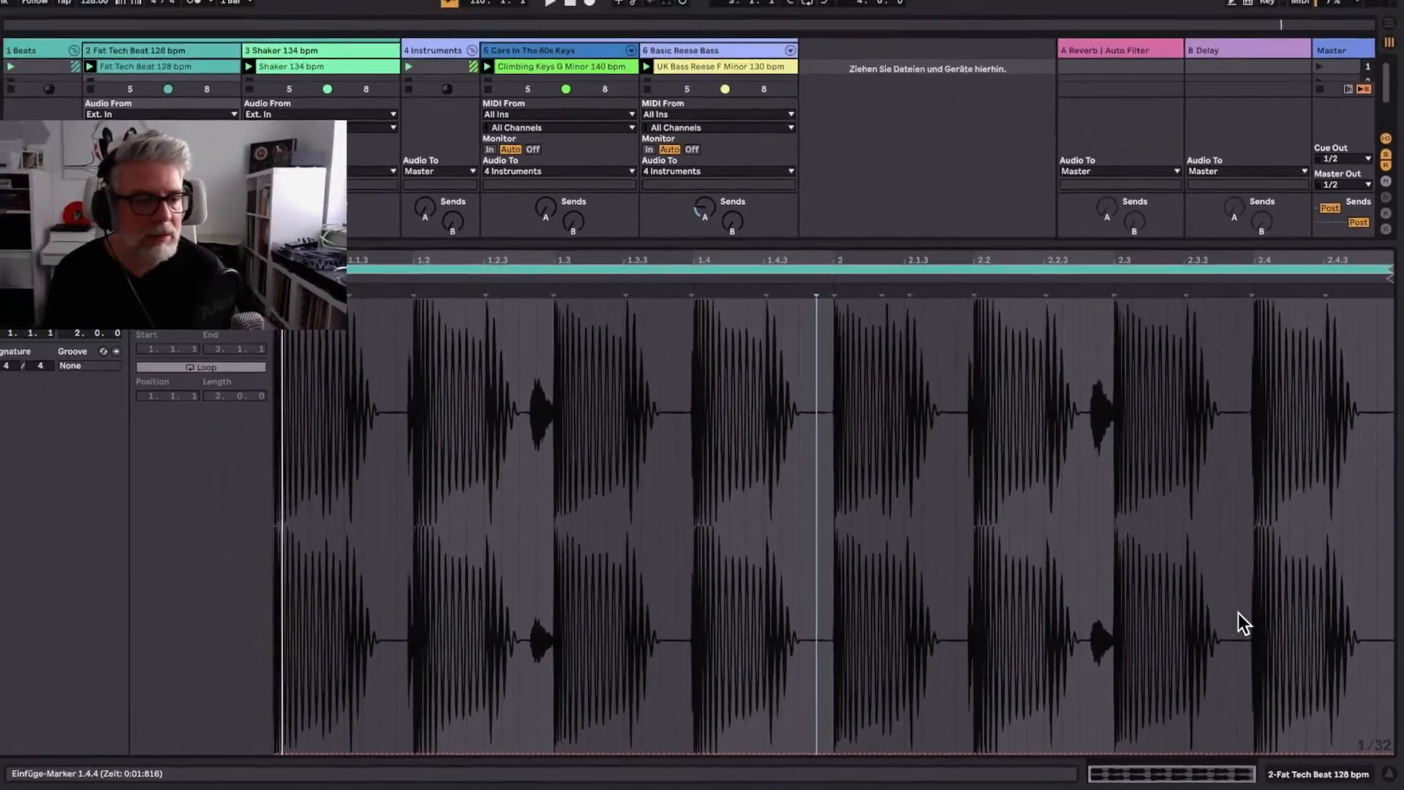
left_click(1385, 770)
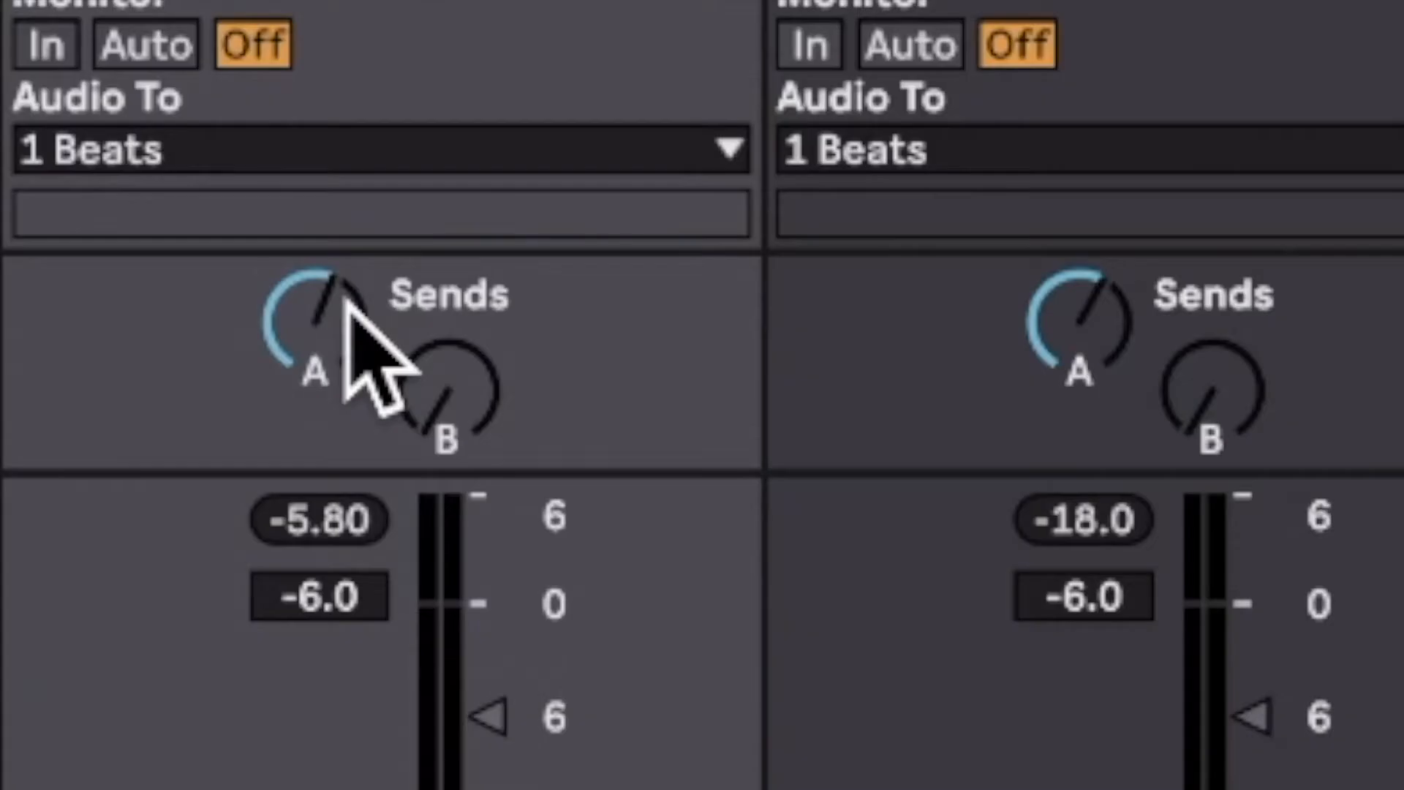
Turn the Fat Tech Beat track's send A down and draw a Delay on/off envelope in its clip that is on only from 1.4 to 2.
mouse_move(173, 489)
left_mouse_down()
mouse_move(173, 512)
mouse_move(173, 488)
left_mouse_up()
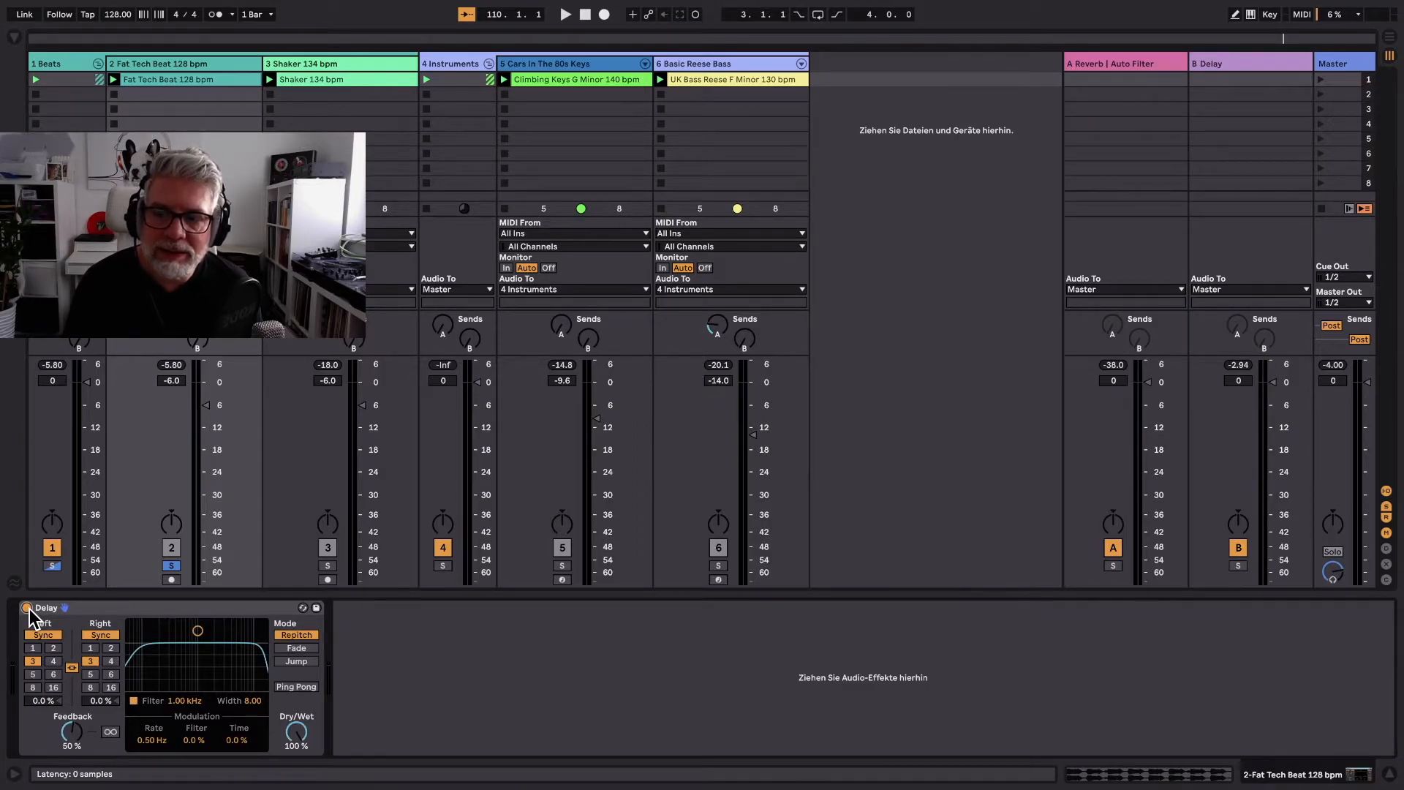
left_click(187, 79)
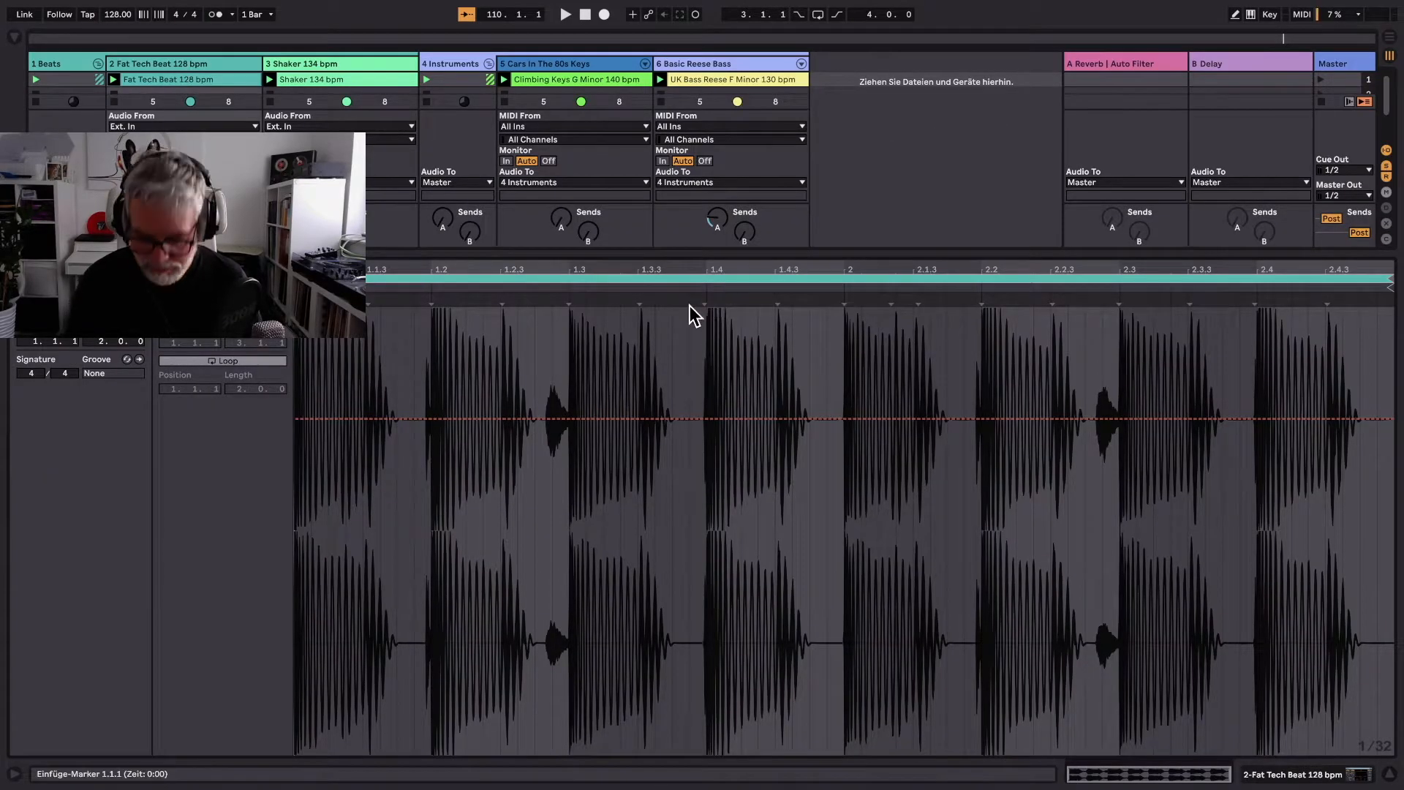
key("b")
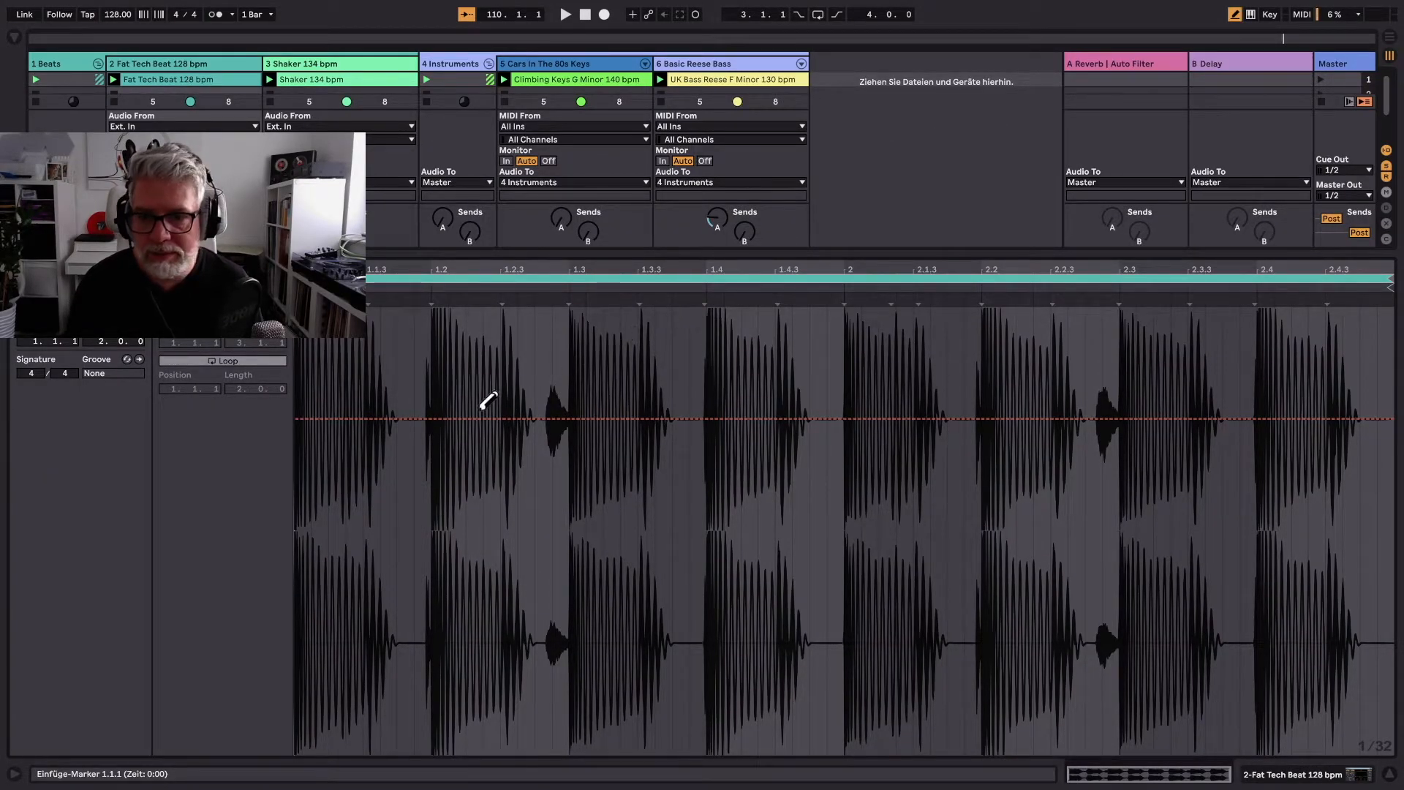
left_click(293, 541)
left_click_drag(283, 664, 707, 678)
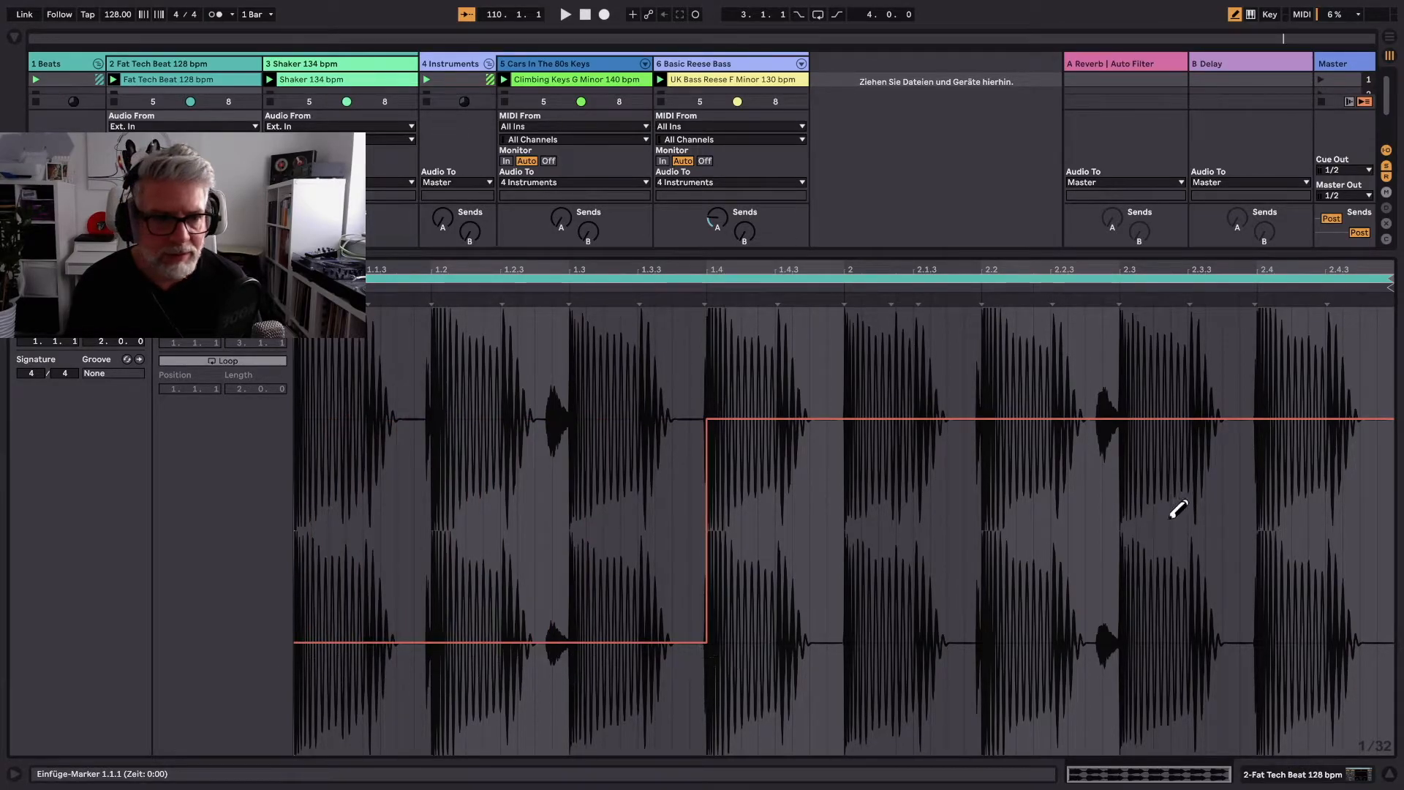
mouse_move(848, 413)
left_mouse_down()
mouse_move(860, 591)
mouse_move(1400, 600)
left_mouse_up()
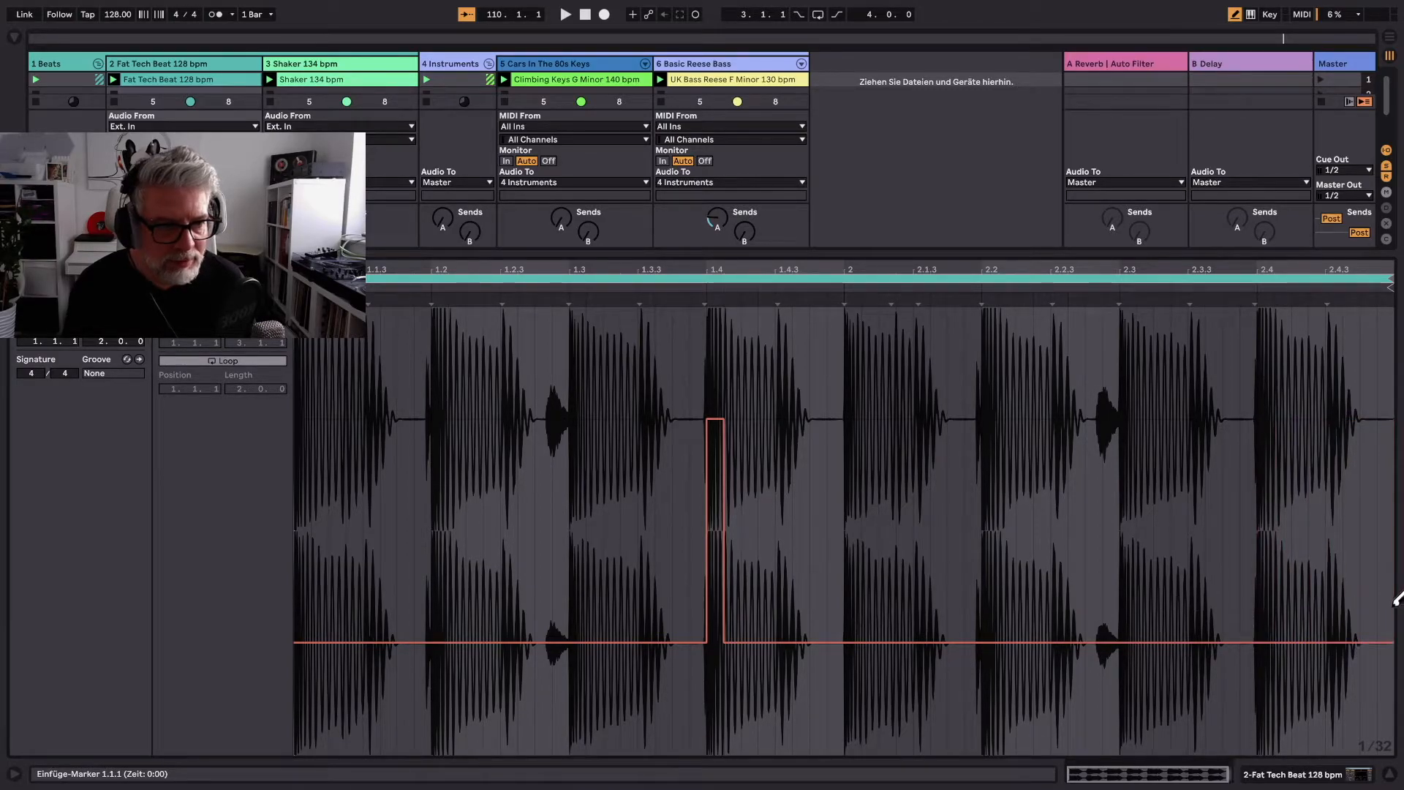
left_click_drag(740, 417, 835, 418)
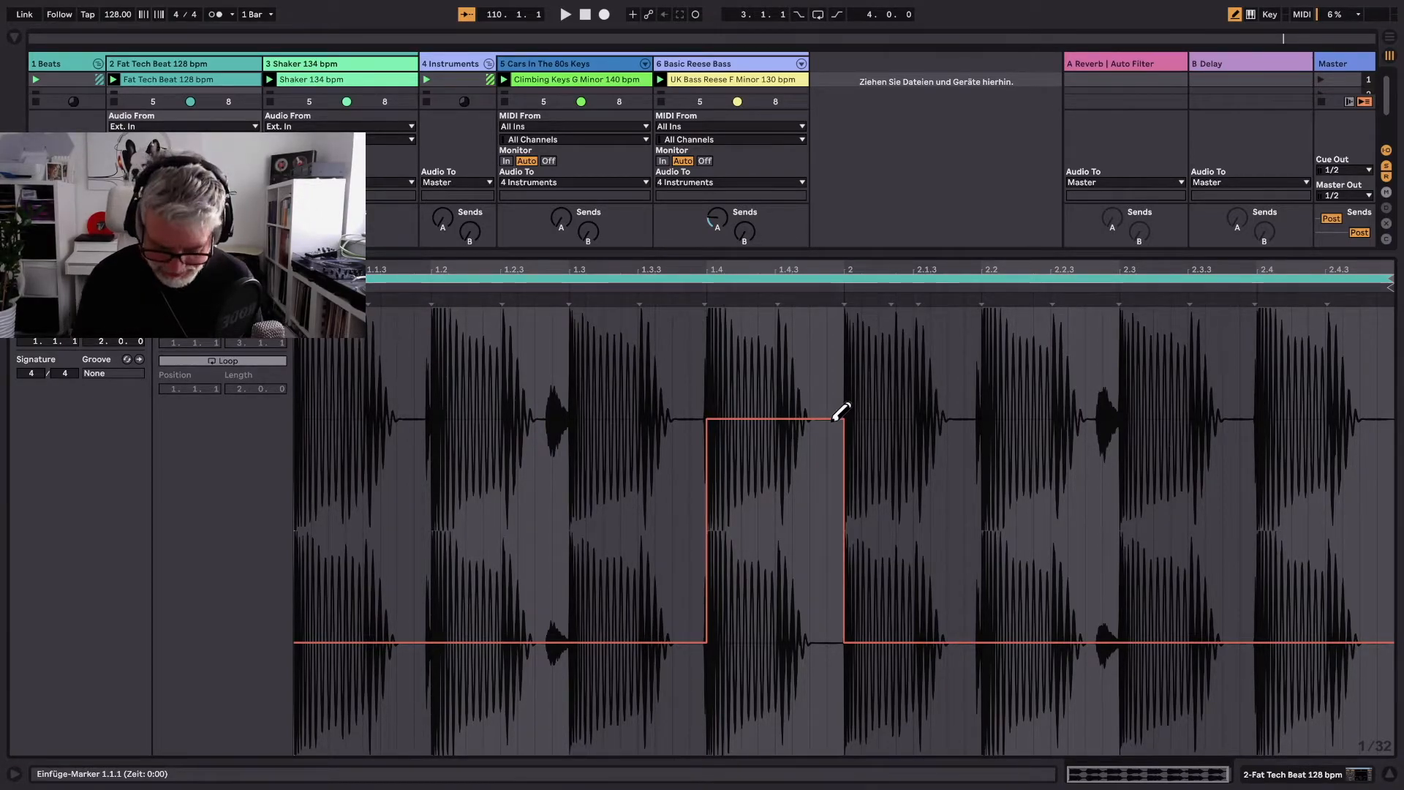
key("b")
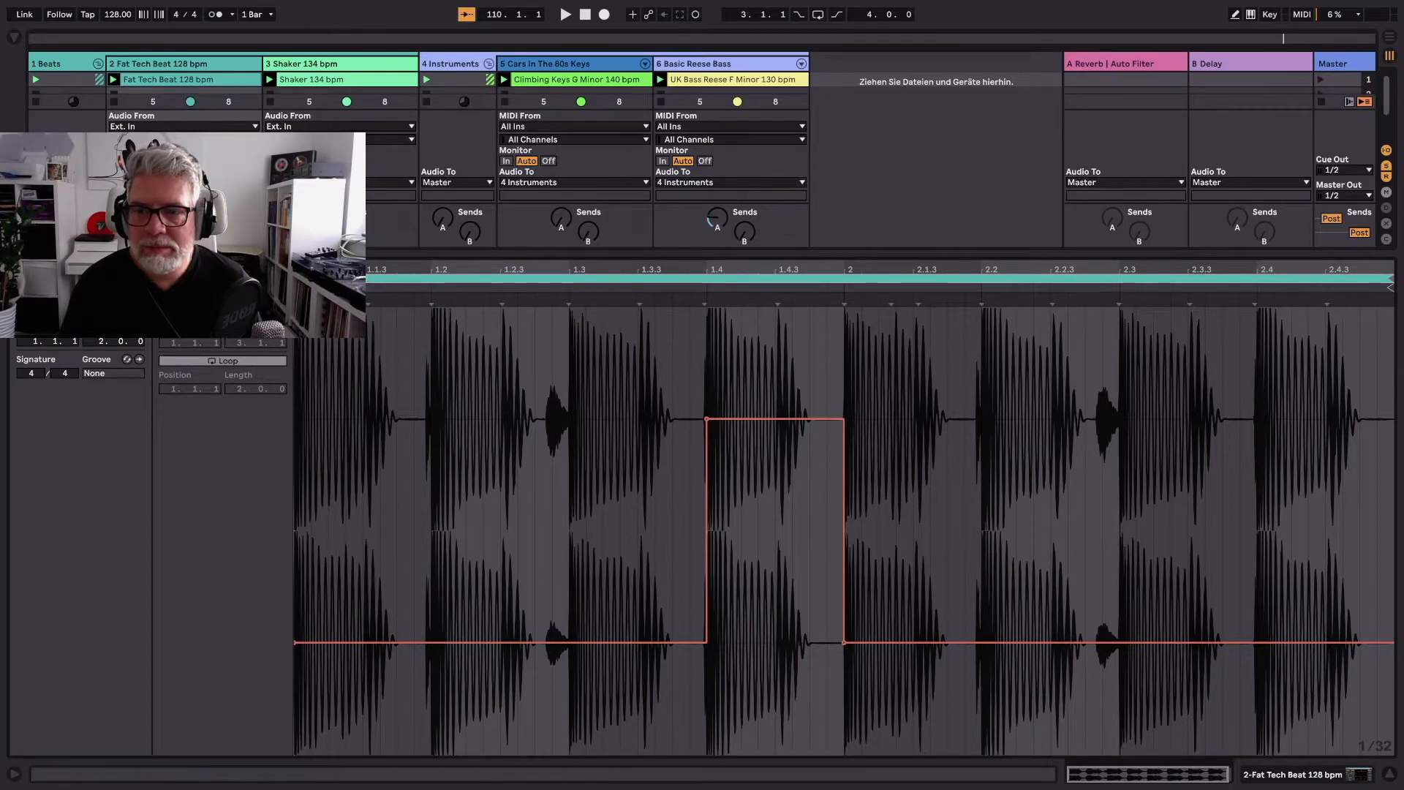
Play the Fat Tech Beat clip and move the start of the Delay envelope's on section back to 1.3.
left_click(112, 82)
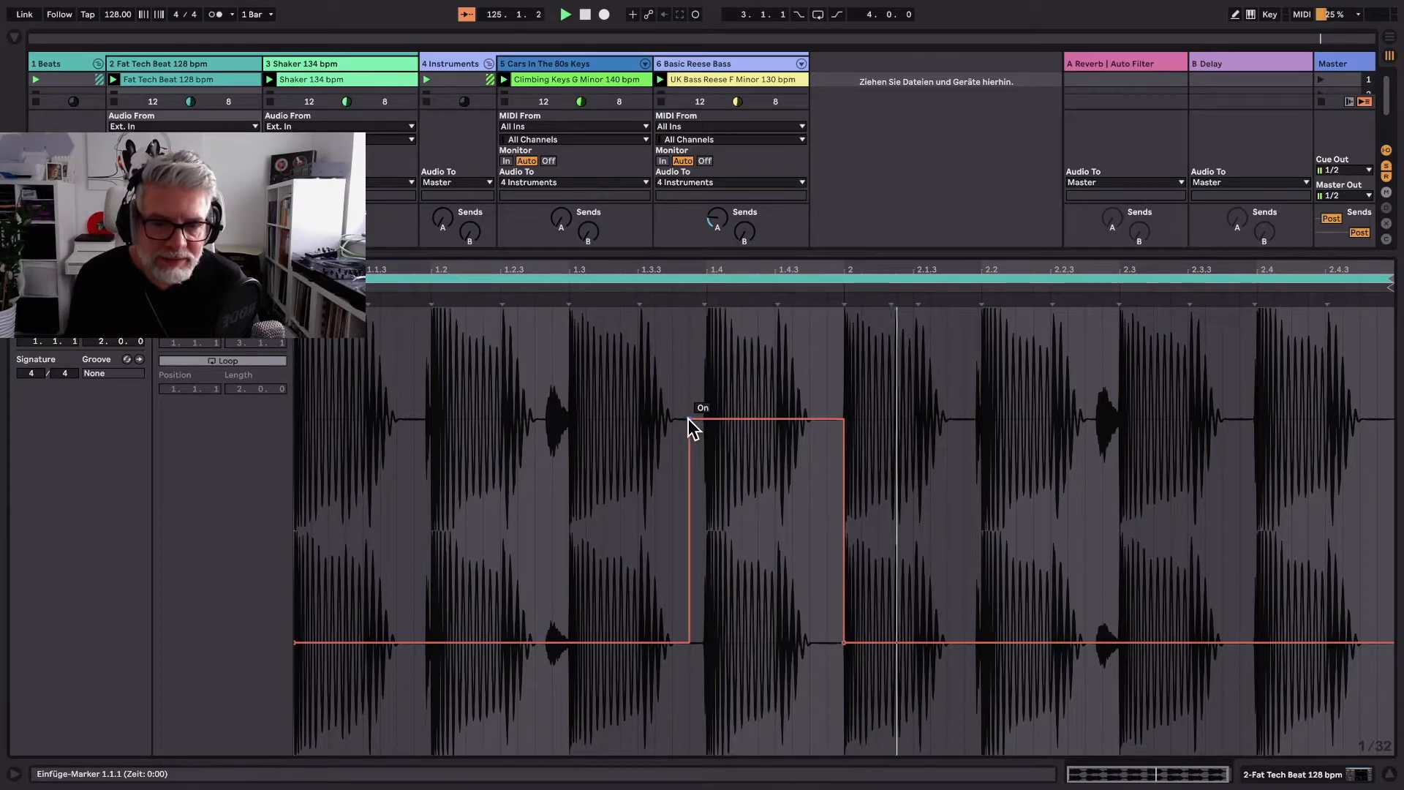
left_click_drag(687, 418, 569, 418)
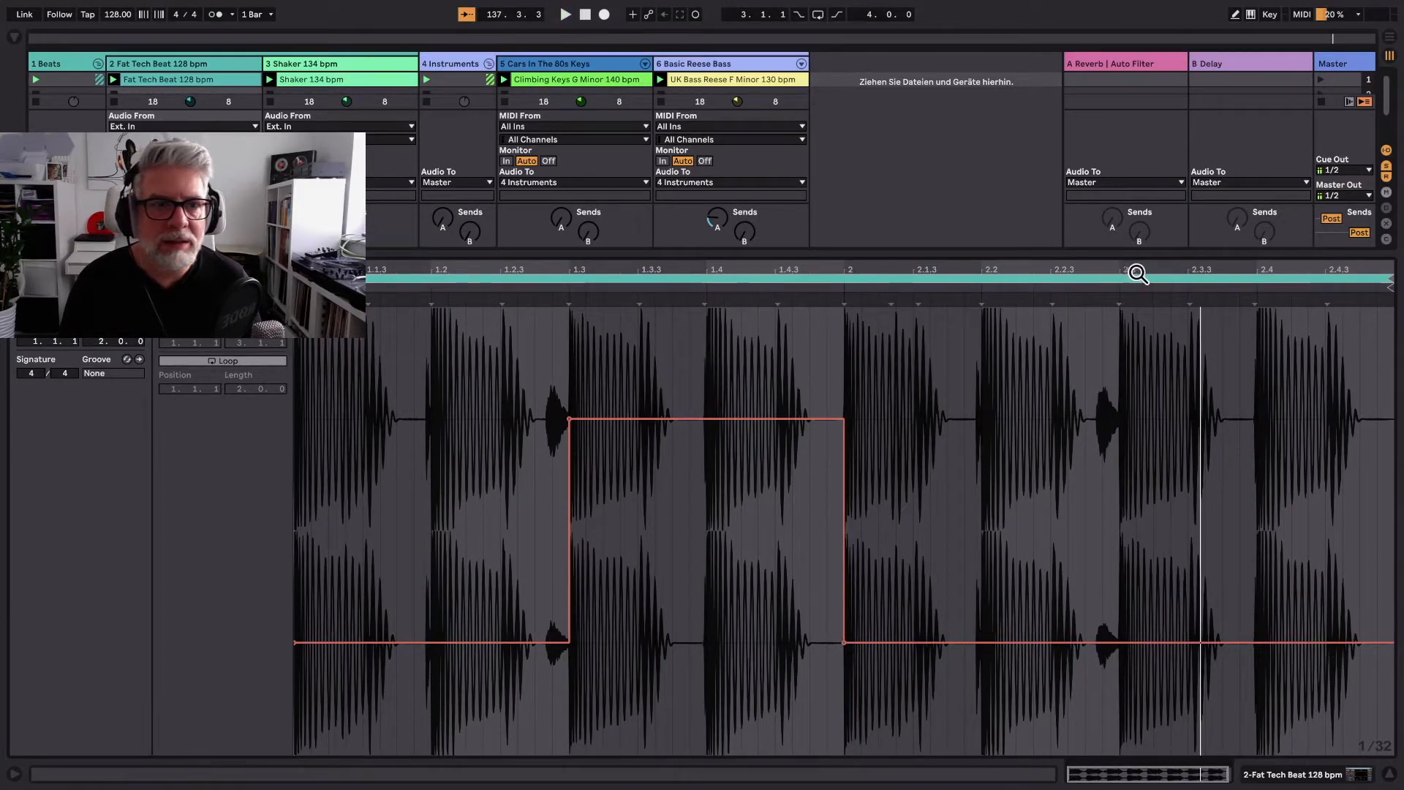
left_click(1389, 777)
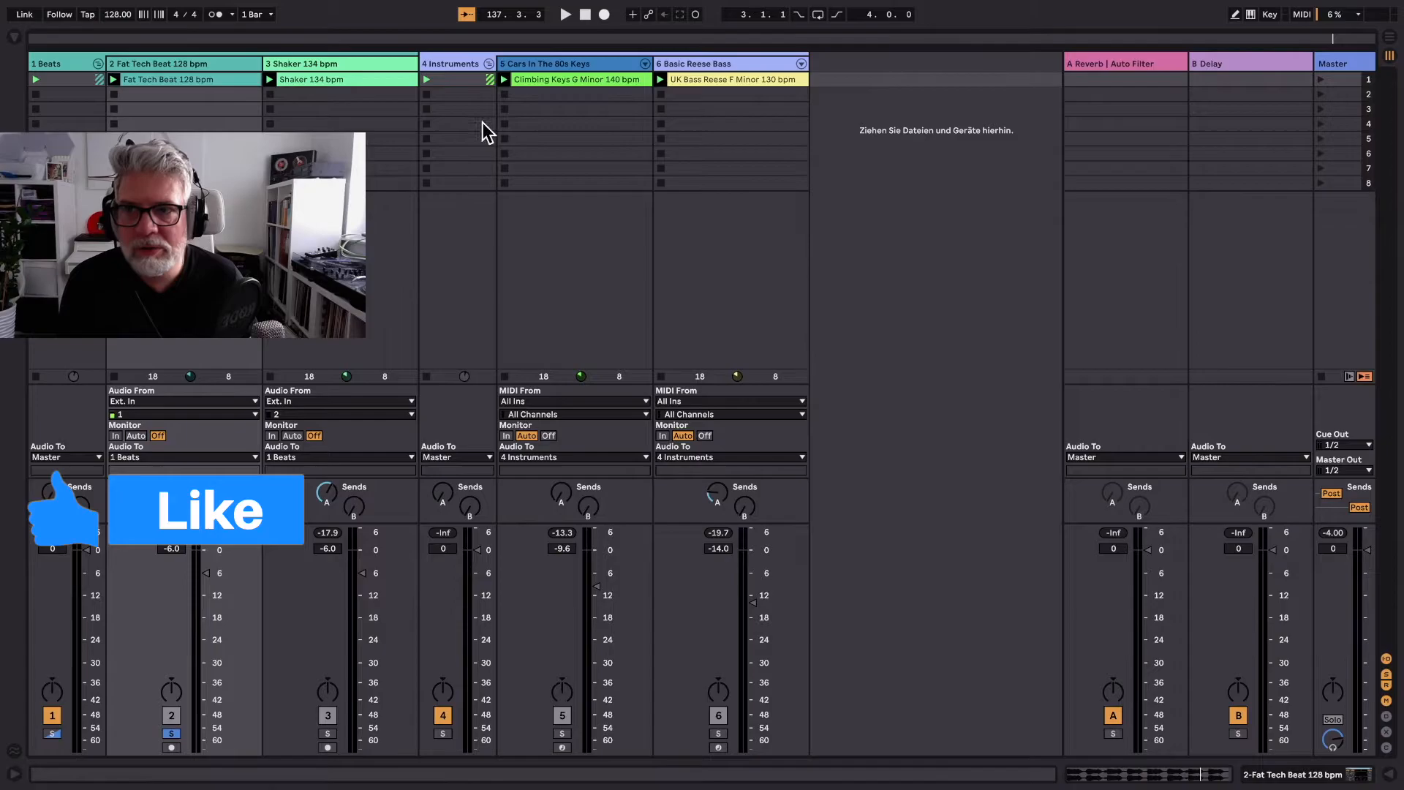
Copy the Reverb from the A return onto the Fat Tech Beat track and delete that track's Delay.
double_click(1121, 66)
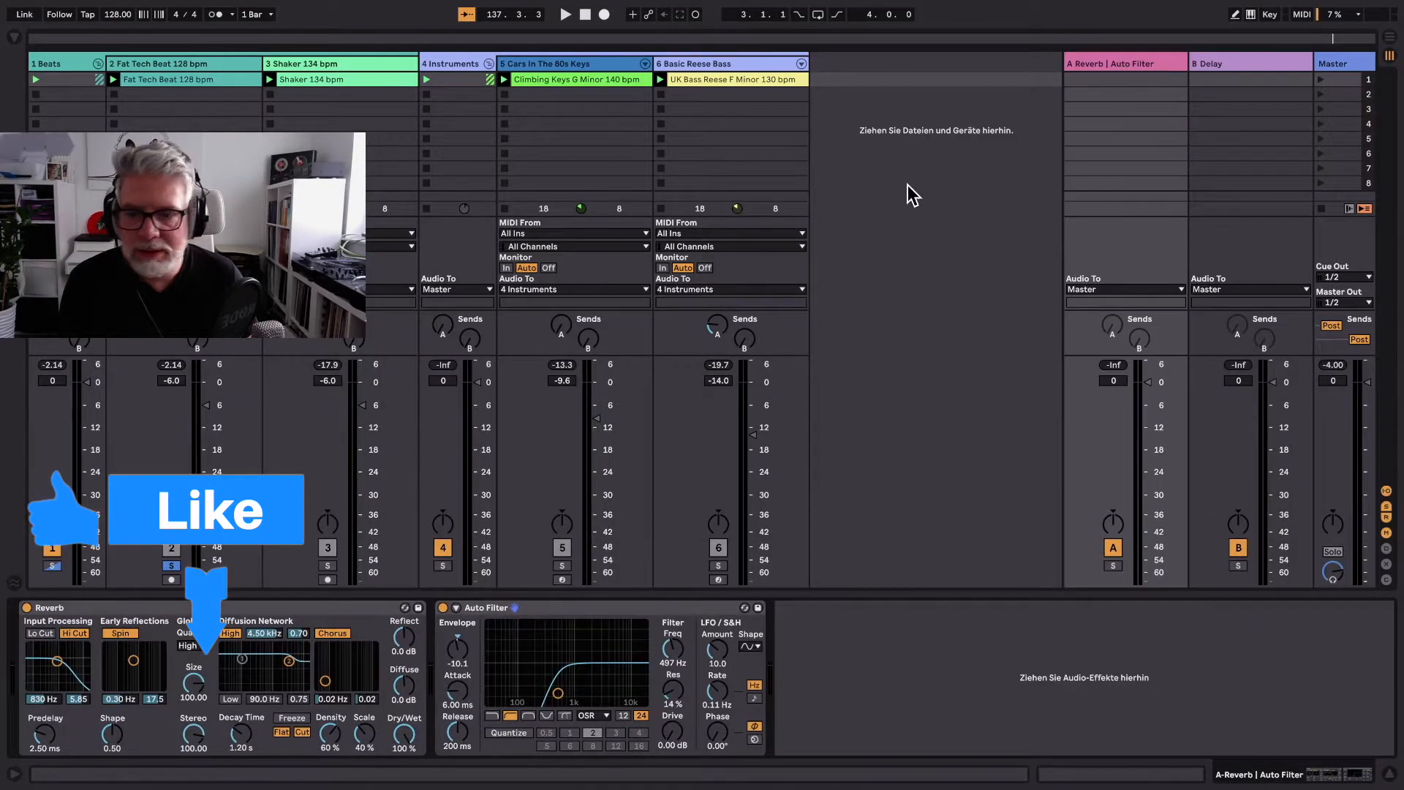
left_click(283, 616)
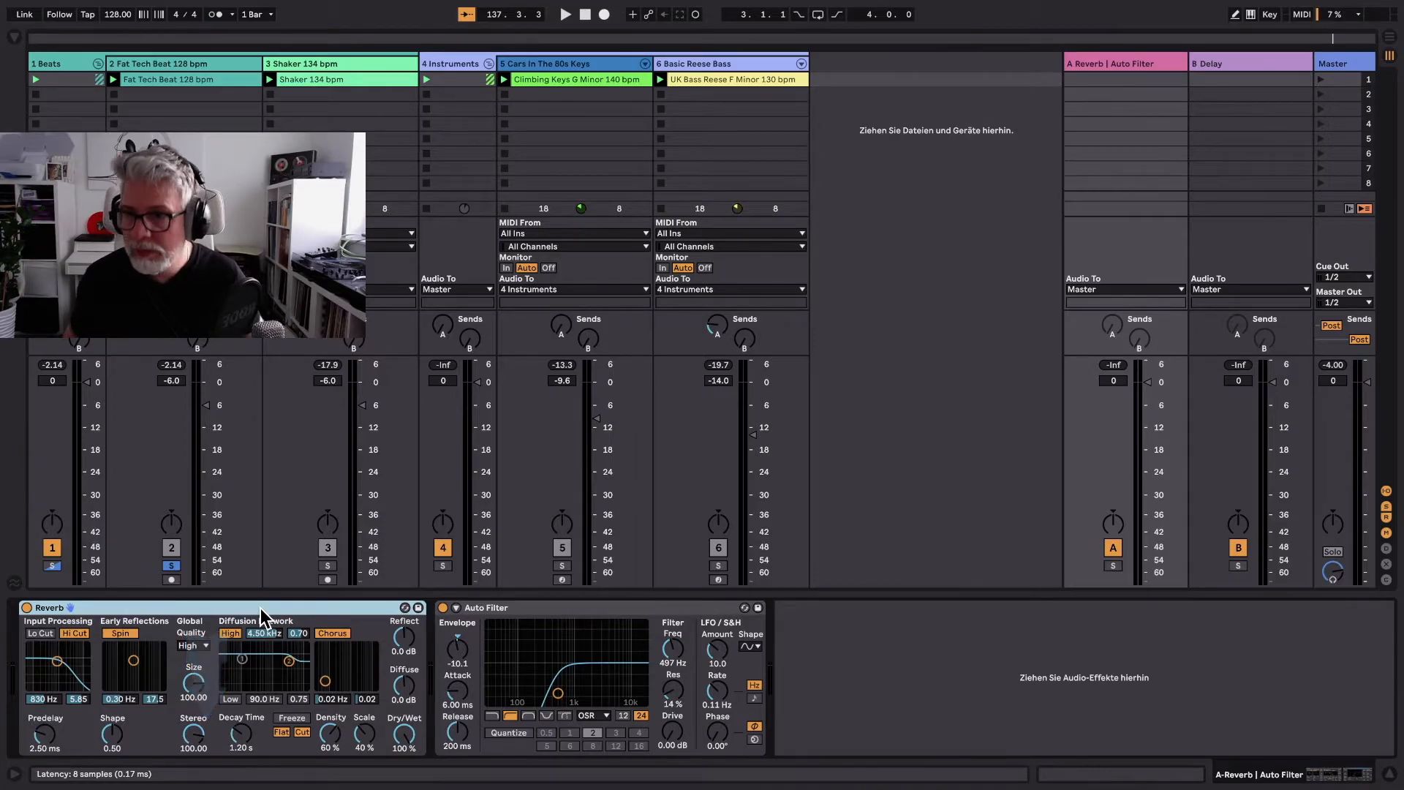
left_click(209, 66)
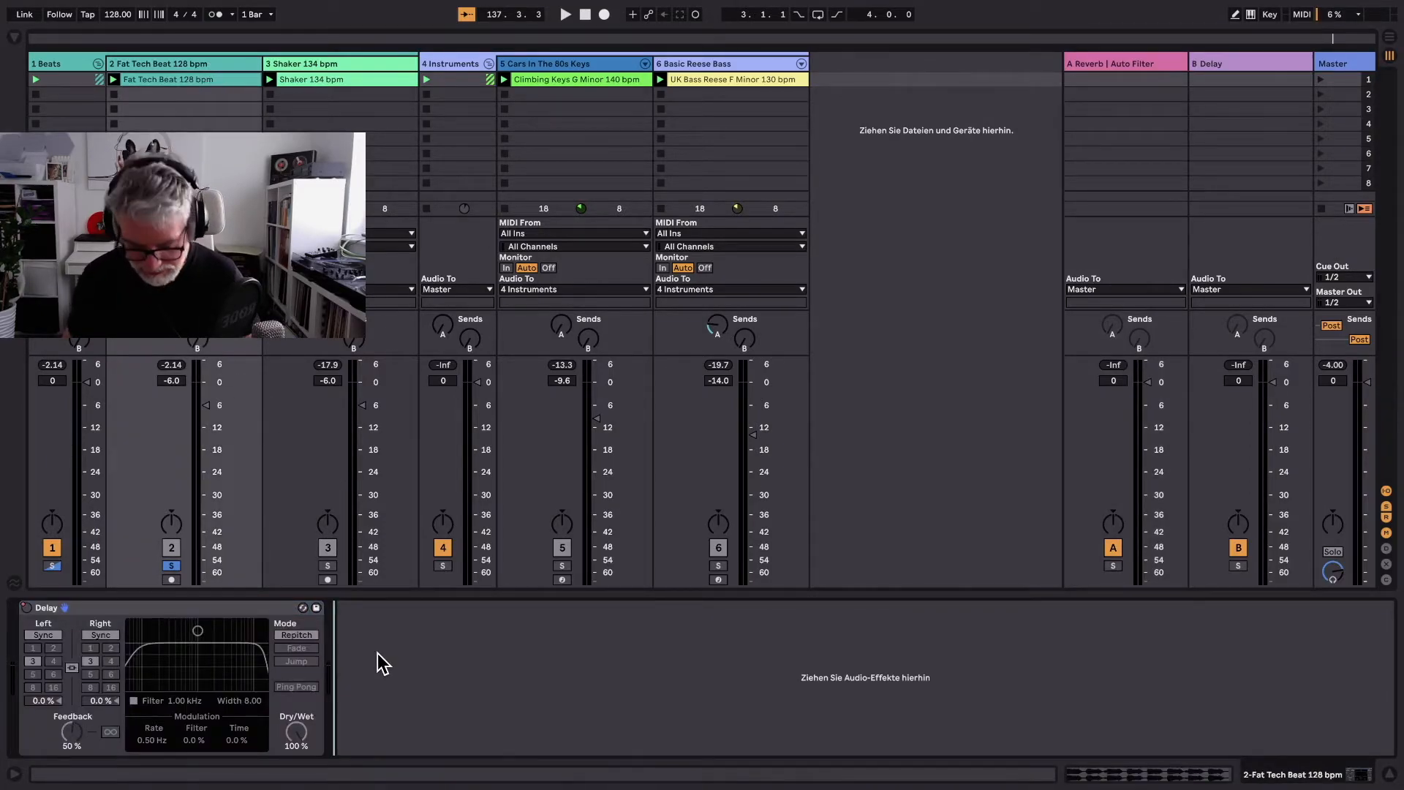
key("ctrl+v")
left_click(268, 607)
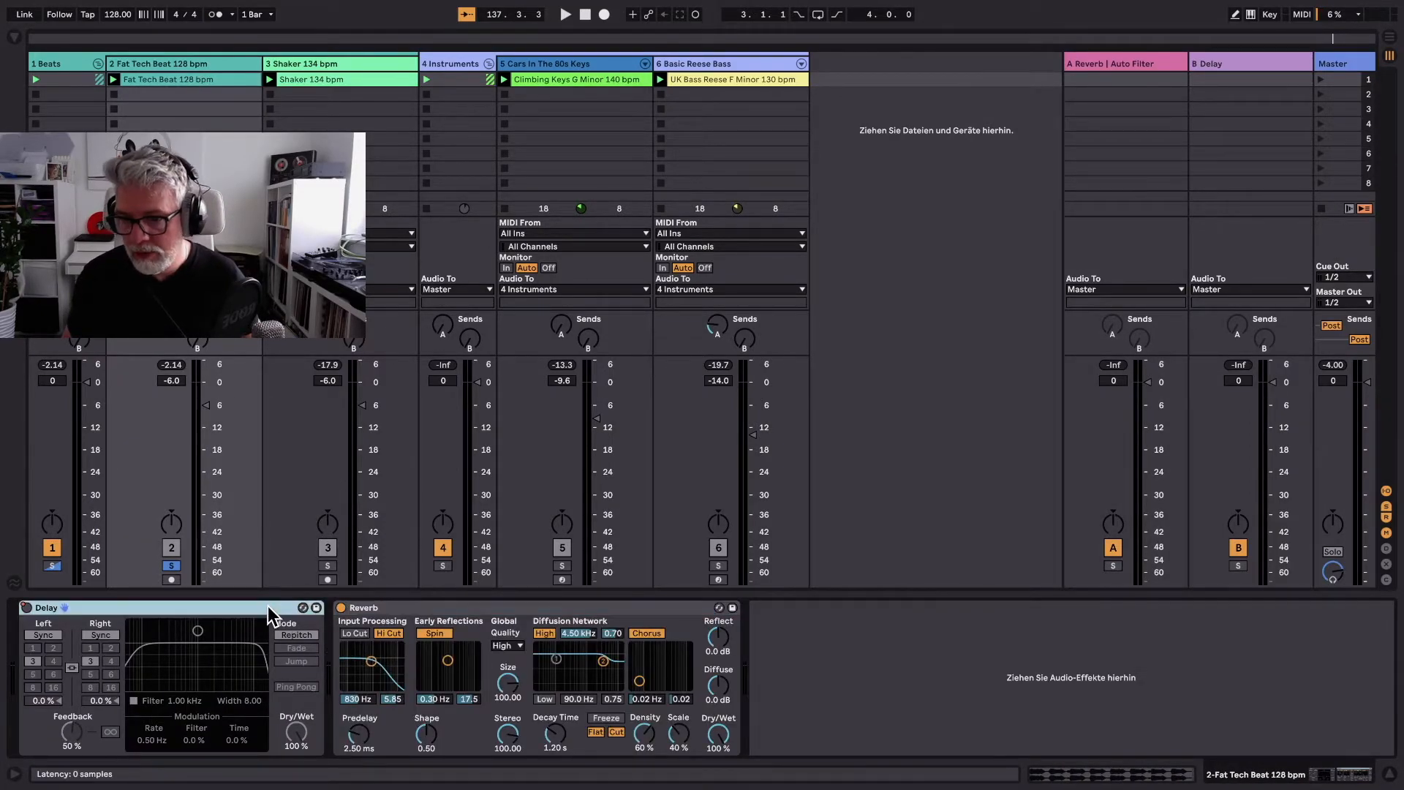
key("Delete")
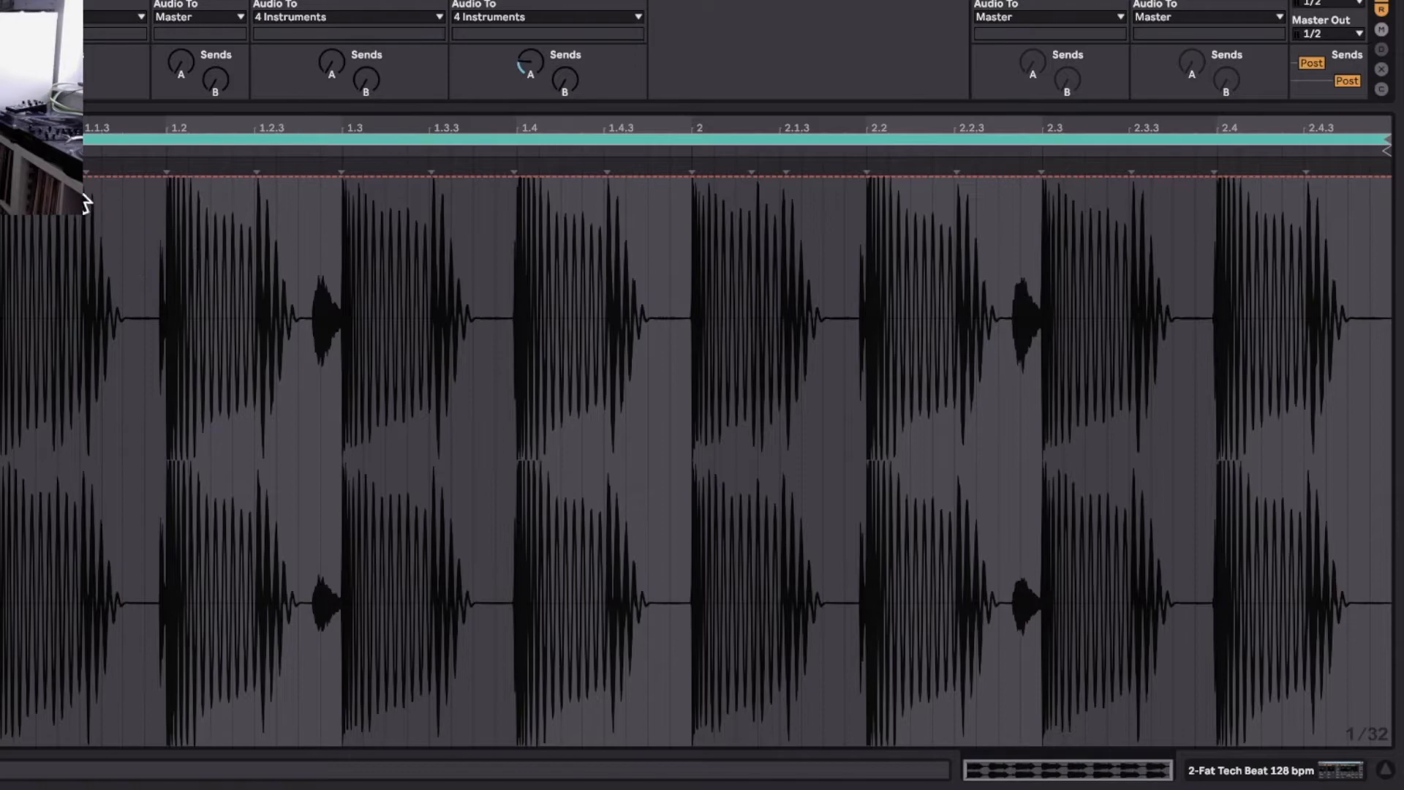
Draw a Reverb Dry/Wet envelope in the Fat Tech Beat clip with two ramps up from 0%, dropping back just before 1.4 and at 2.3.
left_click(75, 177)
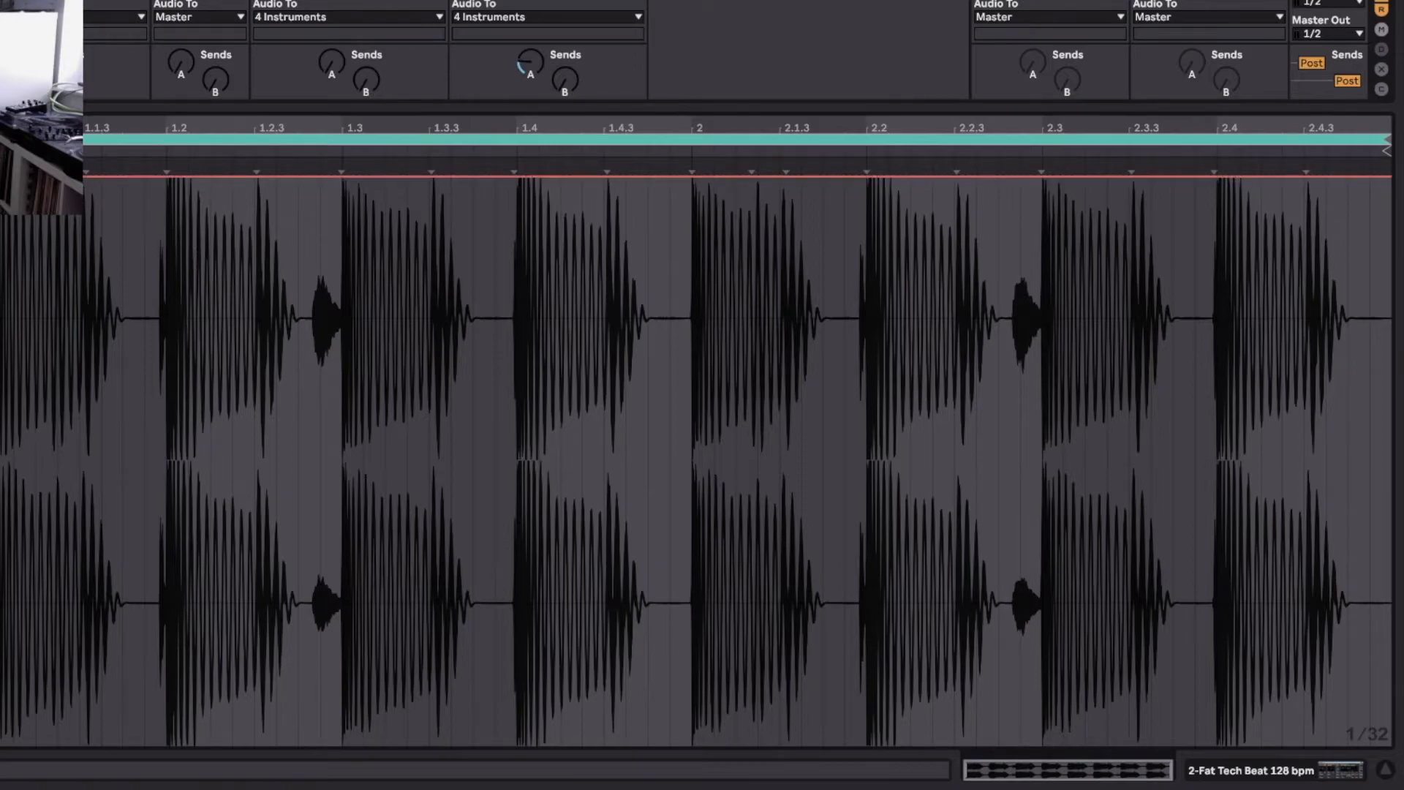
left_click_drag(74, 177, 42, 743)
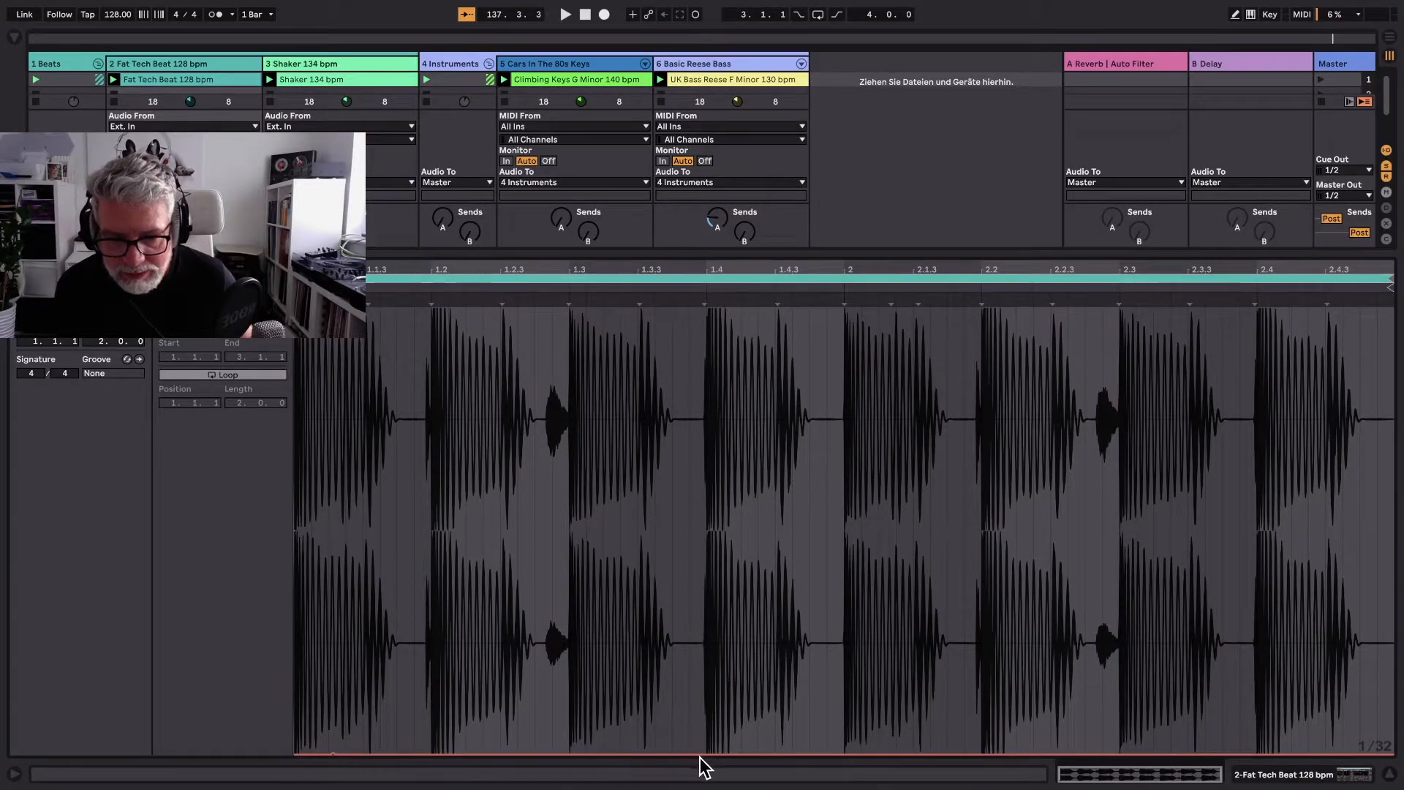
mouse_move(706, 753)
left_mouse_down()
mouse_move(709, 307)
mouse_move(708, 642)
mouse_move(689, 753)
left_mouse_up()
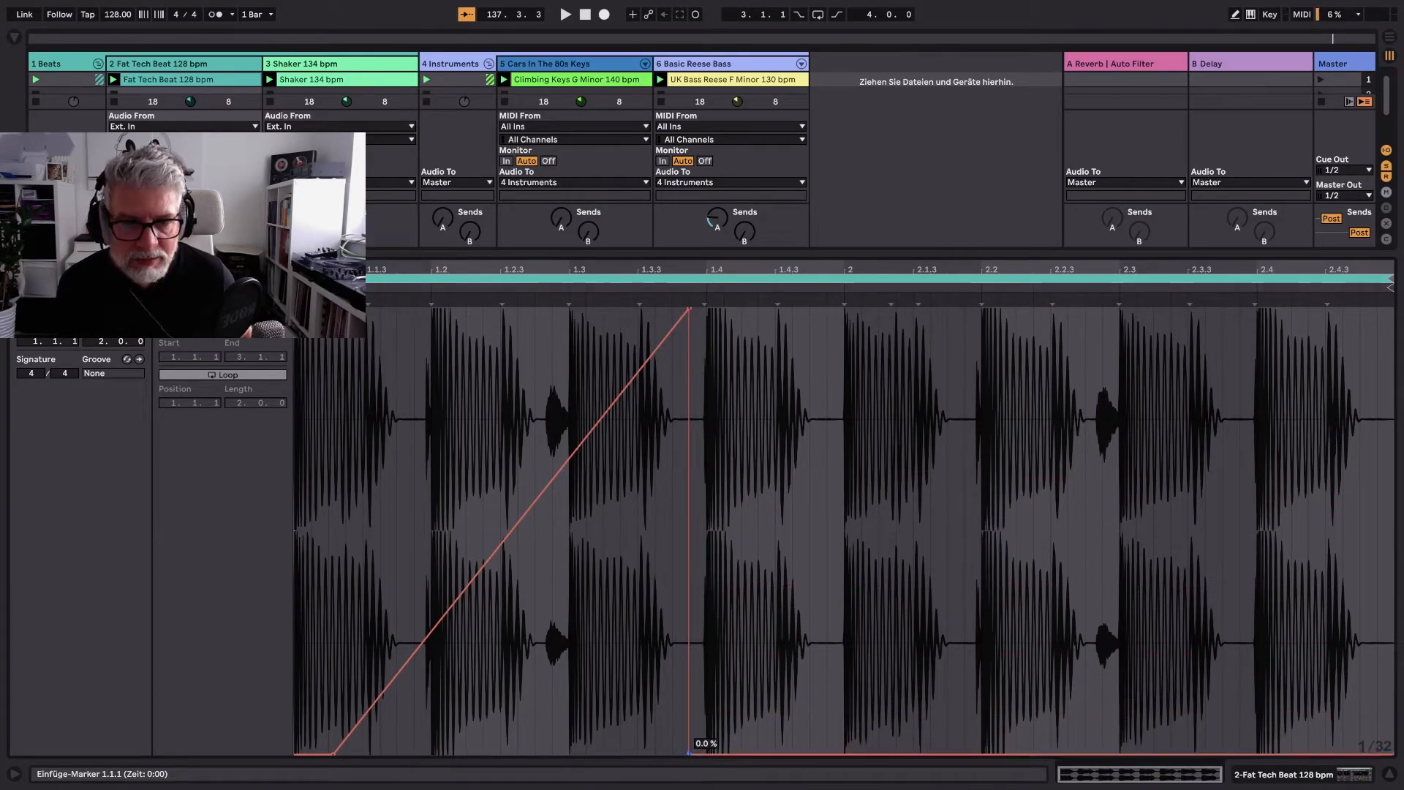
left_click_drag(1075, 753, 1186, 707)
left_click_drag(1151, 753, 1119, 753)
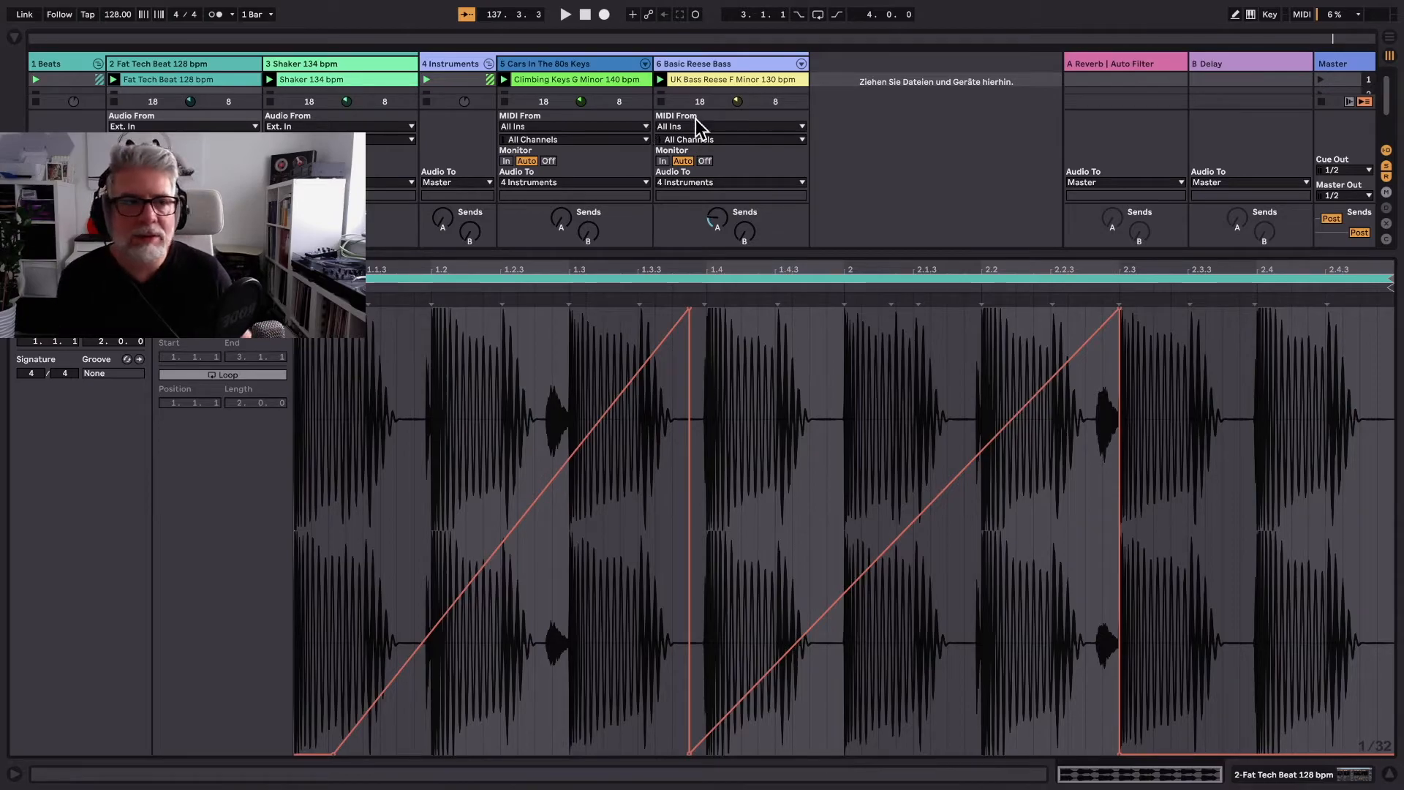
Play the Fat Tech Beat clip to hear the automated Reverb ramps, and stop playback.
left_click(1388, 773)
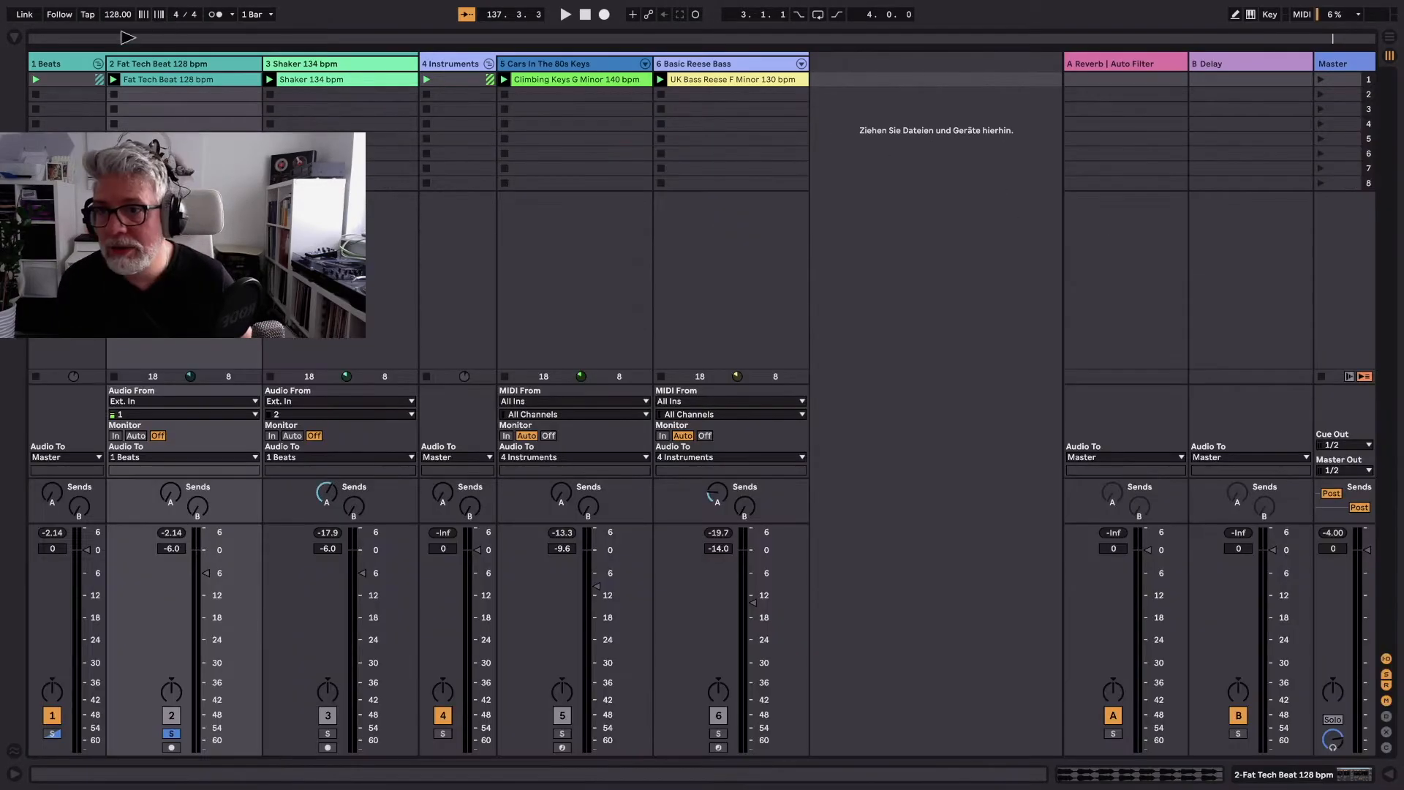
left_click(115, 79)
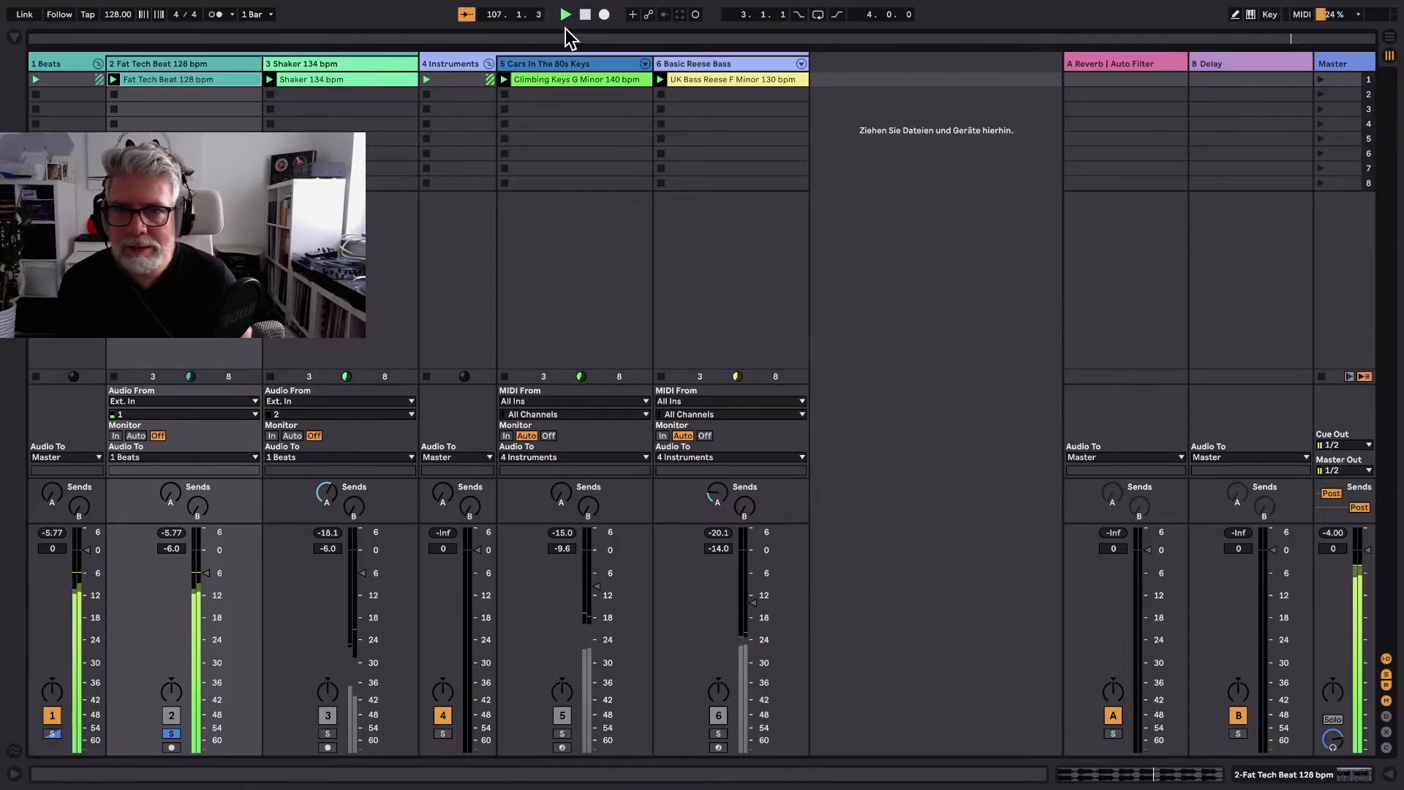
left_click(585, 15)
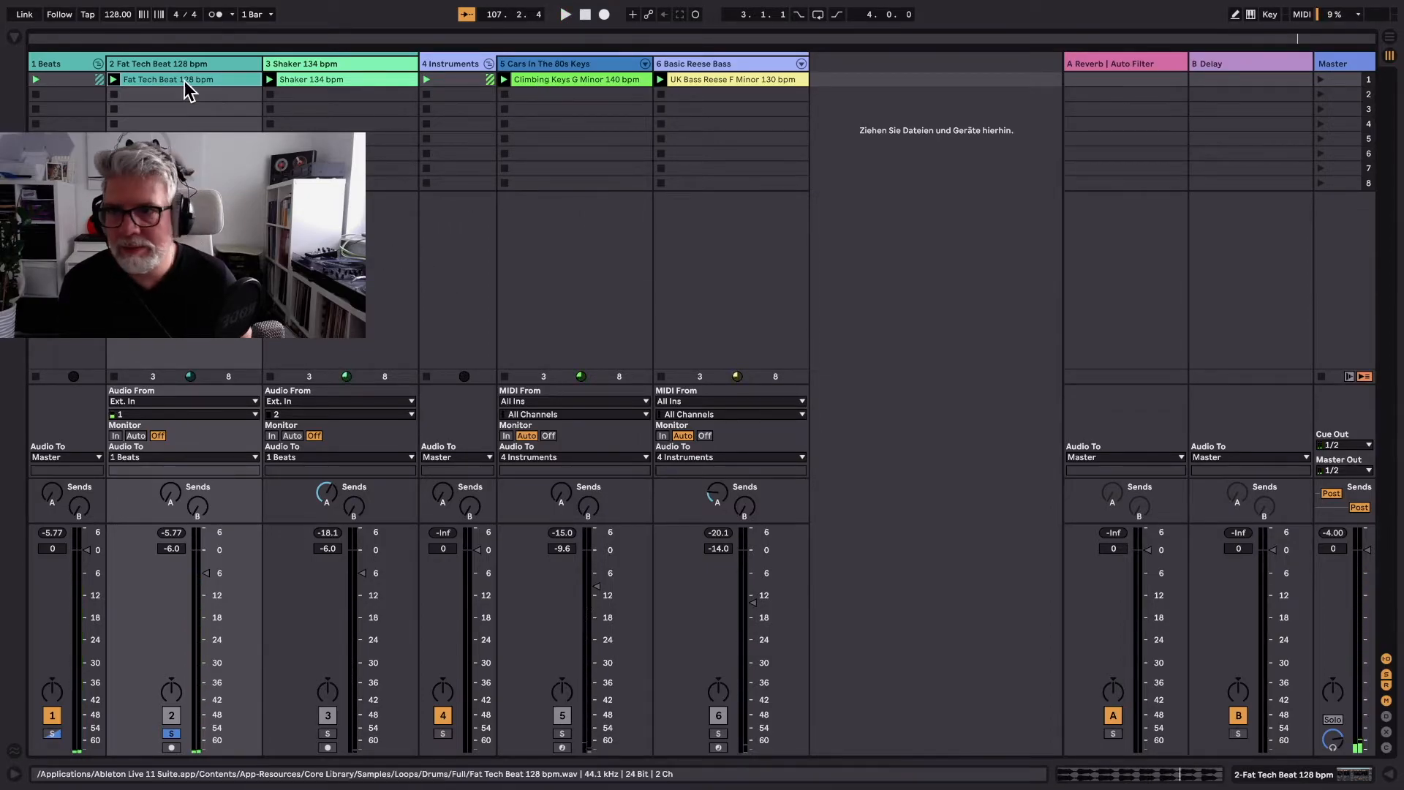
Remove the Reverb envelope from the Fat Tech Beat clip and delete the Reverb from its track.
double_click(184, 81)
right_click(792, 442)
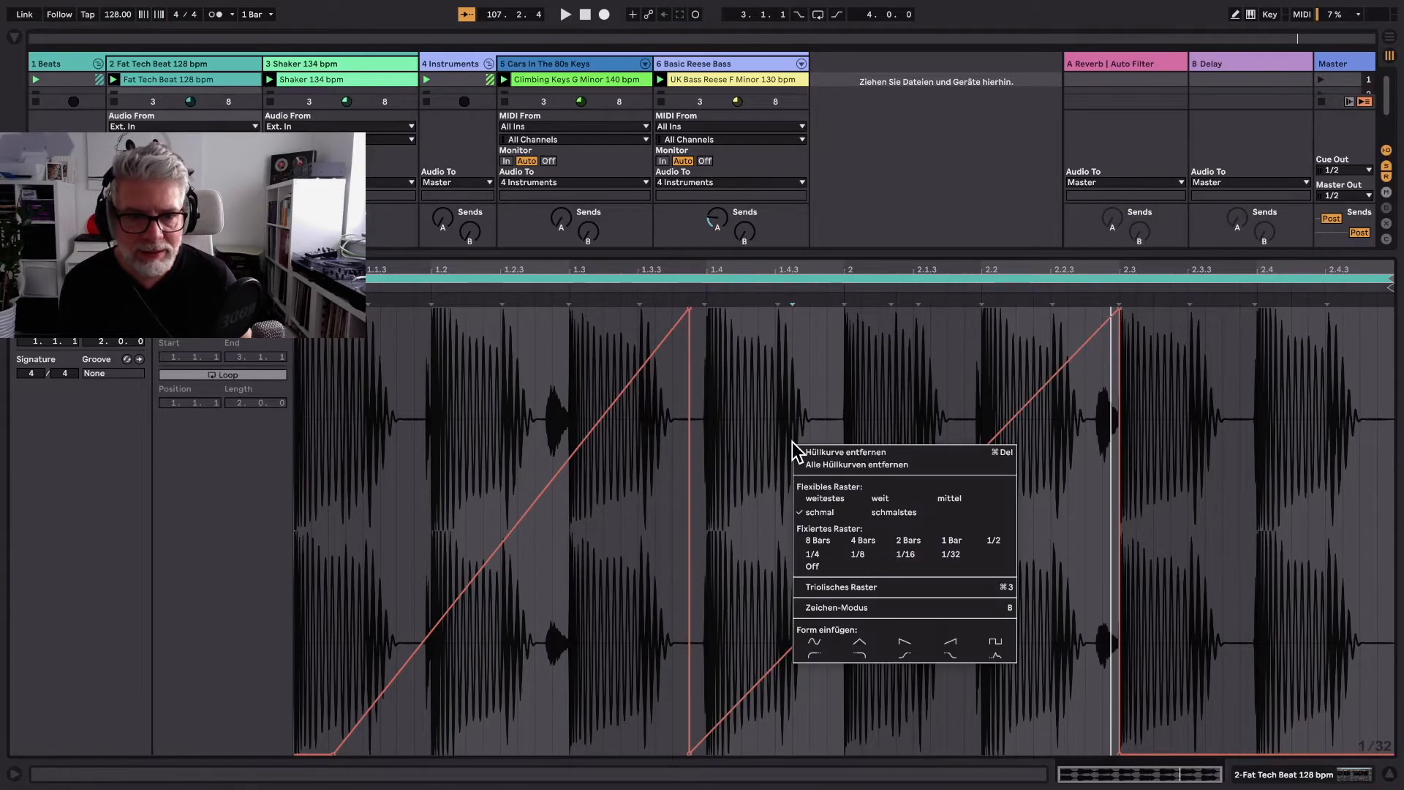
left_click(841, 459)
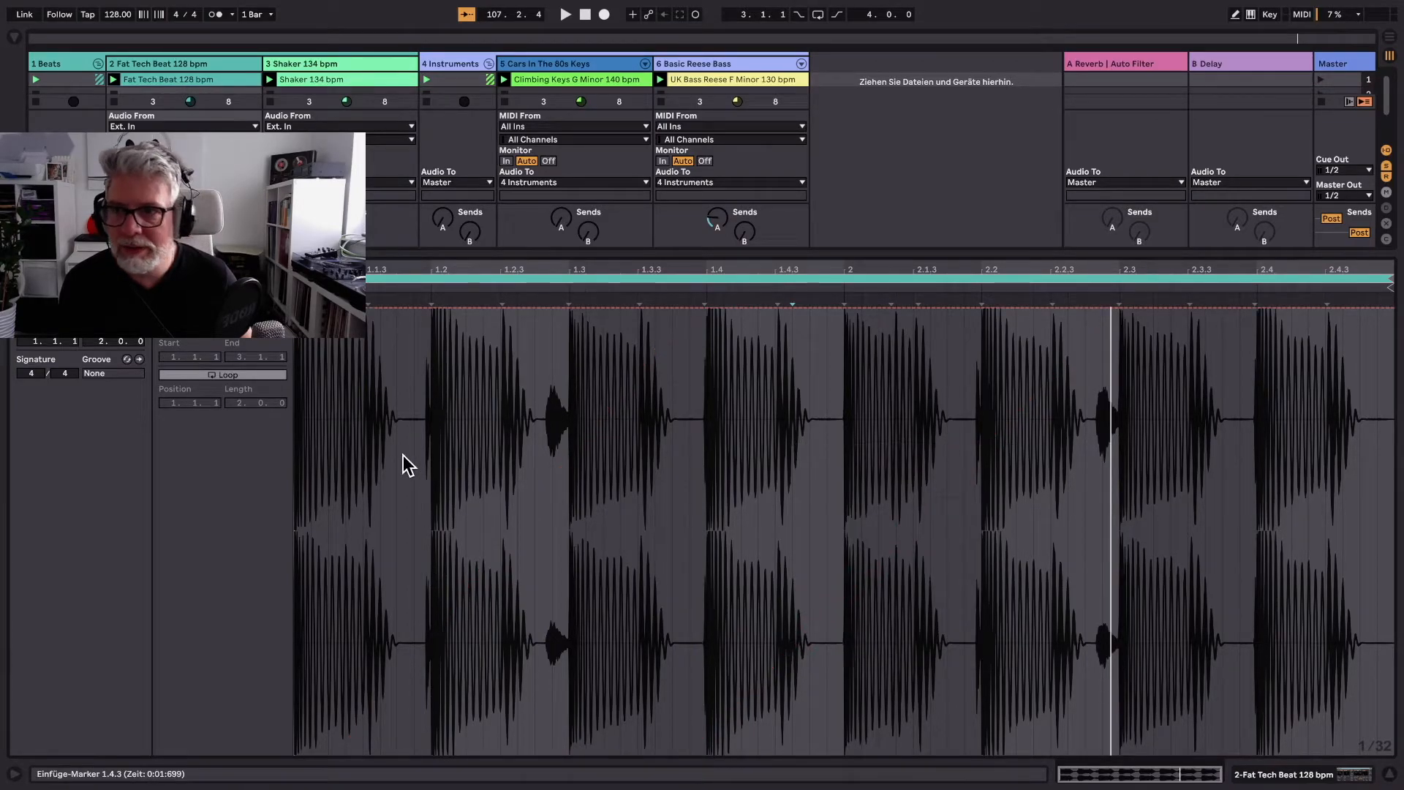
left_click(208, 63)
left_click(326, 606)
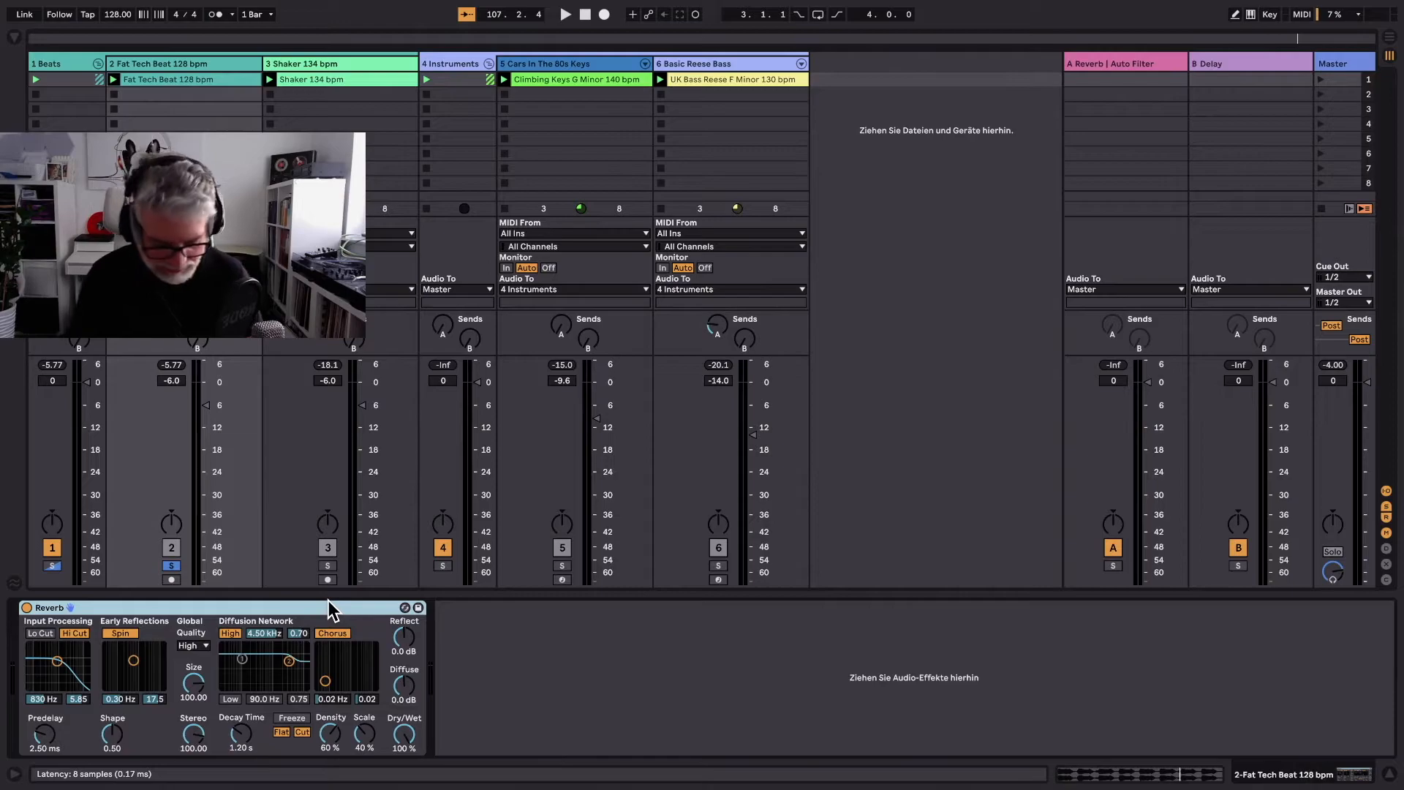
key("Delete")
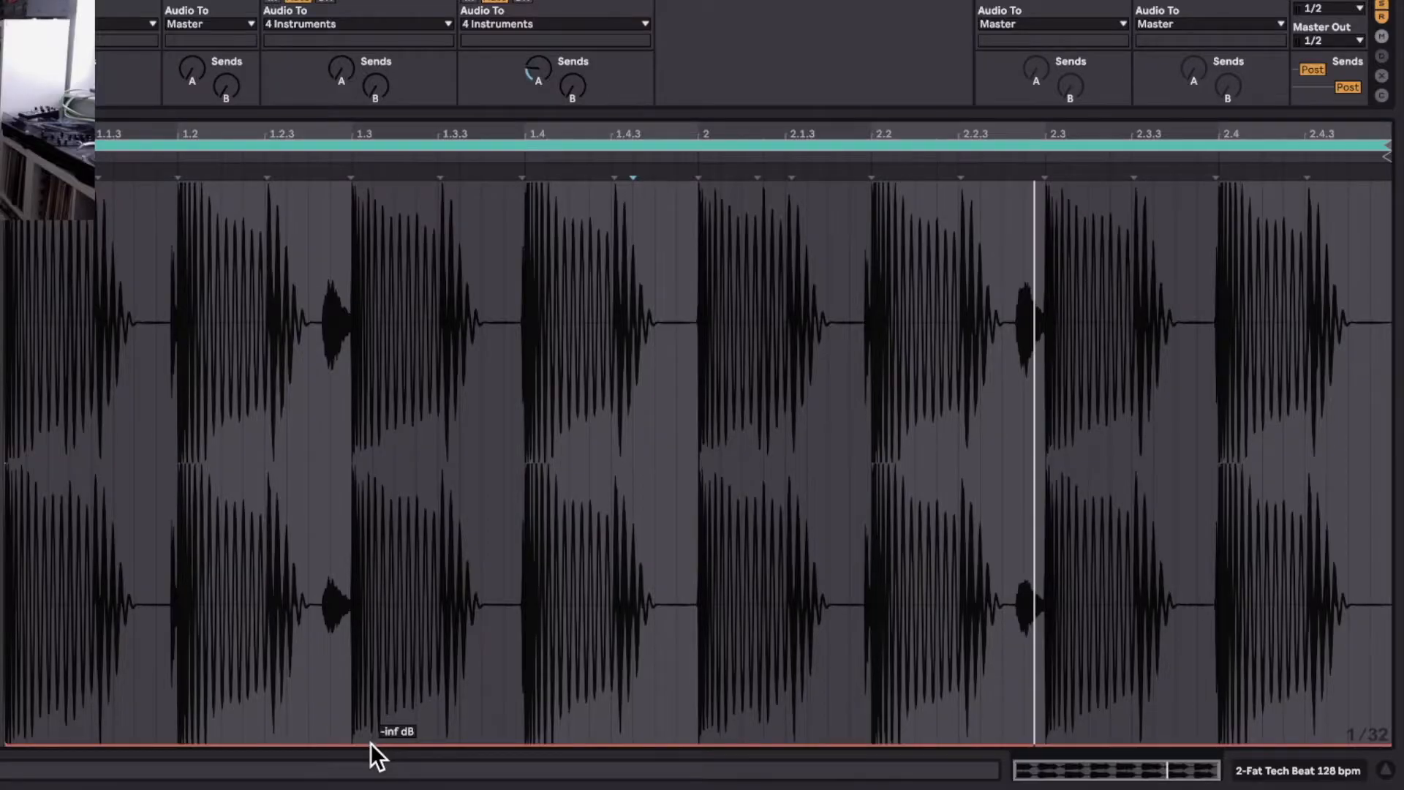
Draw a send A envelope in the Fat Tech Beat clip that ramps up from -inf dB until 1.3.4 and again from about 2.2 to just past 2.3.3.
left_click_drag(370, 743, 481, 745)
left_click(980, 743)
left_click_drag(1023, 741, 1153, 743)
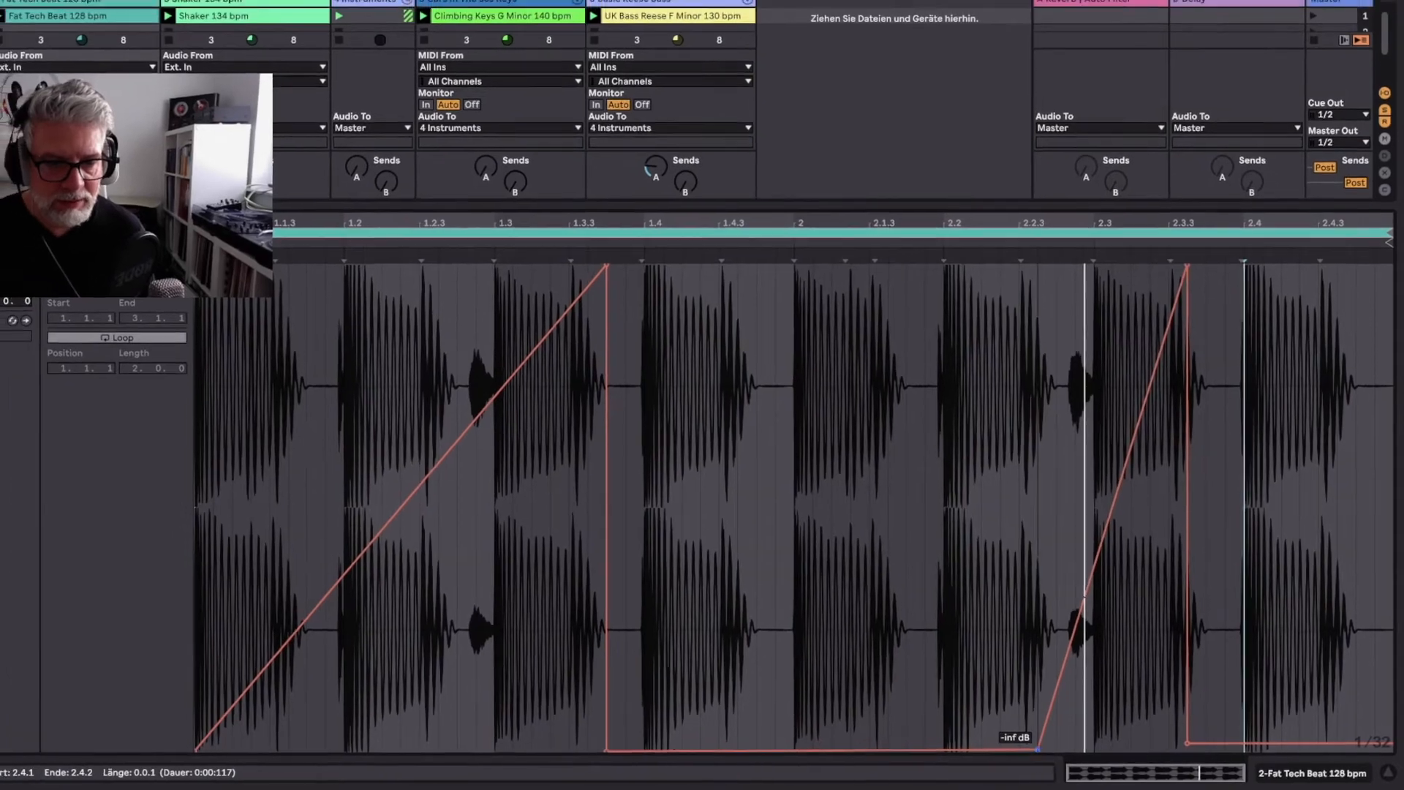
left_click_drag(1037, 748, 926, 748)
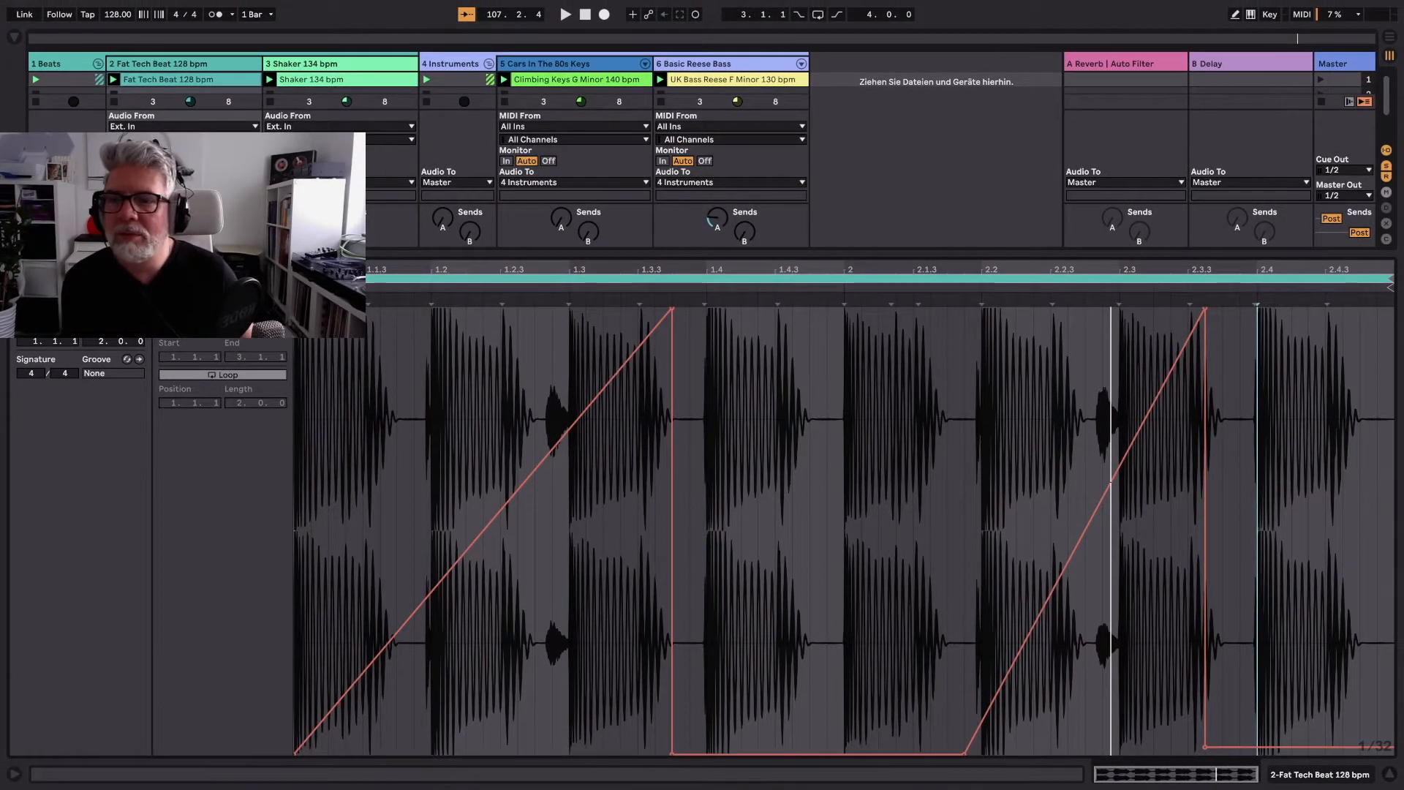
Play the clip with its send A ramps and delete the send A automation on the Fat Tech Beat track.
left_click(113, 79)
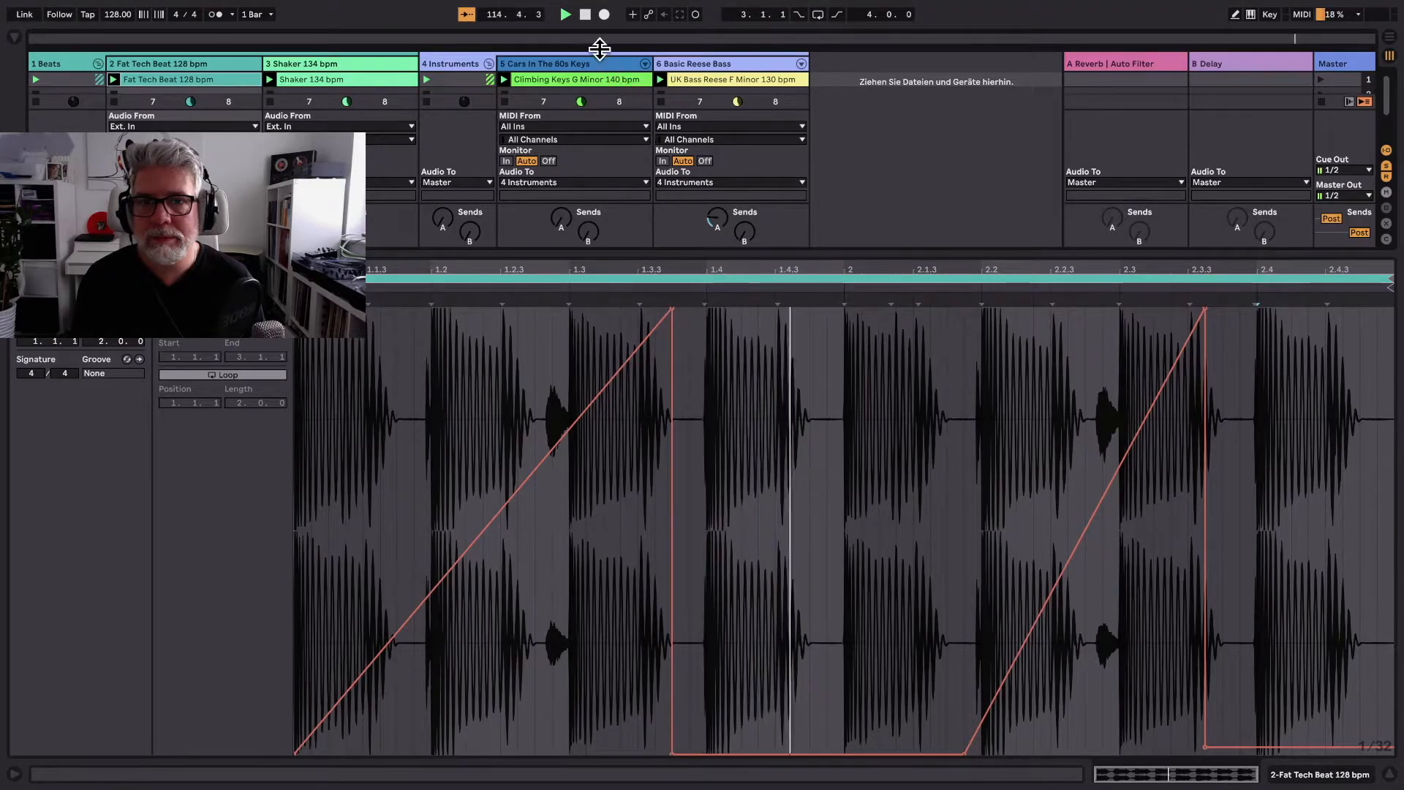
left_click(1389, 775)
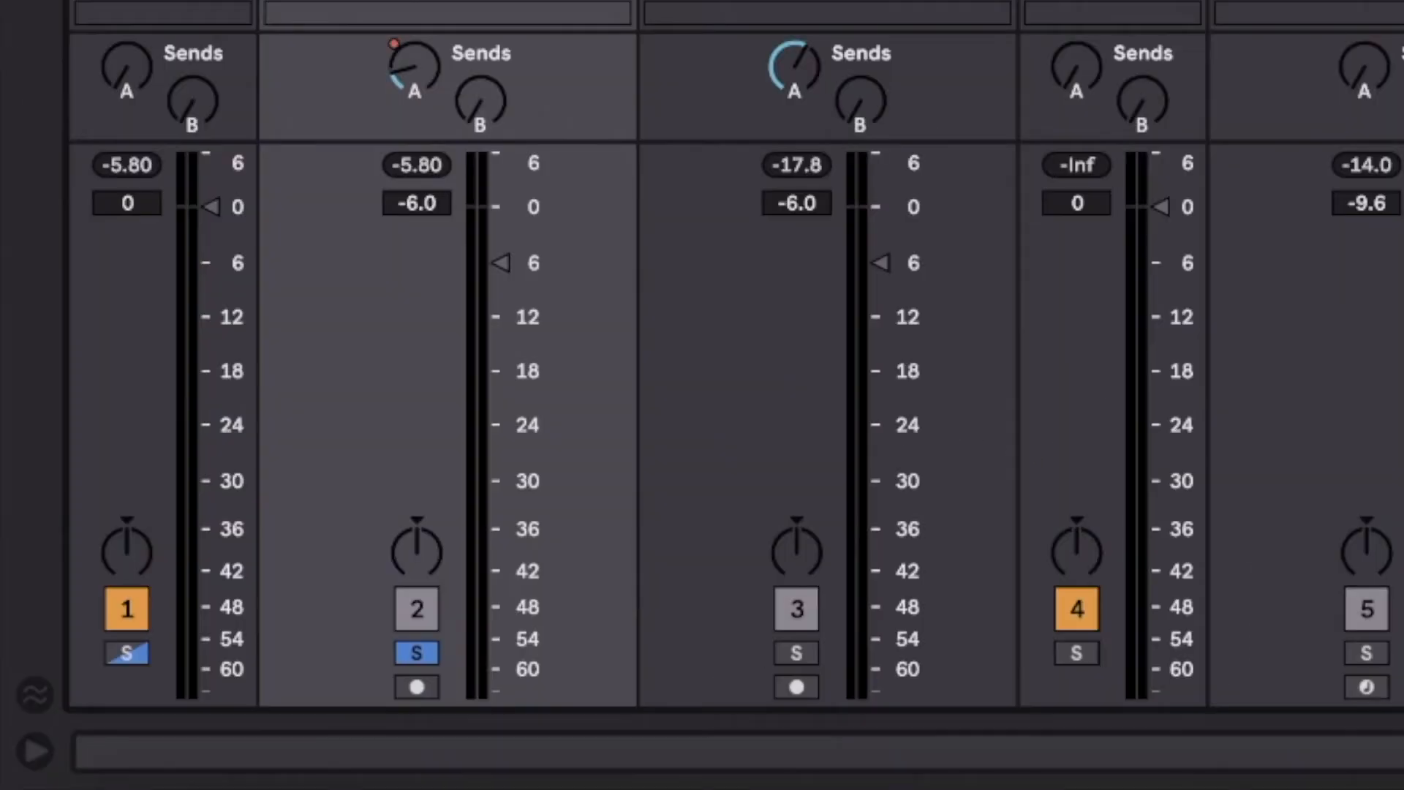
right_click(171, 491)
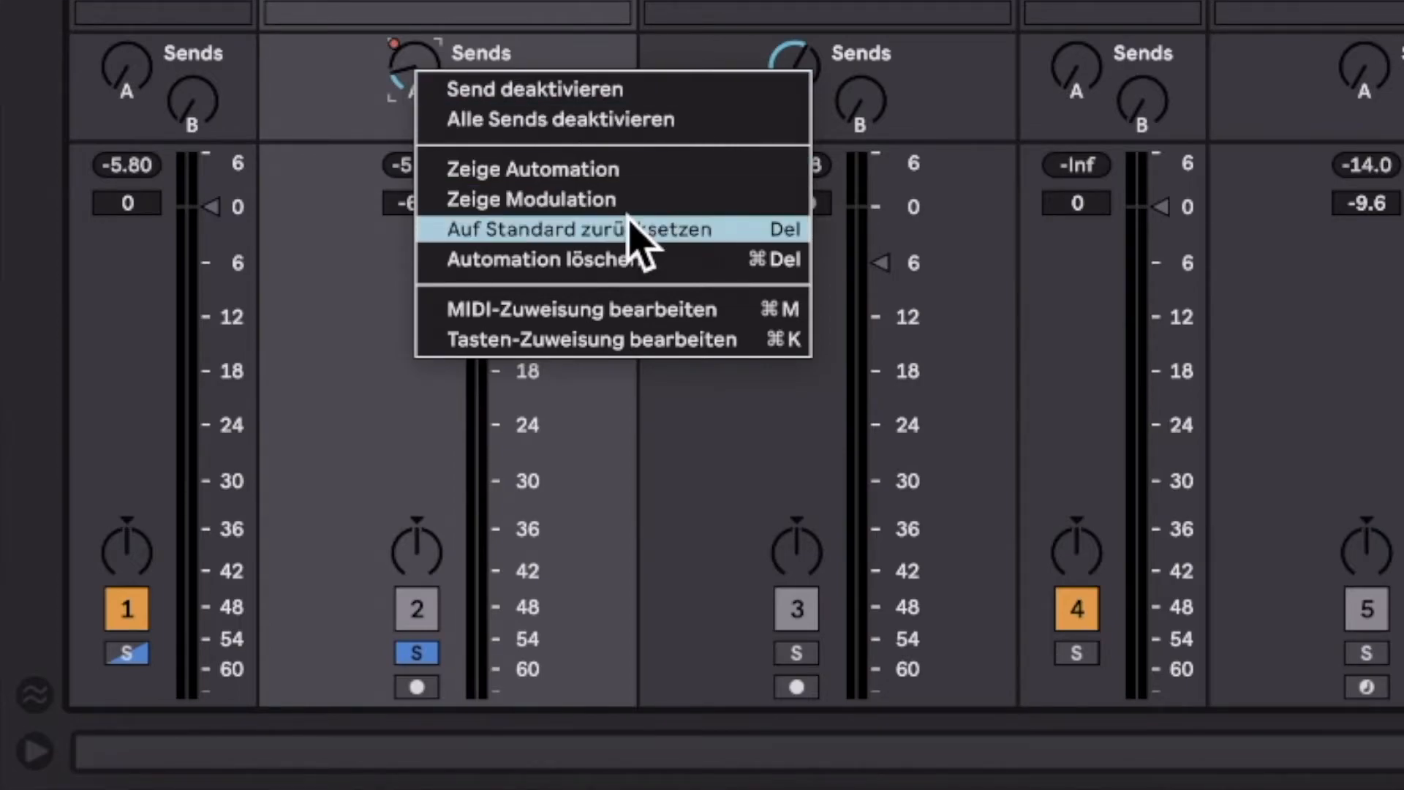
left_click(635, 252)
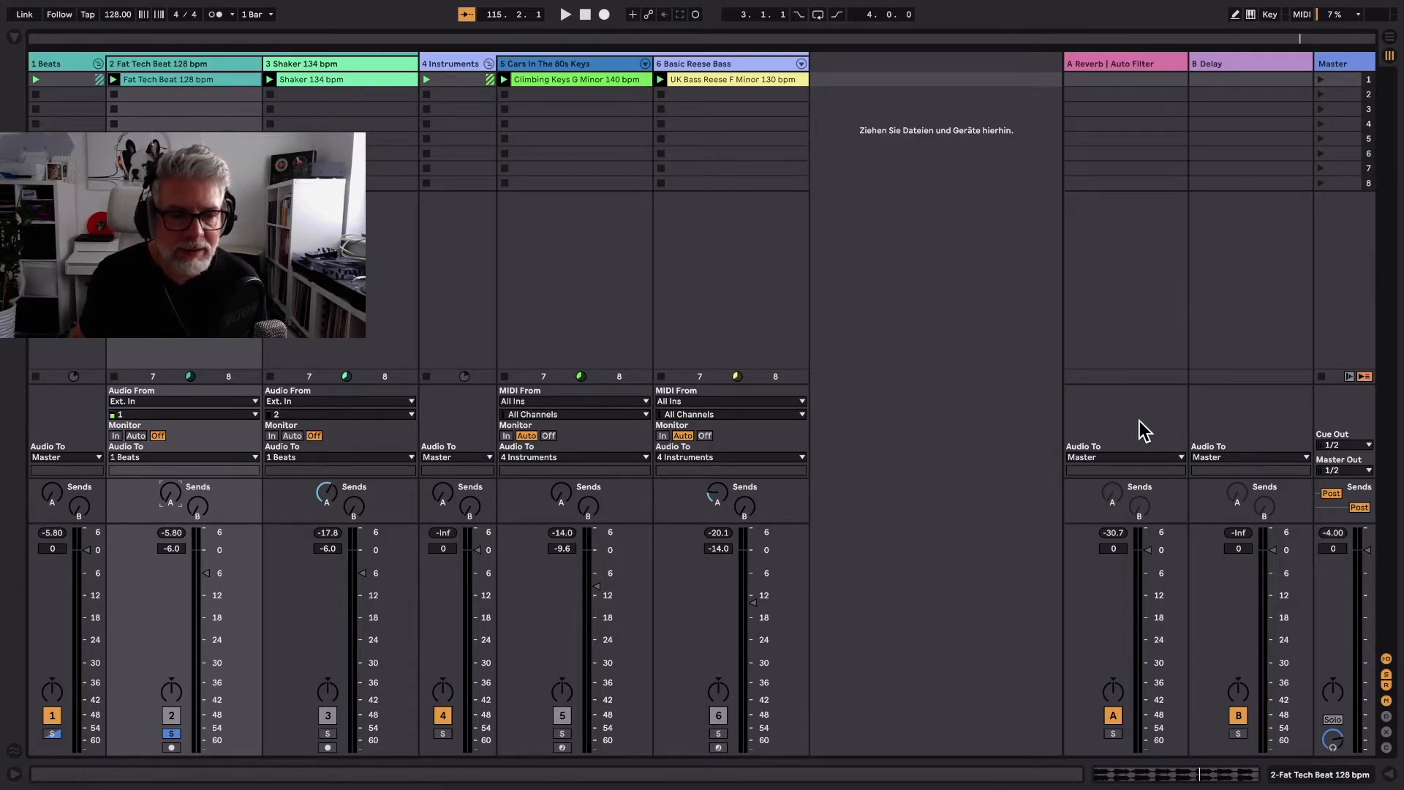
Activate send A on the A Reverb return and turn the Shaker track's send A fully down.
right_click(1111, 491)
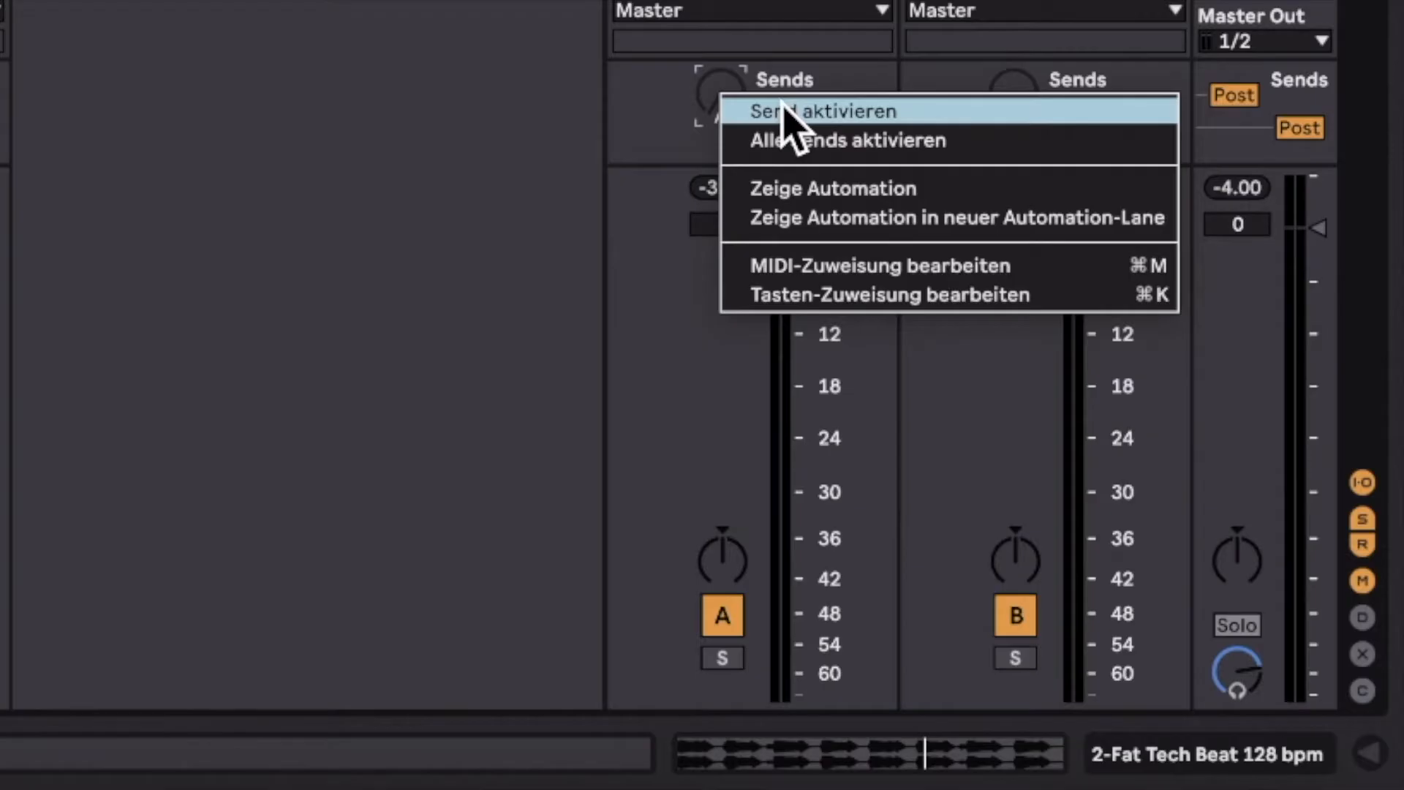
left_click(742, 111)
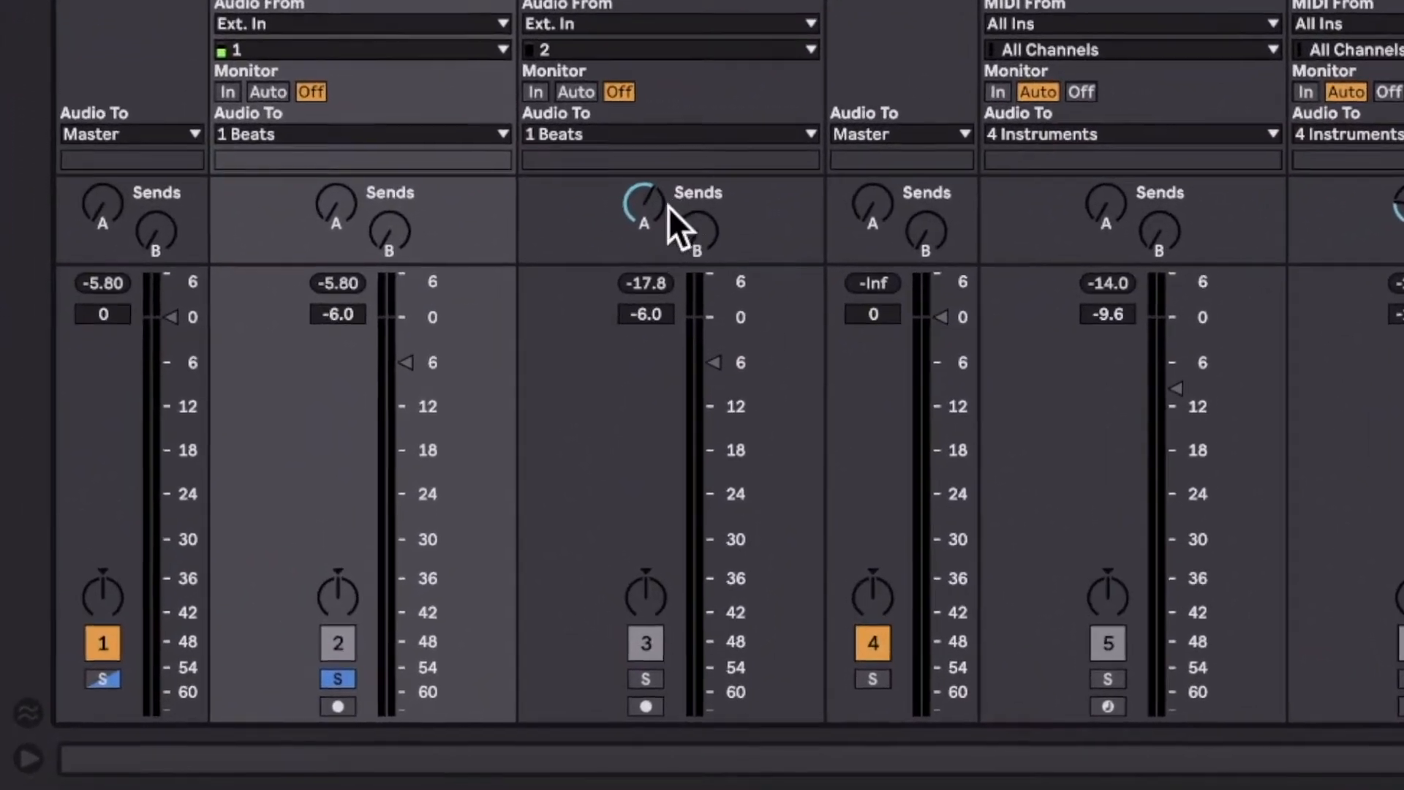
left_click(669, 208)
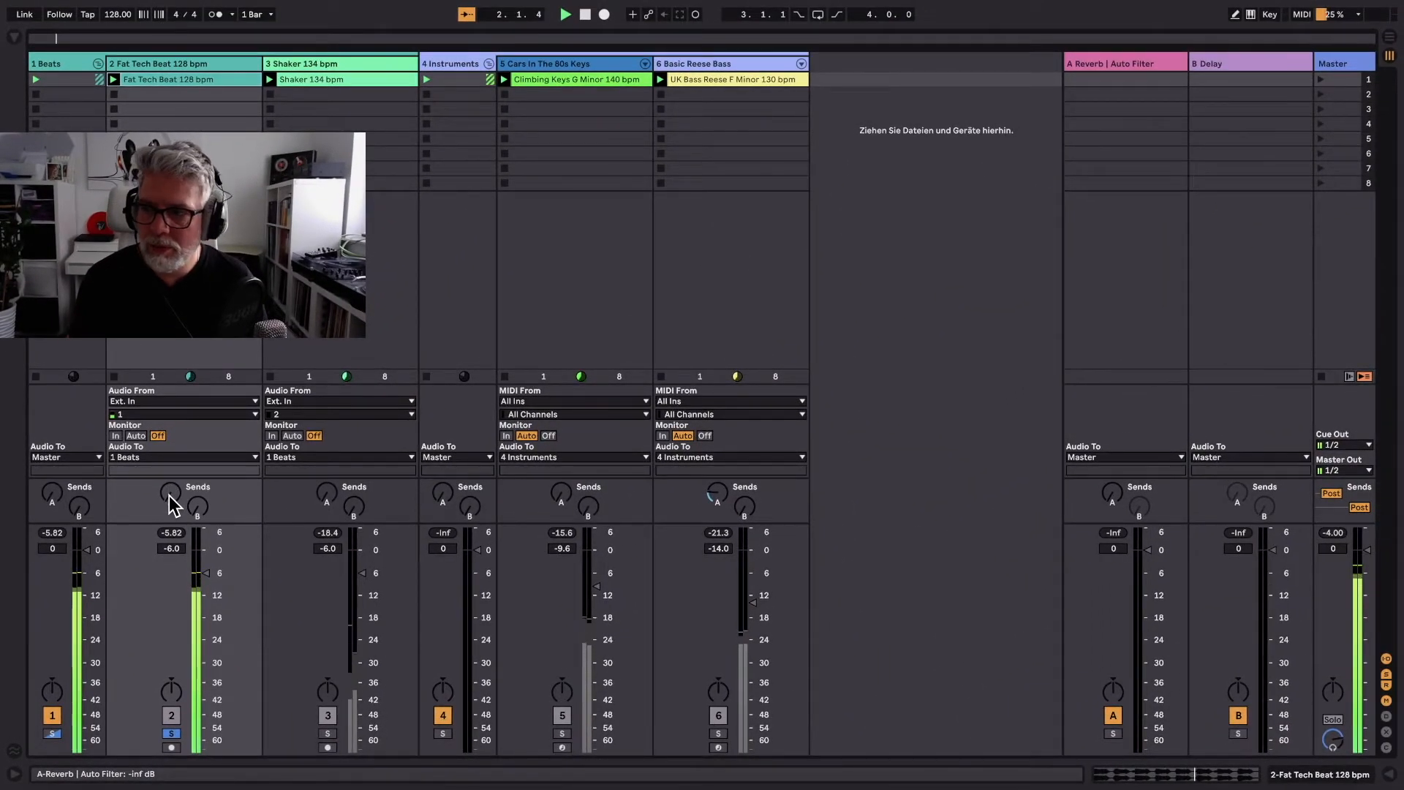
Raise the Fat Tech Beat track's send A and audition the A Reverb return in solo with its own send A.
left_click_drag(169, 496, 169, 485)
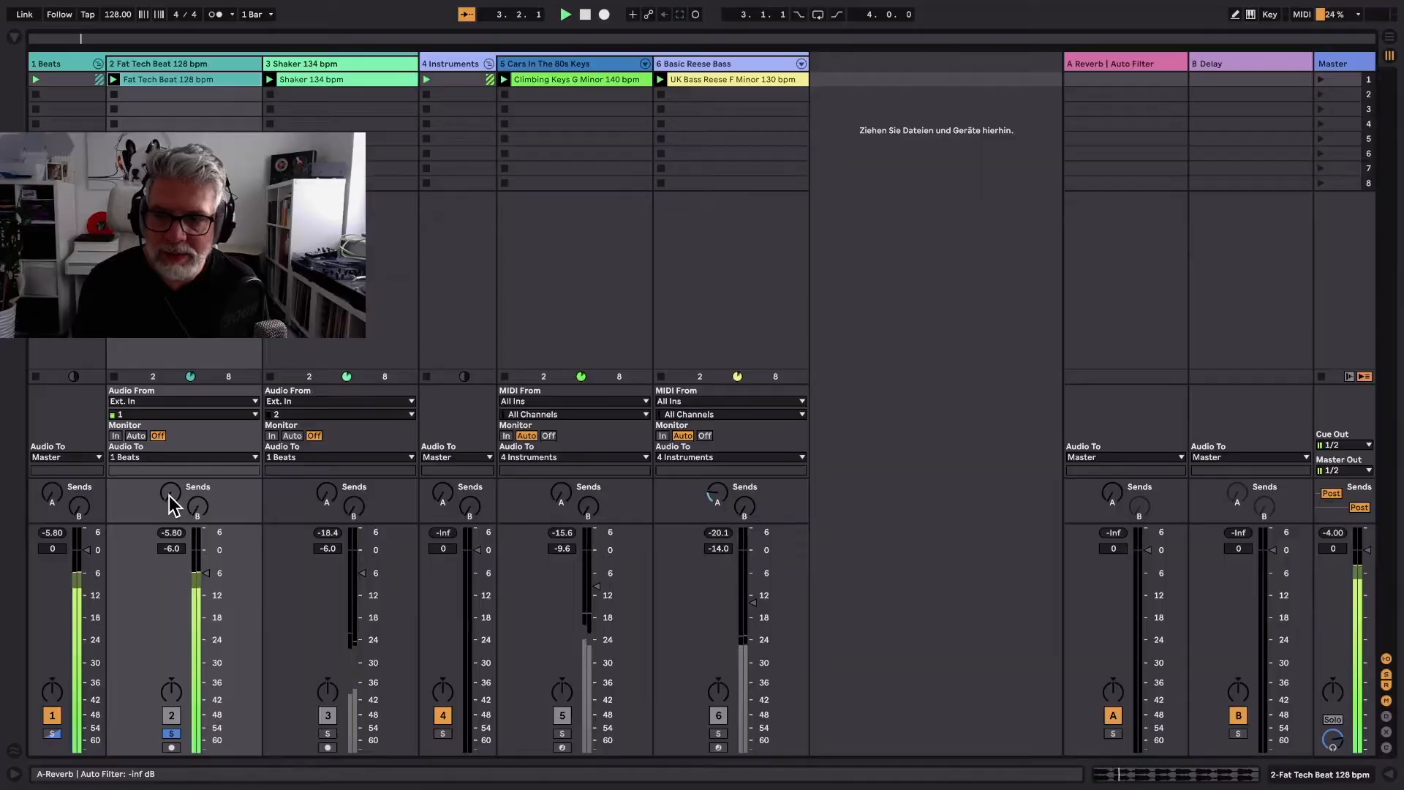
left_click_drag(411, 361, 412, 343)
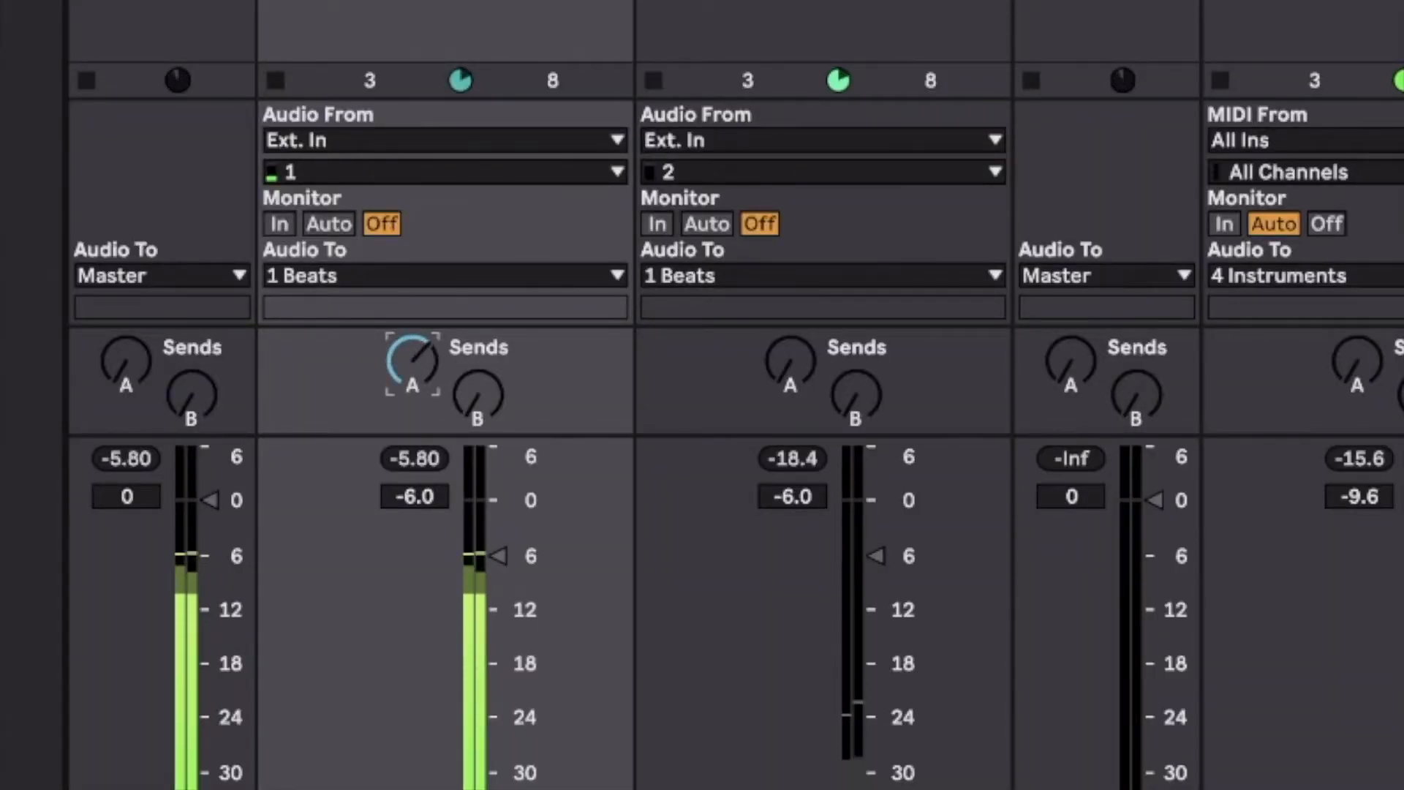
left_click_drag(412, 360, 412, 347)
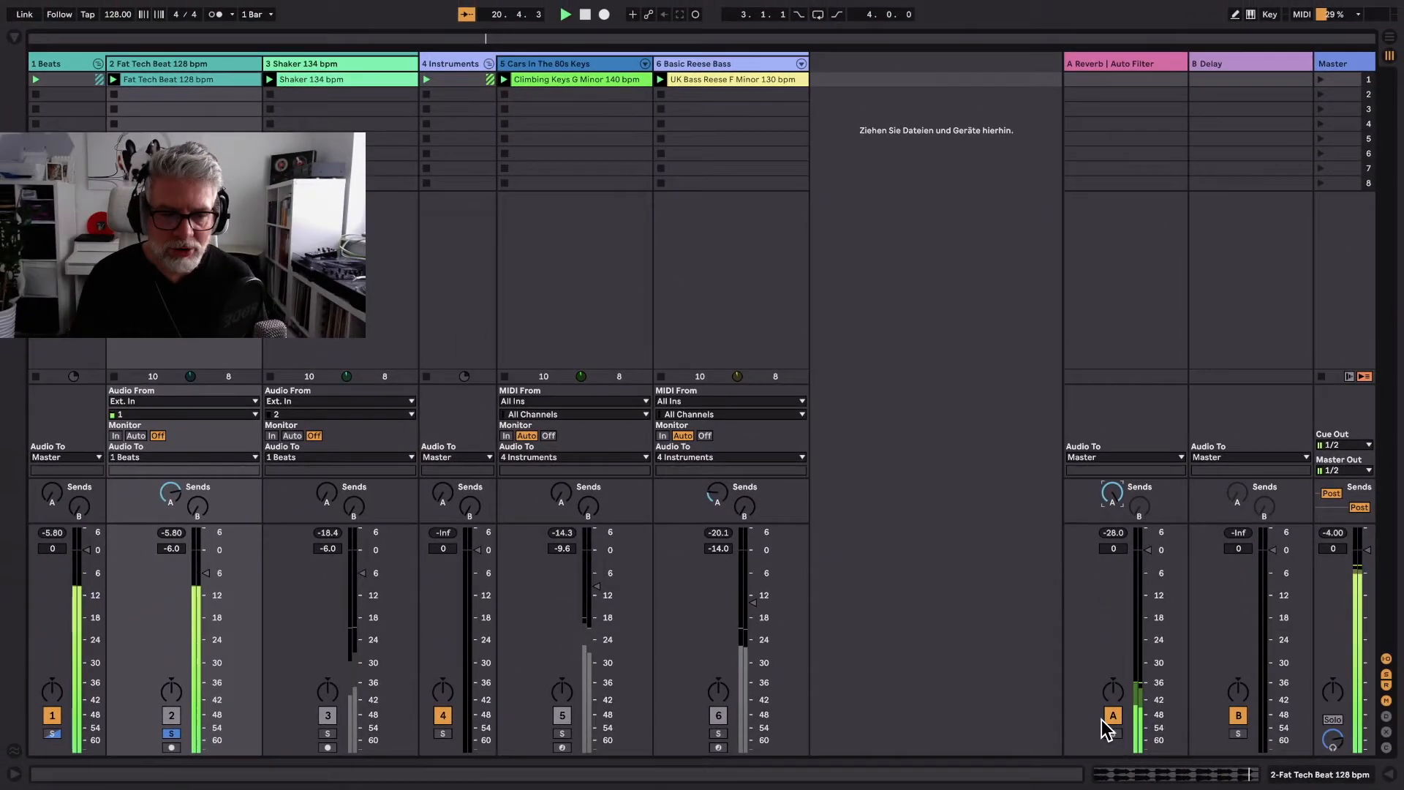
left_click(1112, 733)
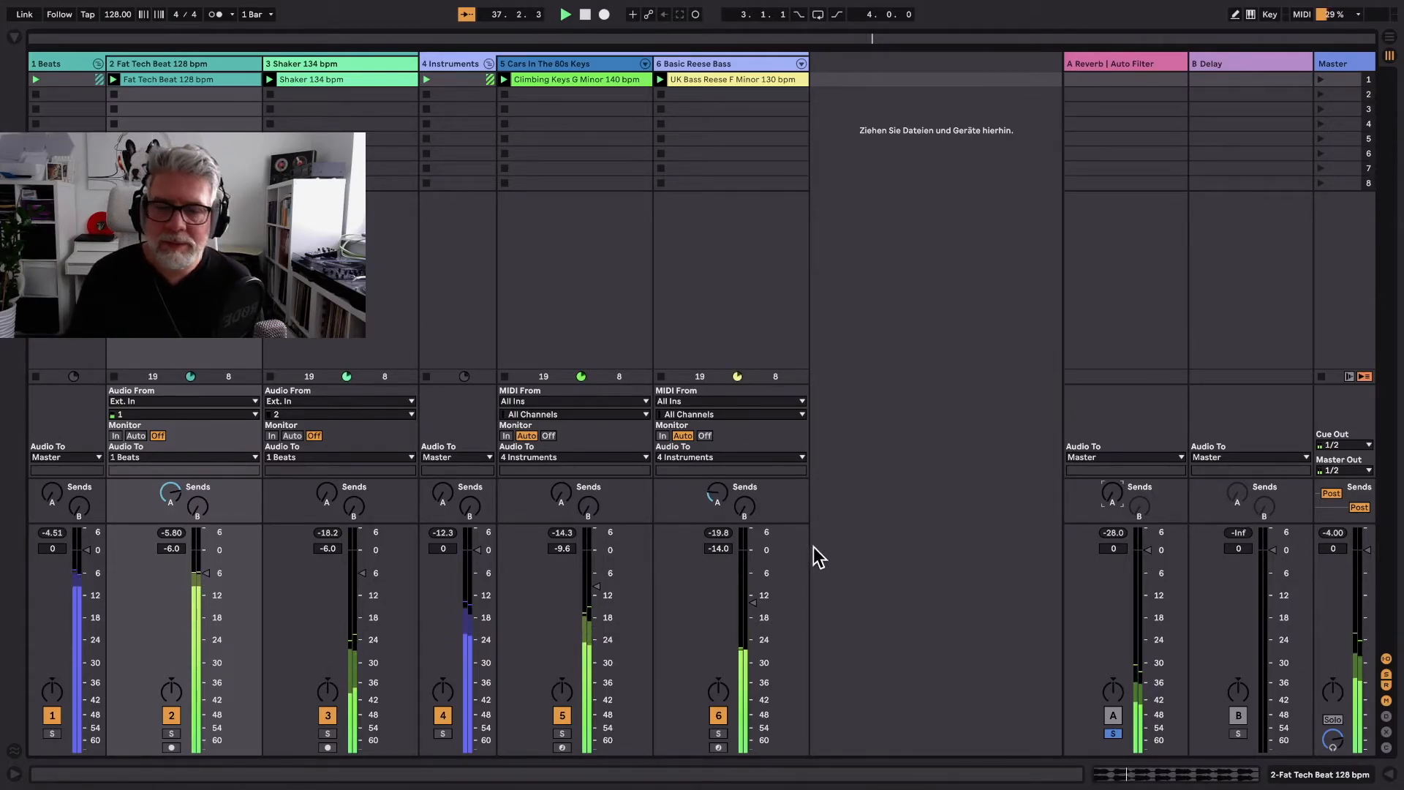
left_click(1113, 733)
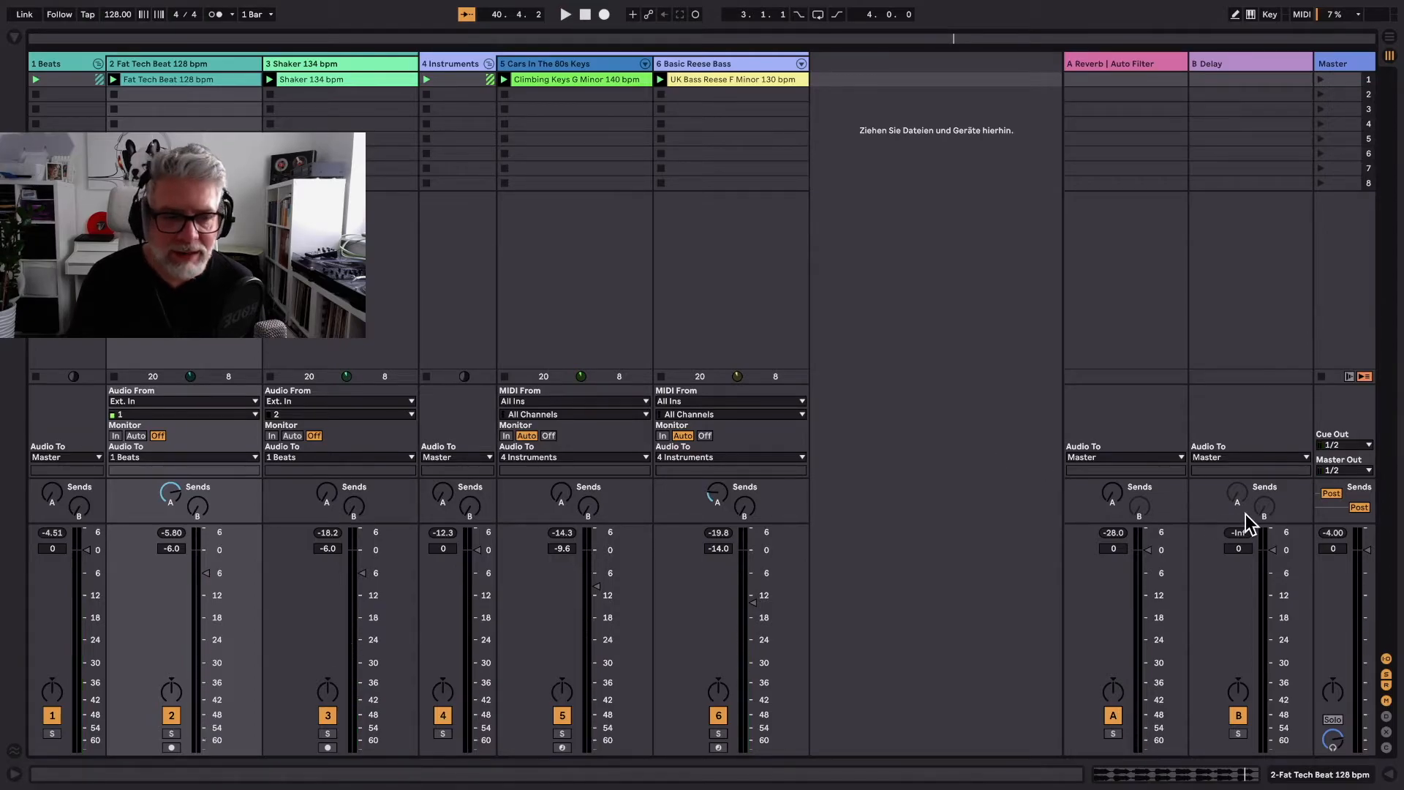
Deactivate send A on the A Reverb return and activate send B on the B Delay return.
right_click(1112, 494)
left_click(1141, 505)
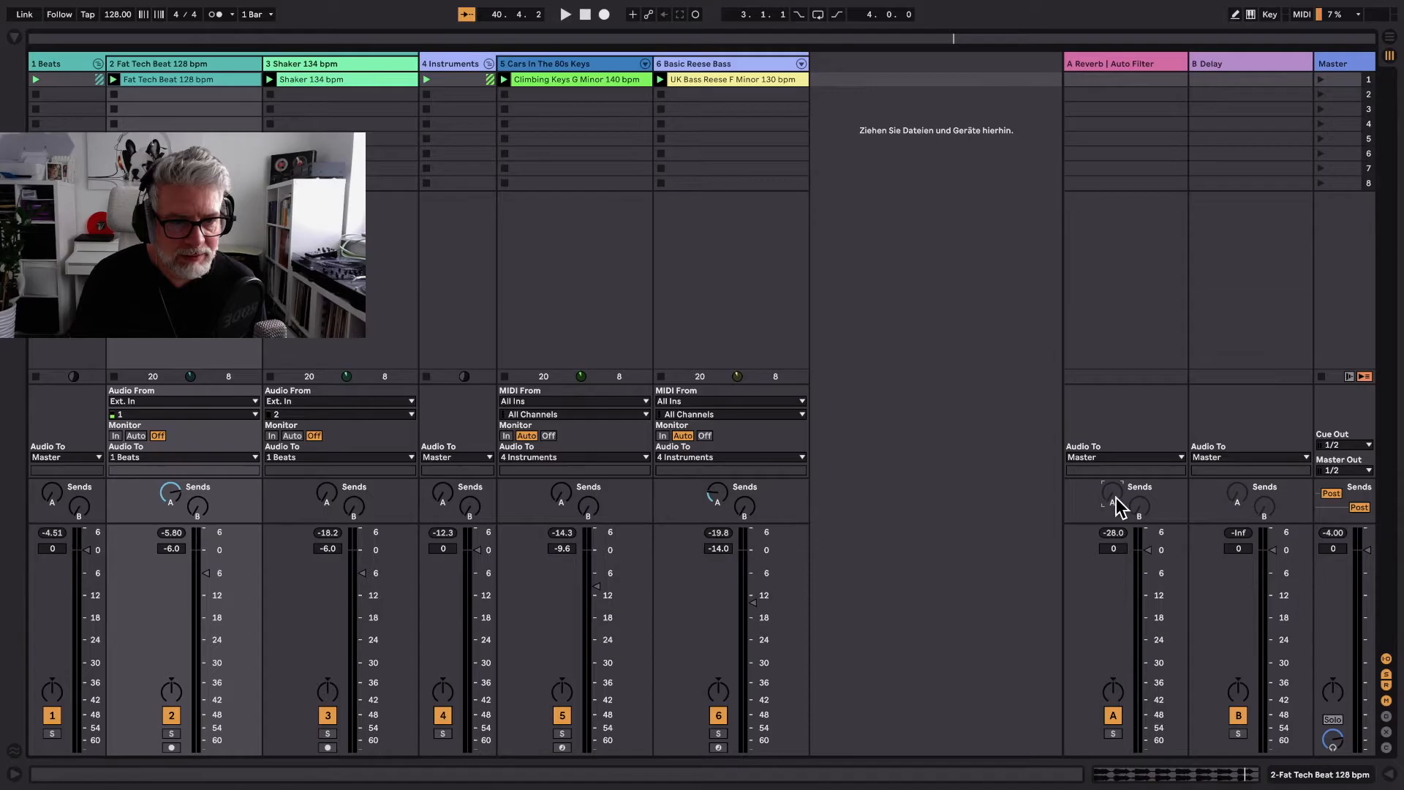
right_click(1143, 506)
left_click(1185, 517)
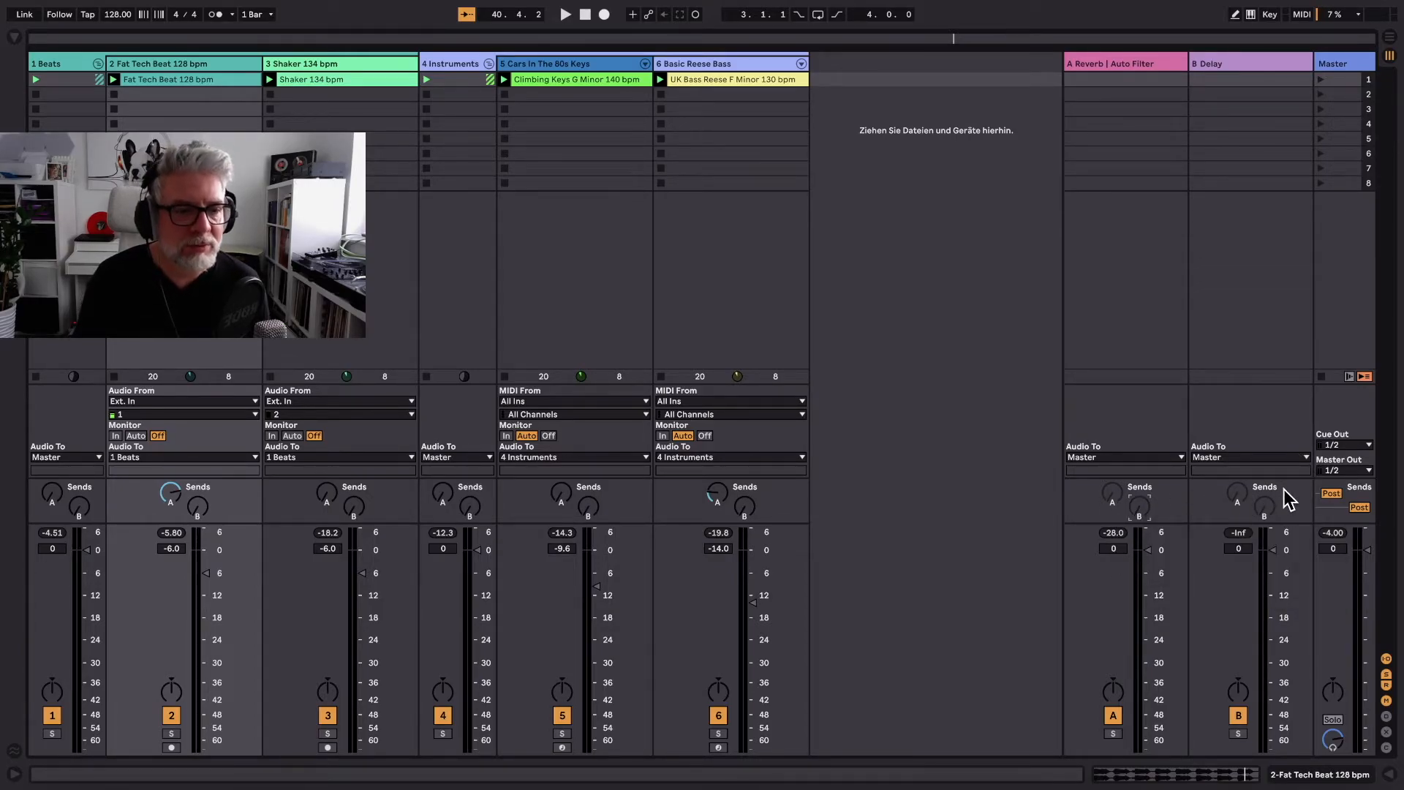
right_click(1264, 505)
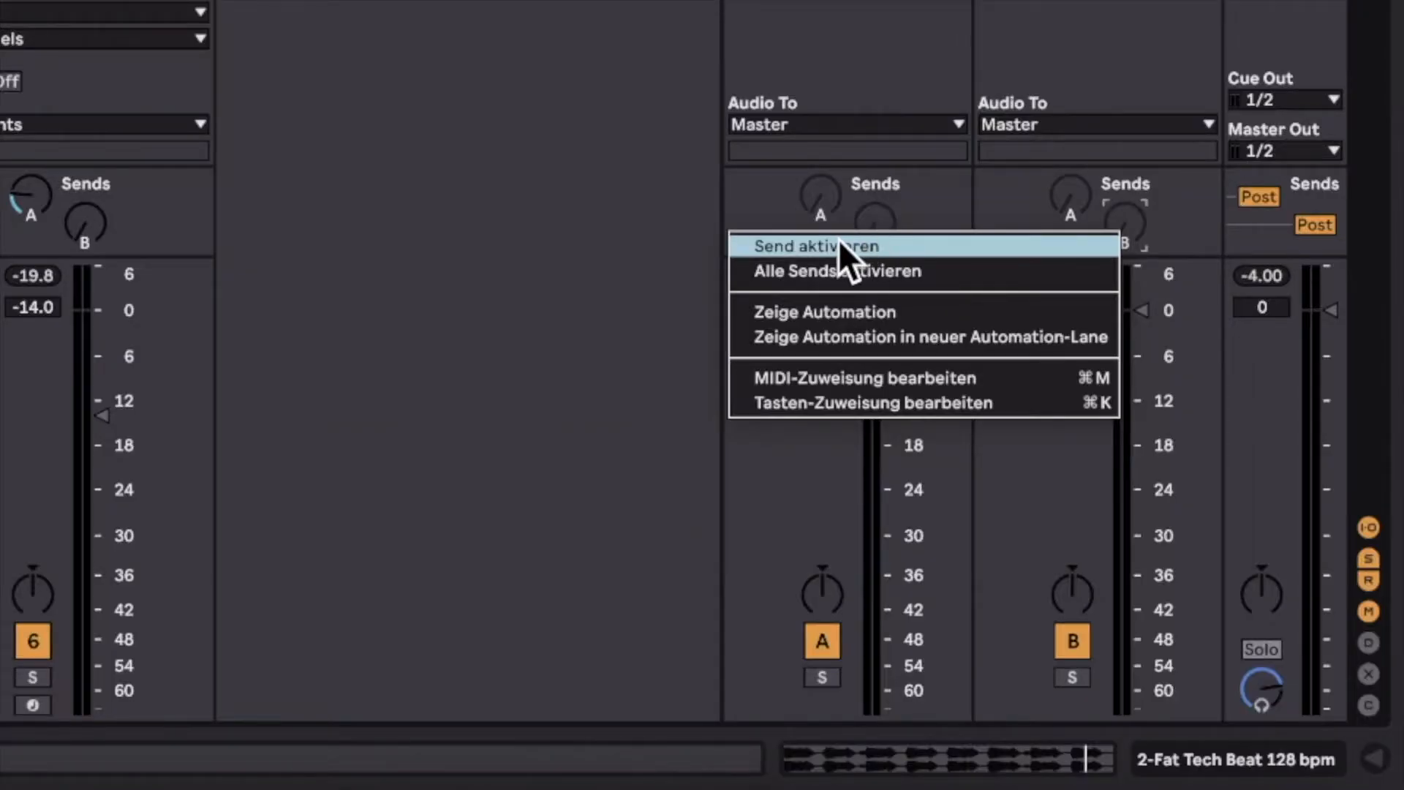
left_click(1129, 518)
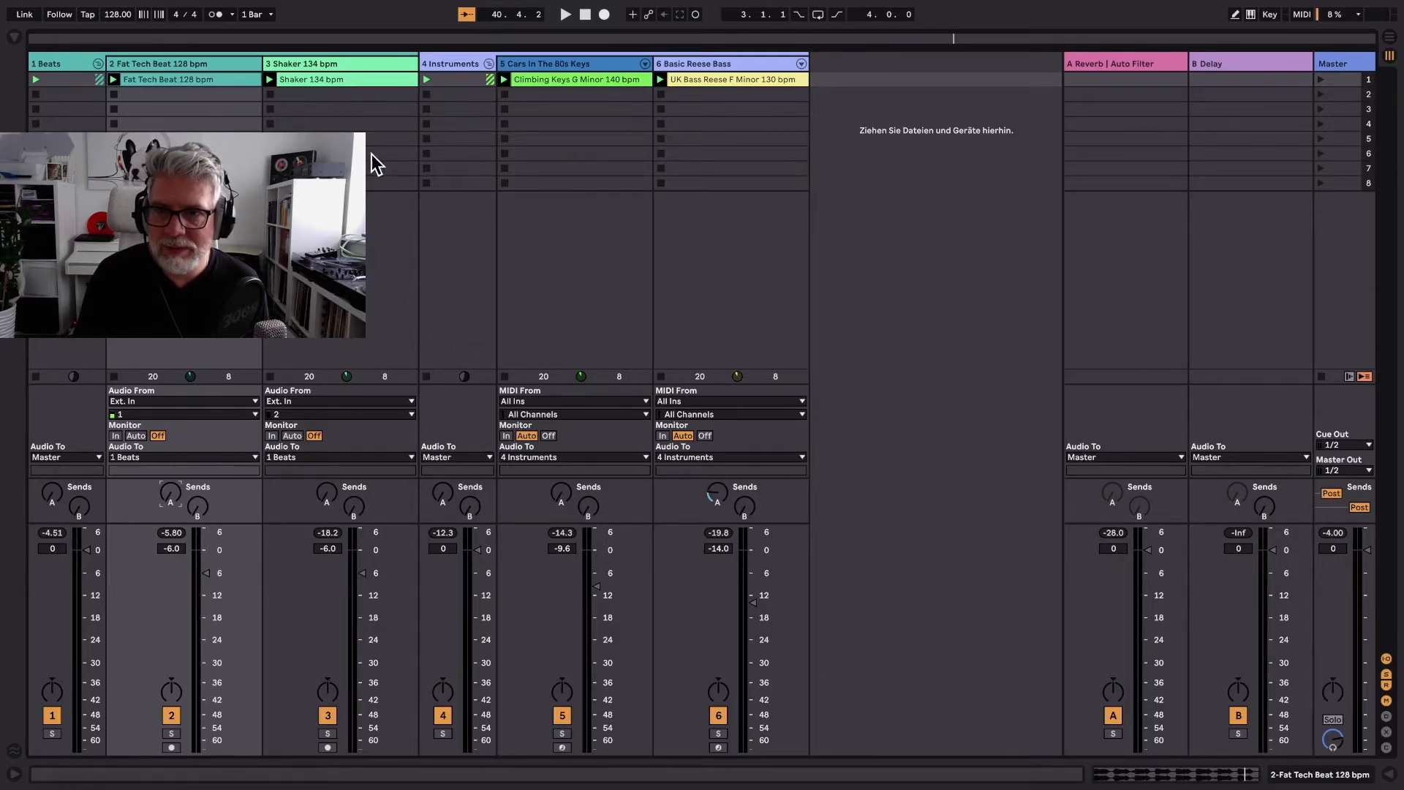
Solo the Cars In The 80s Keys track, start playback and raise its send B.
left_click(537, 77)
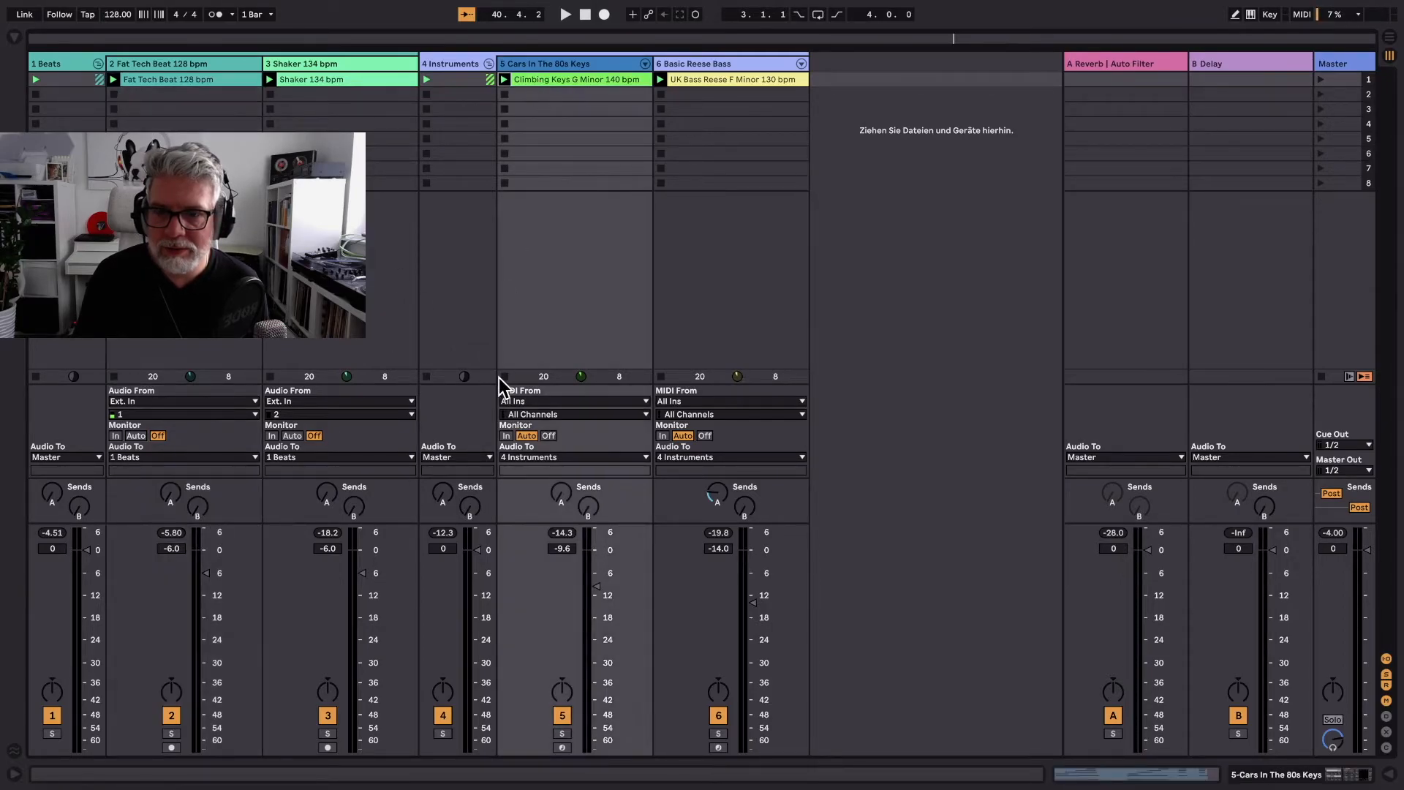
left_click(561, 733)
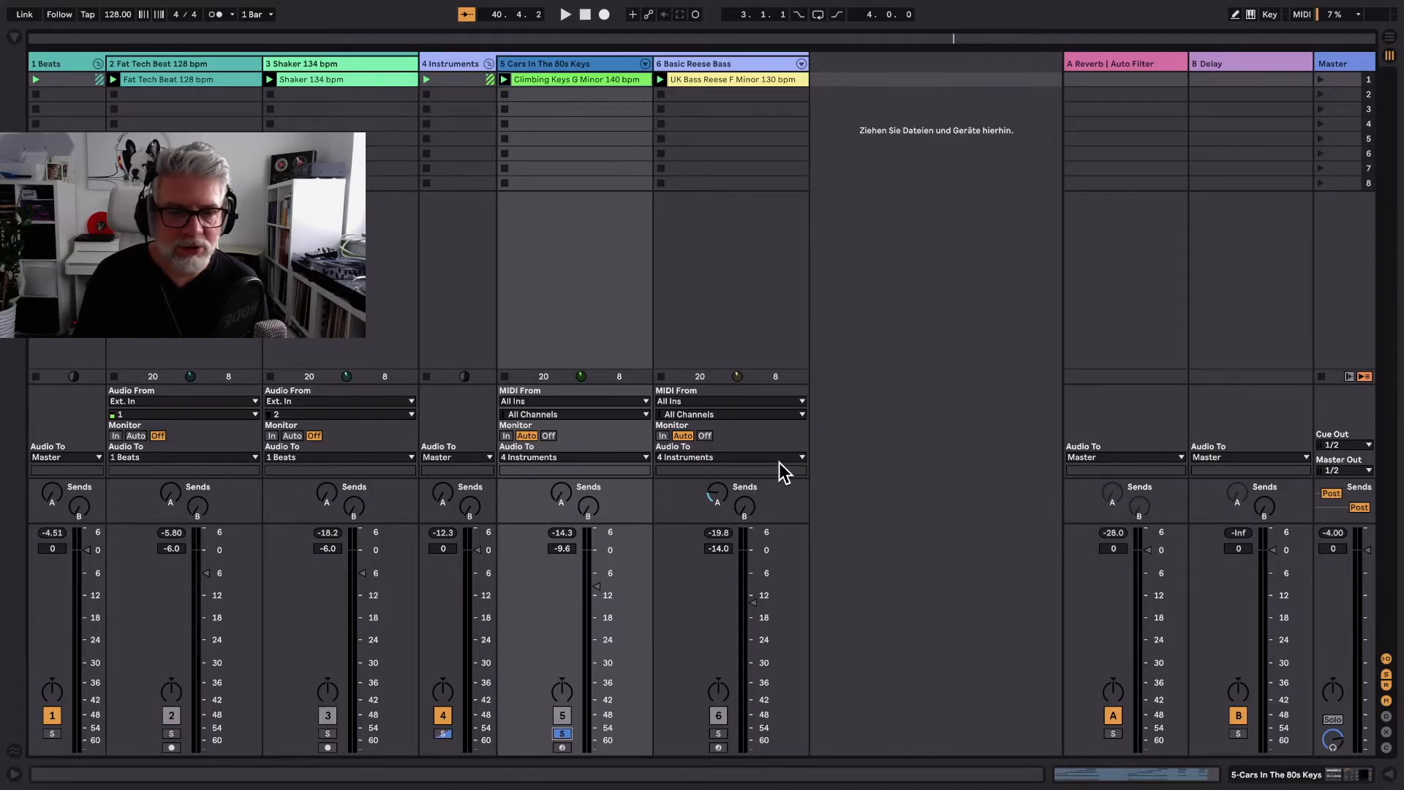
key("space")
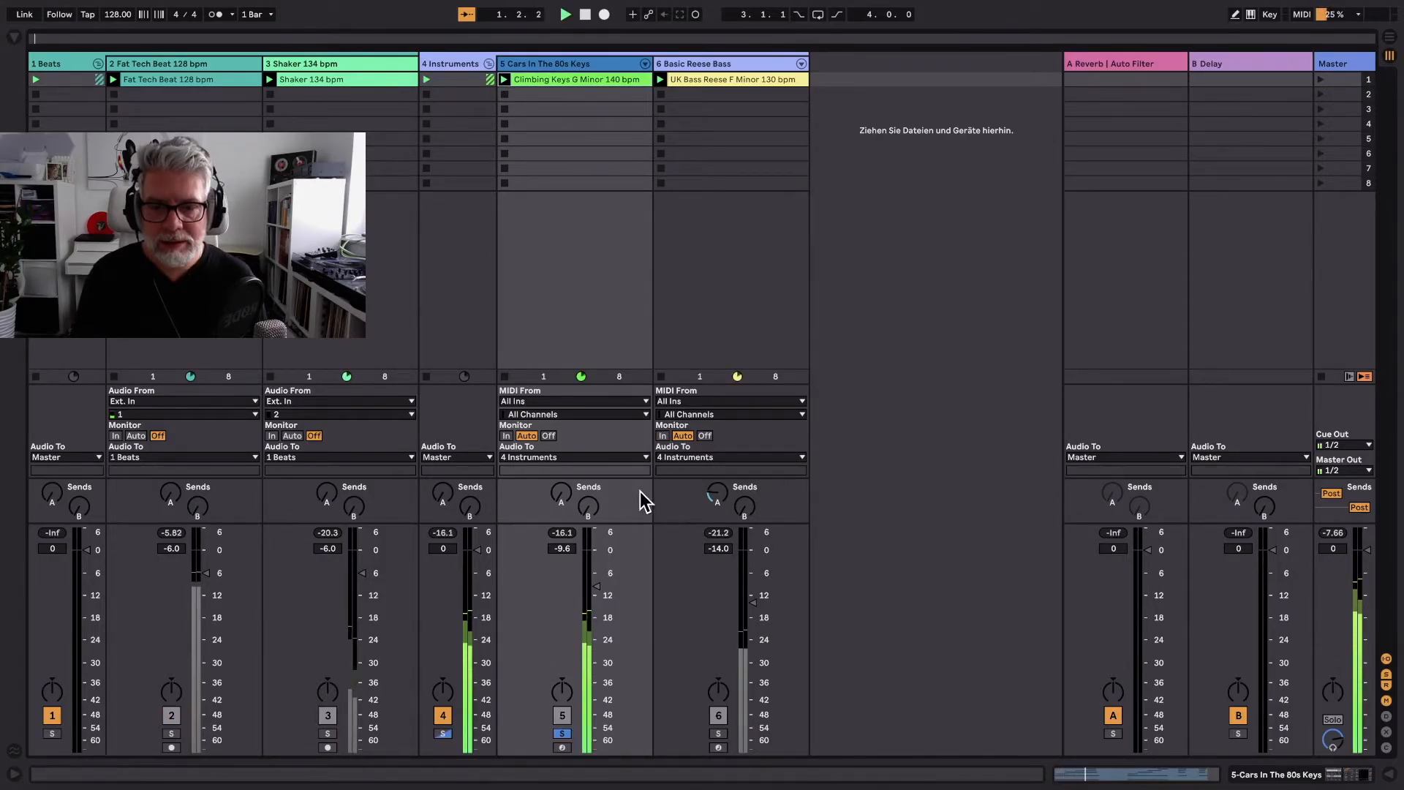
left_click_drag(586, 507, 587, 467)
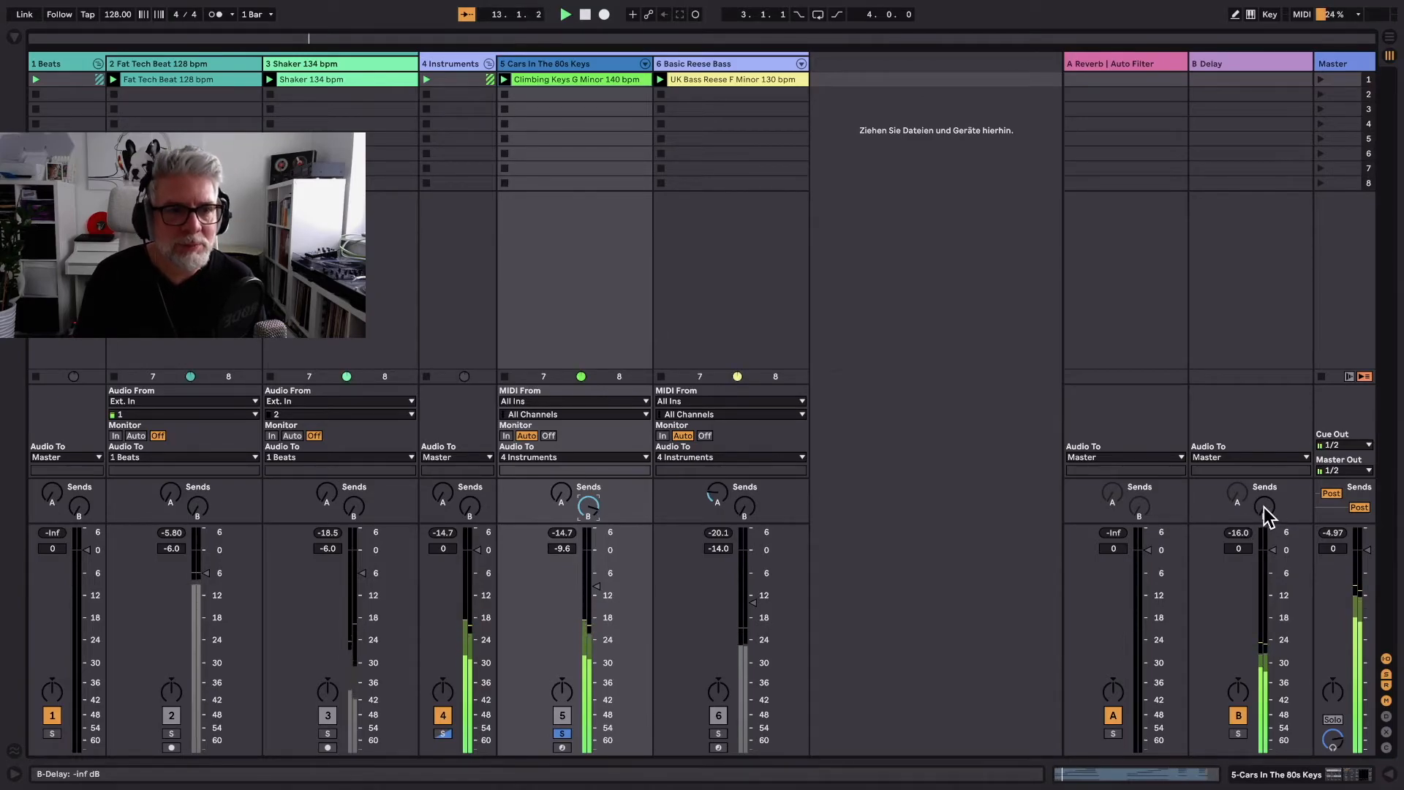
Raise the B Delay return's own send B to about -1.6 dB and lower it again during playback.
left_click_drag(1261, 512, 1262, 509)
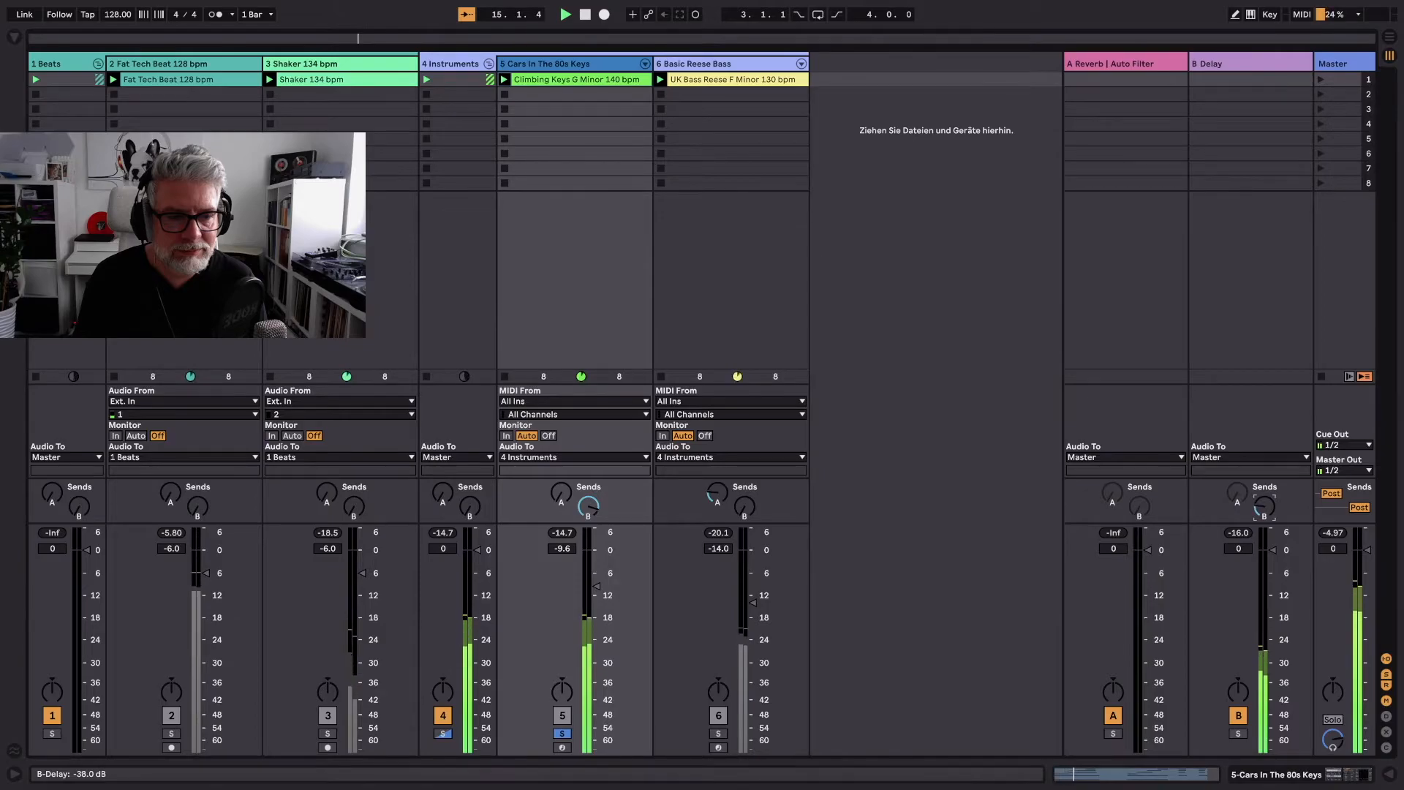
left_click_drag(1261, 510, 1262, 508)
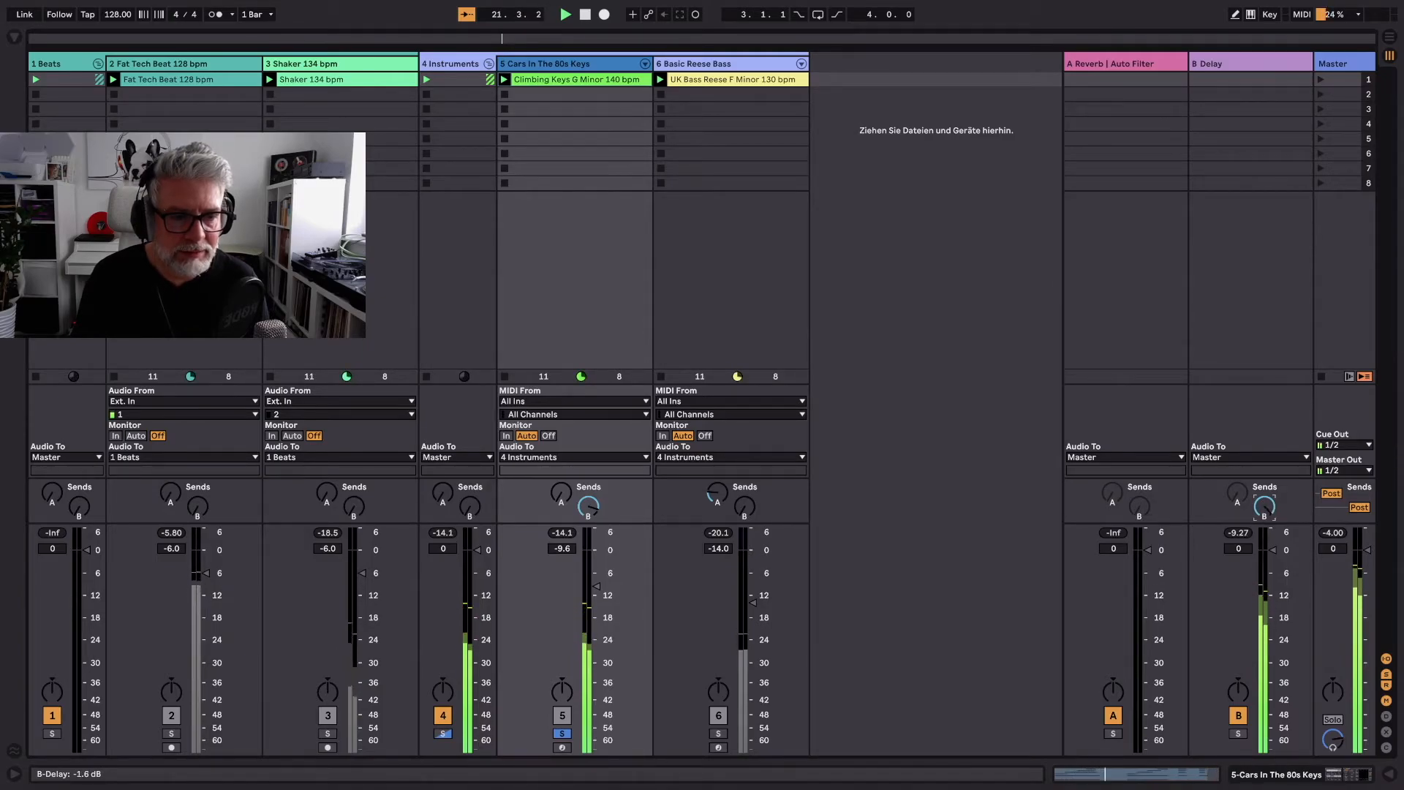
left_click_drag(1266, 514, 1265, 528)
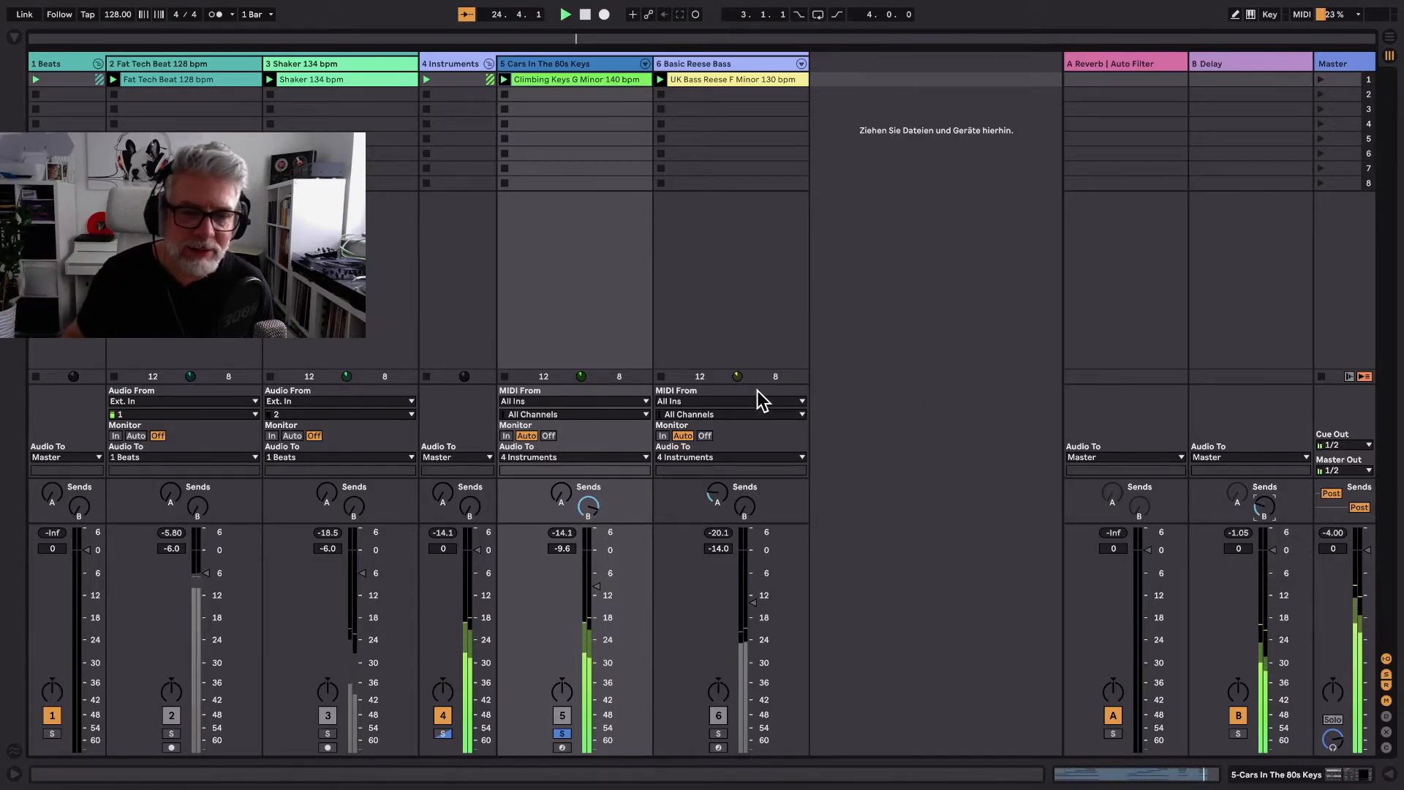
Stop playback, turn the Basic Reese Bass track's send A fully down and reset the Cars In The 80s Keys volume to 0 dB.
left_click(585, 15)
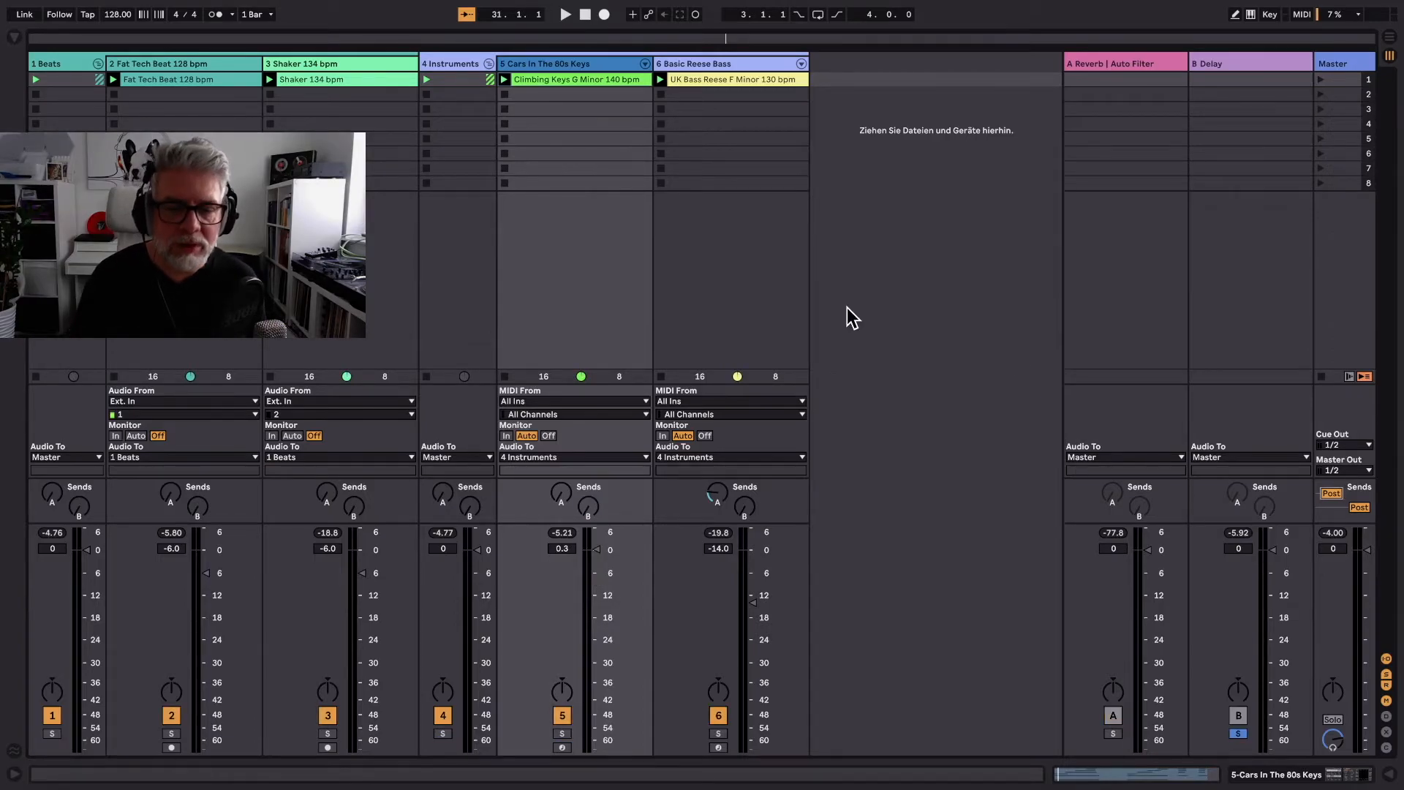
left_click(715, 492)
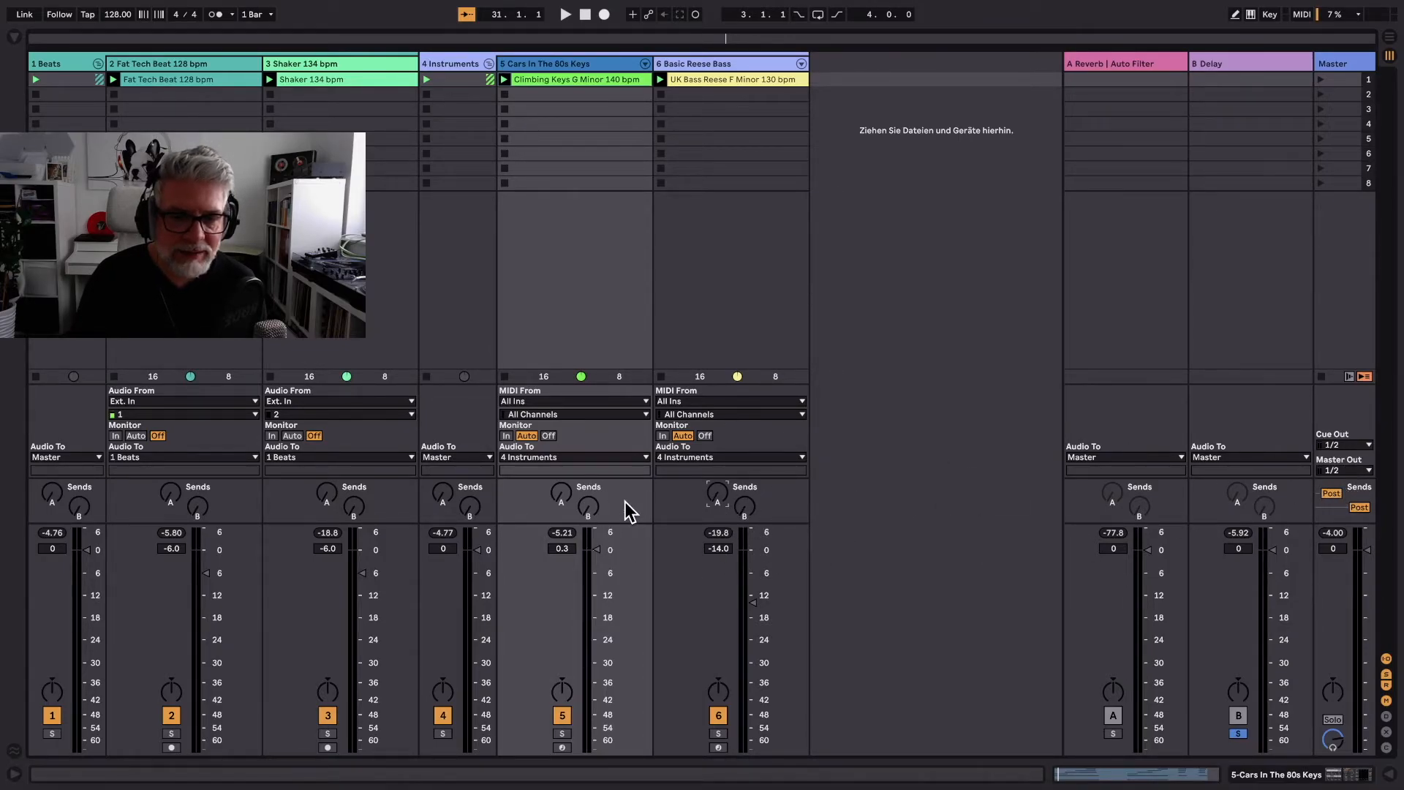
left_click(597, 550)
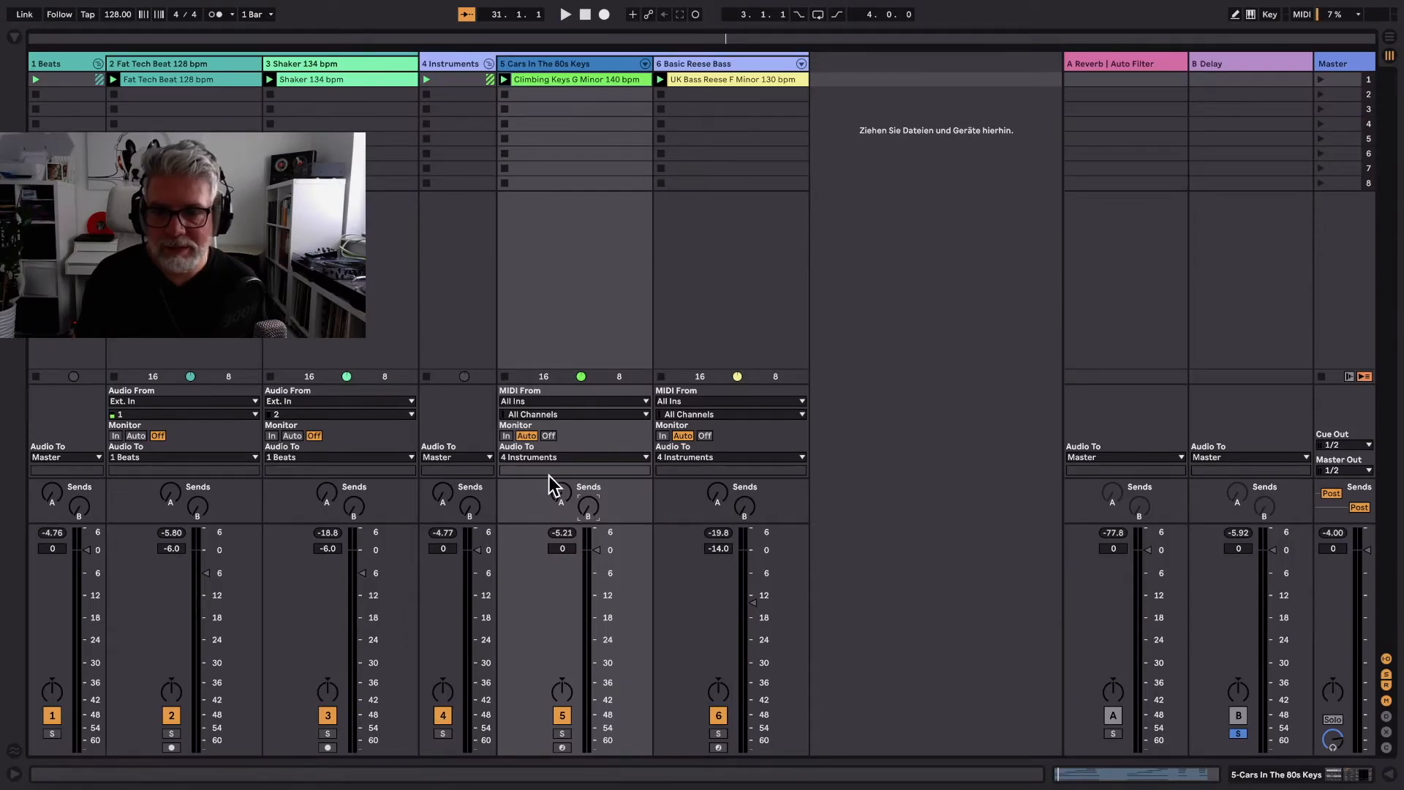
Play the Cars In The 80s Keys track in solo, trying its send A and turning its send B fully up.
left_click(566, 734)
left_click(505, 80)
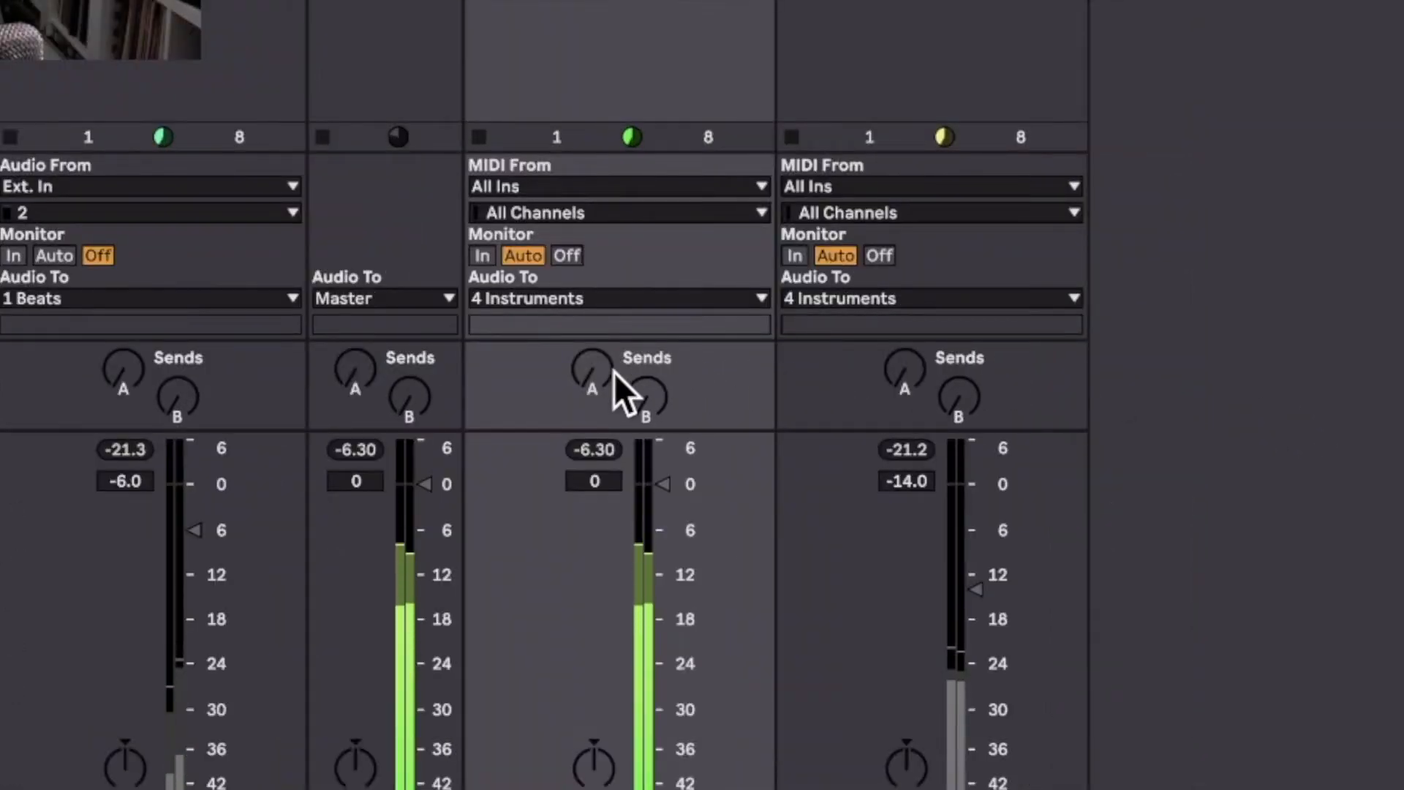
left_click(662, 422)
left_click_drag(591, 367, 590, 328)
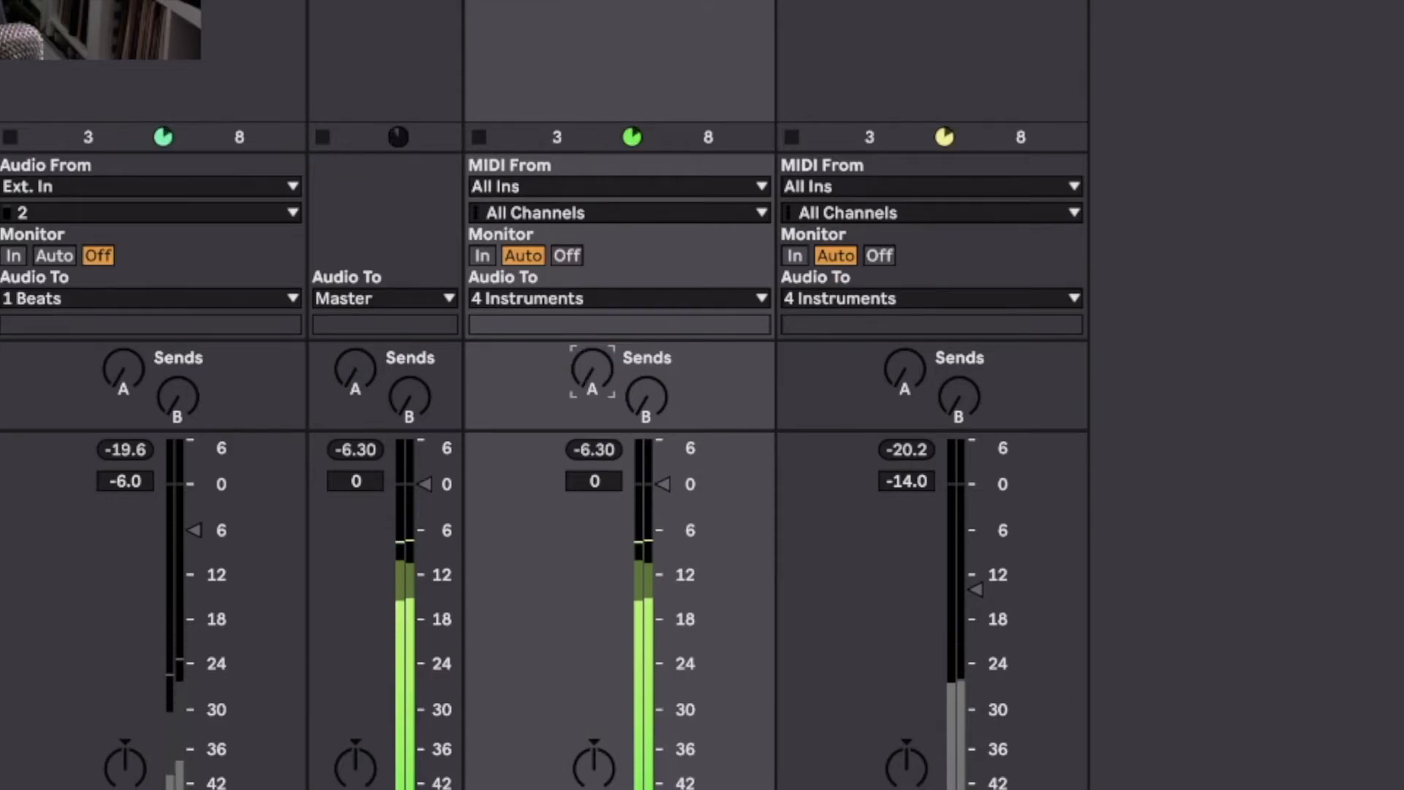
left_click(647, 397)
left_click_drag(647, 397, 647, 326)
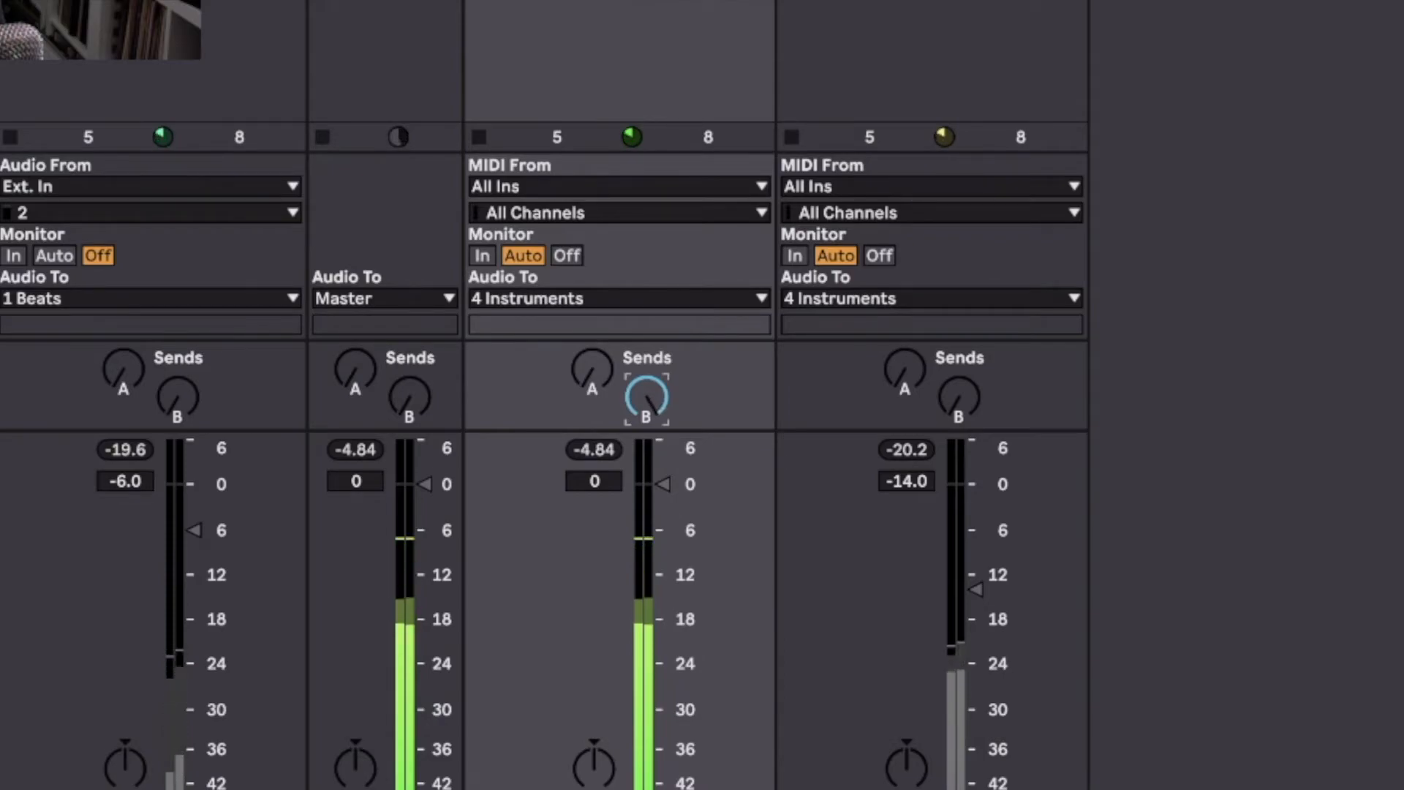
mouse_move(665, 485)
left_mouse_down()
mouse_move(664, 657)
mouse_move(665, 484)
left_mouse_up()
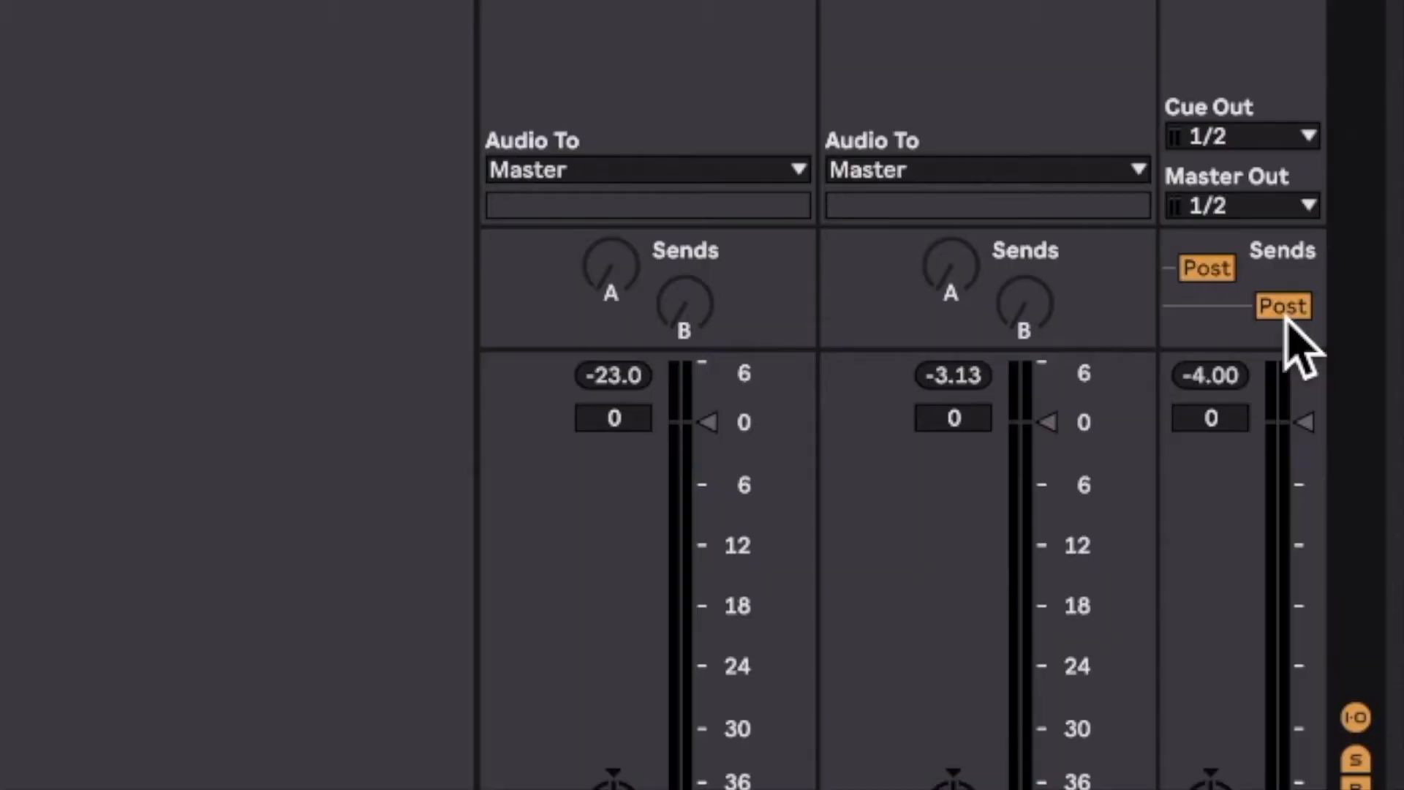
Switch send B to Pre and, with the Cars In The 80s Keys track playing, raise its send B from fully down to fully up.
left_click(1359, 507)
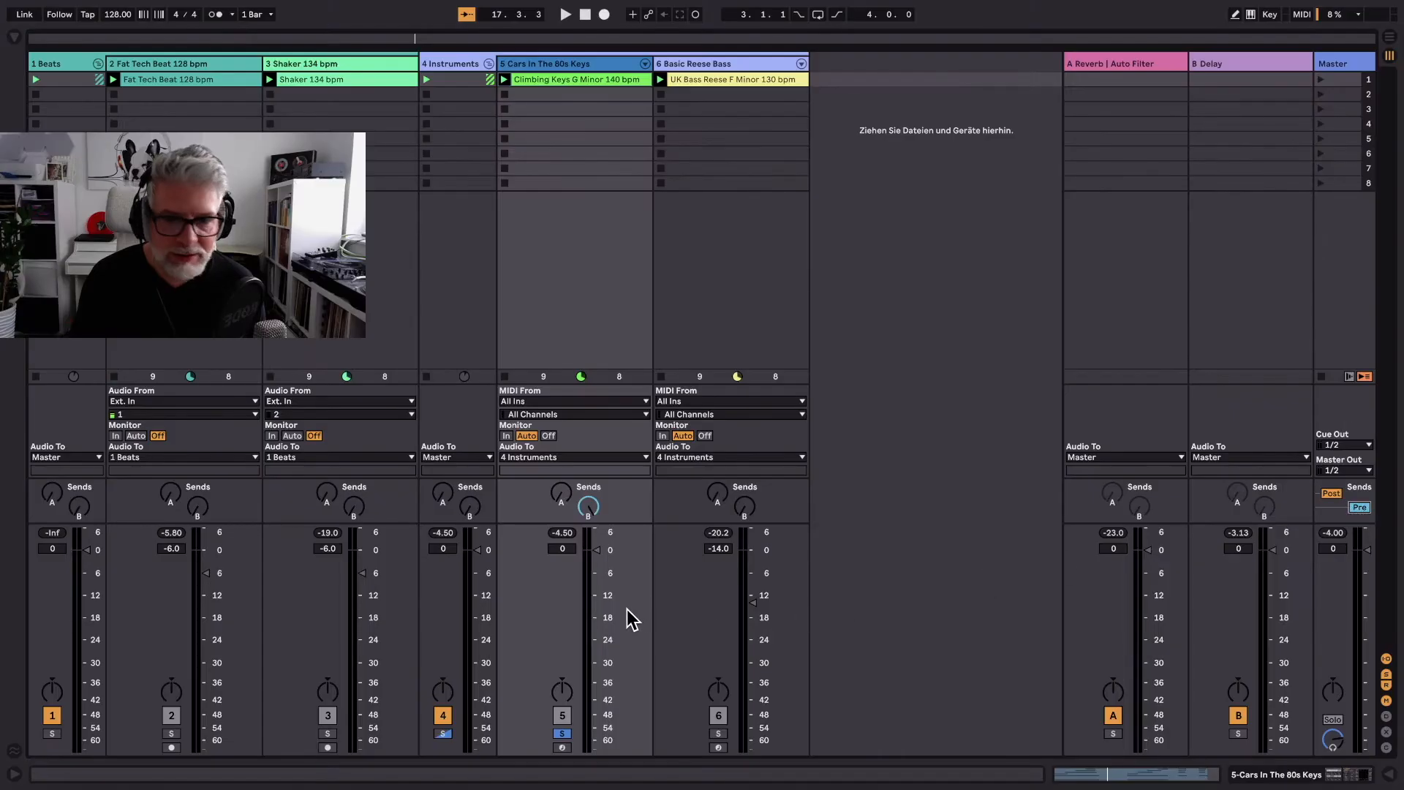
left_click(588, 506)
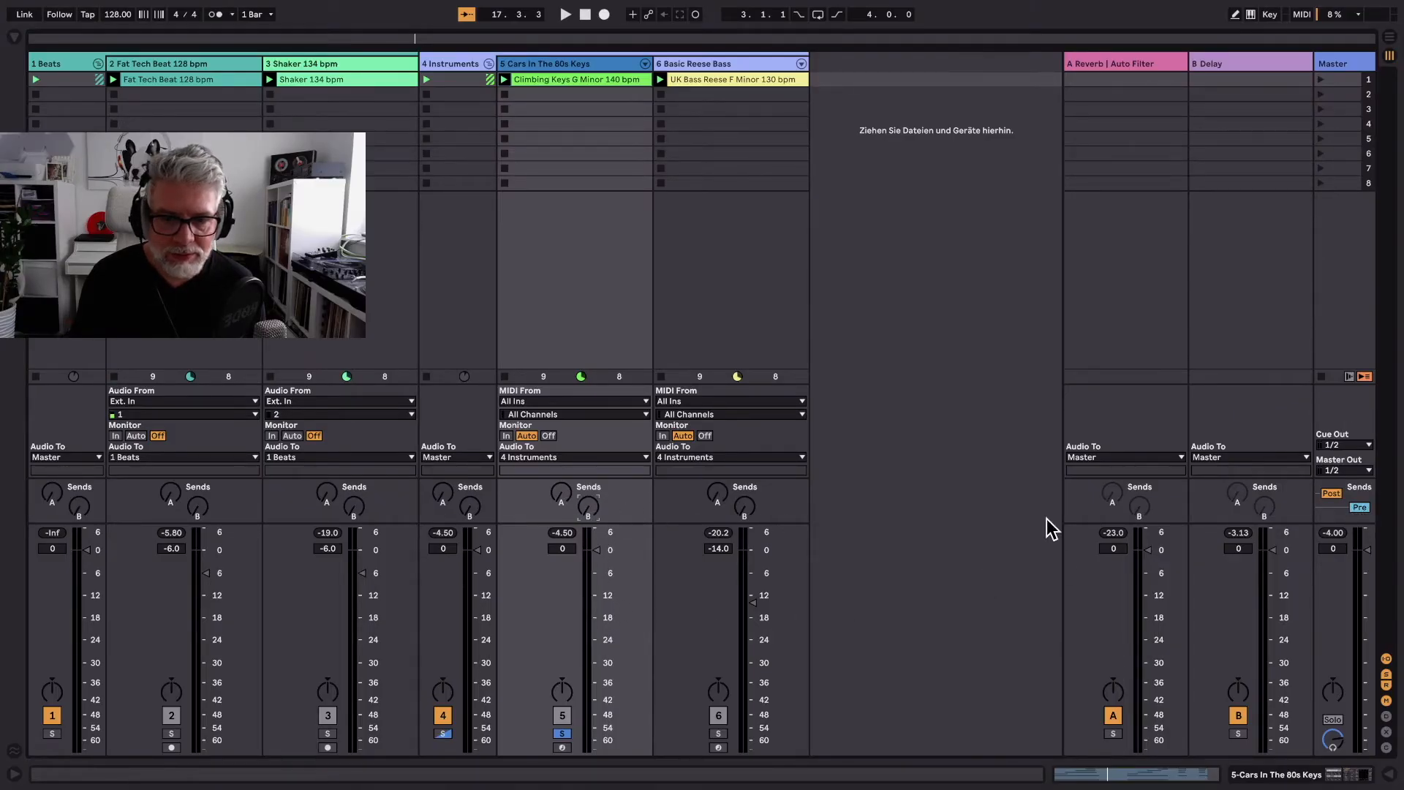
left_click(504, 79)
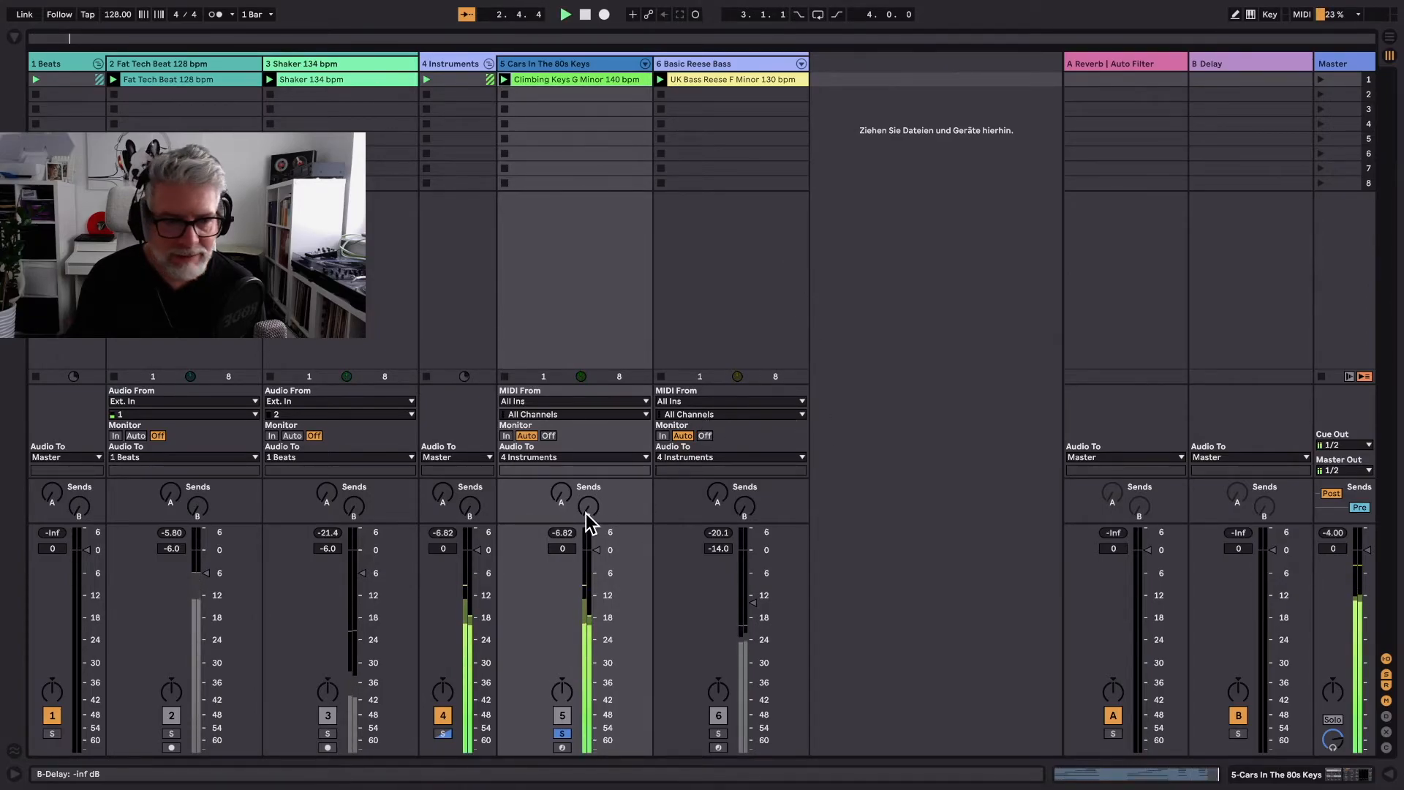
left_click_drag(585, 513, 586, 483)
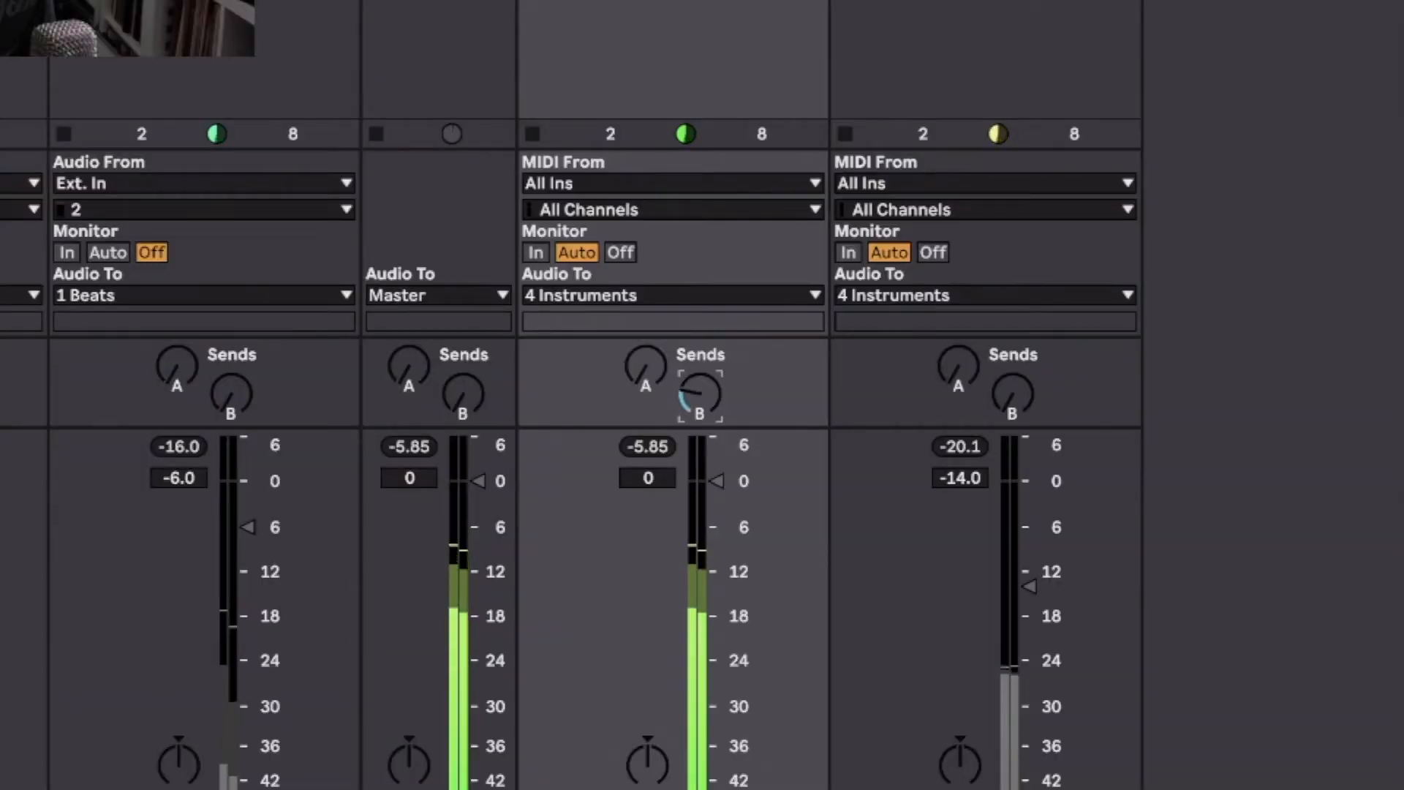
left_click_drag(700, 395, 700, 337)
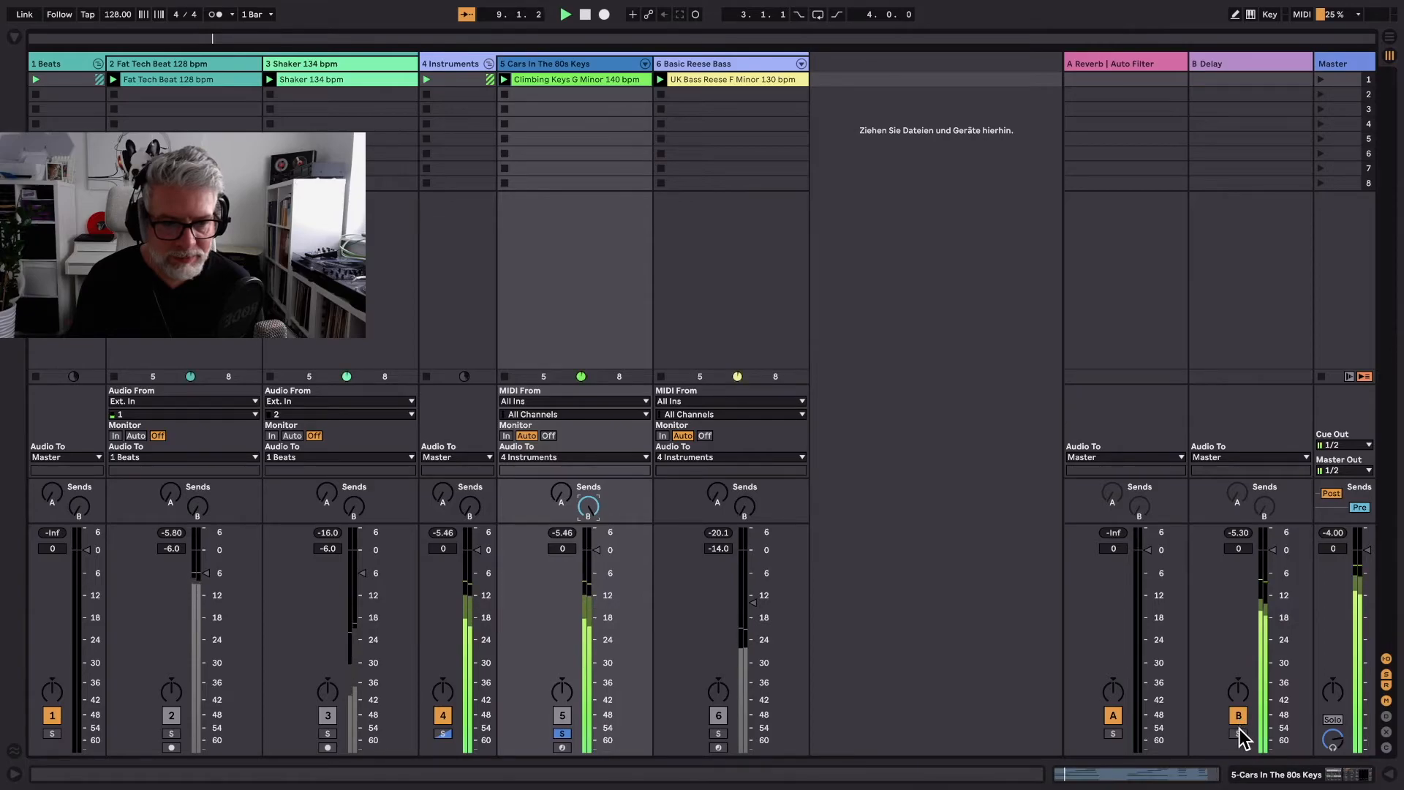
Solo the B Delay return and compare send B in Post and Pre mode, leaving it on Pre.
left_click(1238, 733)
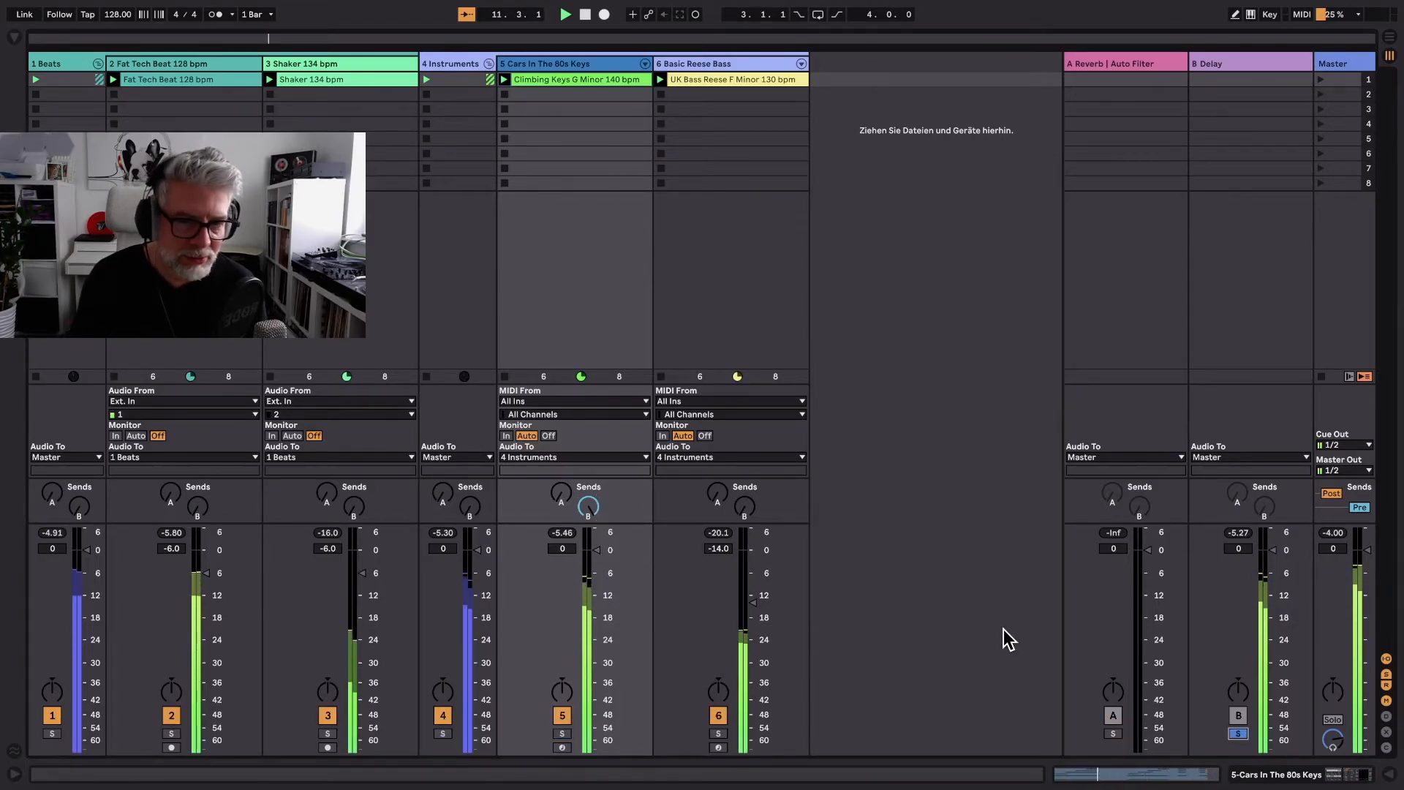
left_click(1354, 506)
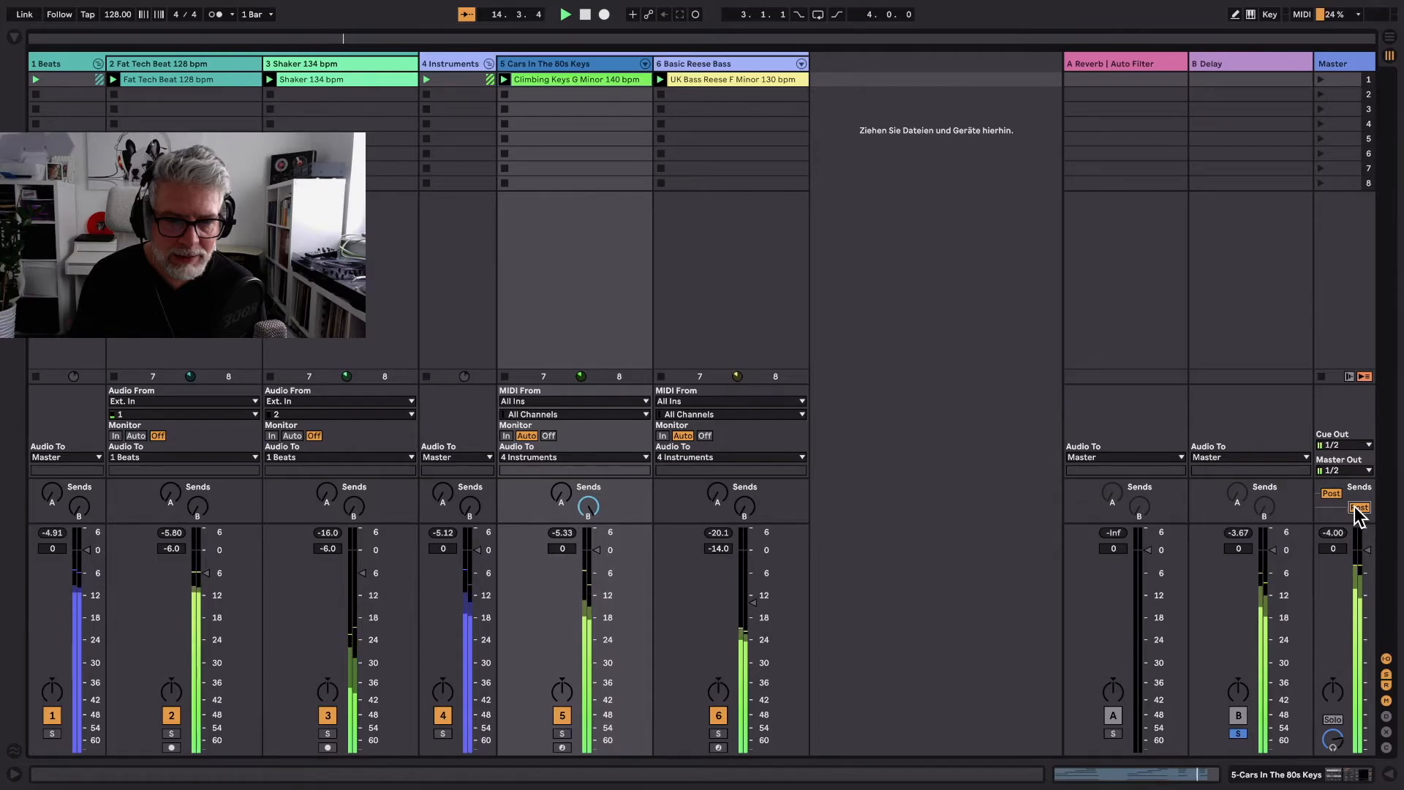
left_click(1358, 507)
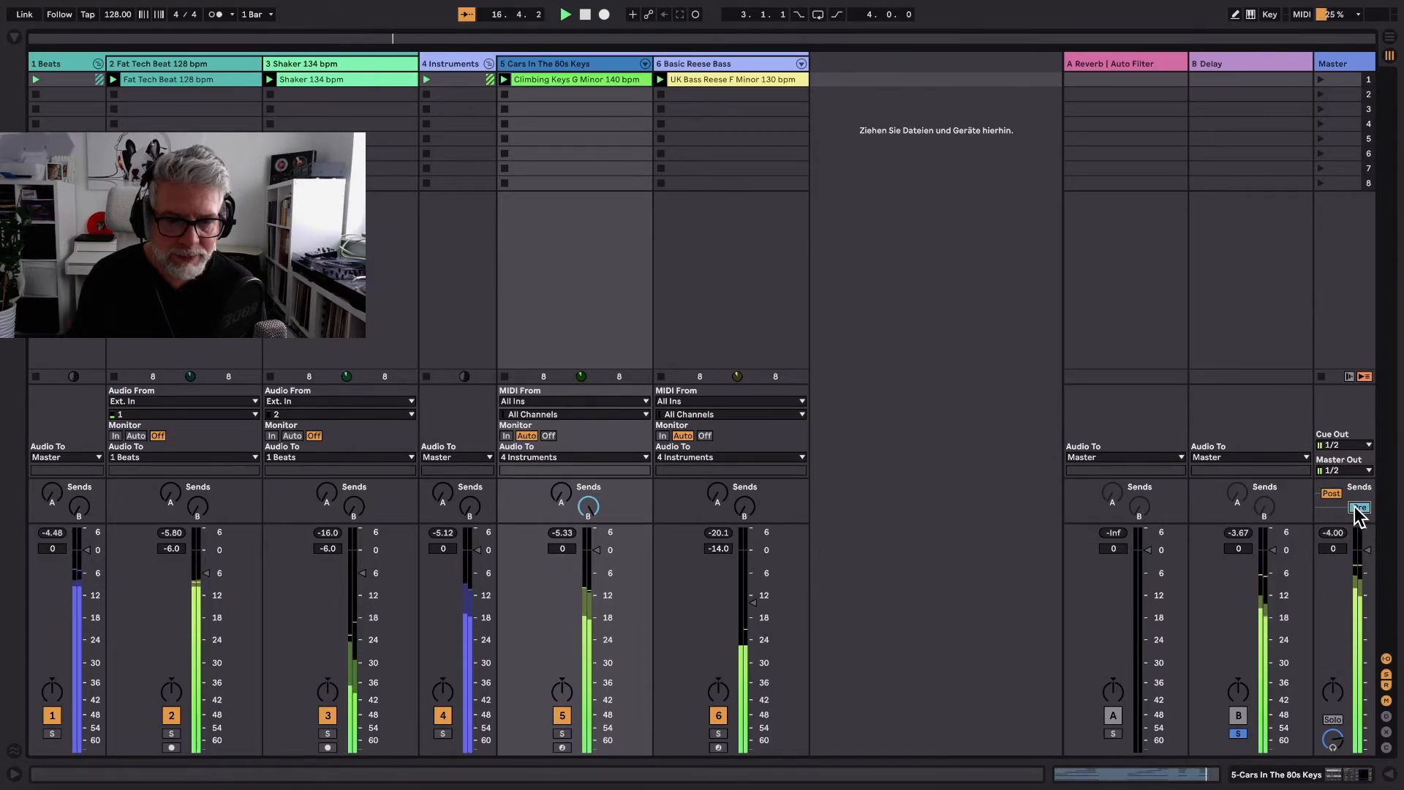
Fade the Cars In The 80s Keys volume to -inf dB and back, switch send B to Post and fade the volume to -63 dB.
left_click_drag(594, 550, 594, 724)
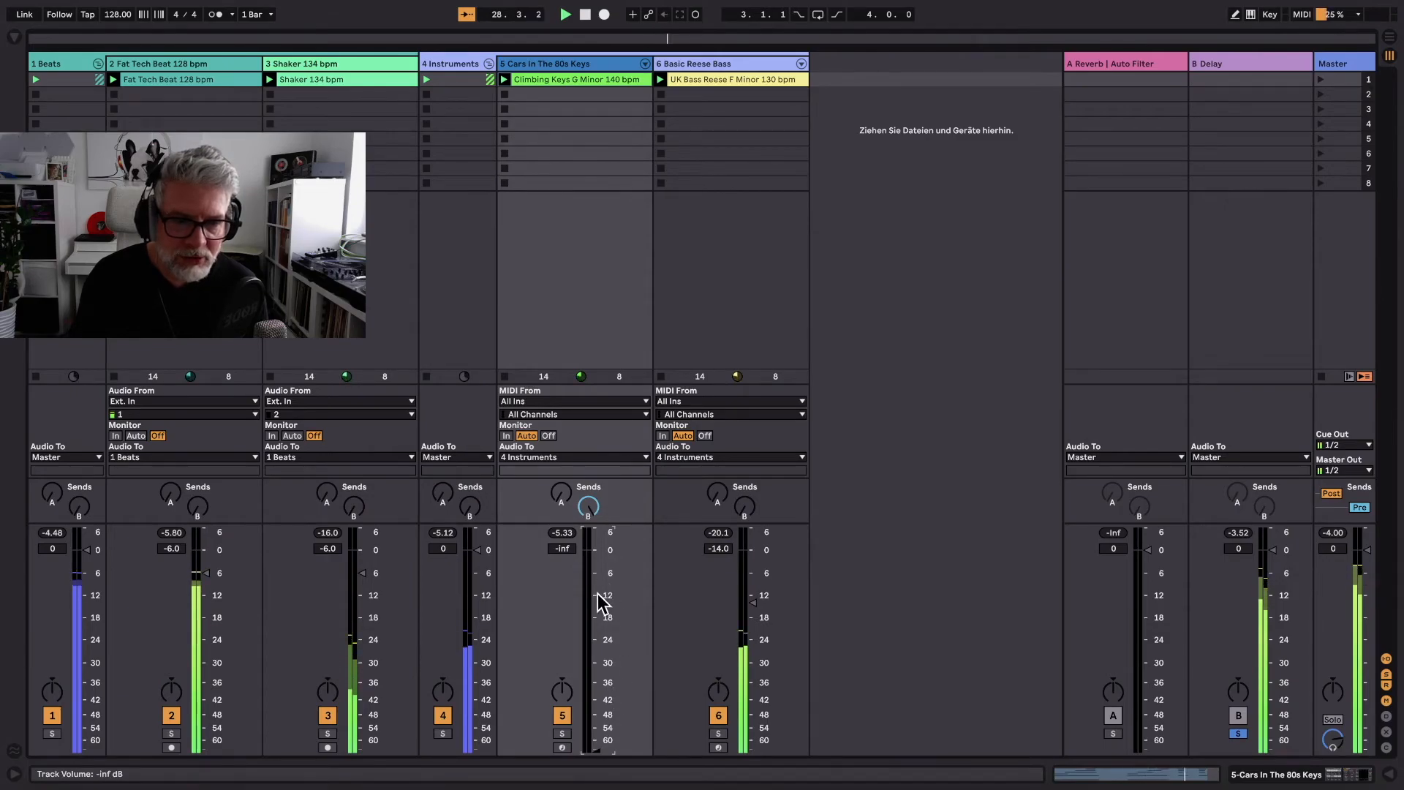
left_click_drag(597, 748, 598, 559)
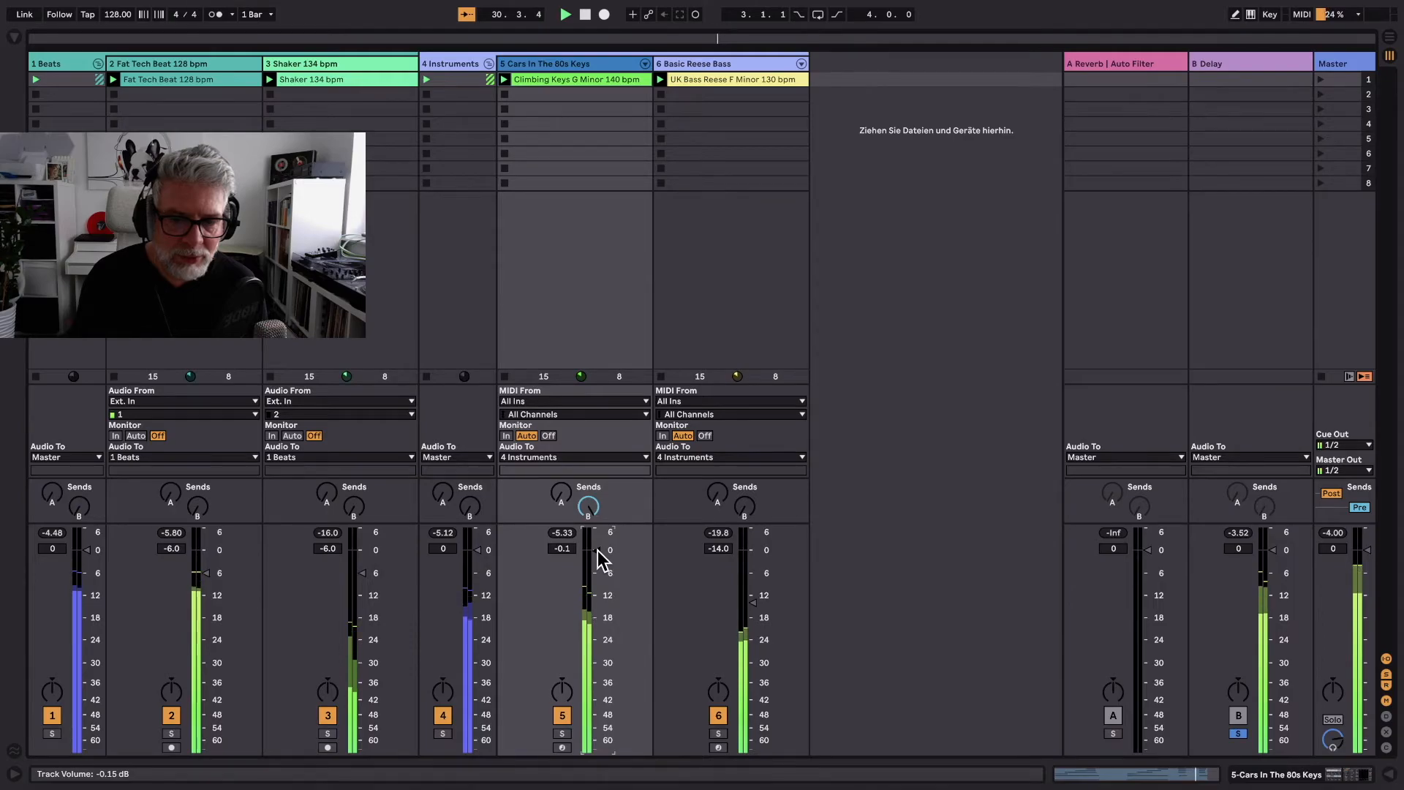
left_click(1358, 507)
left_click_drag(599, 551, 599, 745)
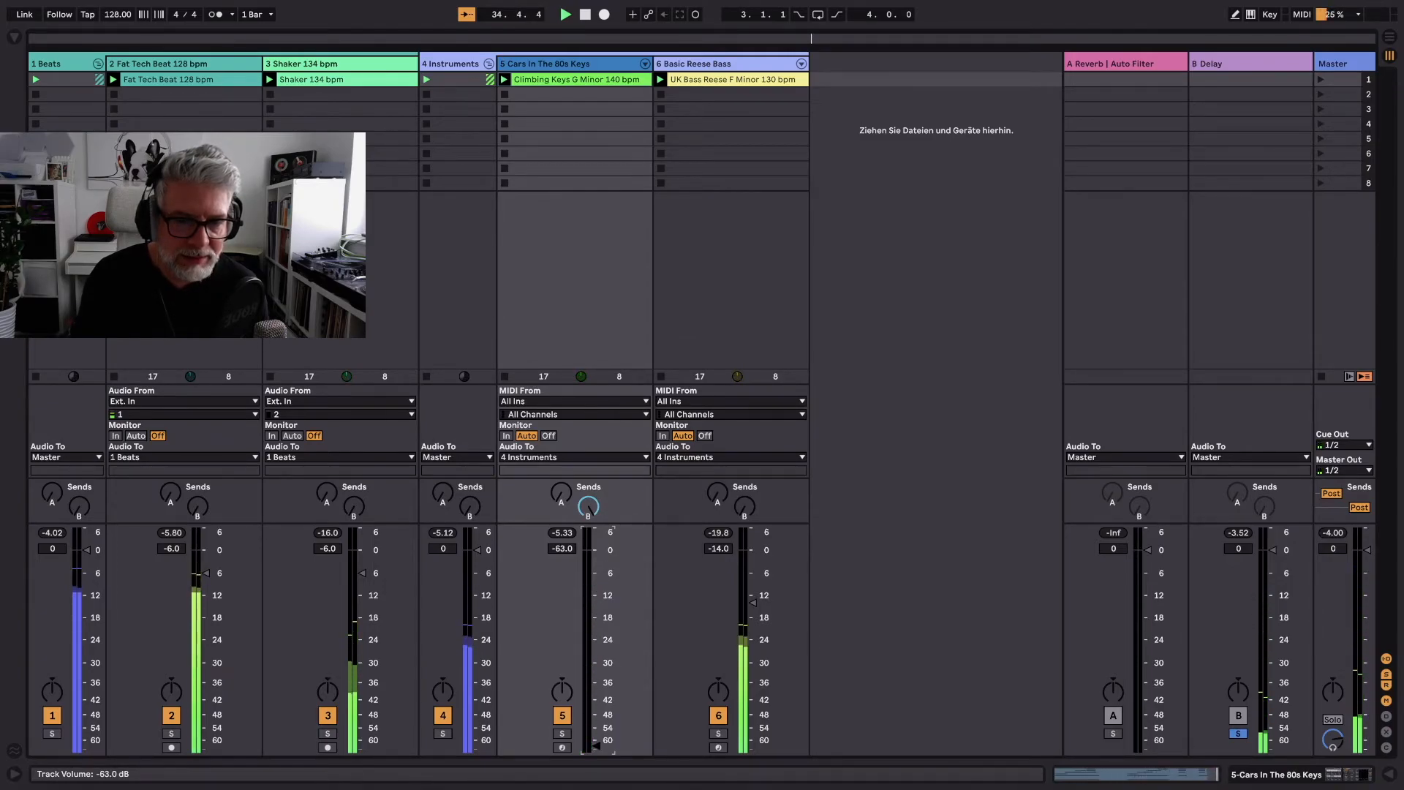
left_click(585, 14)
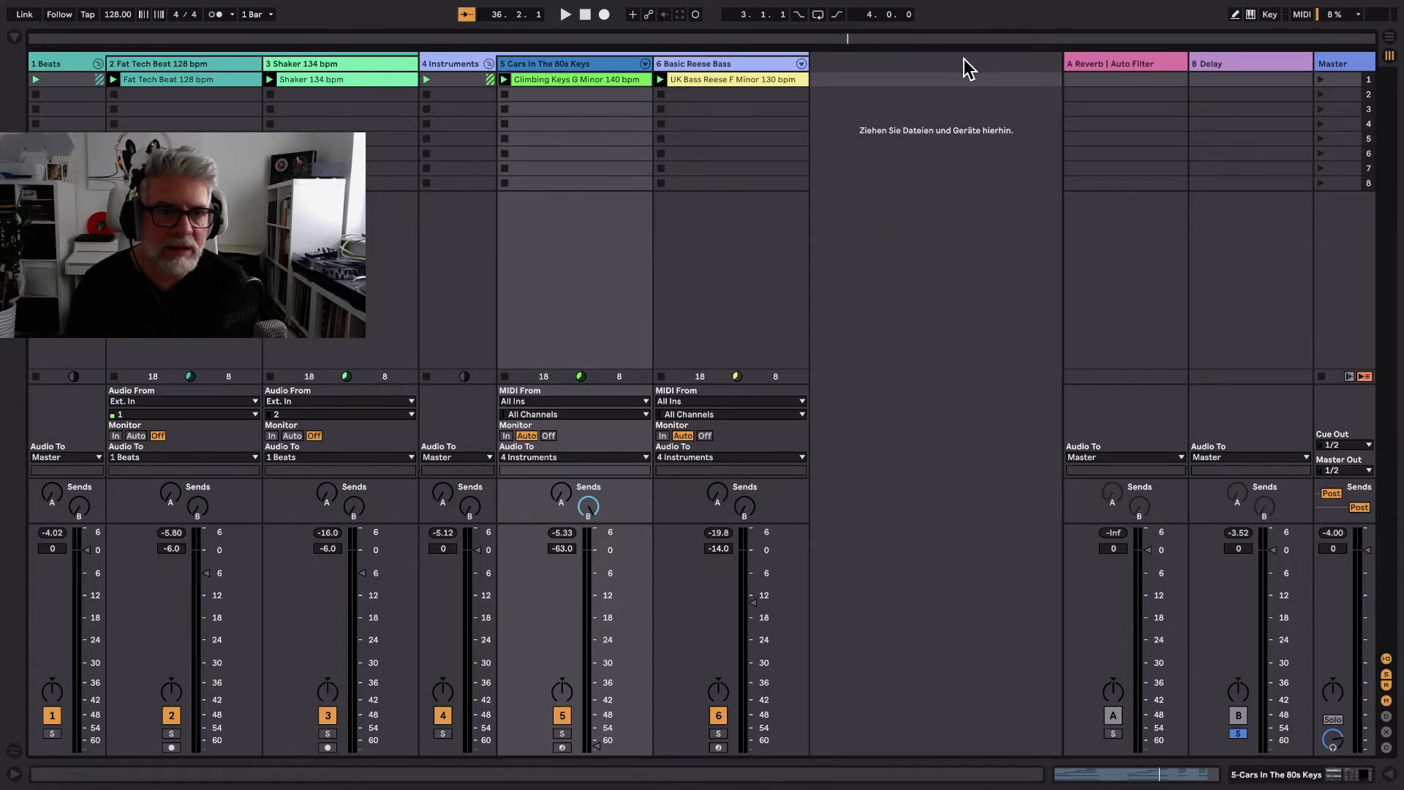
Create a new return track C and load a Compressor from the Dynamics audio effects onto it.
right_click(973, 60)
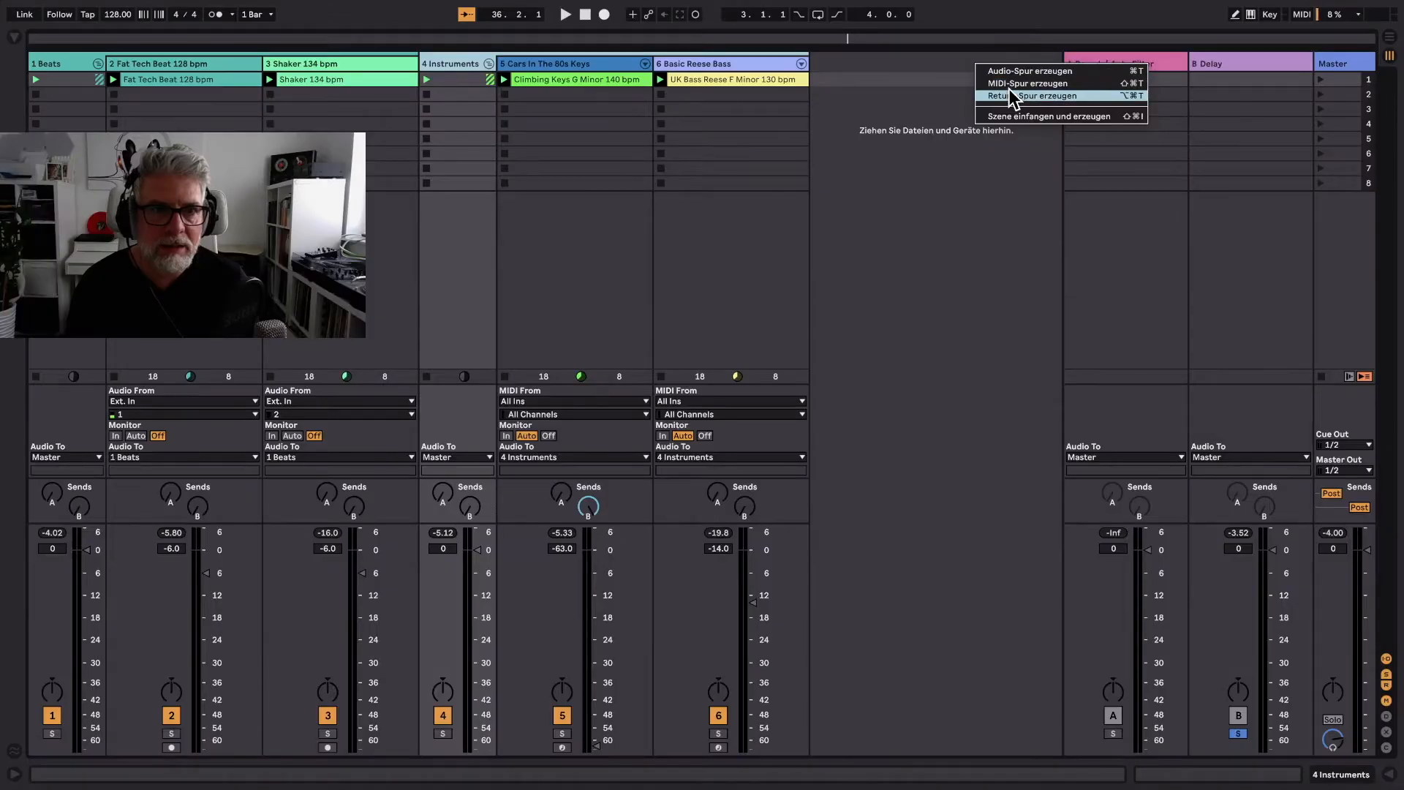
left_click(658, 191)
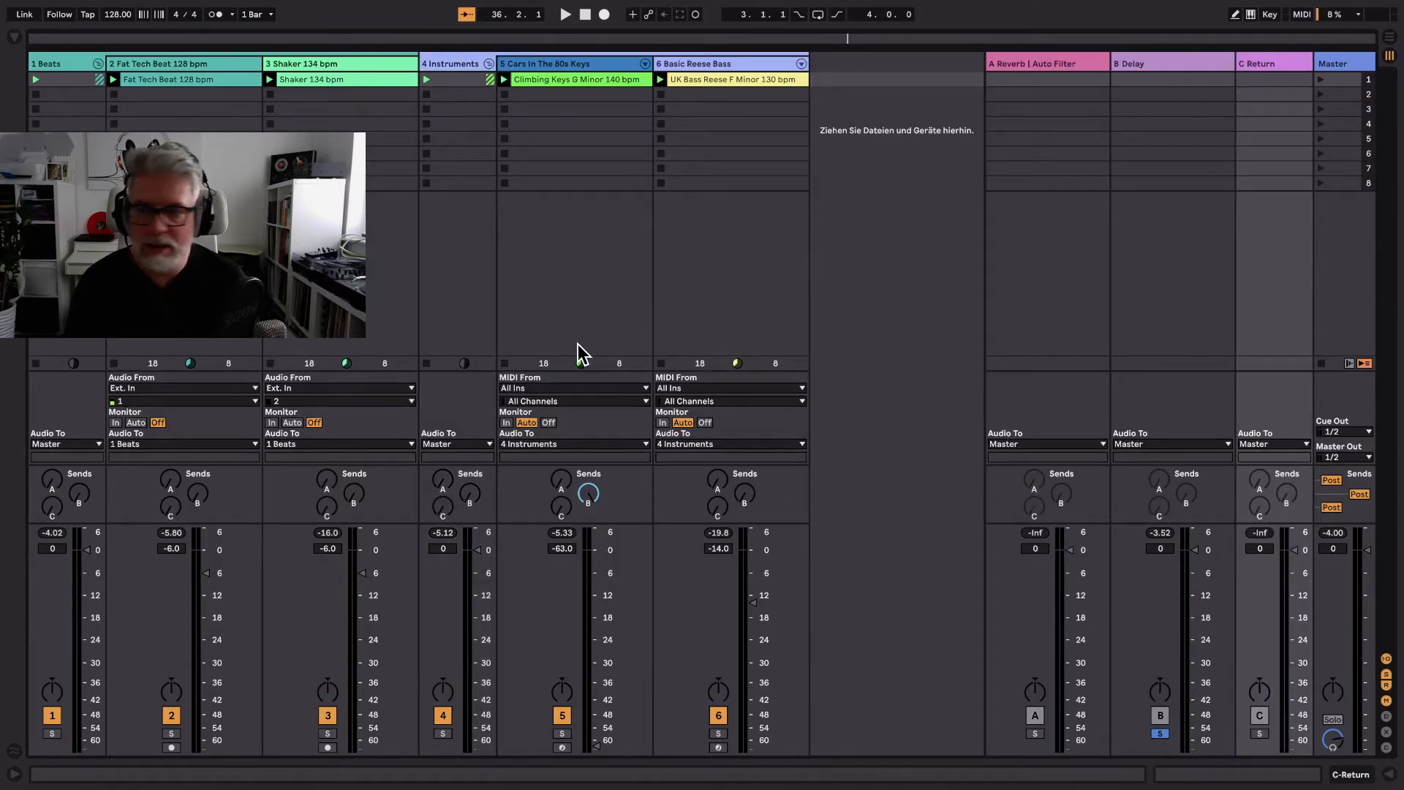
left_click(15, 36)
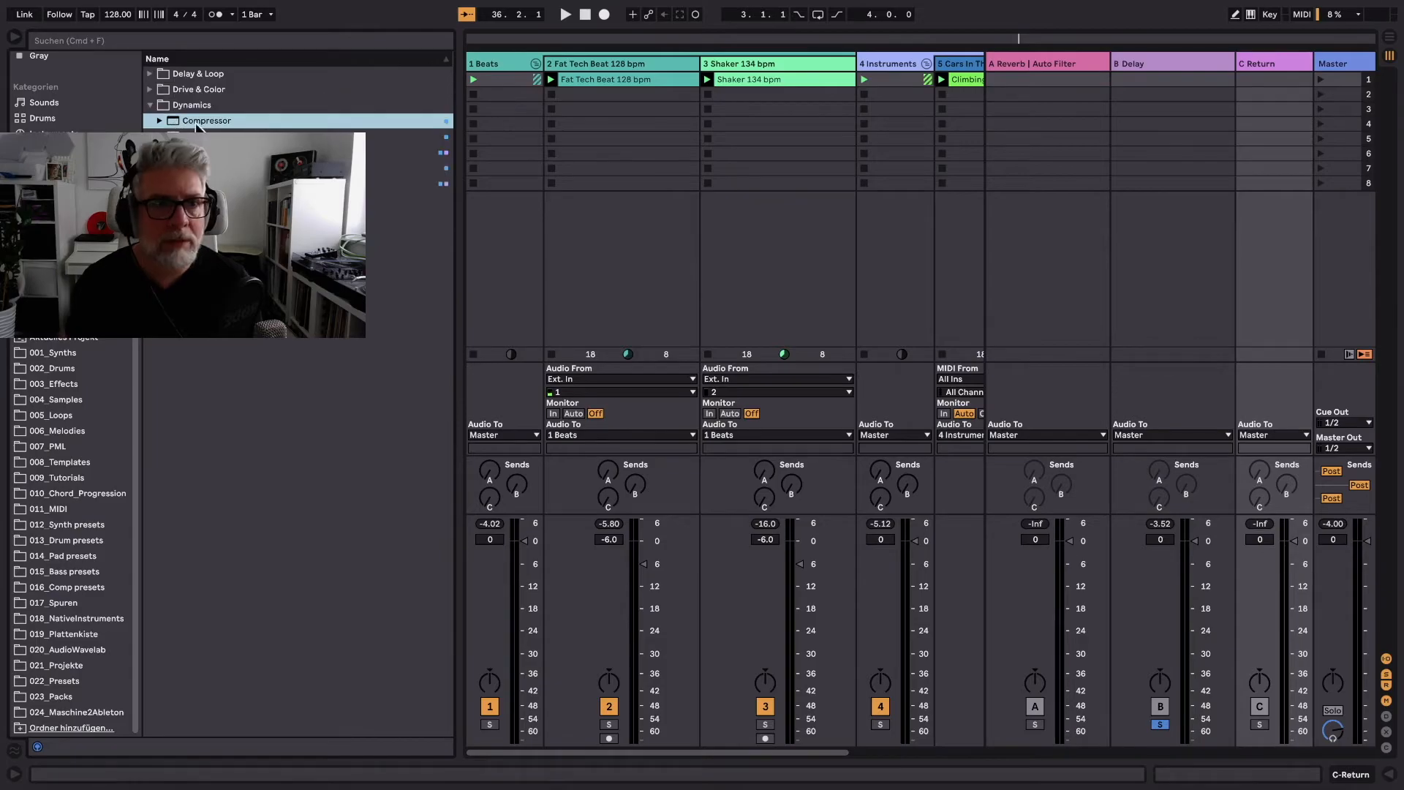
left_click_drag(197, 123, 1265, 229)
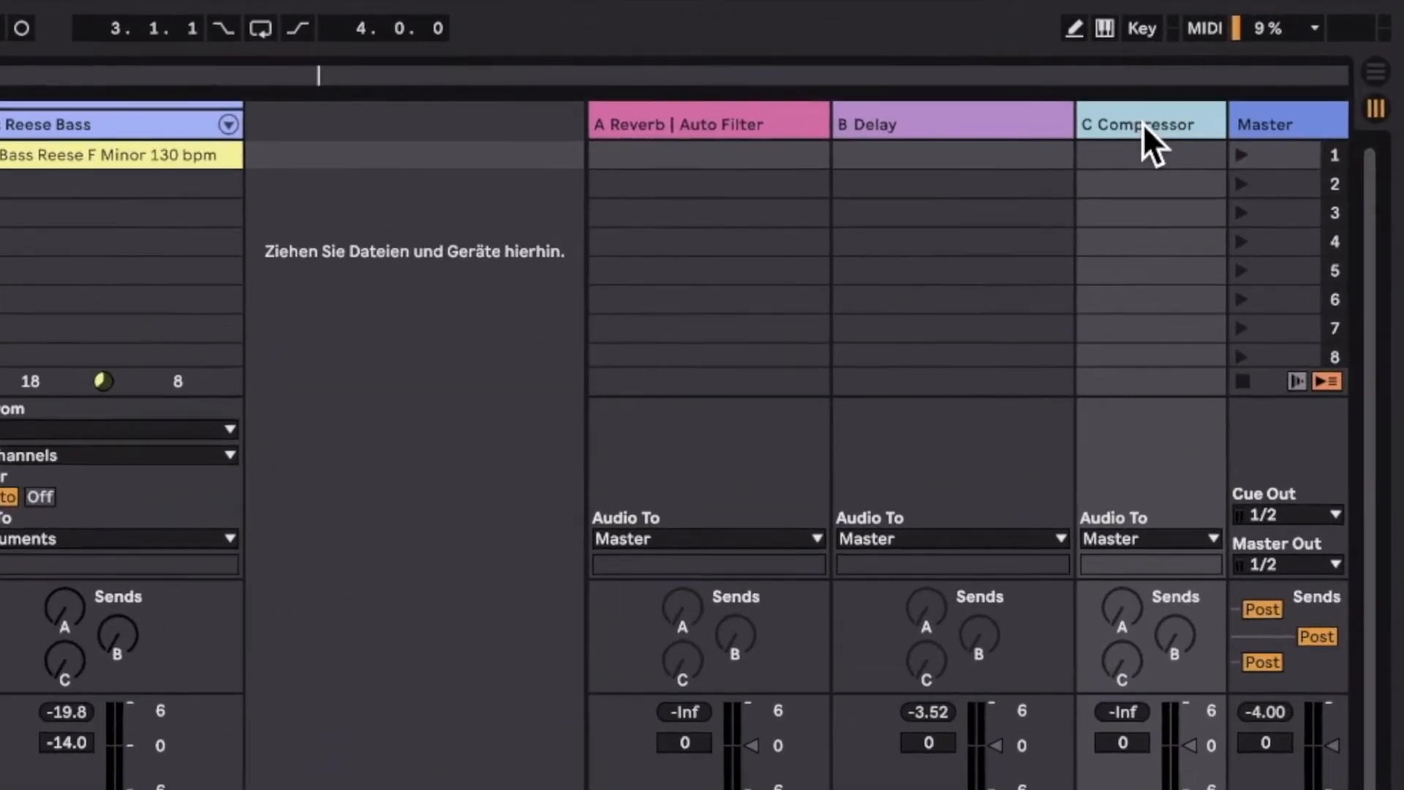
Rename the C Compressor return track to New York.
key("super+r")
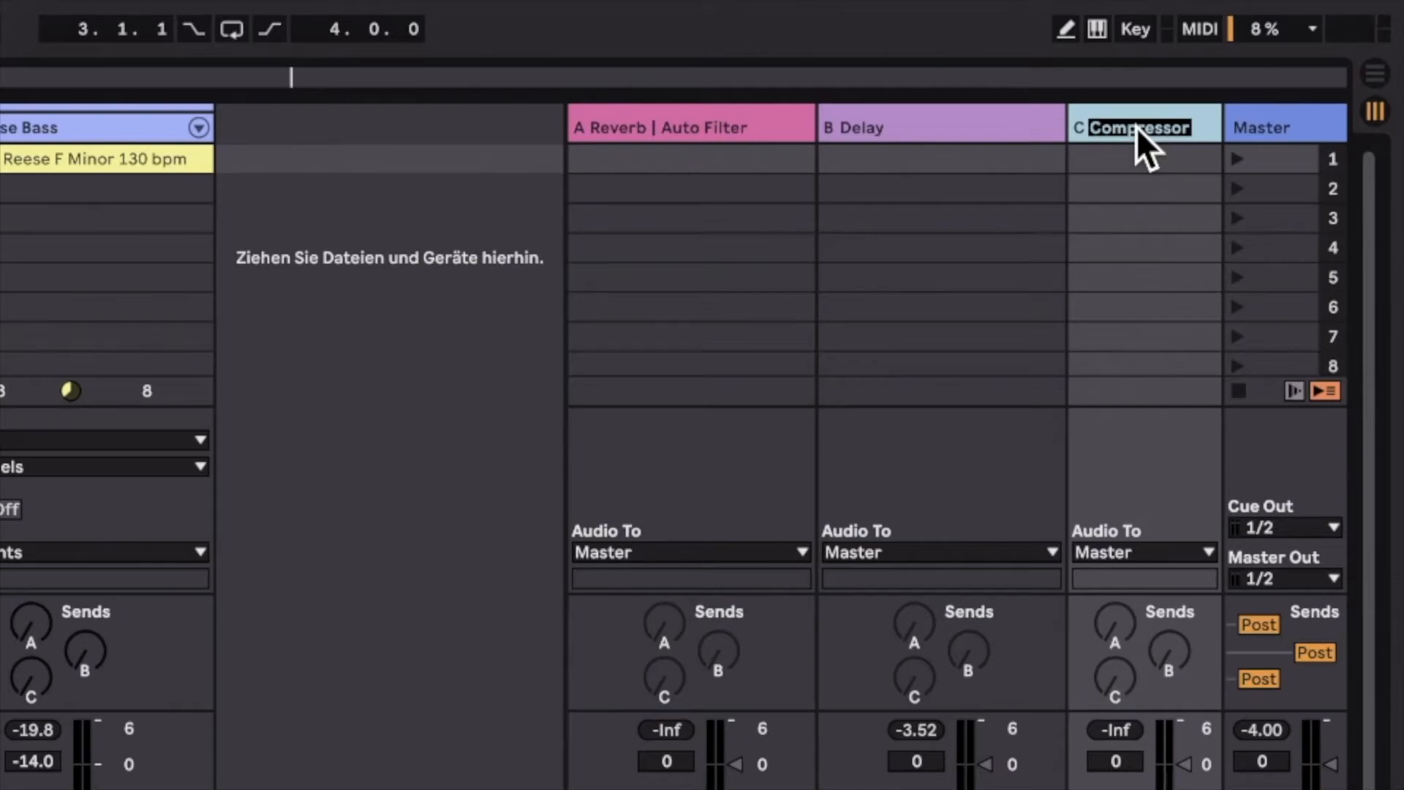
type("New York")
key("Return")
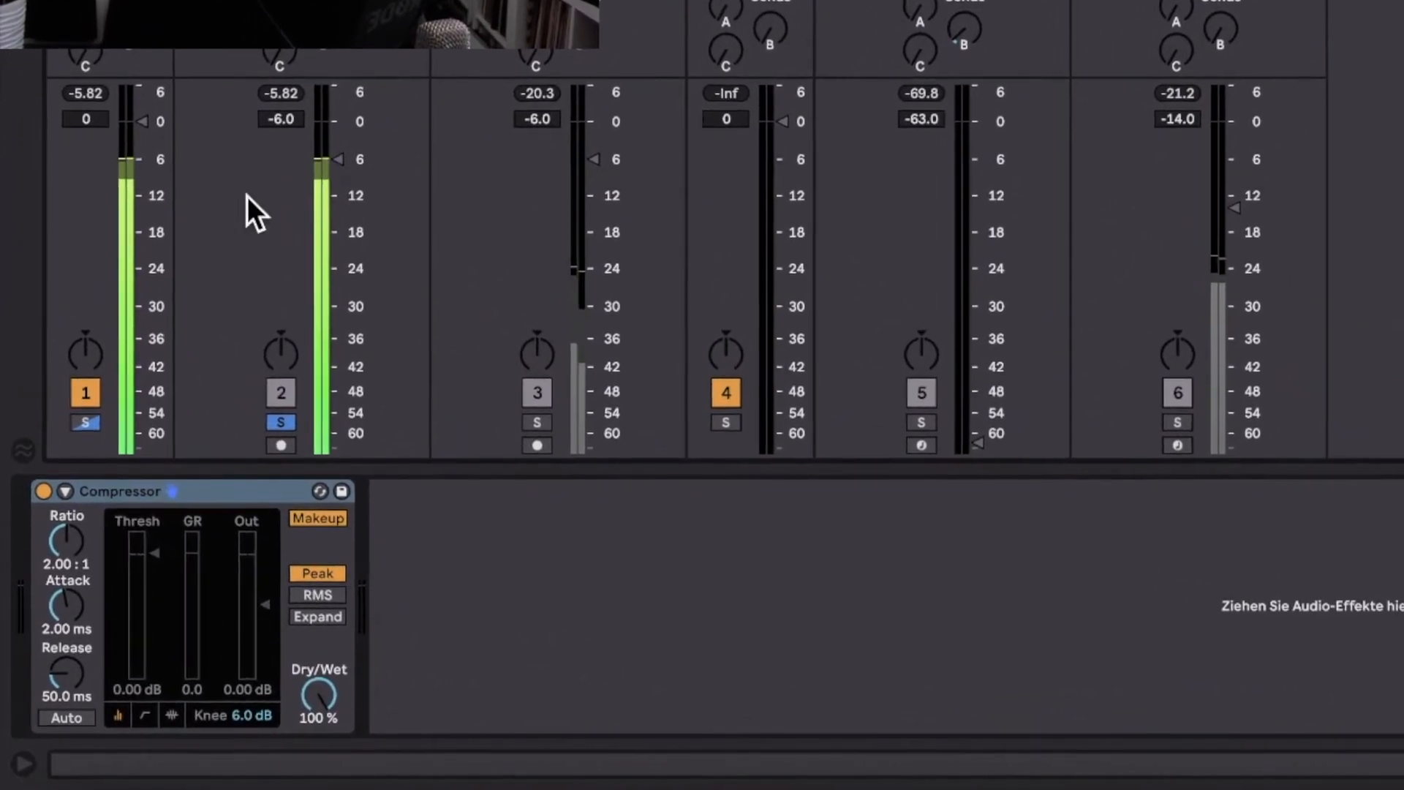
With the Fat Tech Beat track's send C turned up, lower the Compressor threshold to -23.2 dB and replace its settings with the Brick Wall preset.
left_click_drag(280, 54, 279, 21)
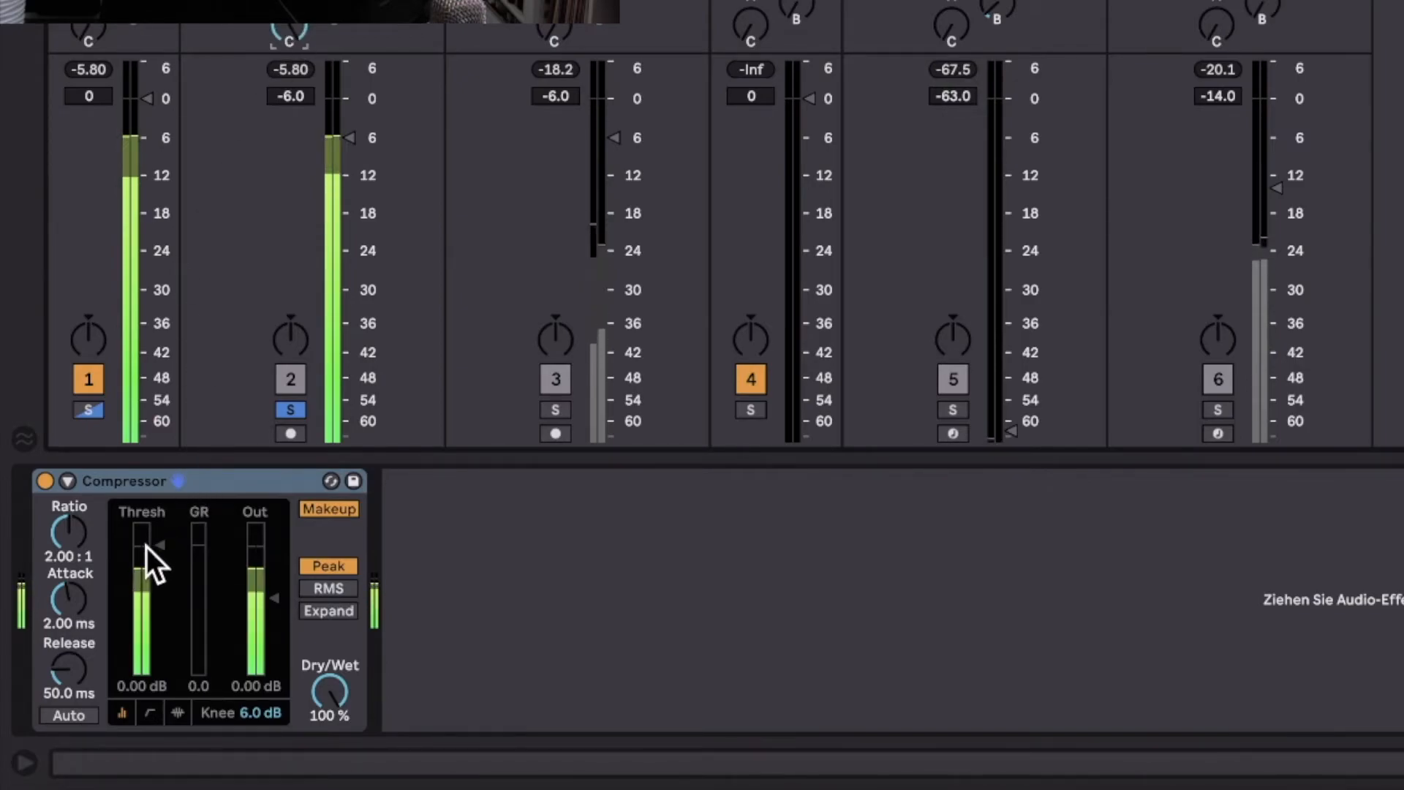
left_click_drag(160, 547, 161, 627)
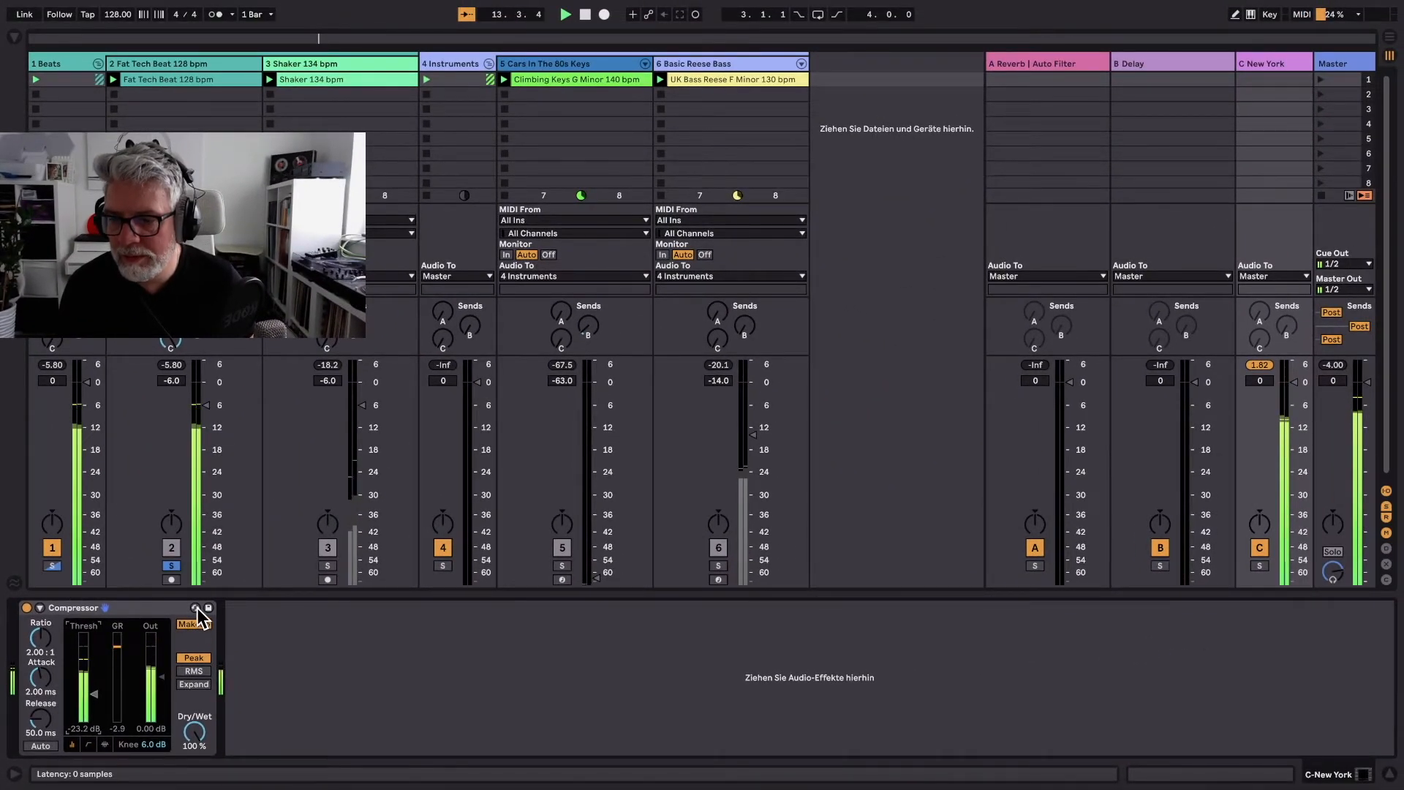
left_click(331, 480)
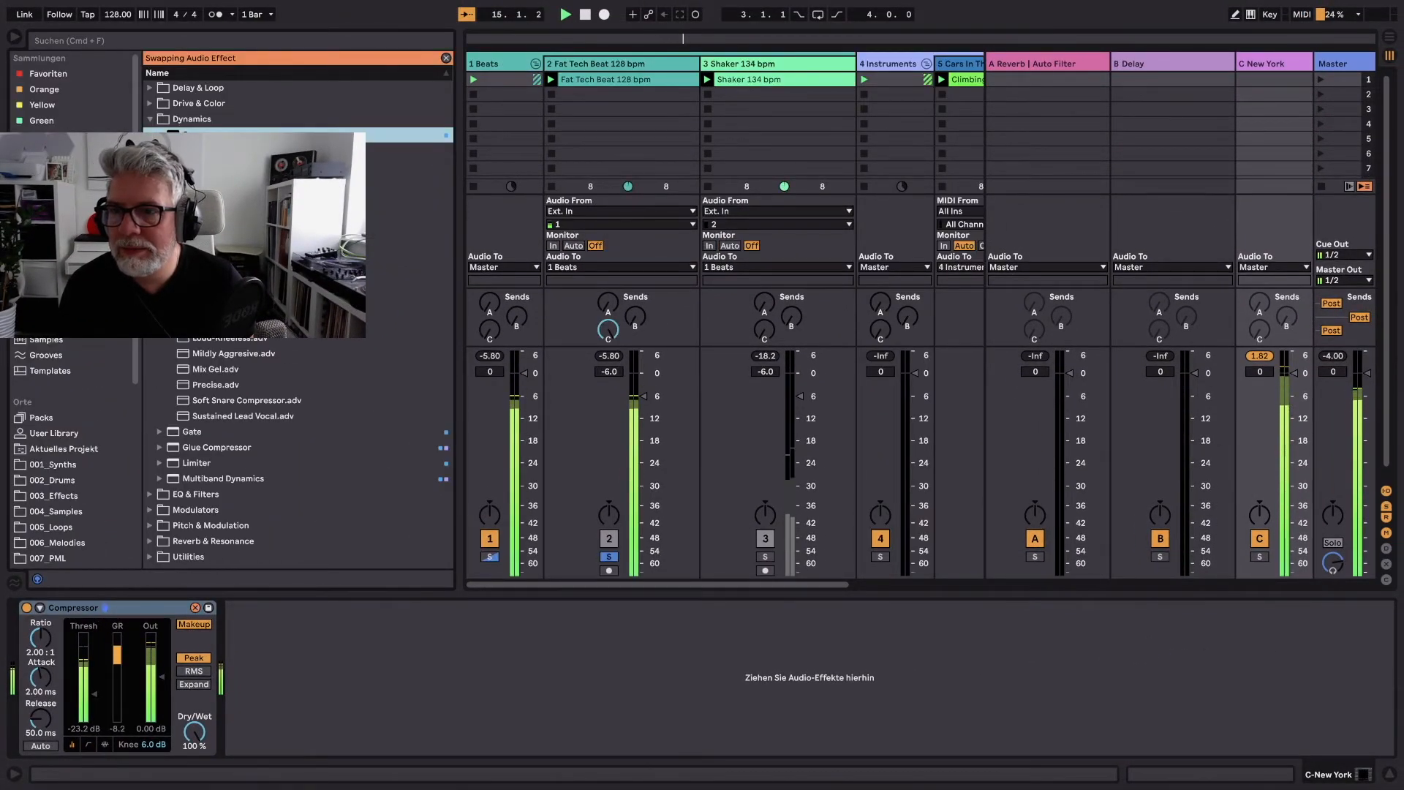
left_click(249, 198)
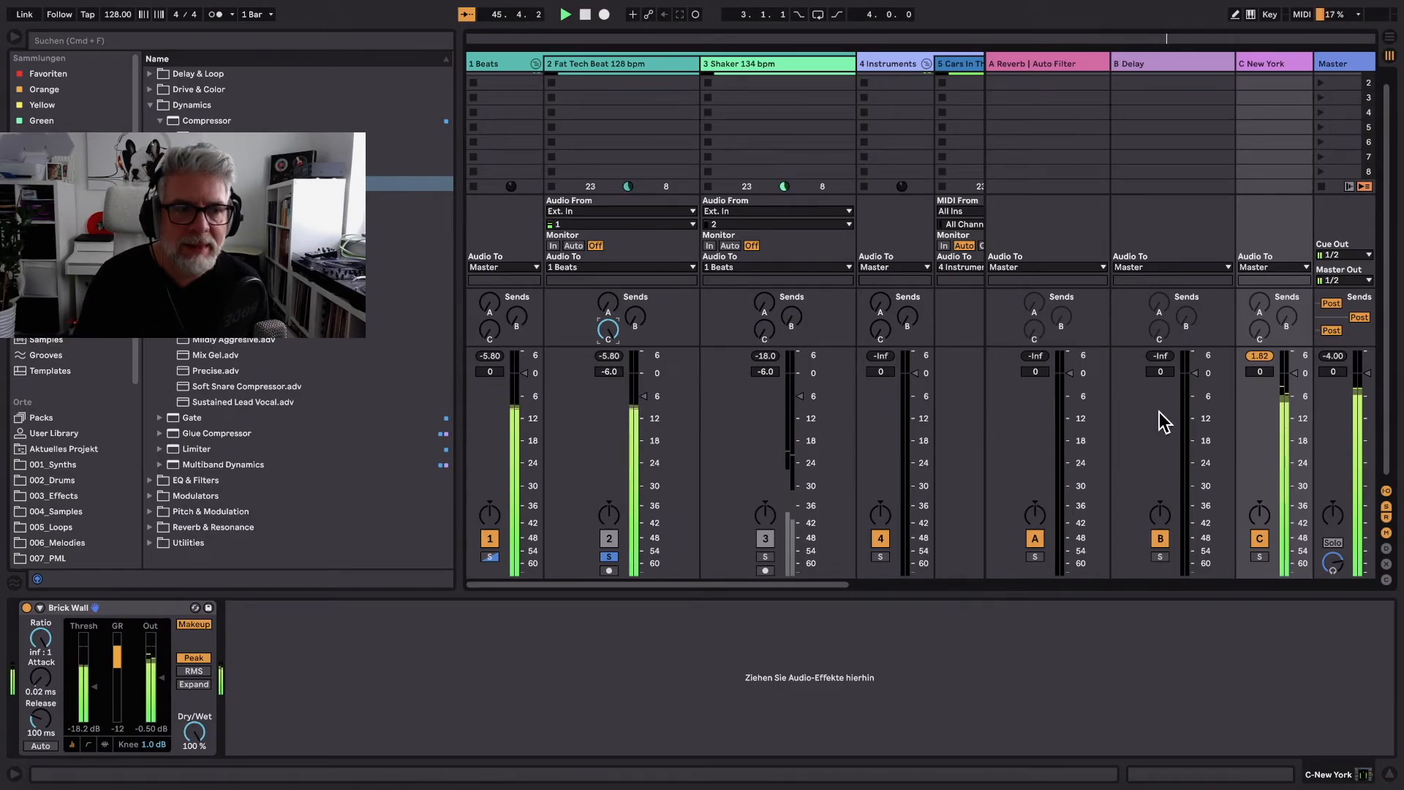
Fade the New York return's volume down to -64 dB and bring it back up to -12.2 dB.
scroll(1243, 372, "right", 3)
left_click_drag(1258, 371, 1257, 453)
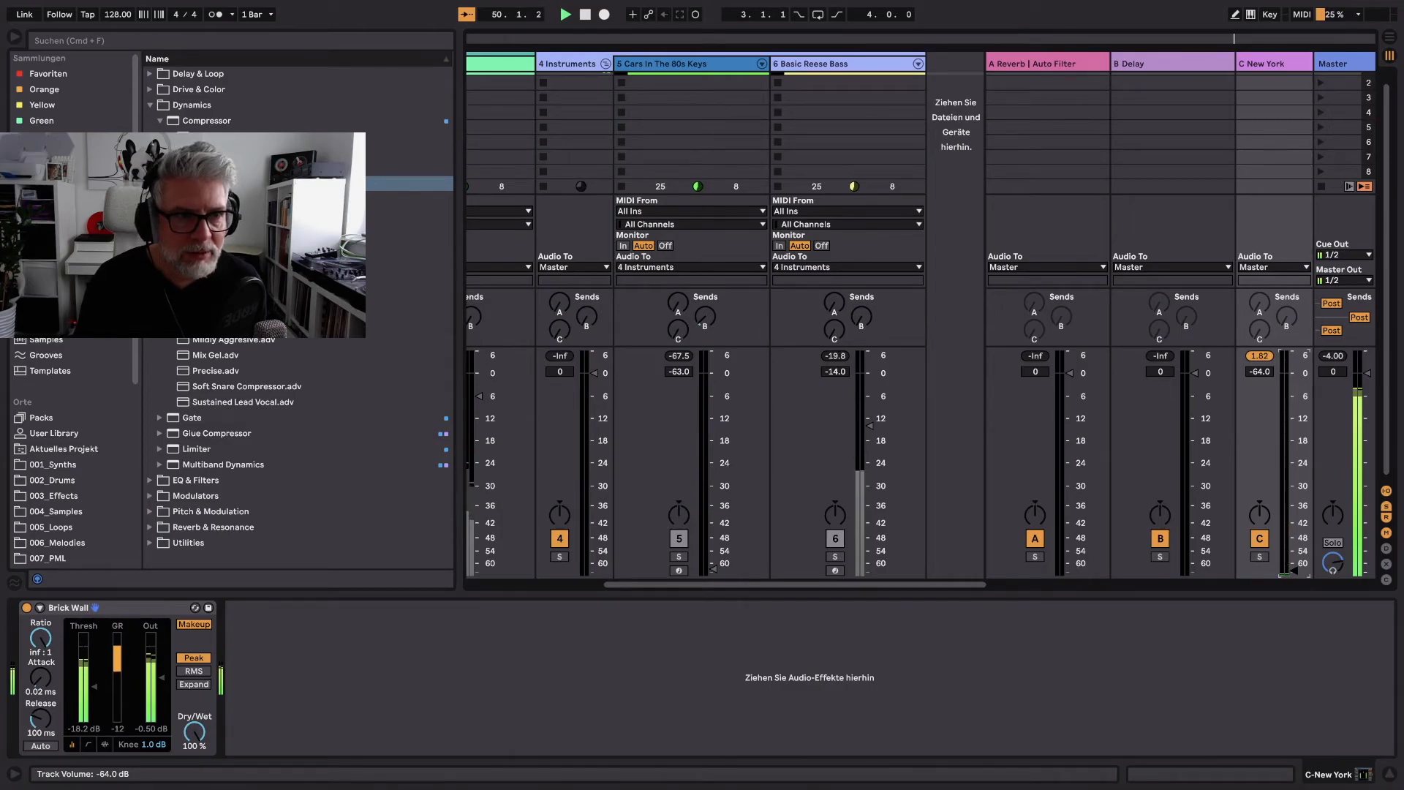
left_click_drag(1258, 454, 1258, 431)
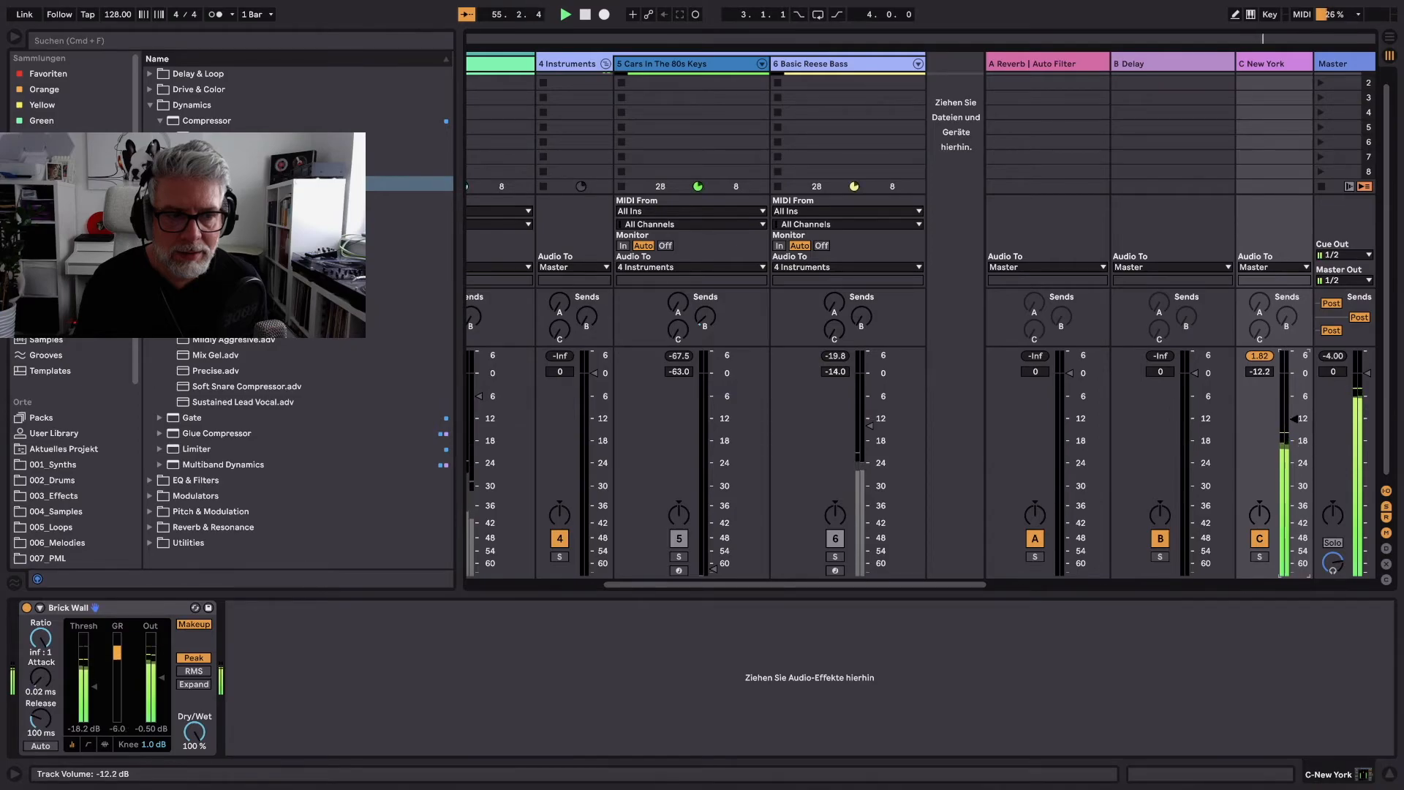
Deactivate and reactivate the New York return twice to compare the beat with and without parallel compression.
left_click(1258, 541)
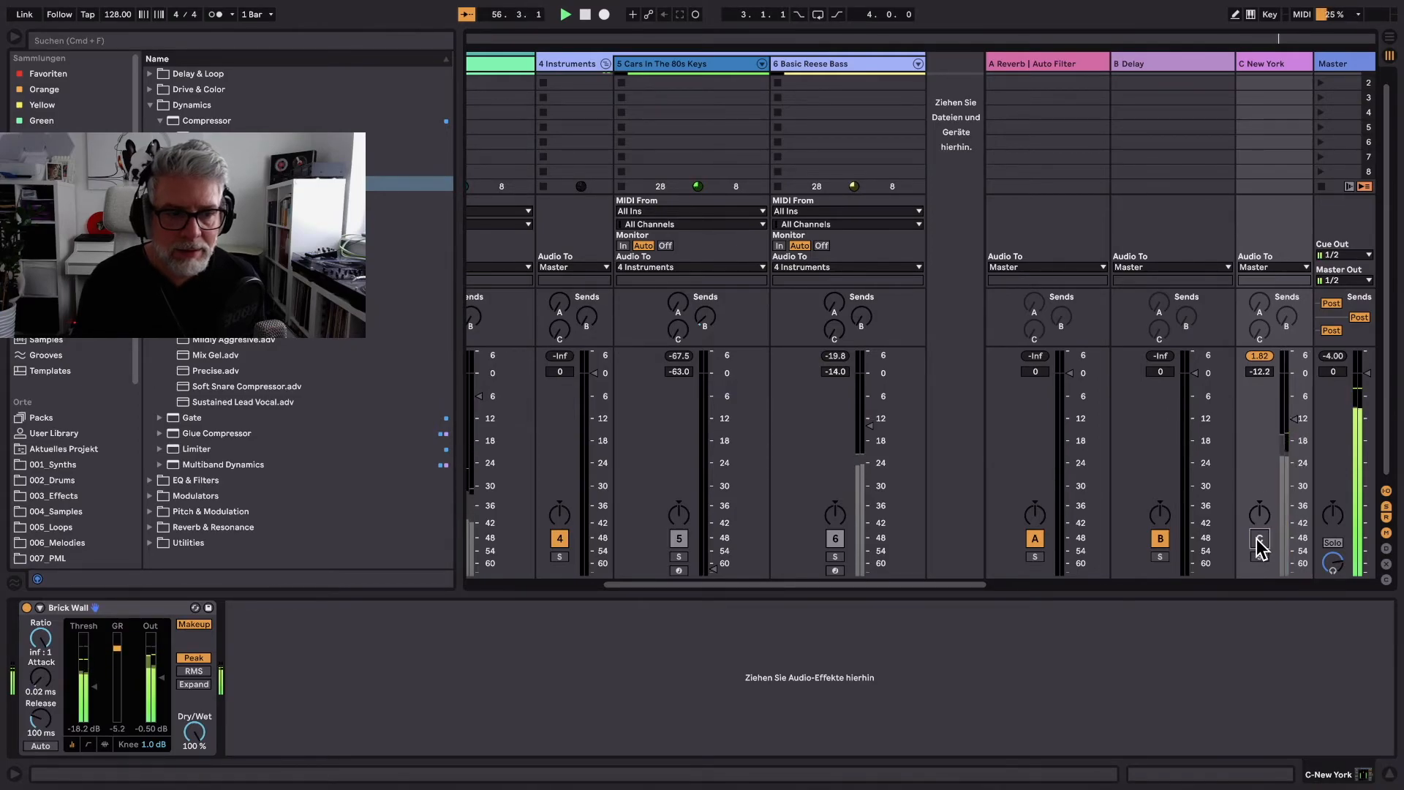
left_click(1258, 541)
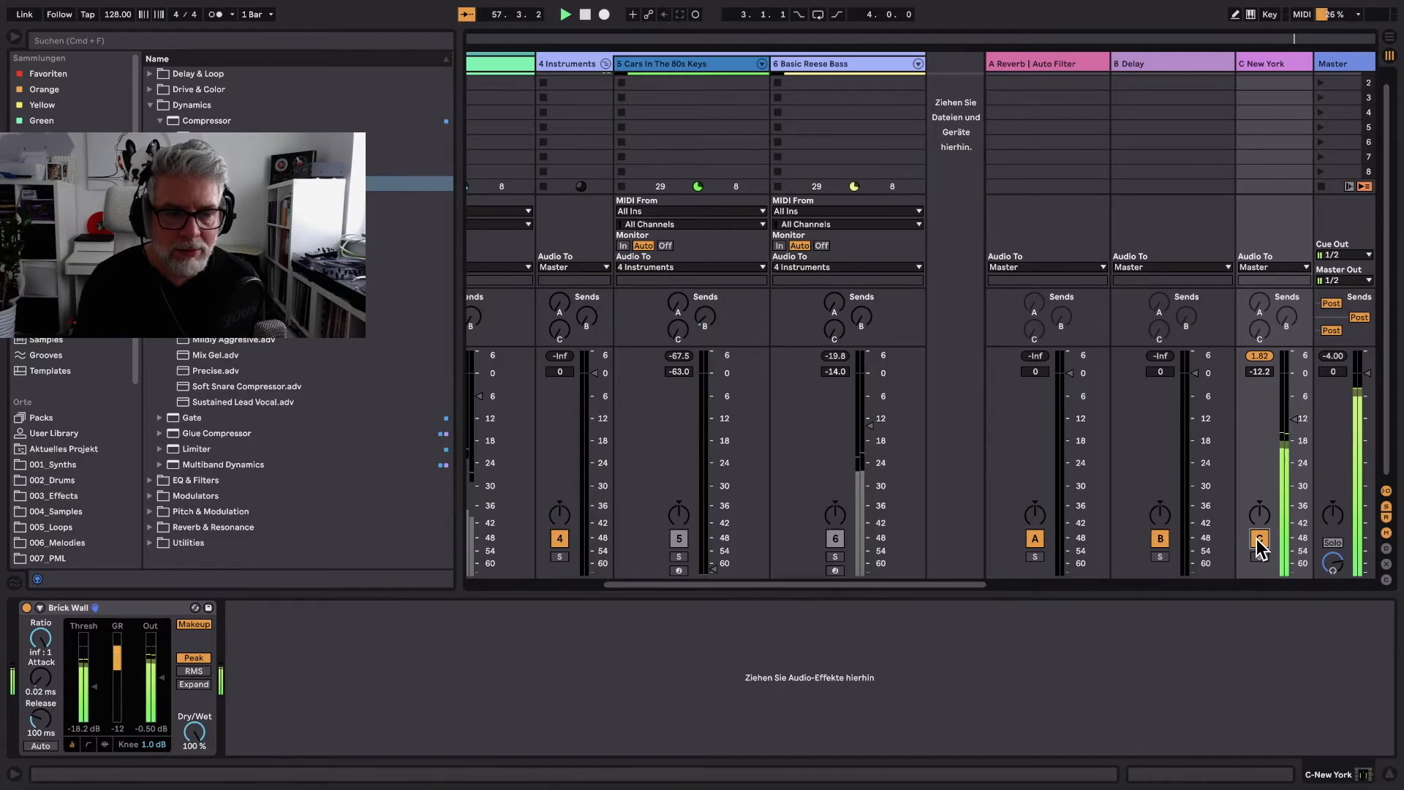
left_click(1259, 541)
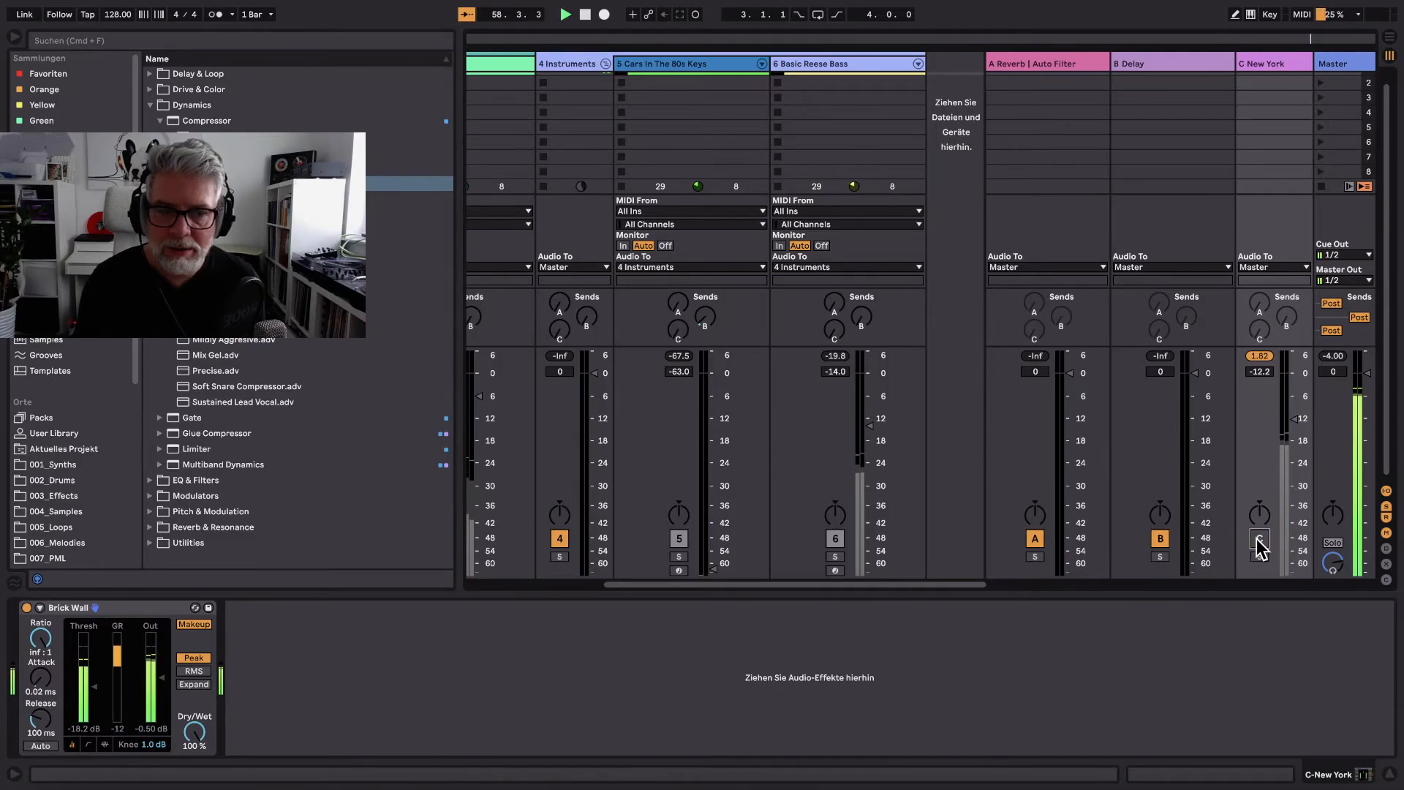
left_click(1258, 541)
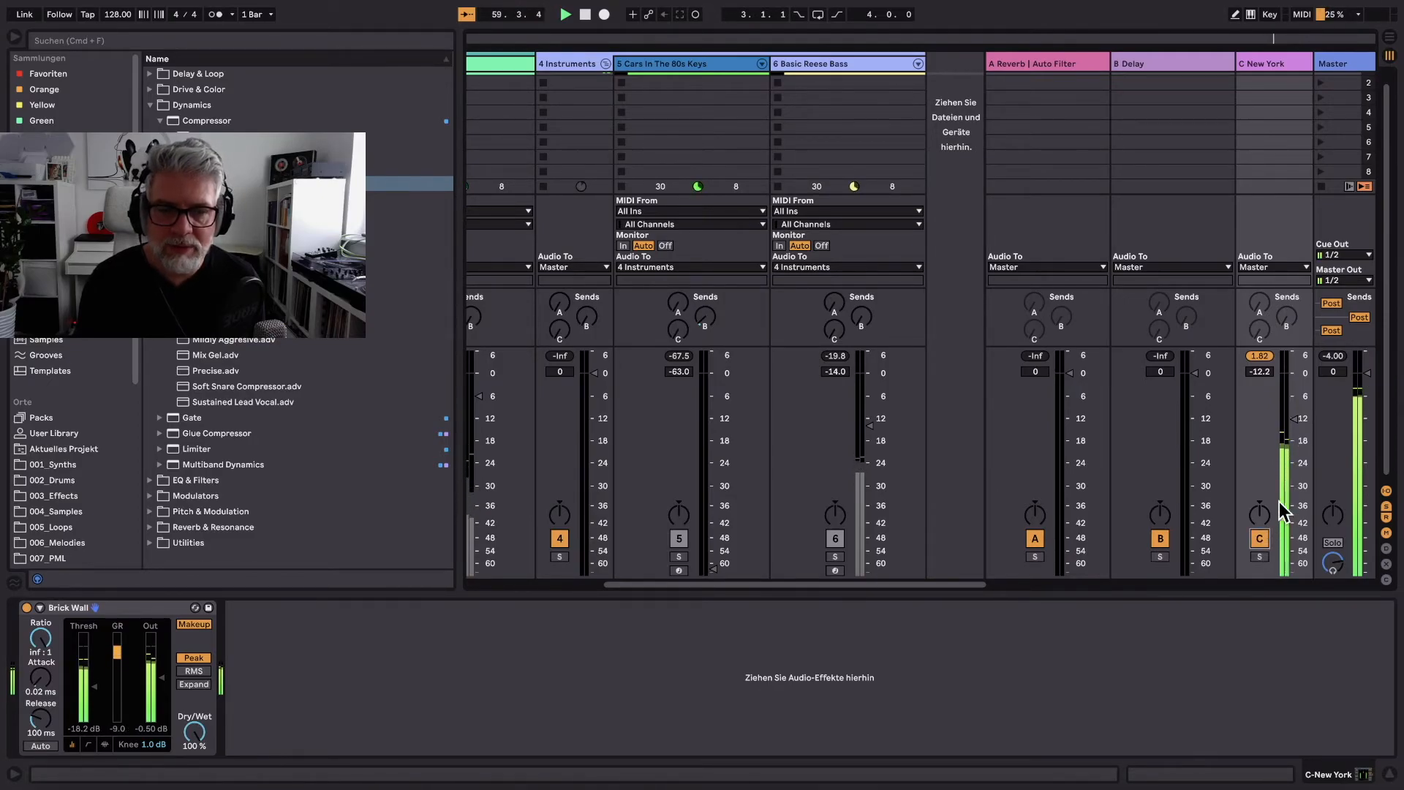
Lower the New York return's volume to -14.2 dB and compare the sound with the return off and on.
left_click(1294, 420)
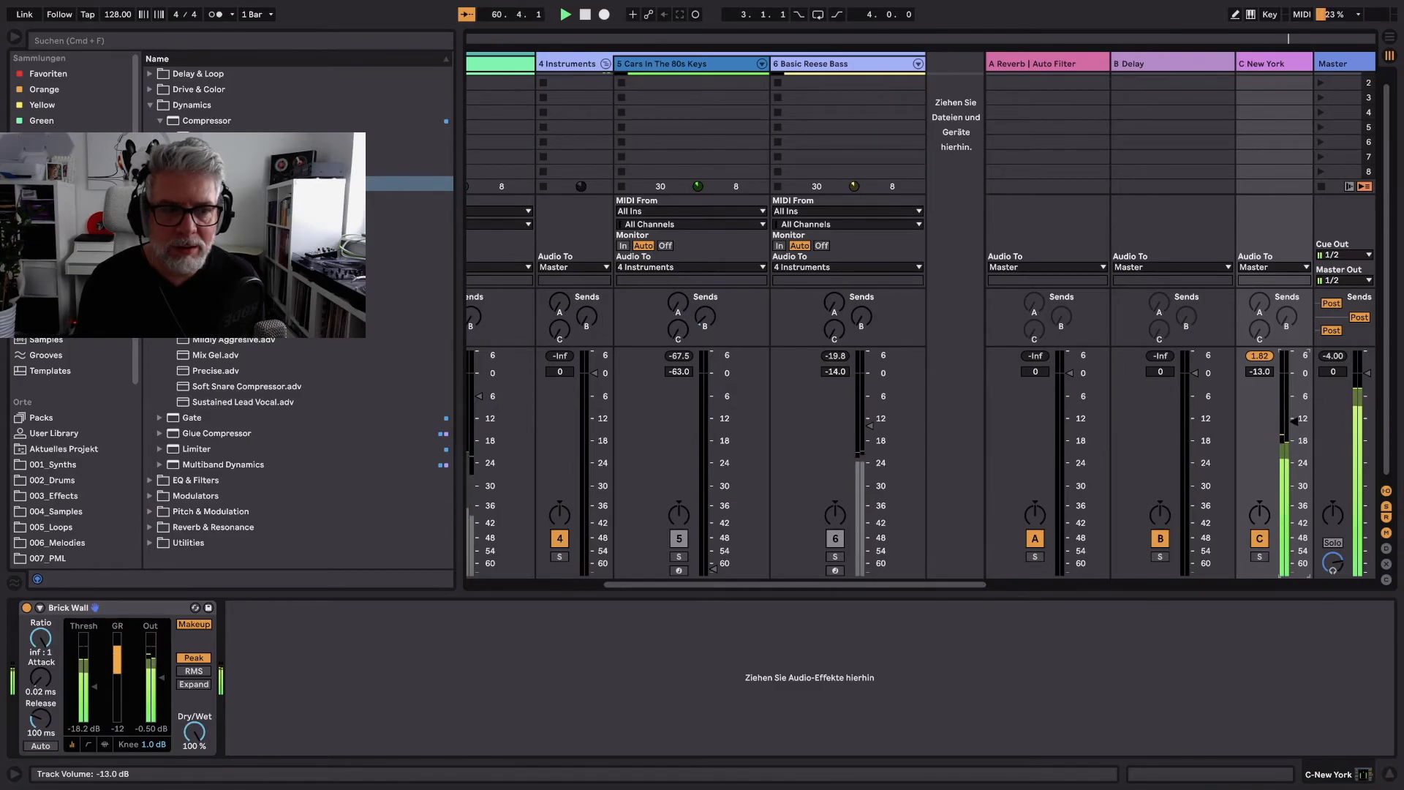
left_click(1259, 540)
left_click(1259, 539)
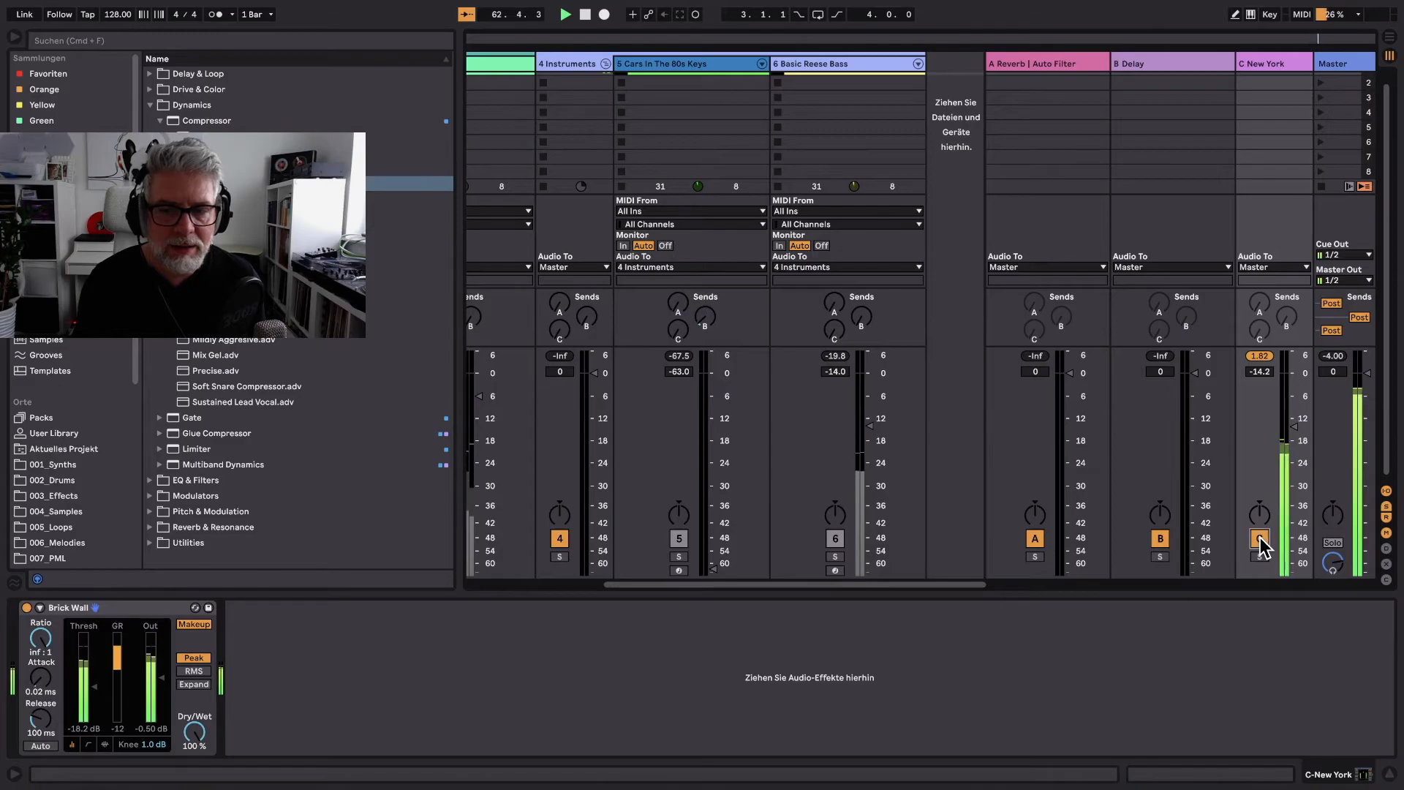
Hide the browser, solo the Shaker track together with the Fat Tech Beat track, and stop playback after listening.
left_click(13, 37)
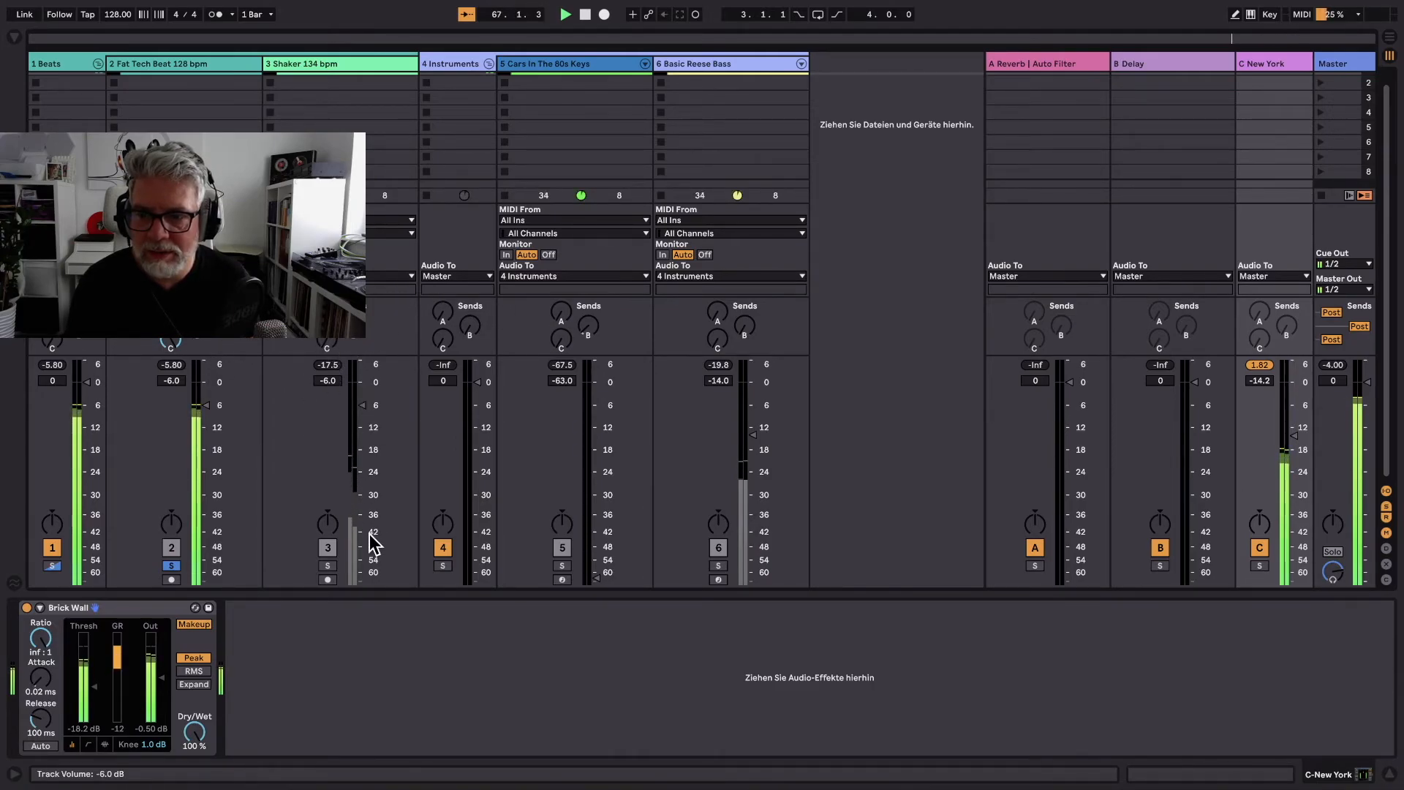
left_click(328, 566)
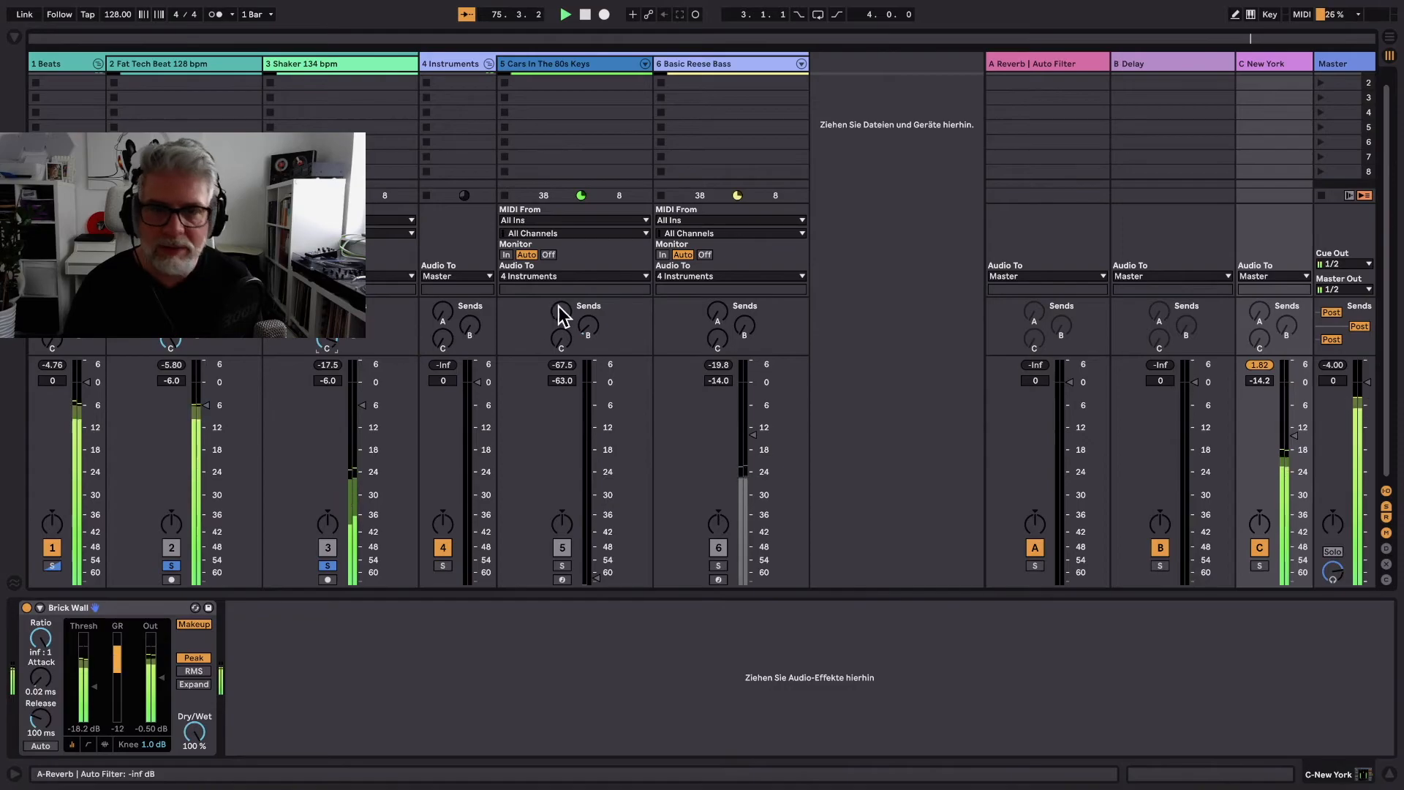
left_click(585, 14)
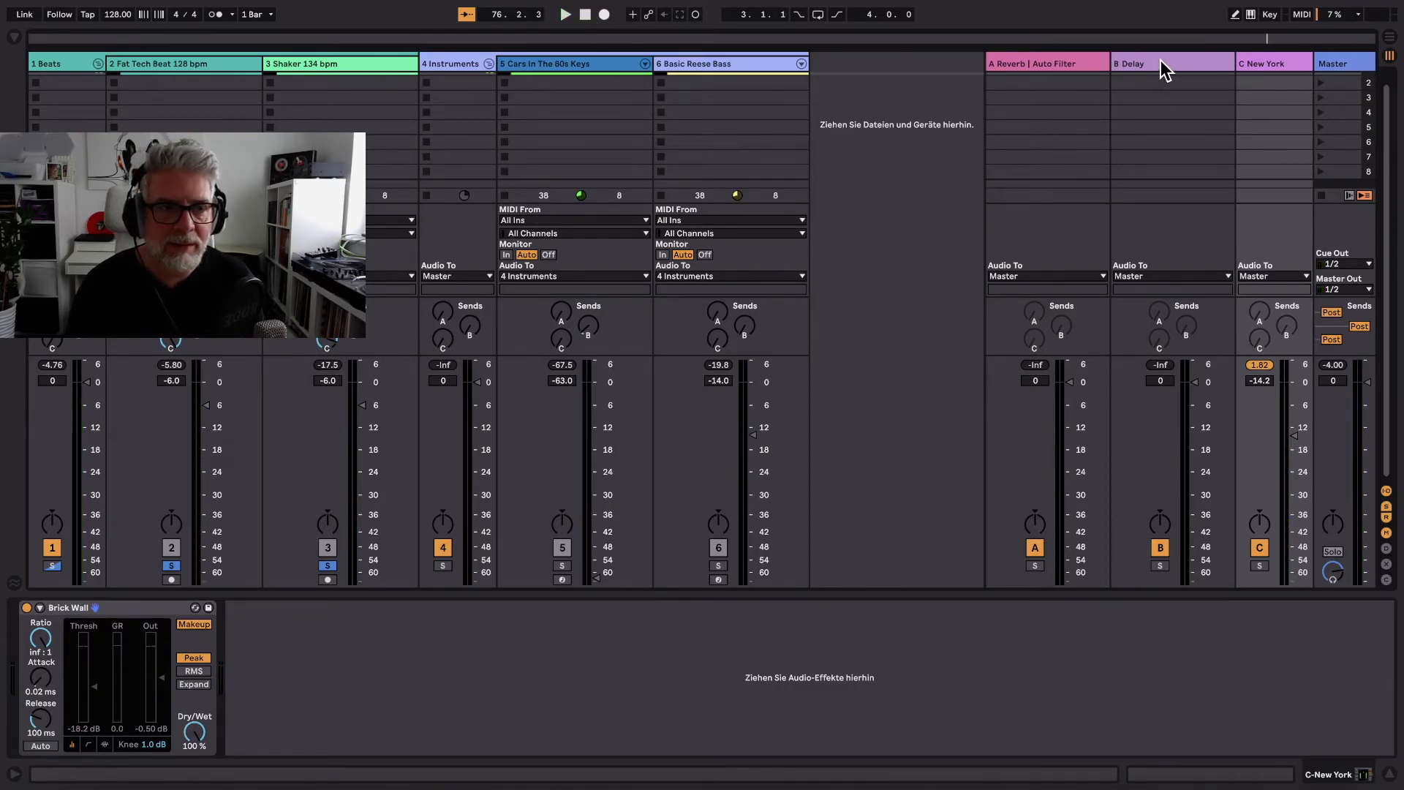
Show the devices of the A Reverb | Auto Filter return and slightly raise the Fat Tech Beat track's send A.
left_click(1047, 60)
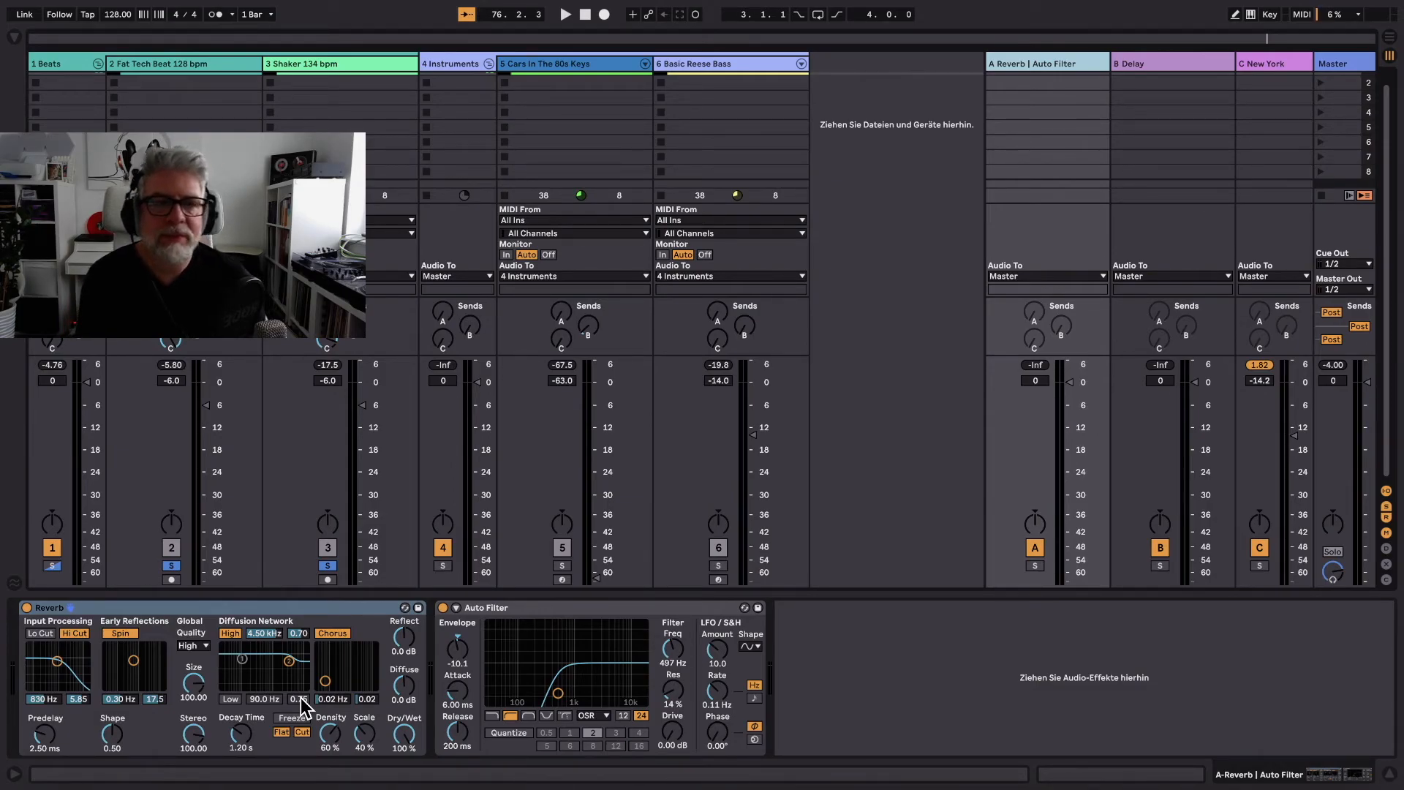
left_click(285, 614)
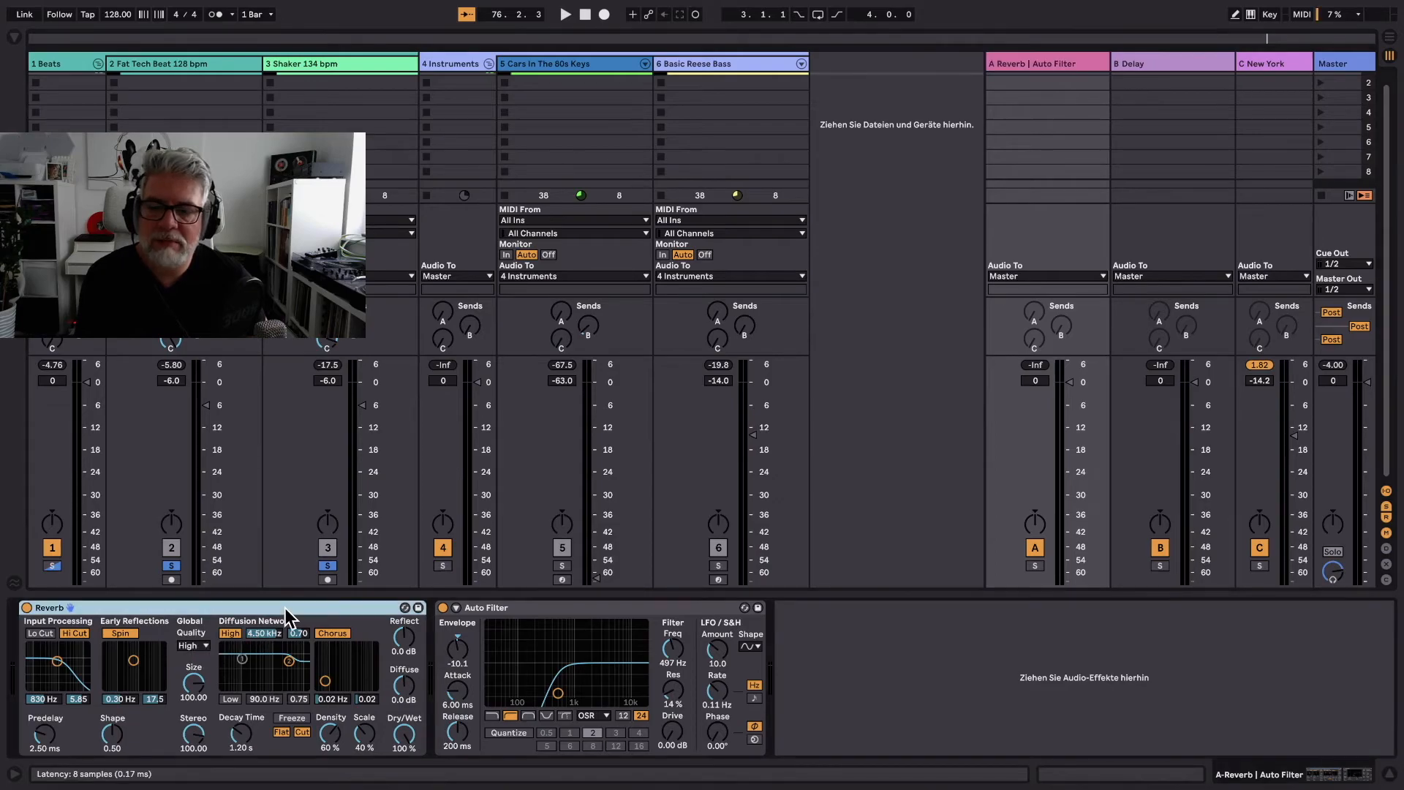
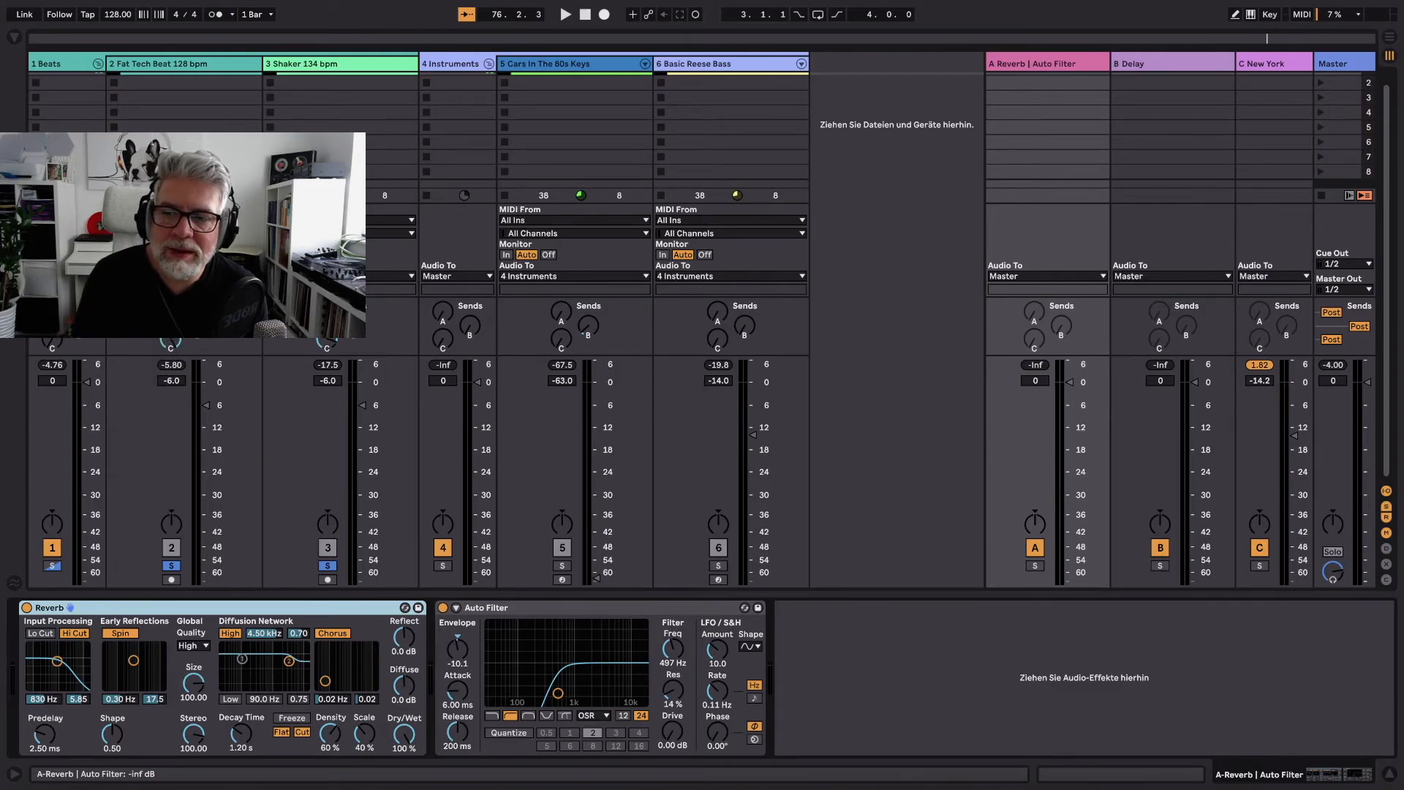
mouse_move(171, 312)
left_mouse_down()
mouse_move(171, 293)
mouse_move(171, 310)
left_mouse_up()
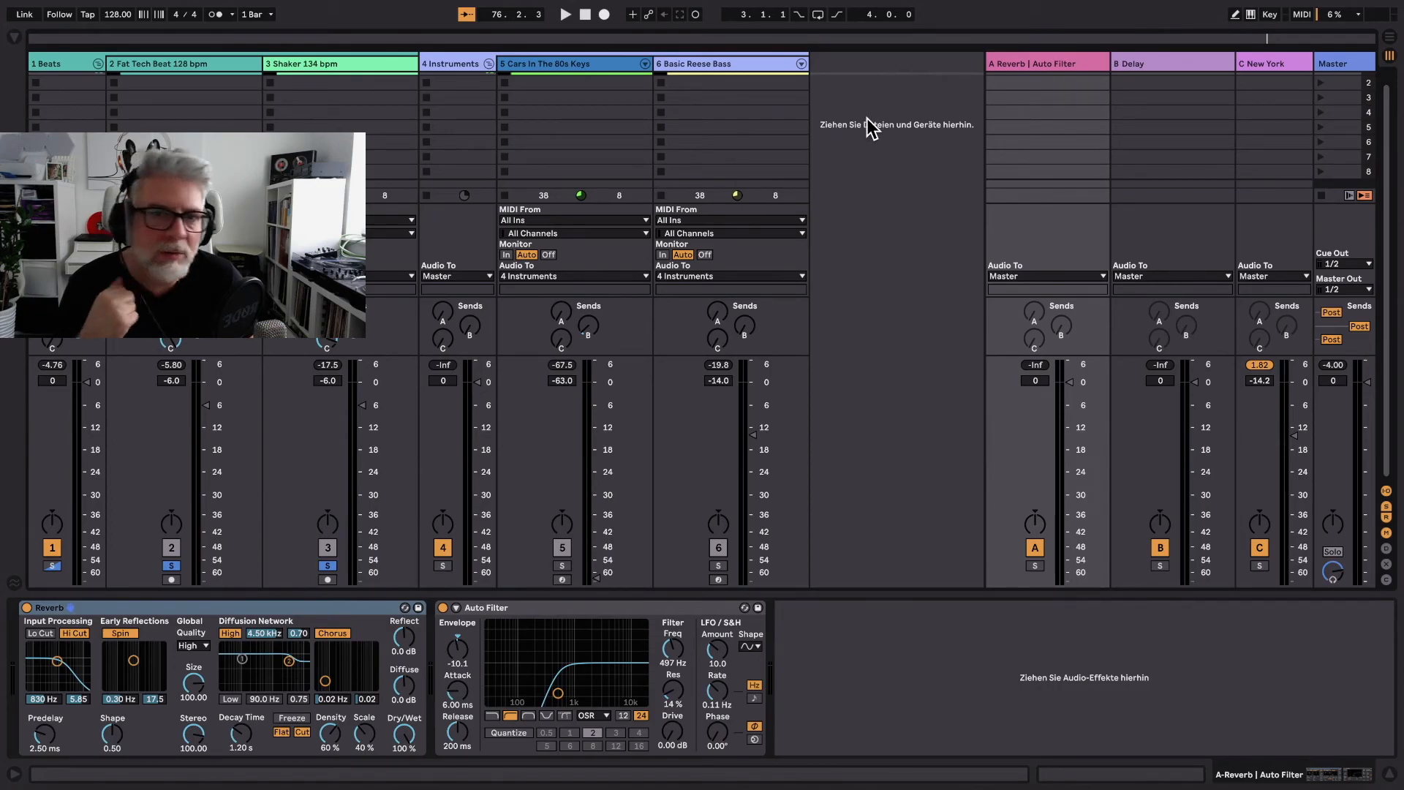
With all tracks playing unsoloed, raise the Cars In The 80s Keys volume to -6.5 dB and turn up send A on it and Basic Reese Bass.
left_click(566, 14)
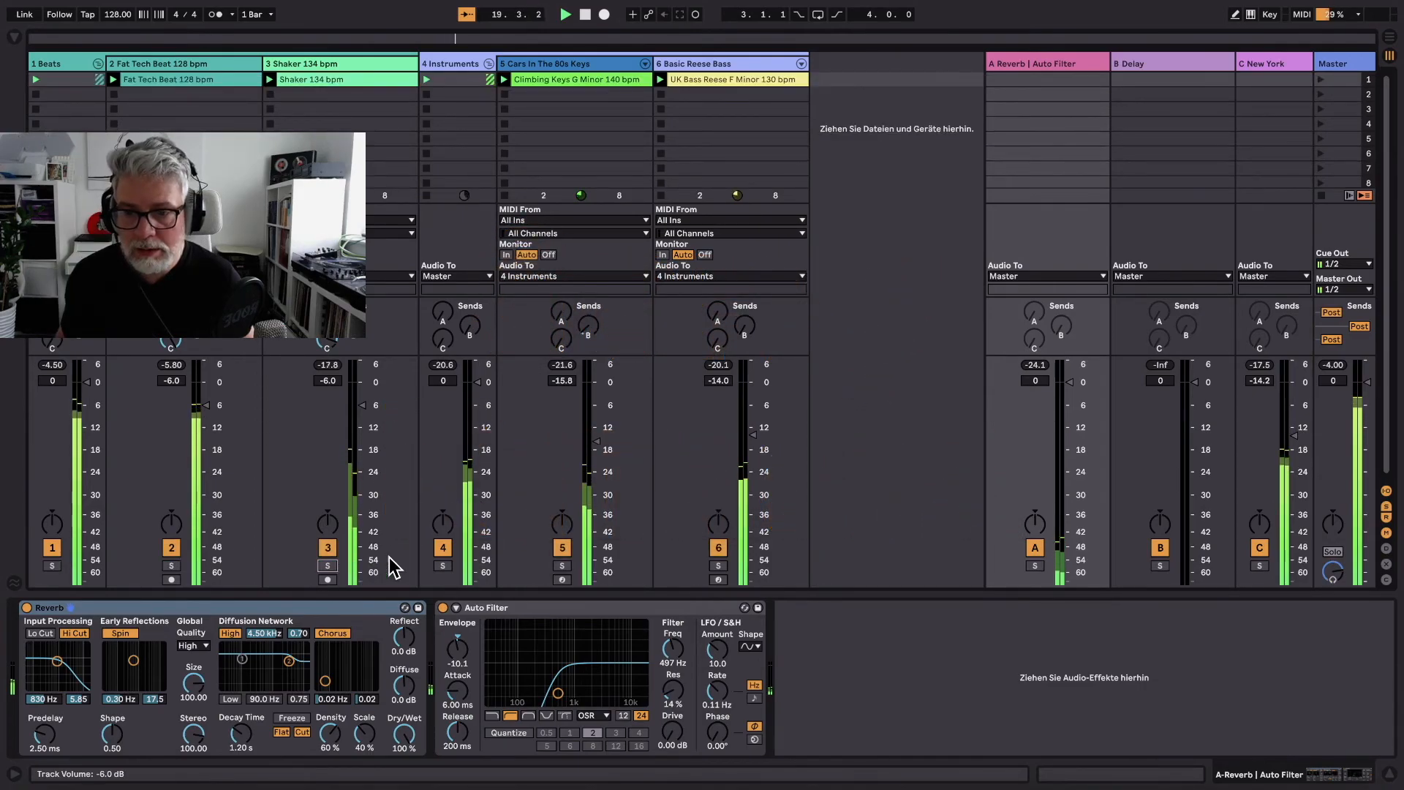
left_click_drag(598, 442, 596, 424)
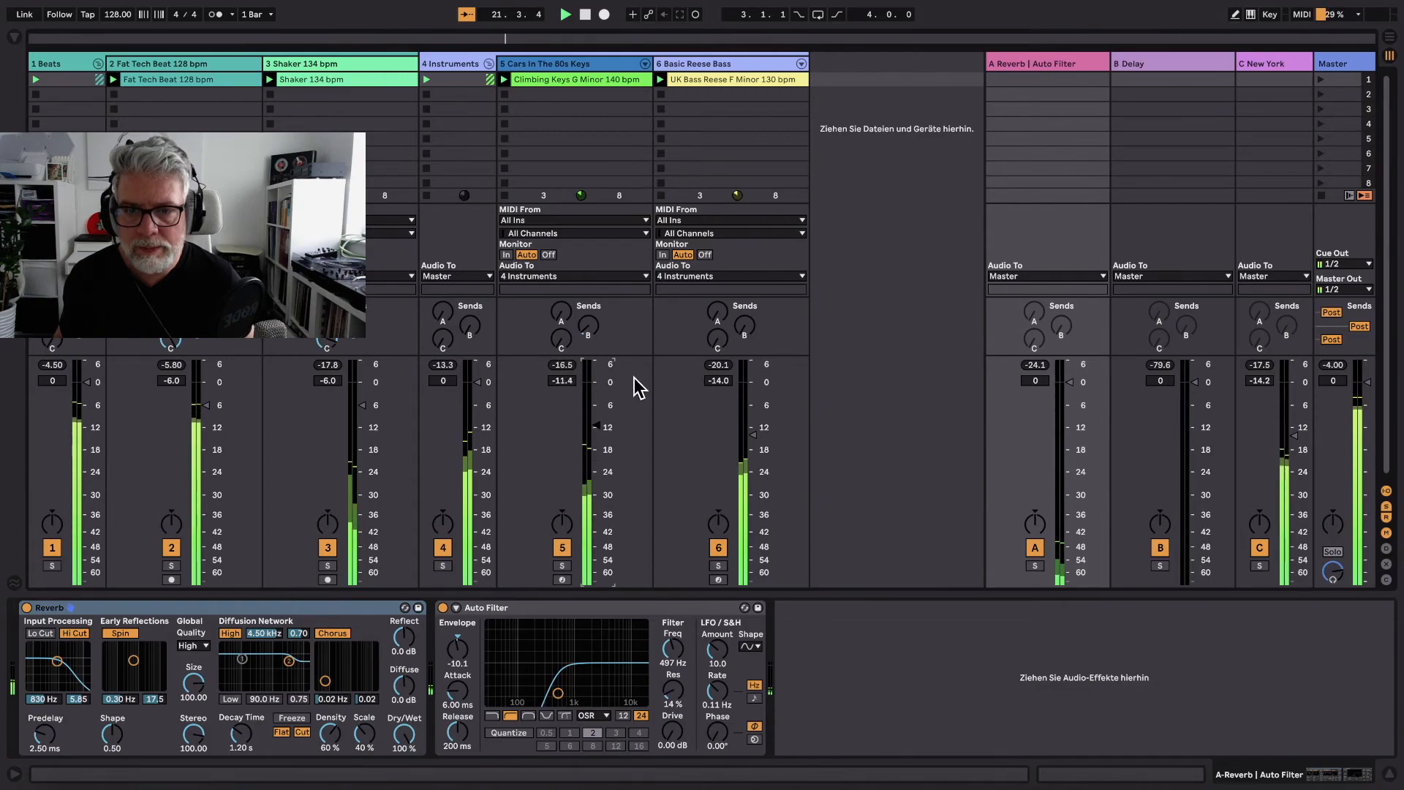
left_click_drag(566, 311, 566, 265)
left_click_drag(596, 436, 596, 406)
left_click(561, 311)
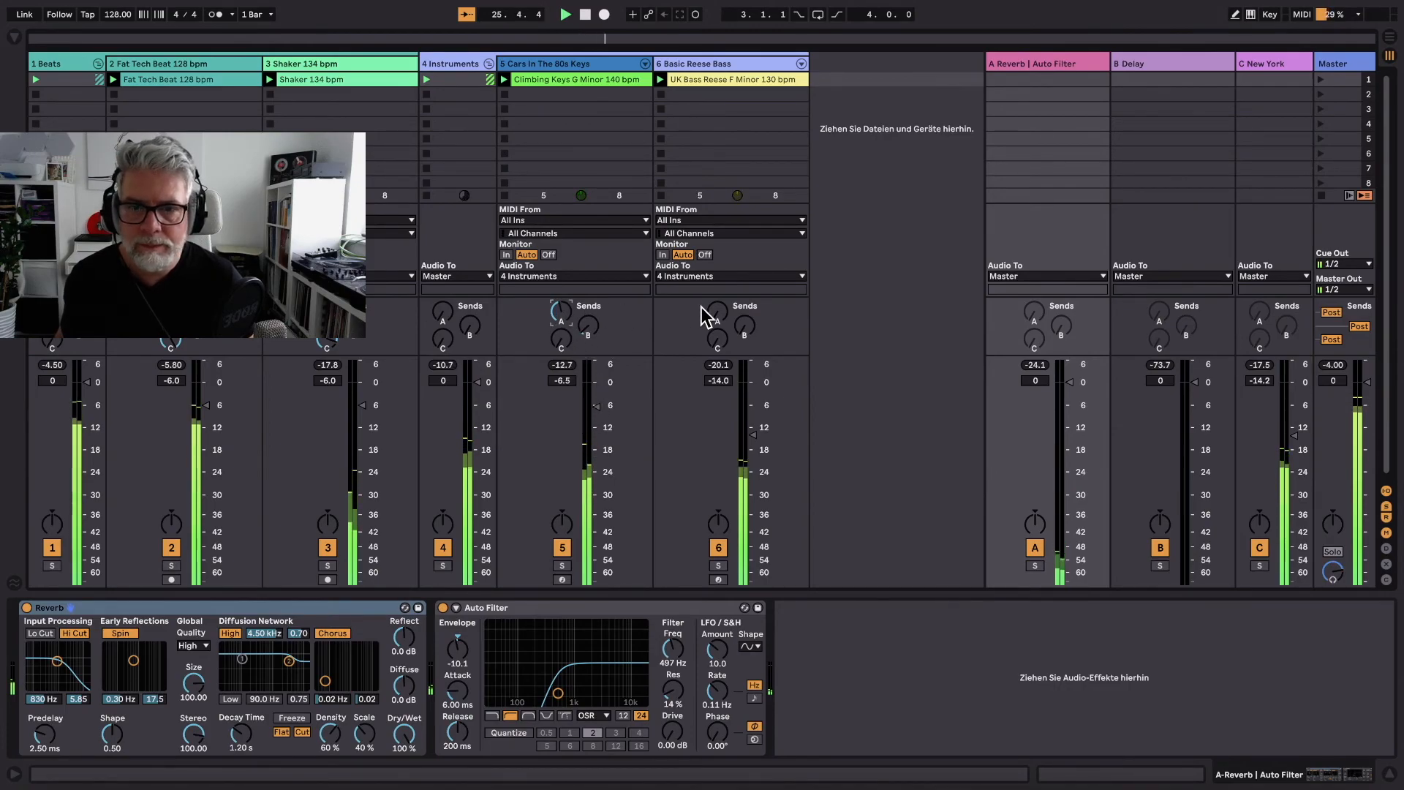
left_click_drag(718, 312, 718, 309)
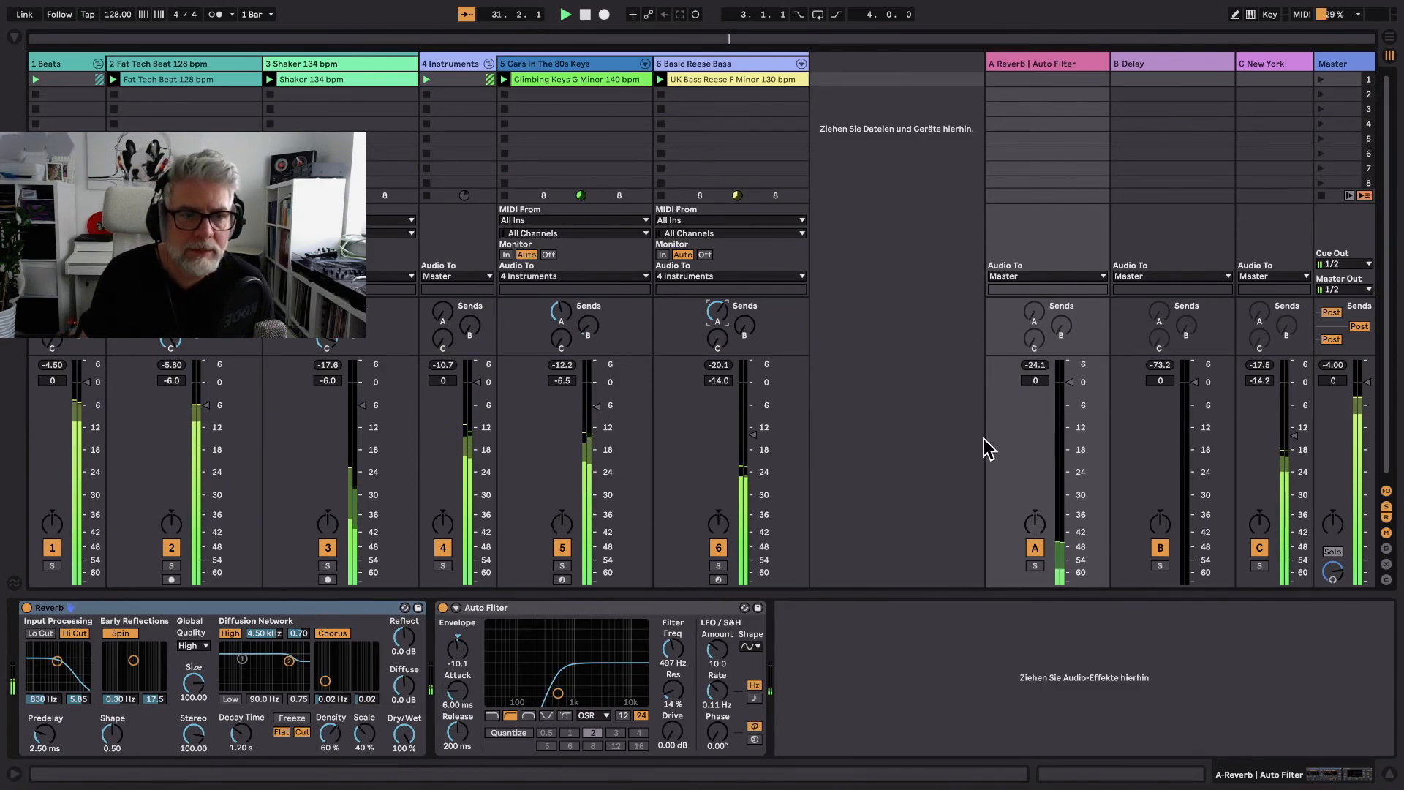
Compare the sound with return A on and off, first for the full mix and then with Fat Tech Beat and Shaker soloed in turn.
left_click(1035, 548)
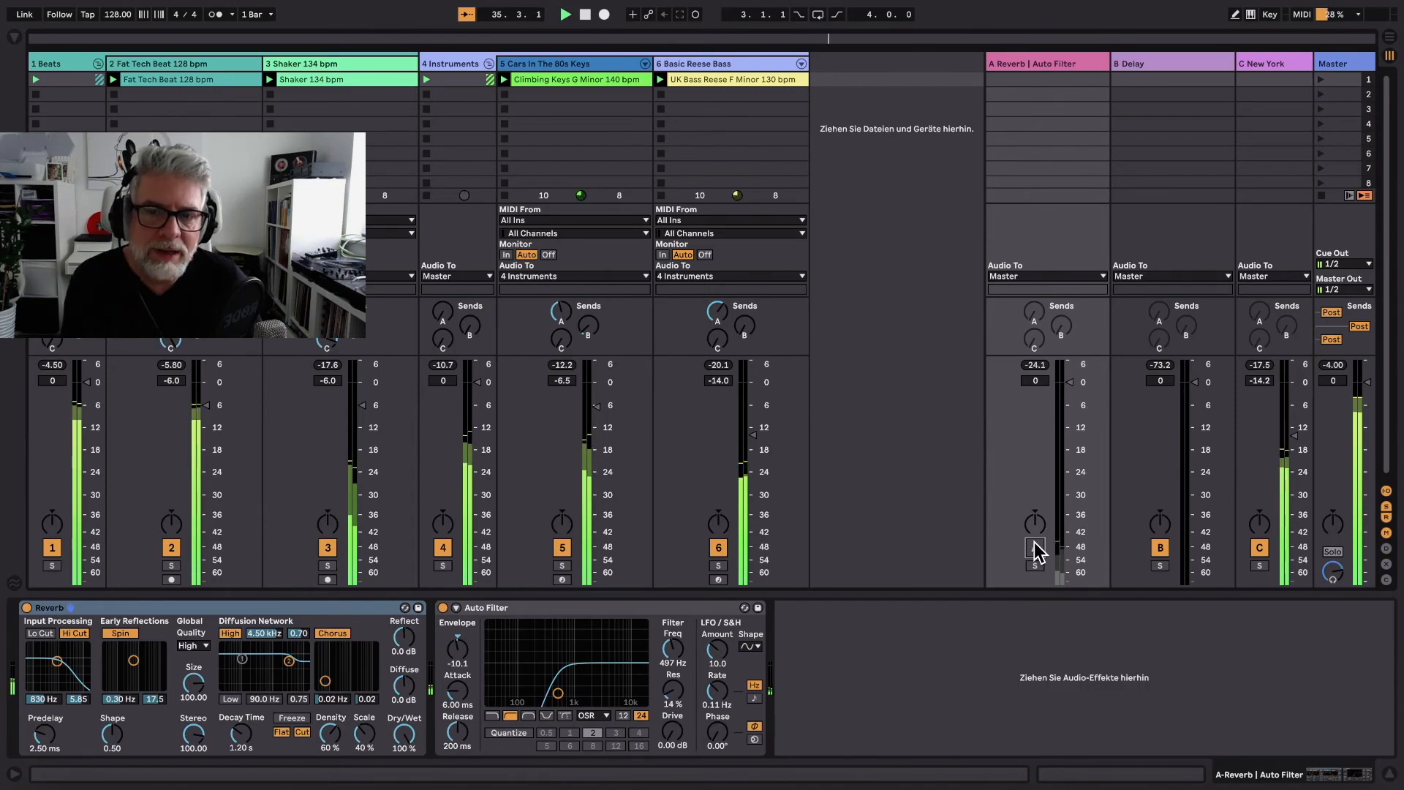
left_click(1035, 549)
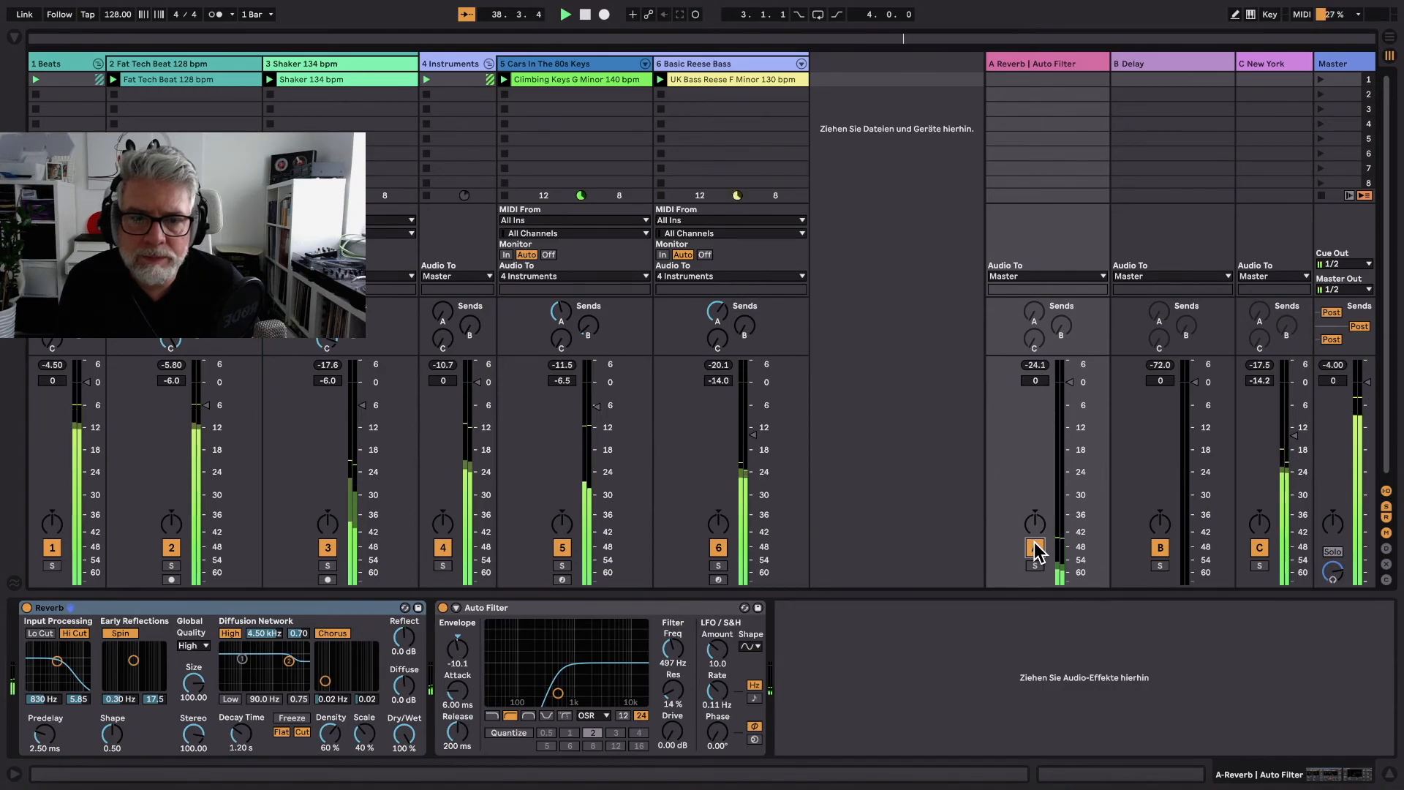
left_click(170, 565)
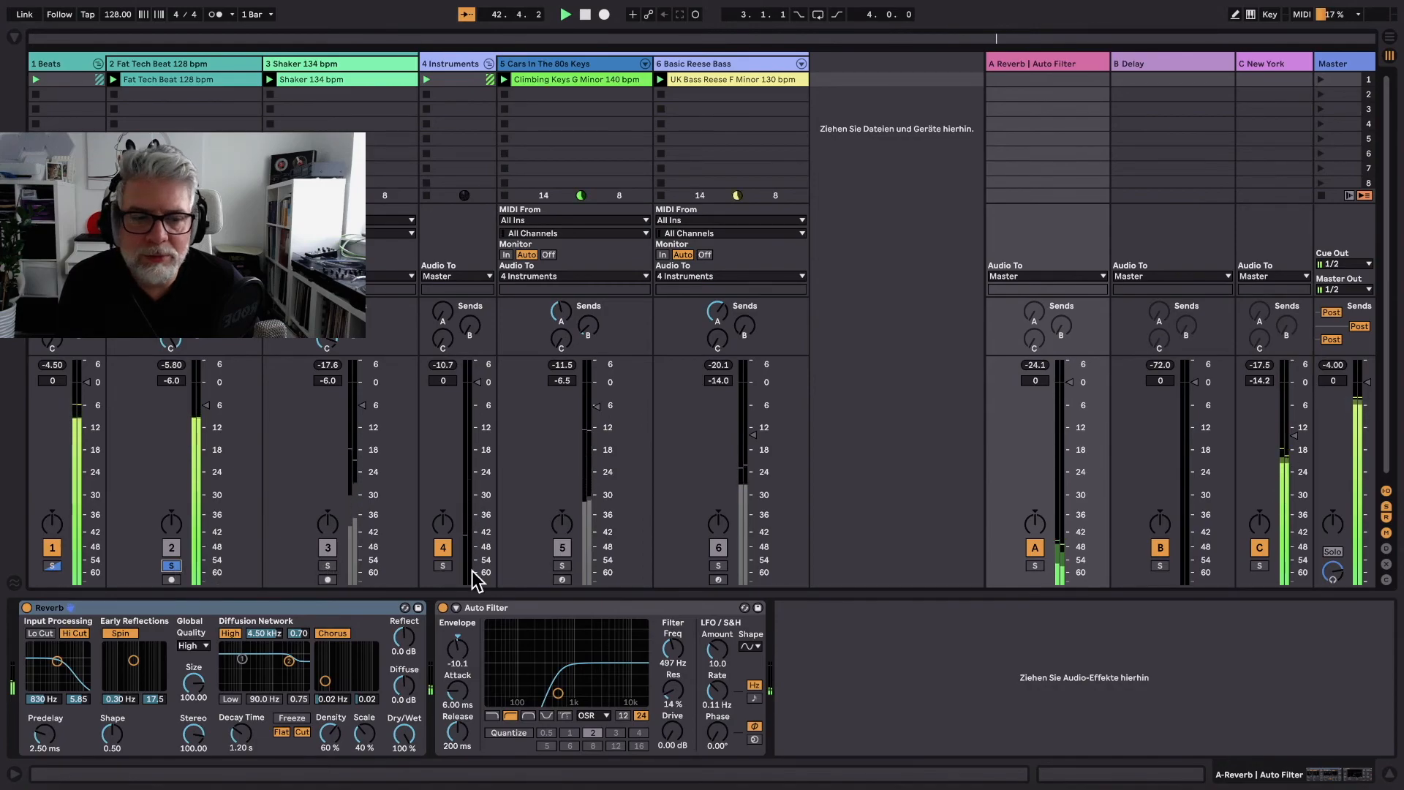
left_click(1032, 548)
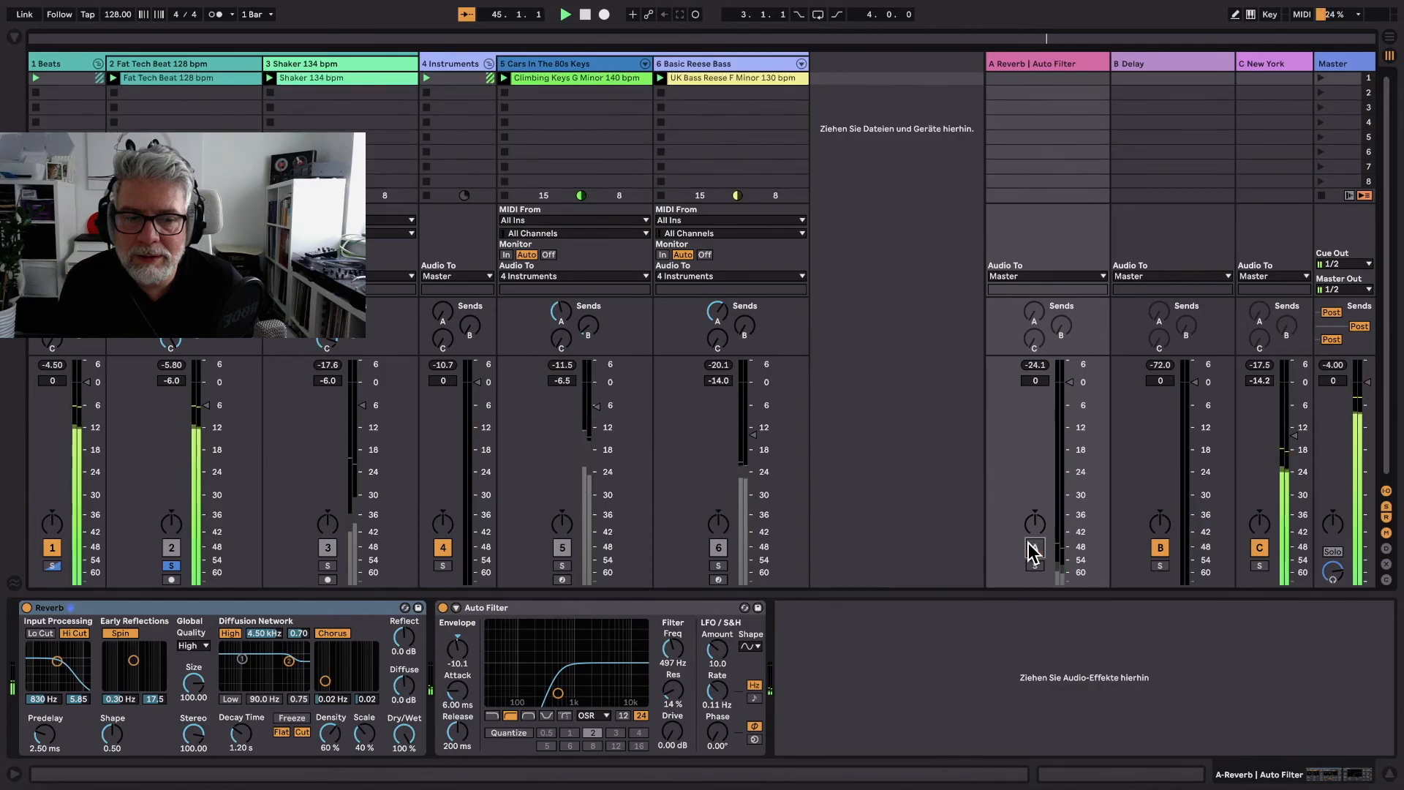
left_click(328, 566)
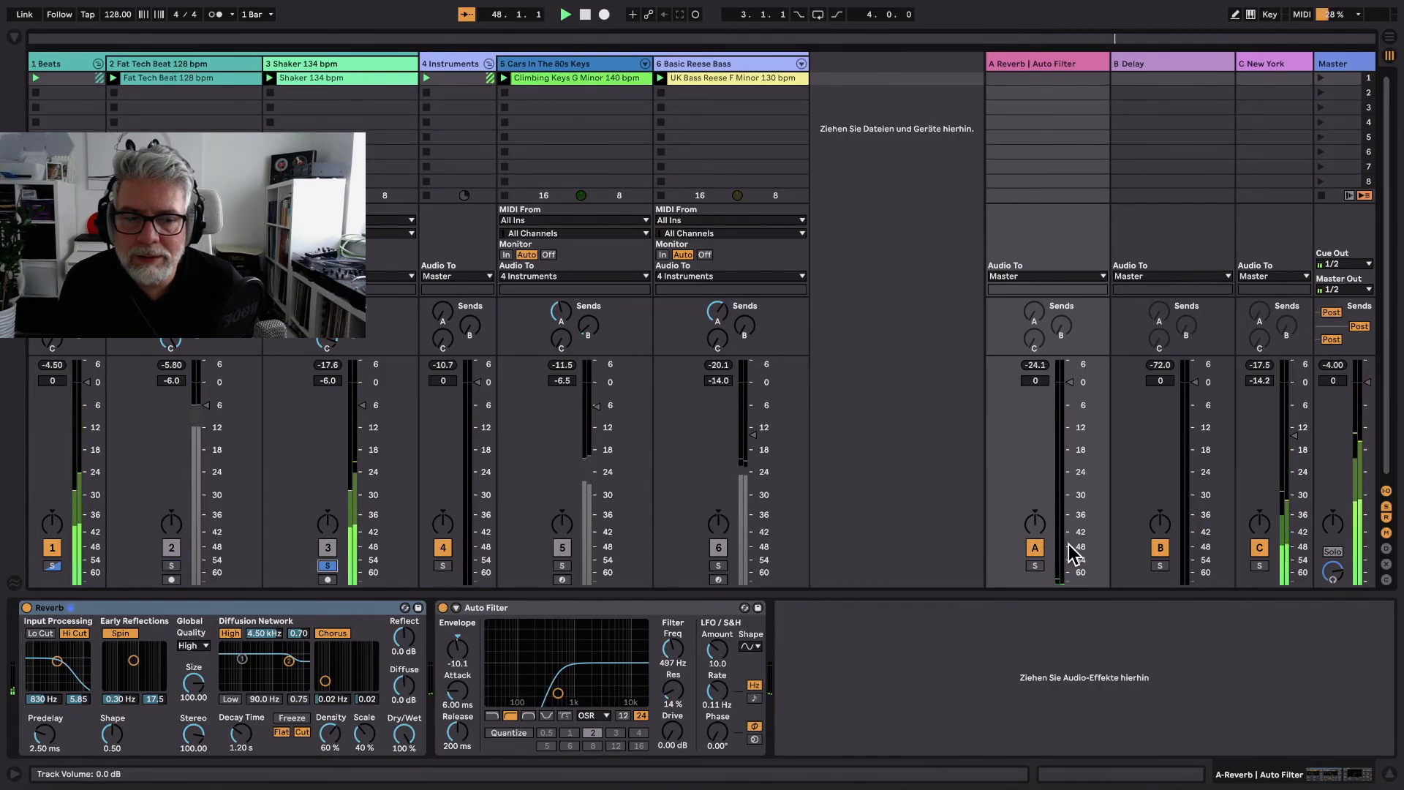
left_click(1035, 548)
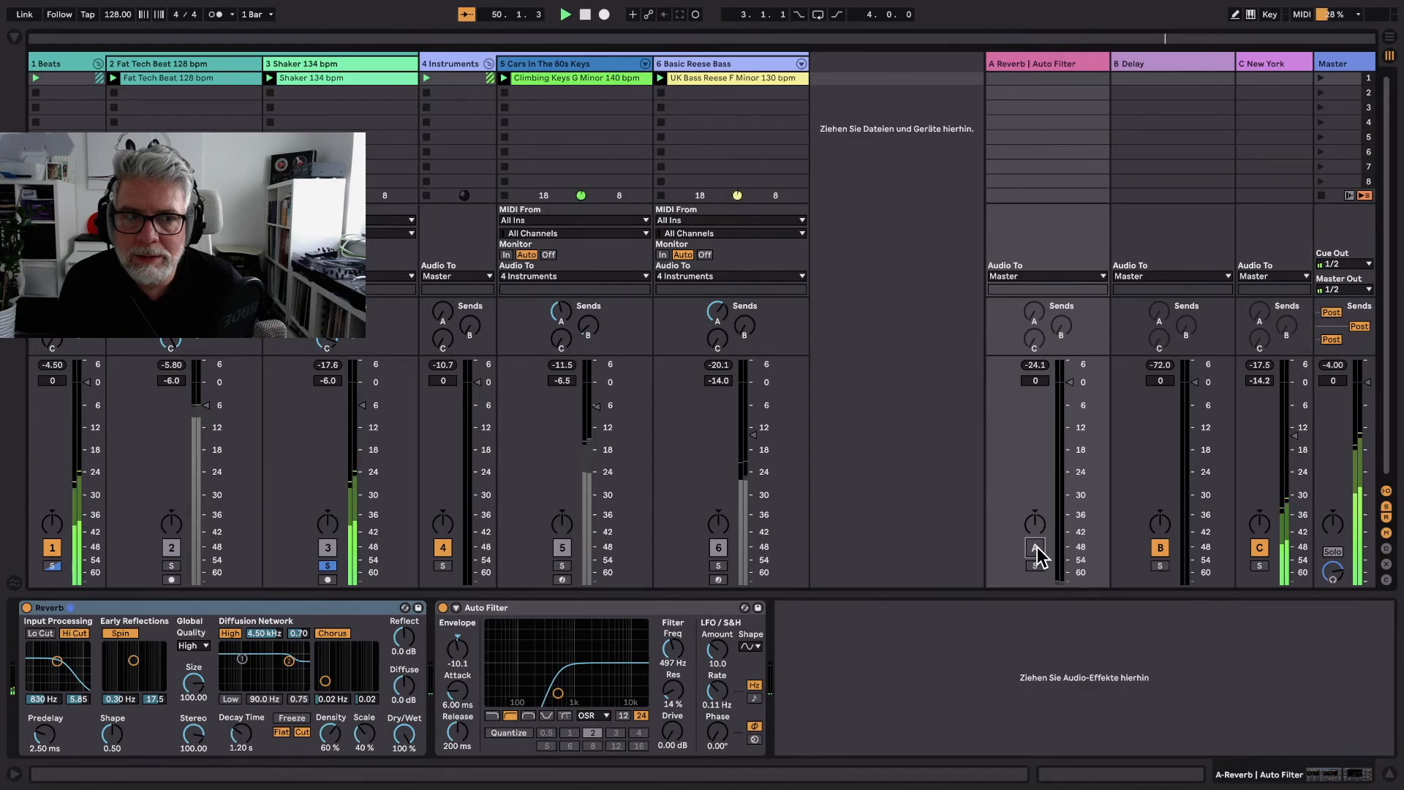
Turn return A back on, compare Cars In The 80s Keys and Basic Reese Bass soloed in turn with and without it, and stop playback.
left_click(1035, 548)
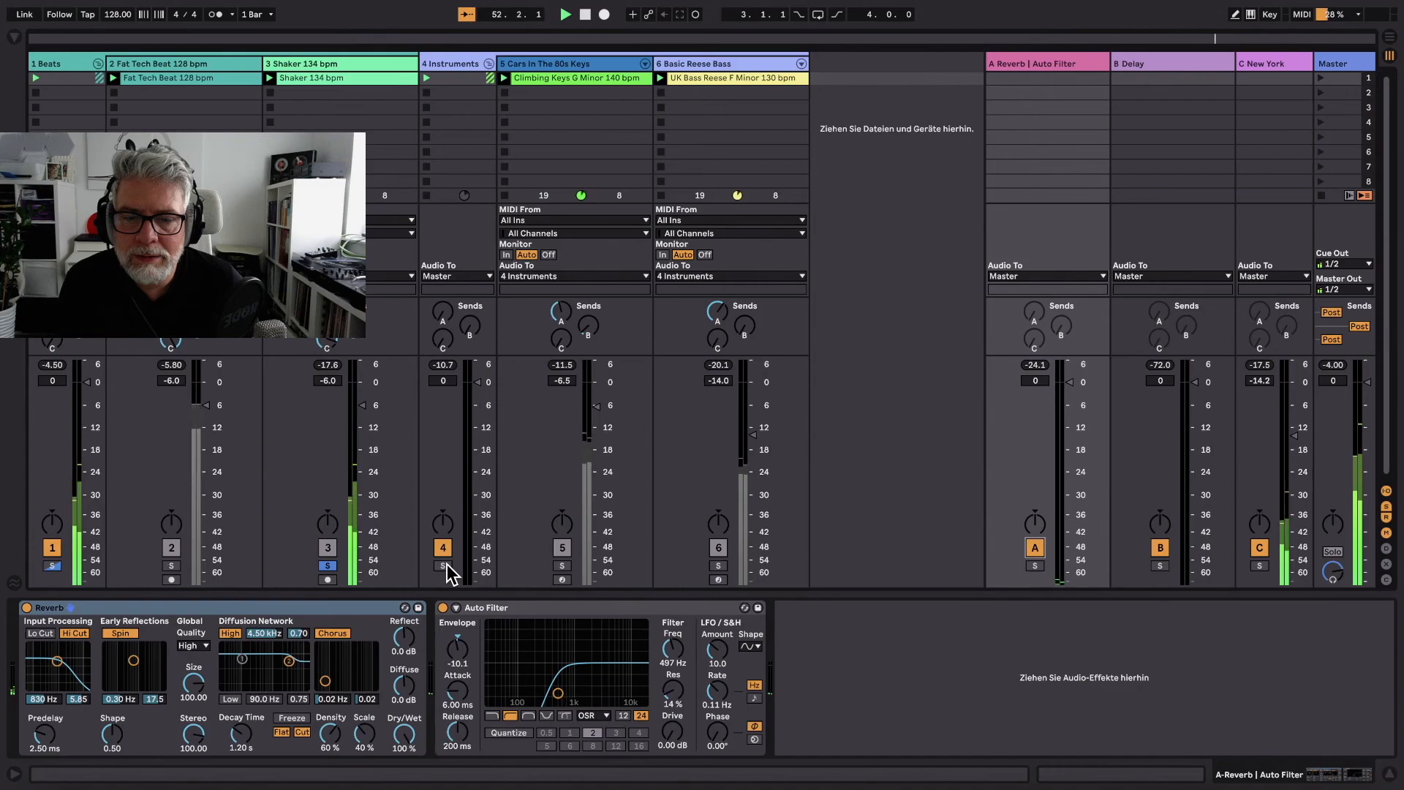
left_click(562, 565)
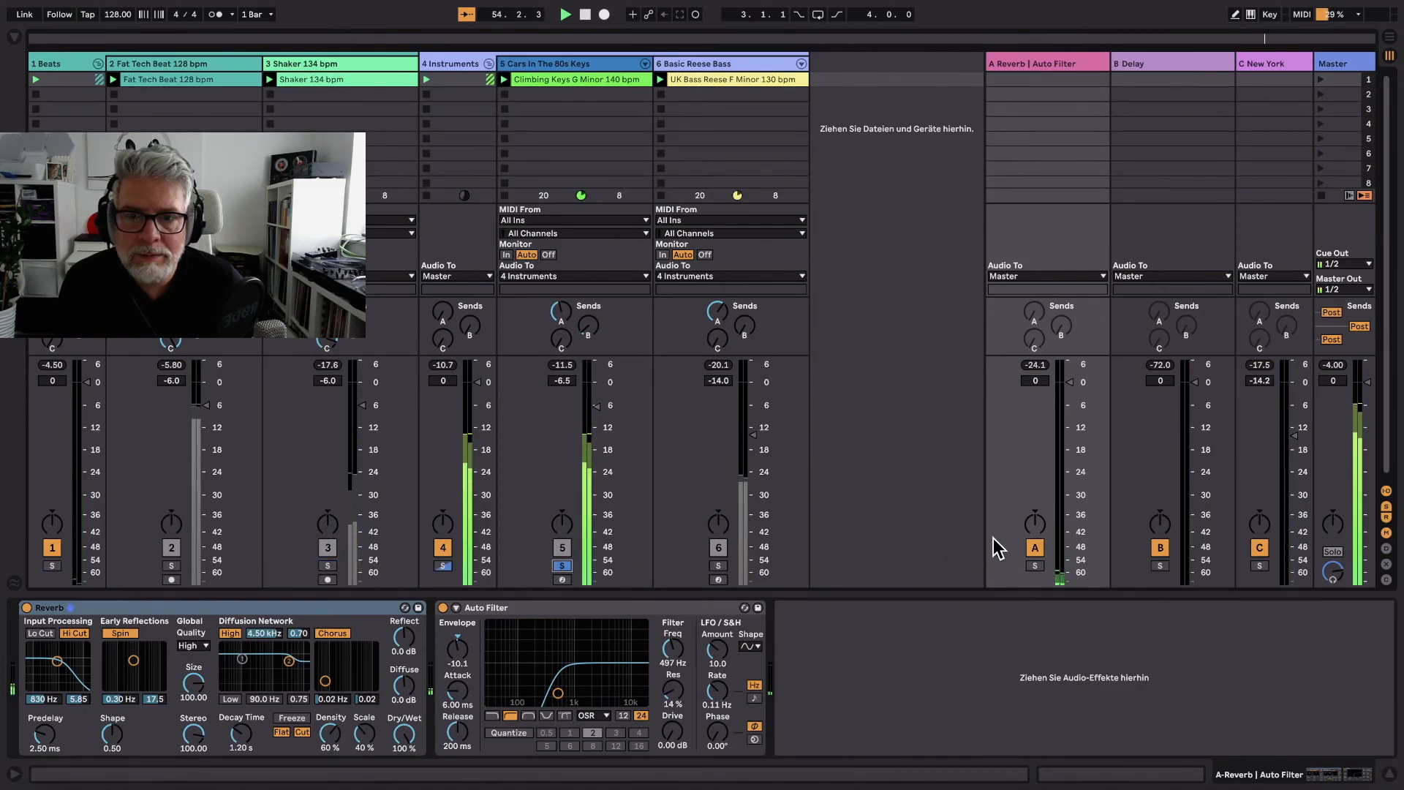
left_click(1035, 547)
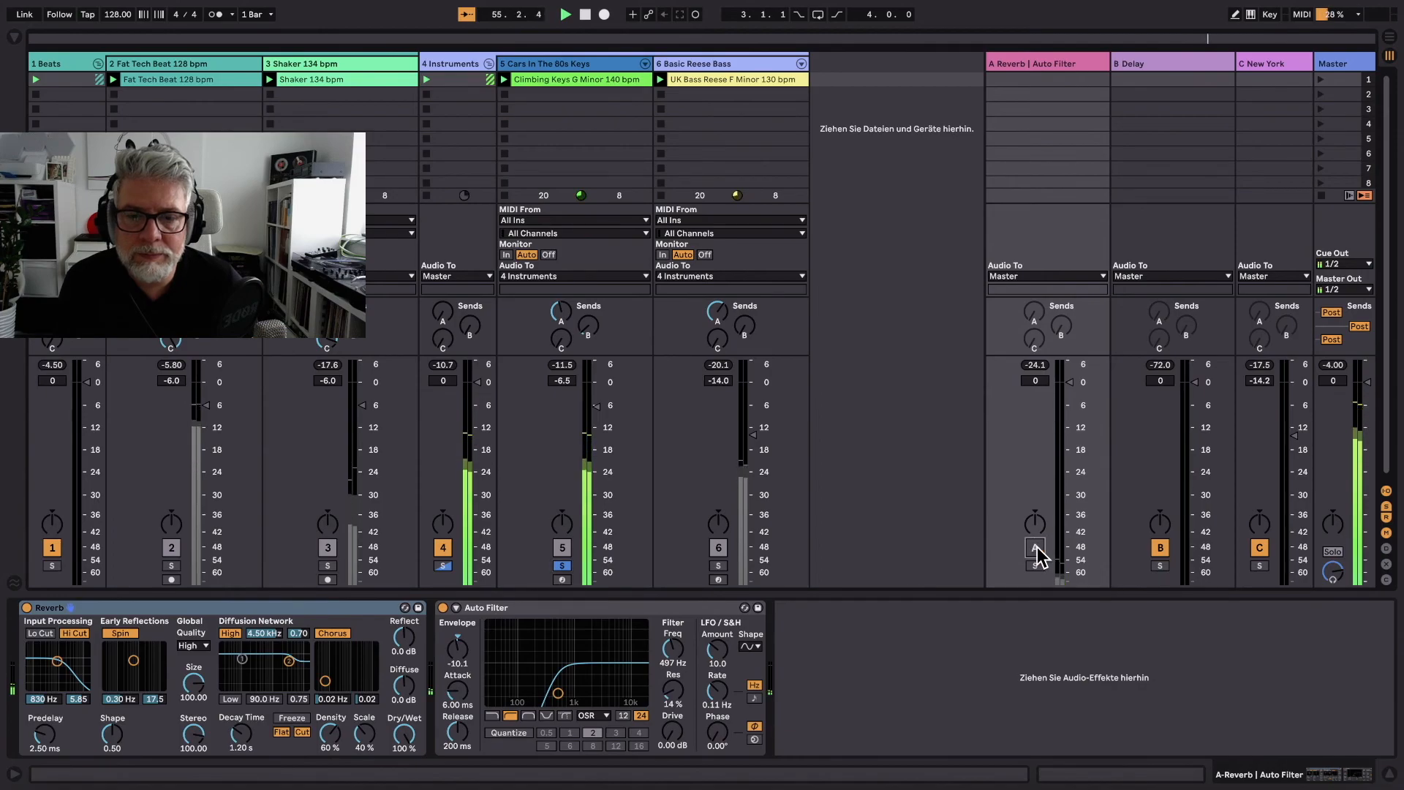
left_click(1036, 548)
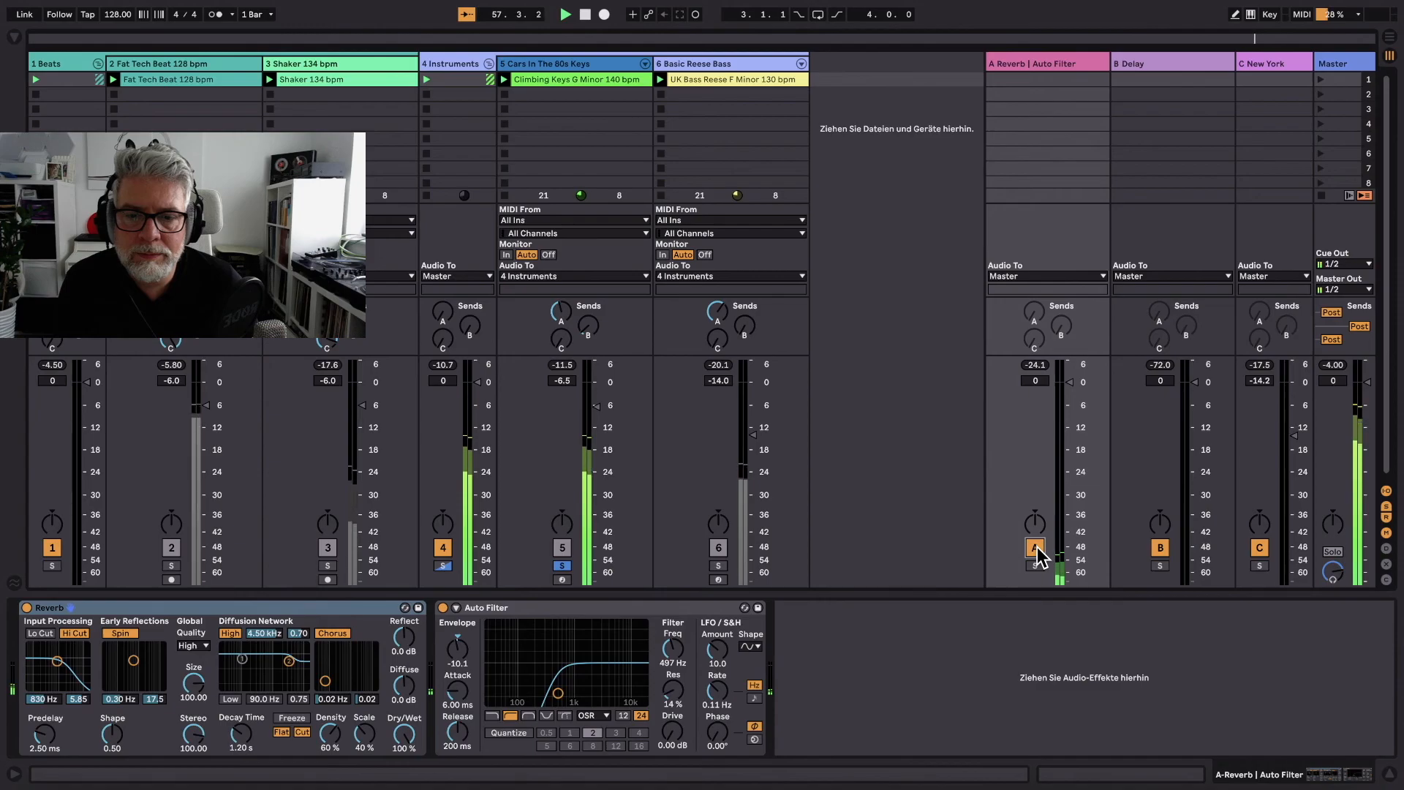
left_click(720, 566)
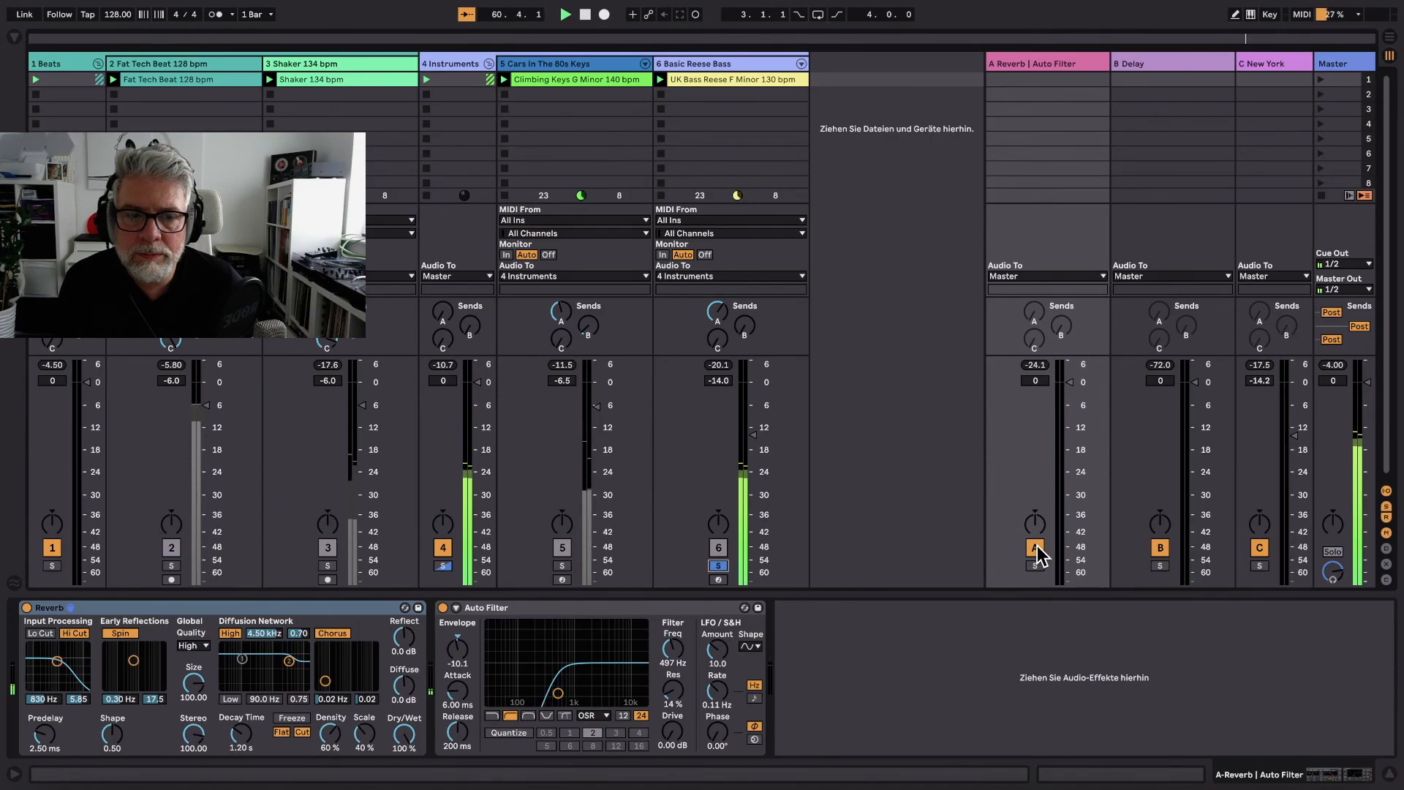
left_click(1034, 549)
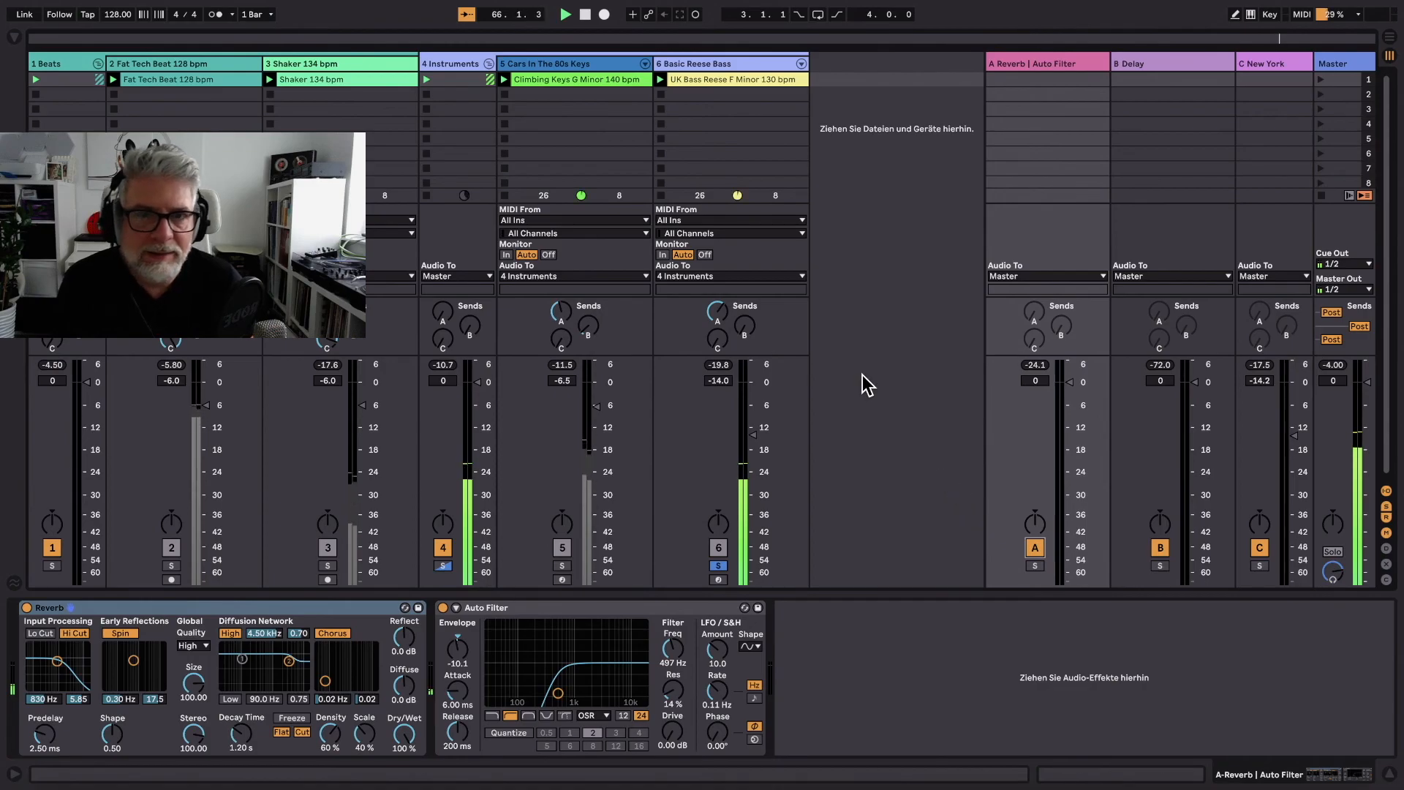
left_click(585, 16)
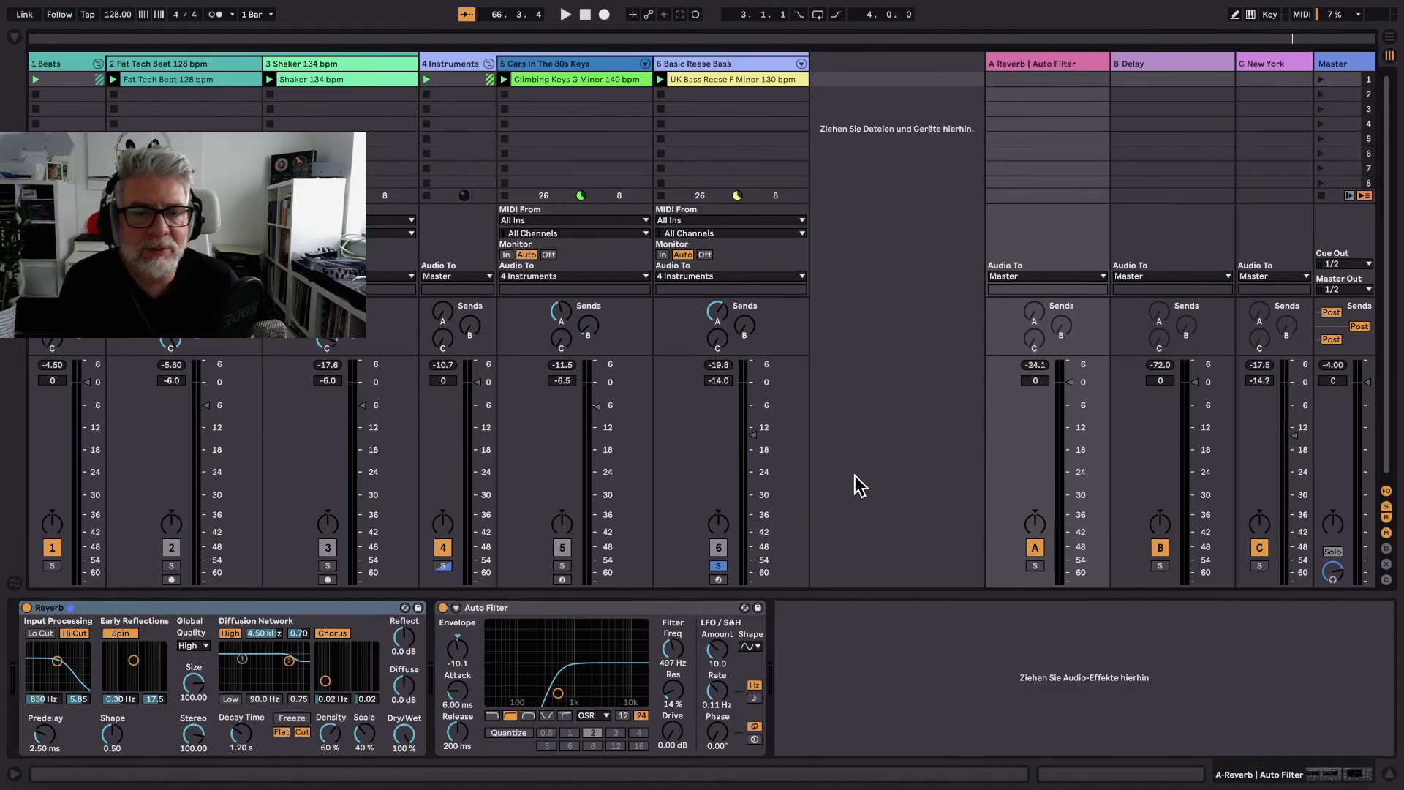
Unsolo Basic Reese Bass, play the full mix with return A on and off for comparison, and stop playback.
left_click(720, 567)
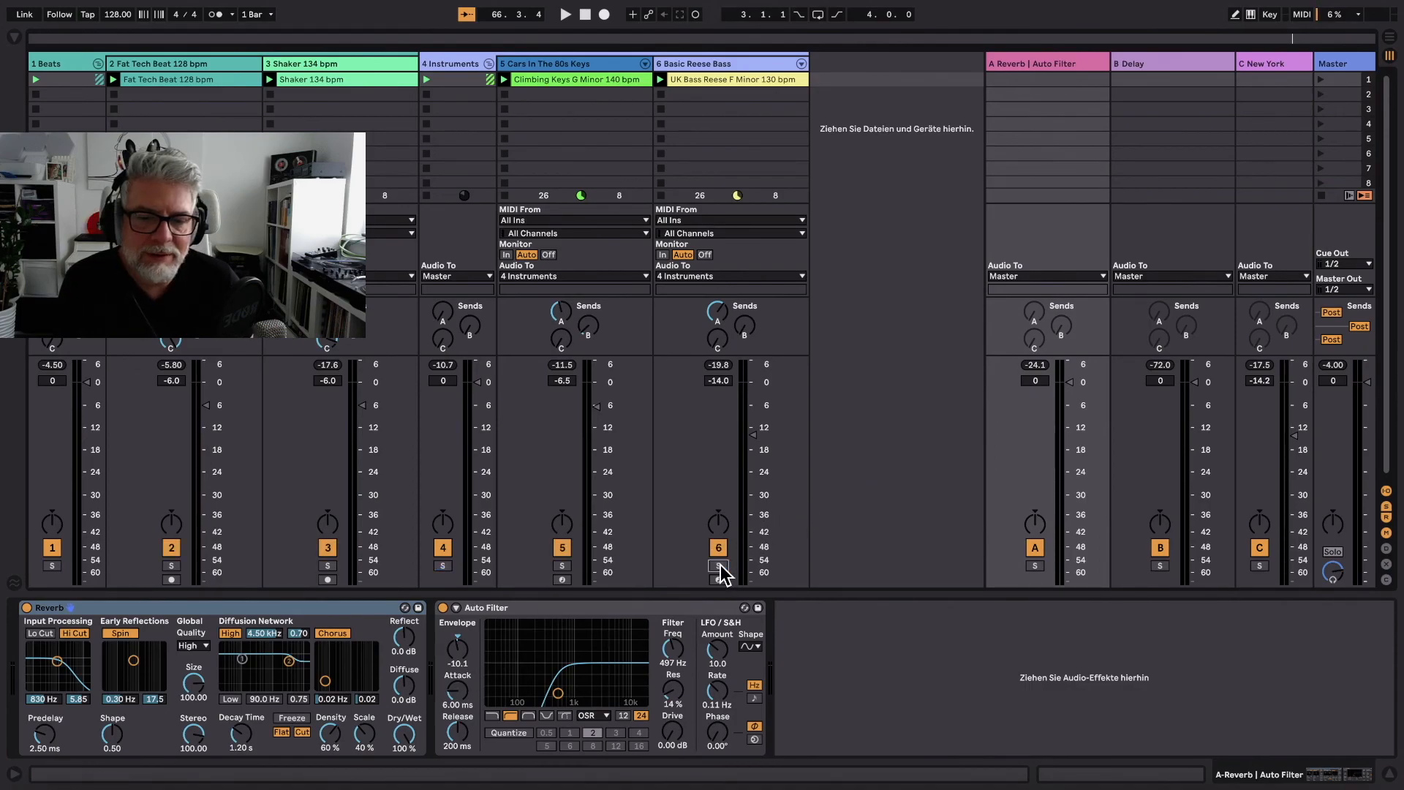
left_click(564, 14)
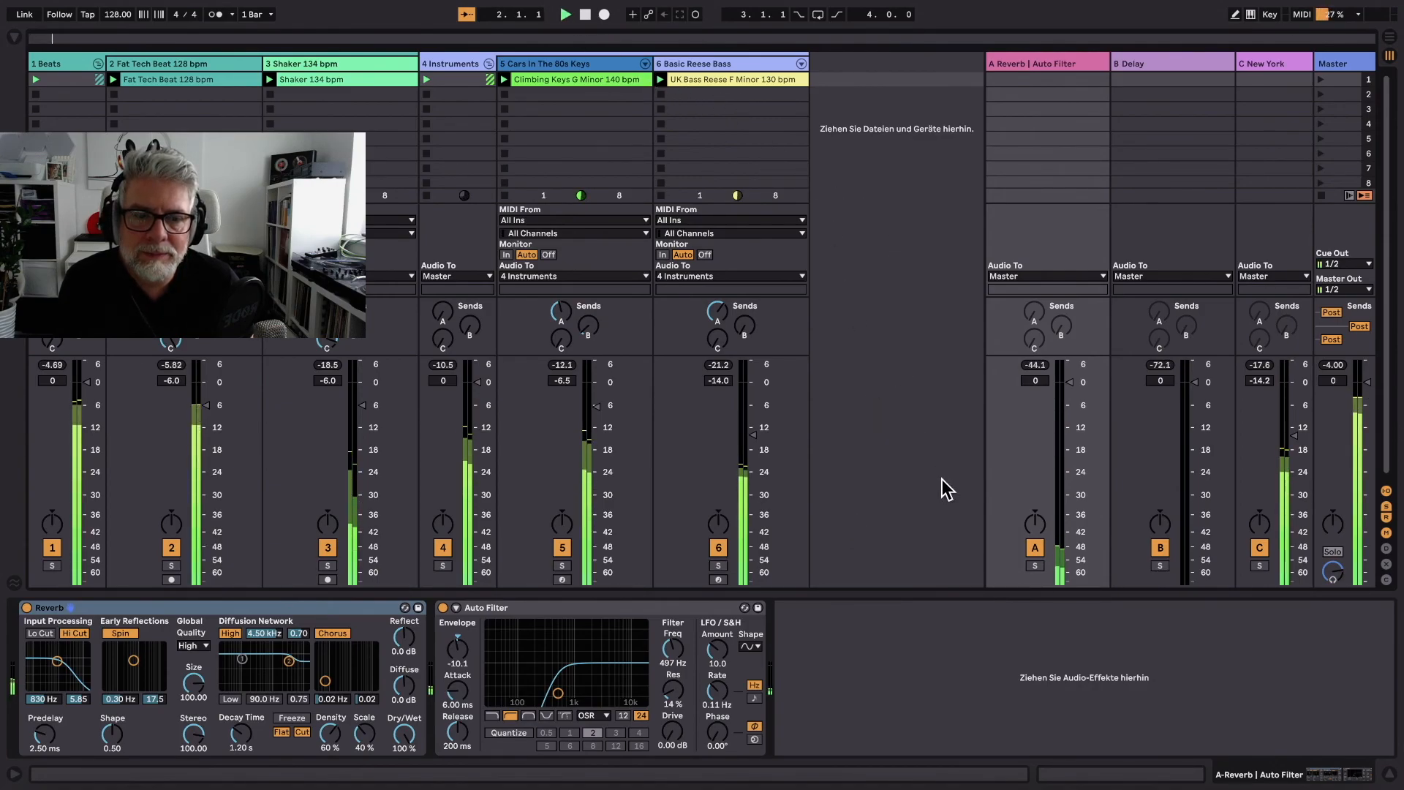
left_click(1035, 548)
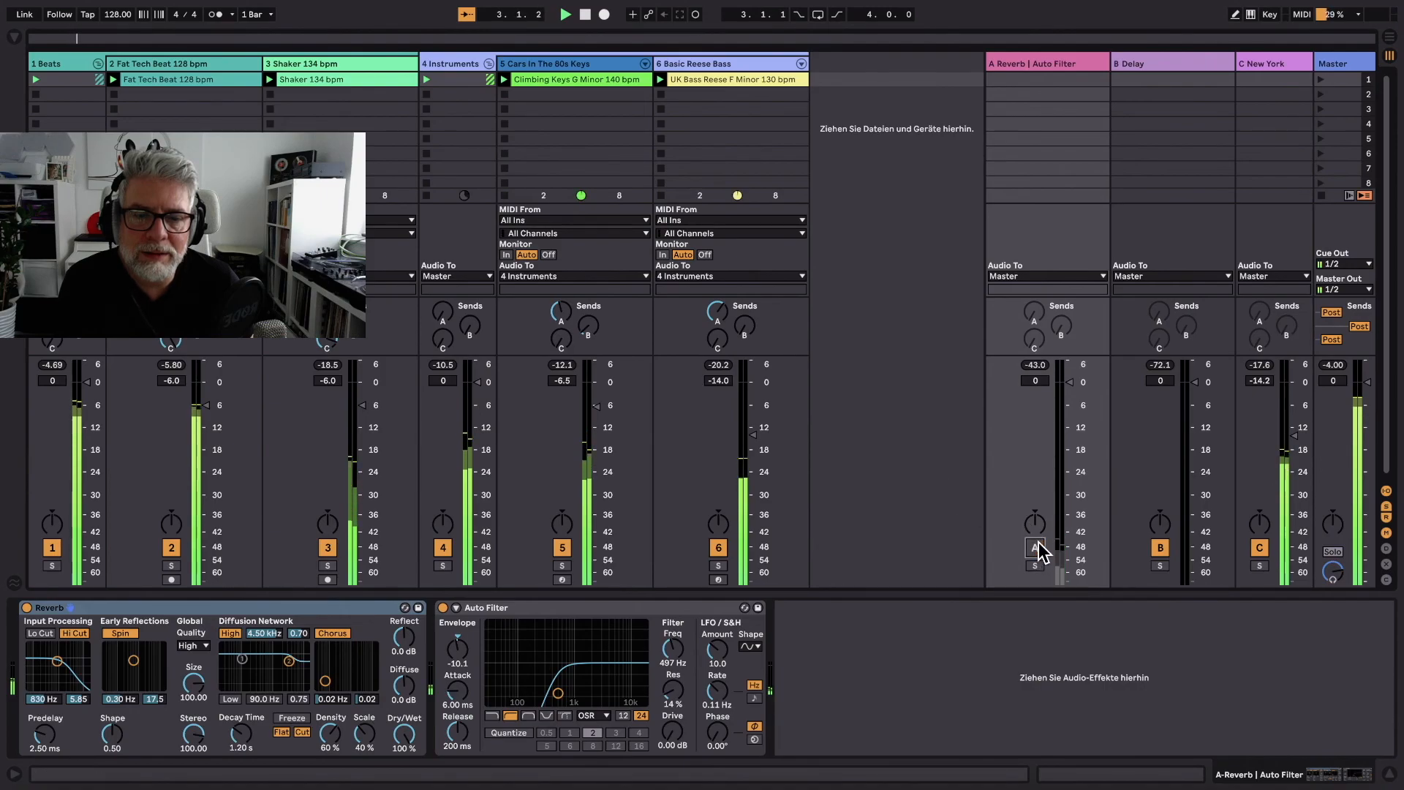
left_click(1036, 548)
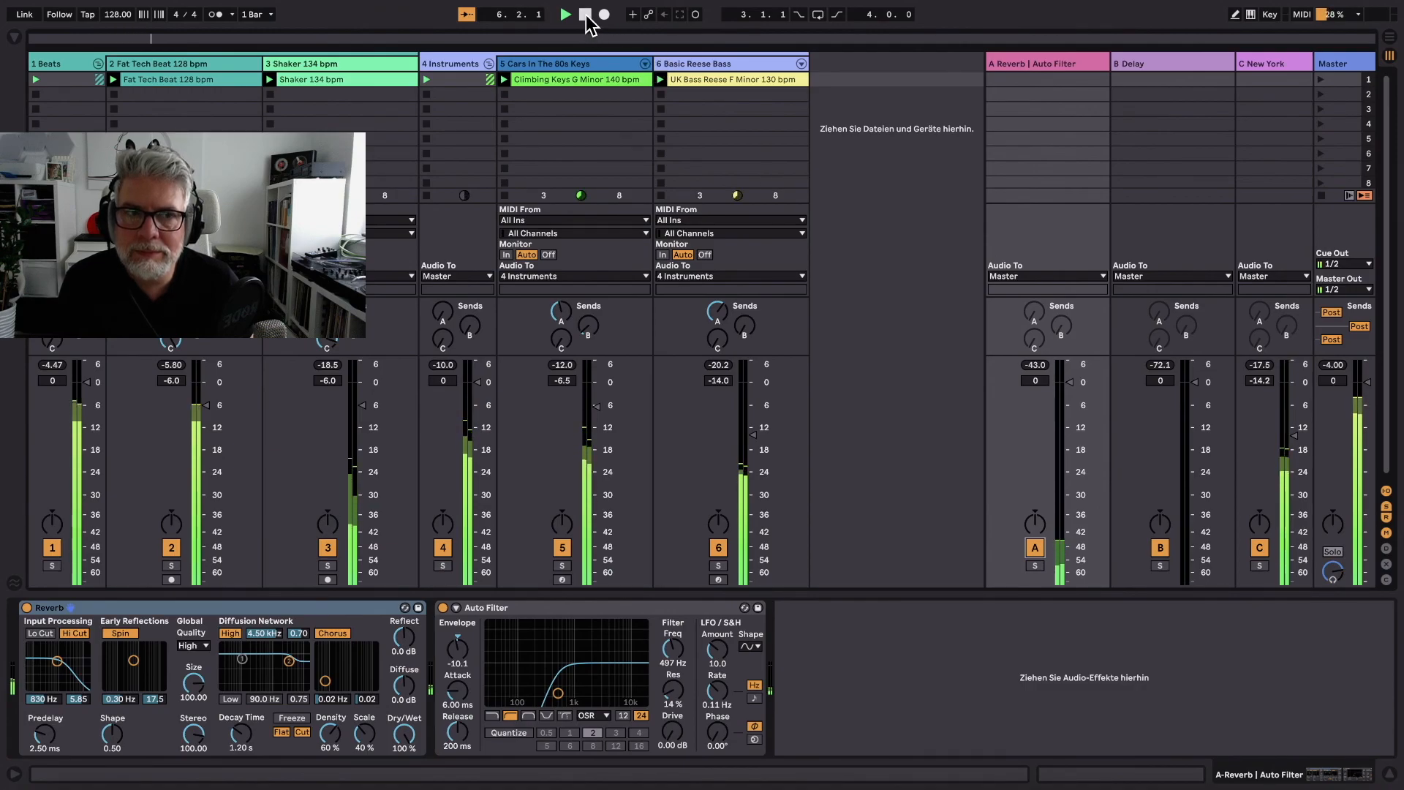
left_click(586, 16)
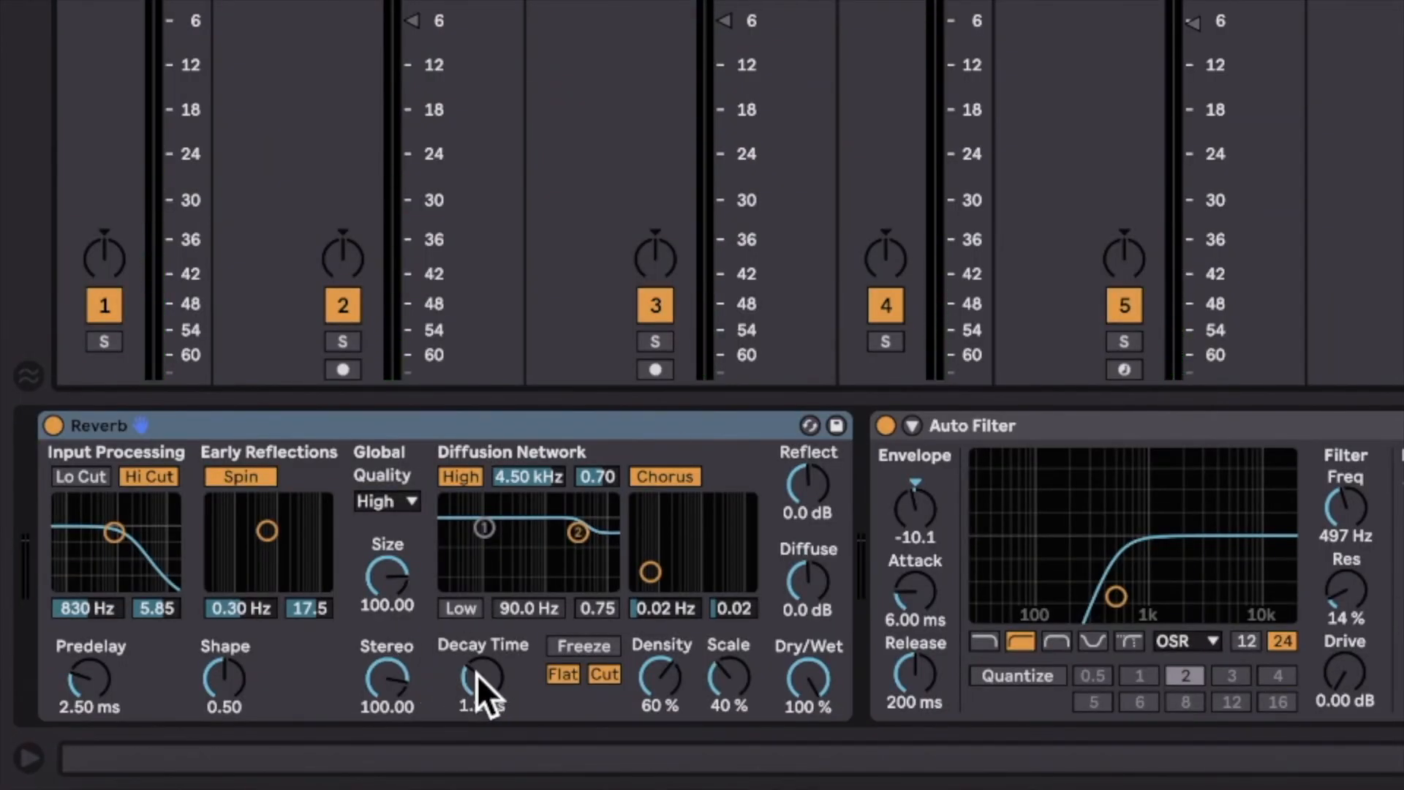
Set the Reverb's decay time on return A to 7.15 s and listen to the return briefly soloed during playback.
left_click_drag(477, 674, 477, 644)
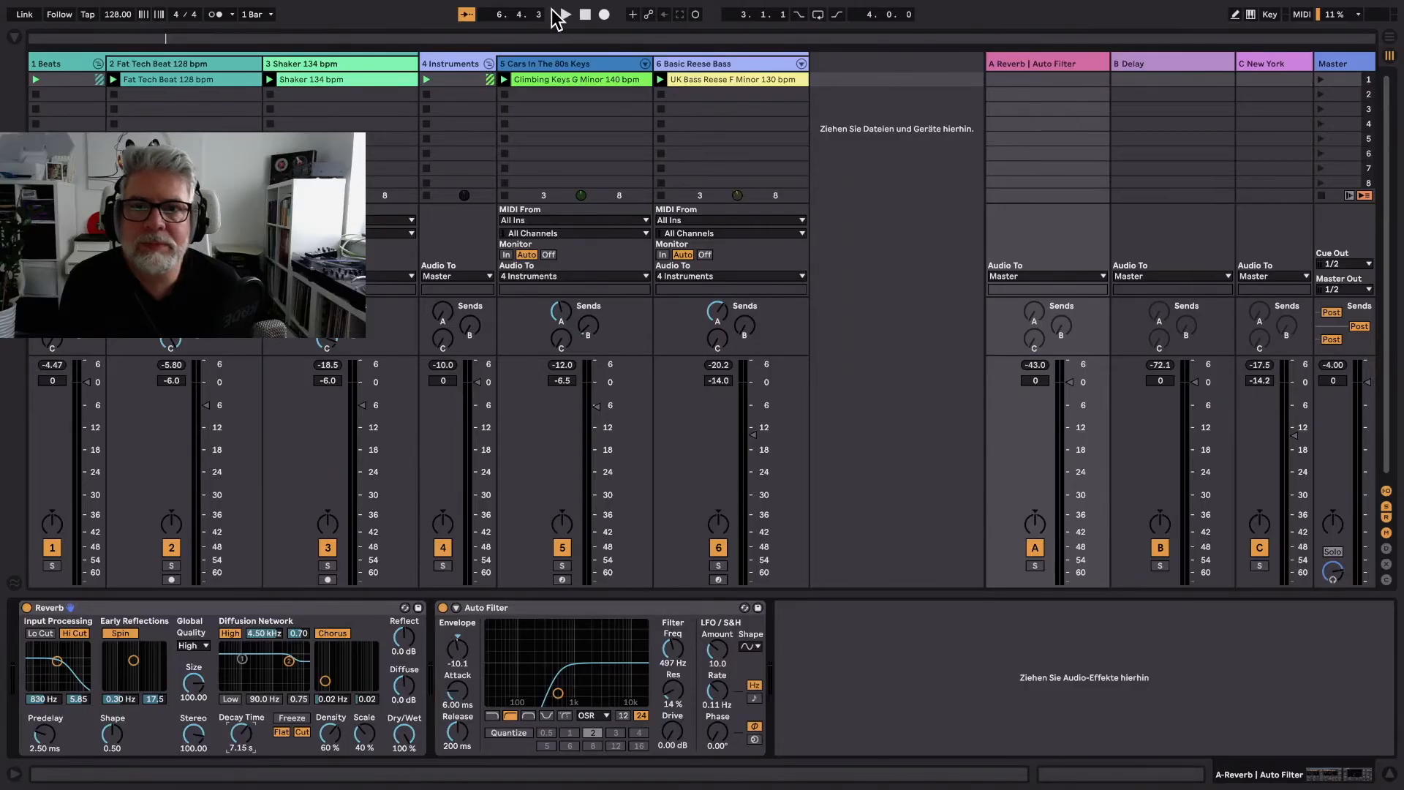
left_click(566, 15)
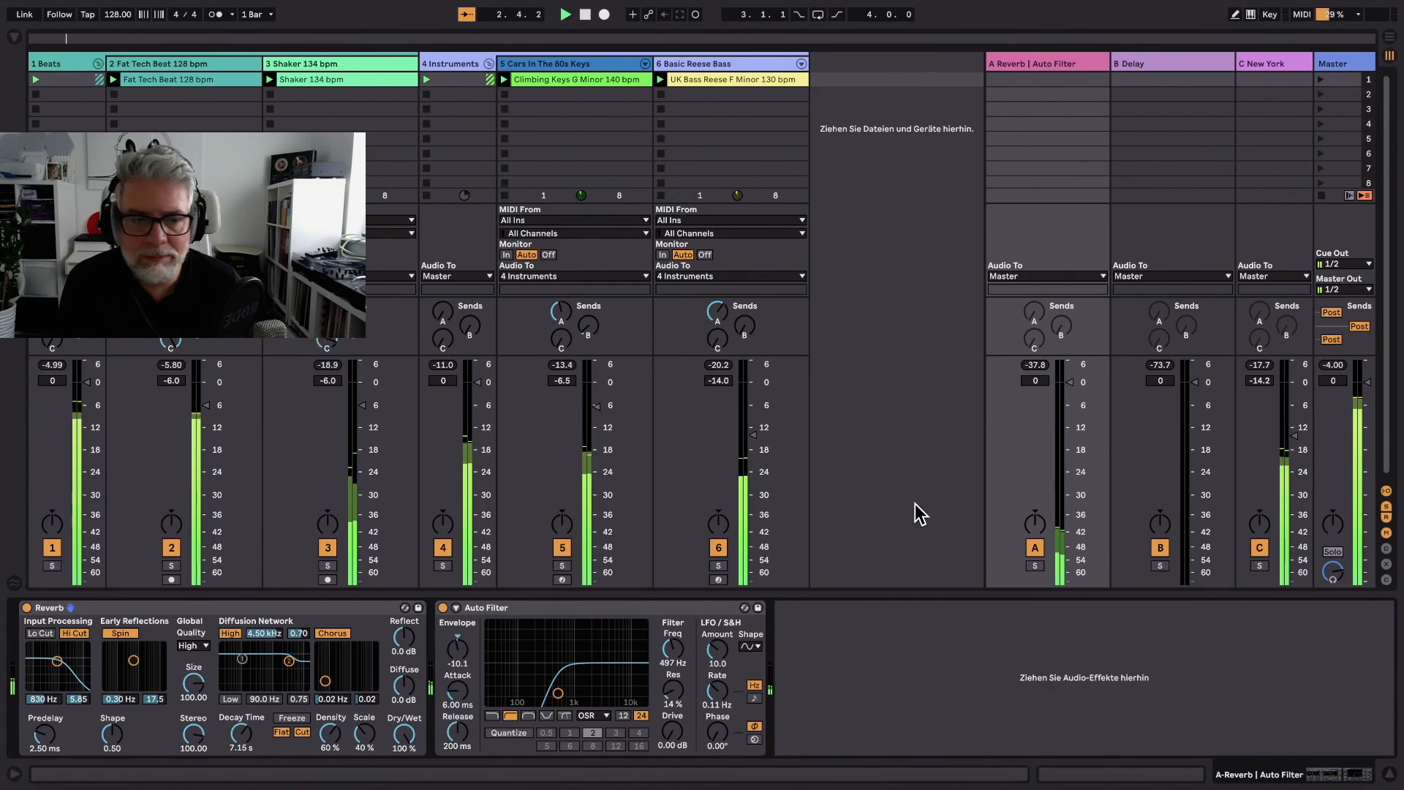
left_click(1037, 565)
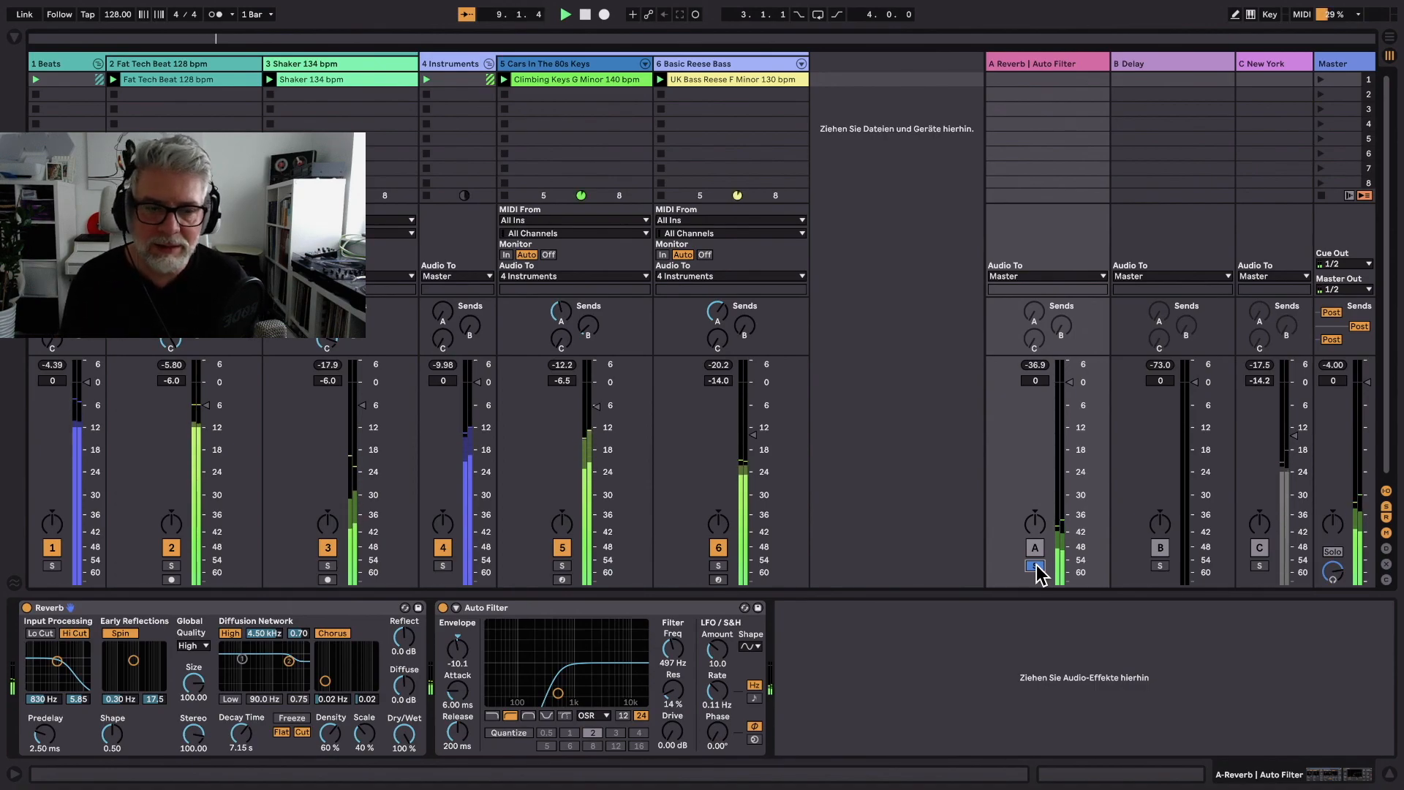
left_click(1035, 567)
Compare the full mix with the longer reverb on return A switched off and on, then stop playback.
left_click(1035, 547)
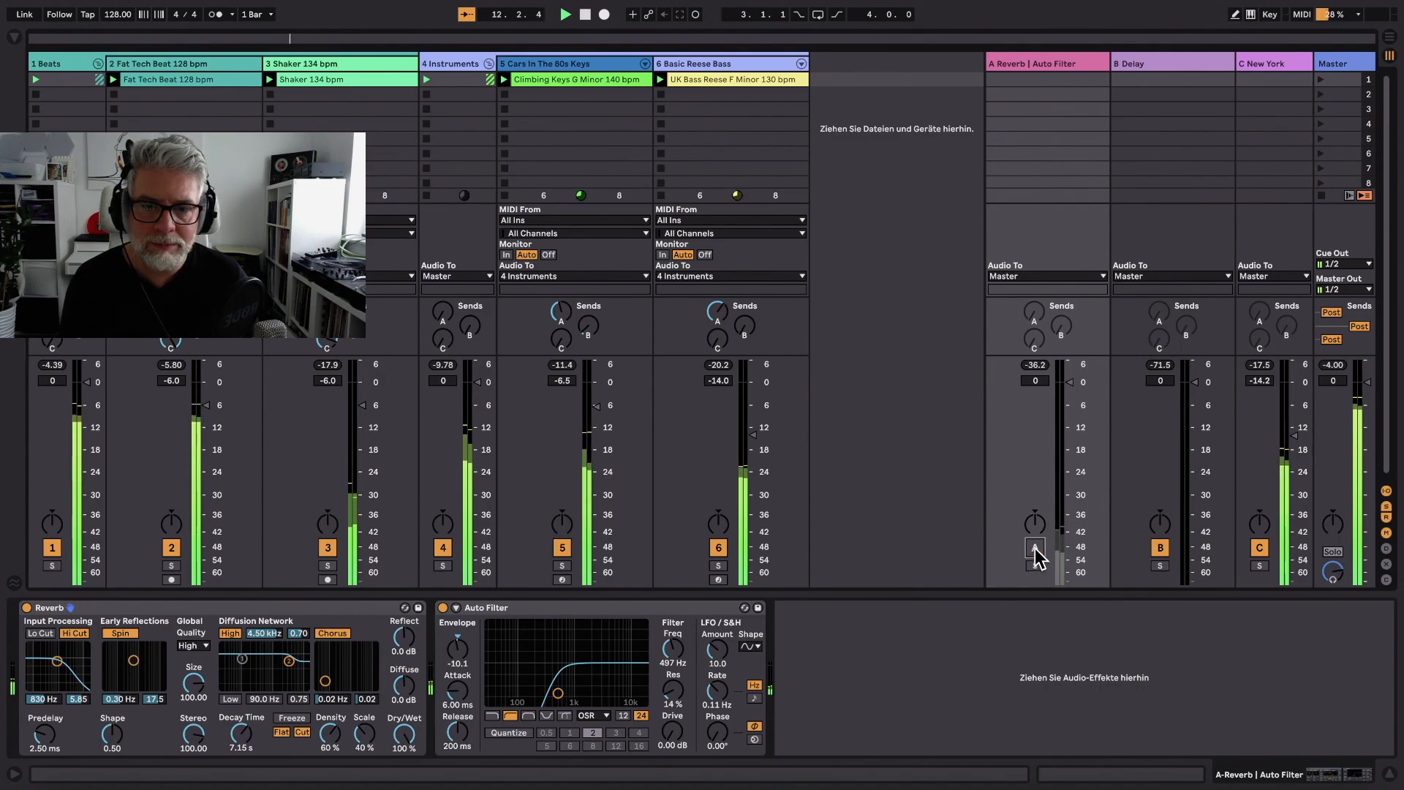
left_click(1035, 549)
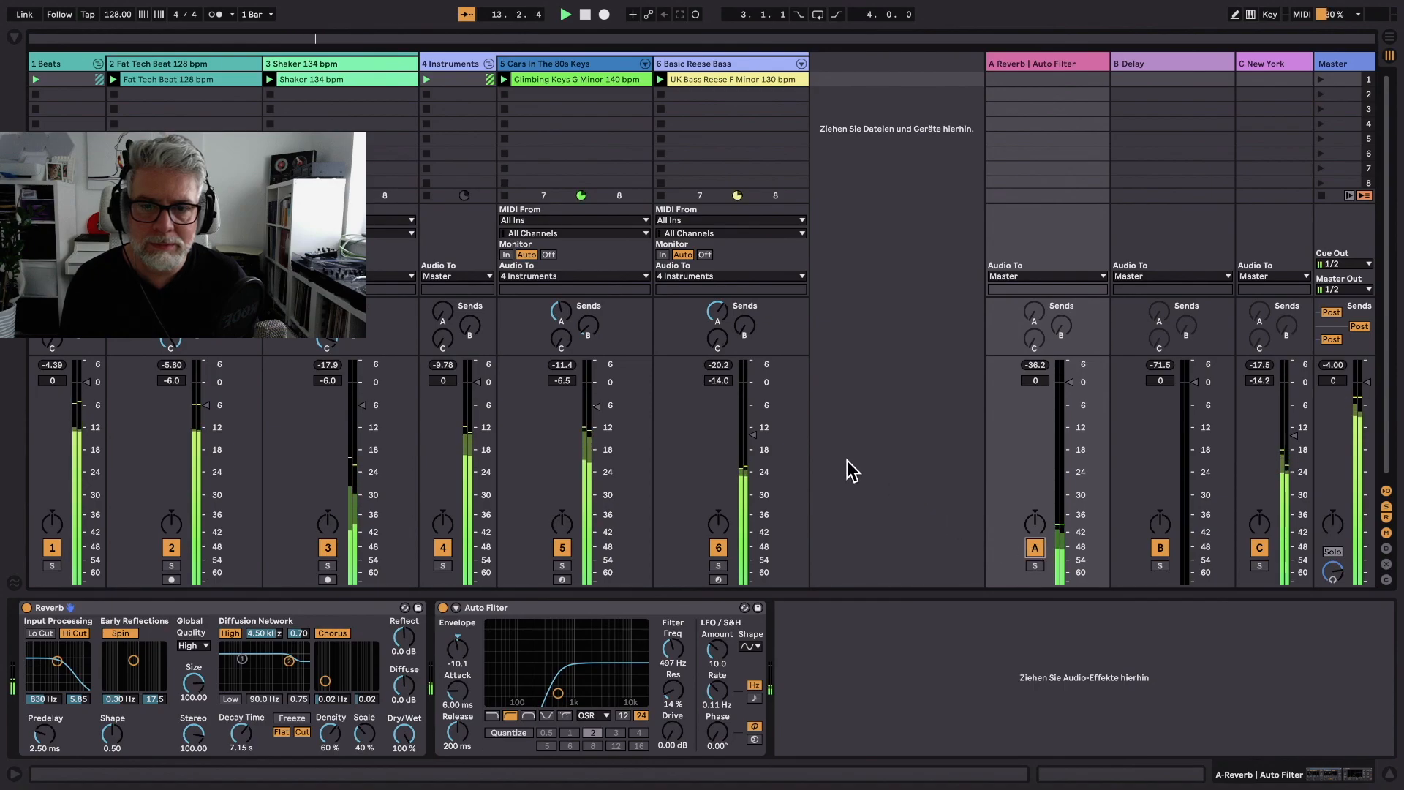
left_click(589, 327)
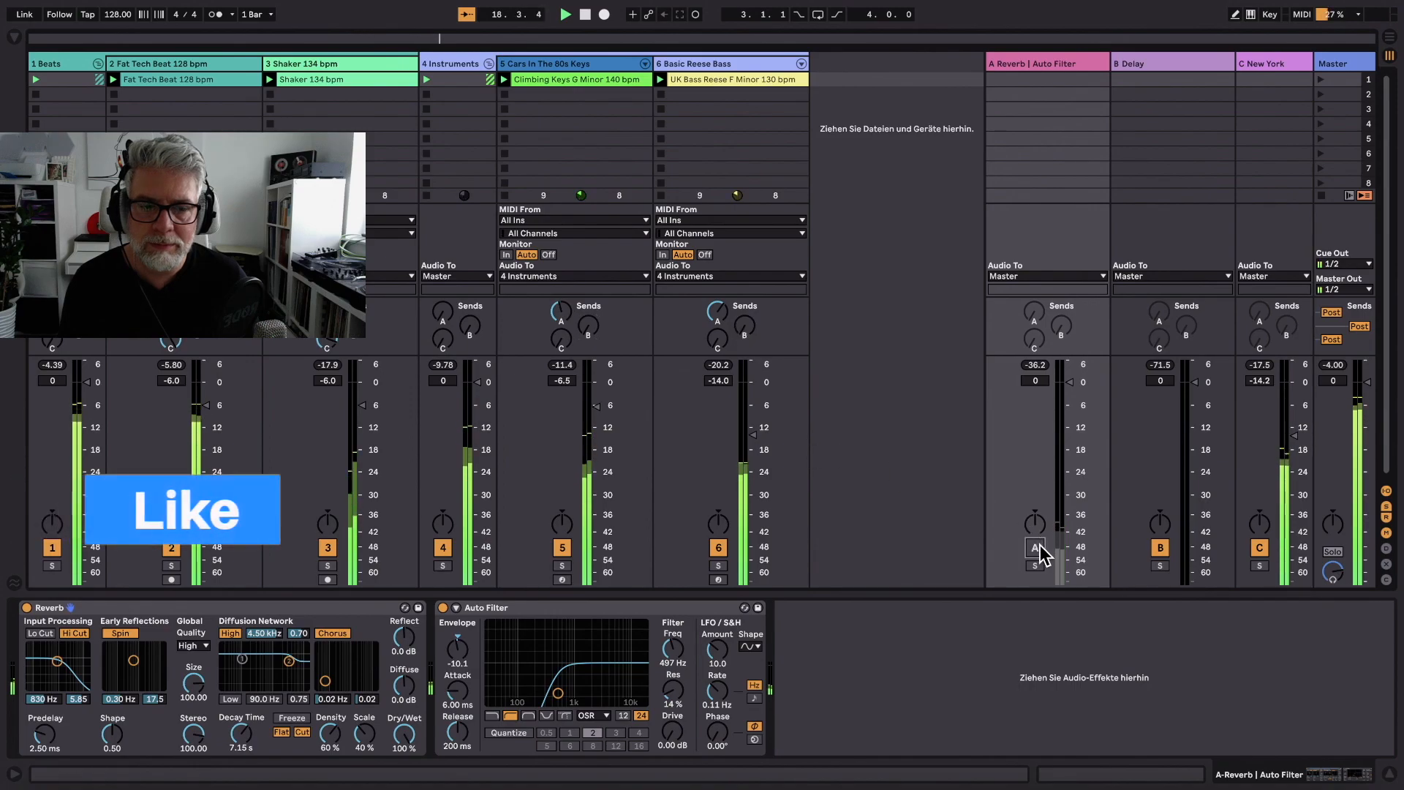
left_click(1038, 550)
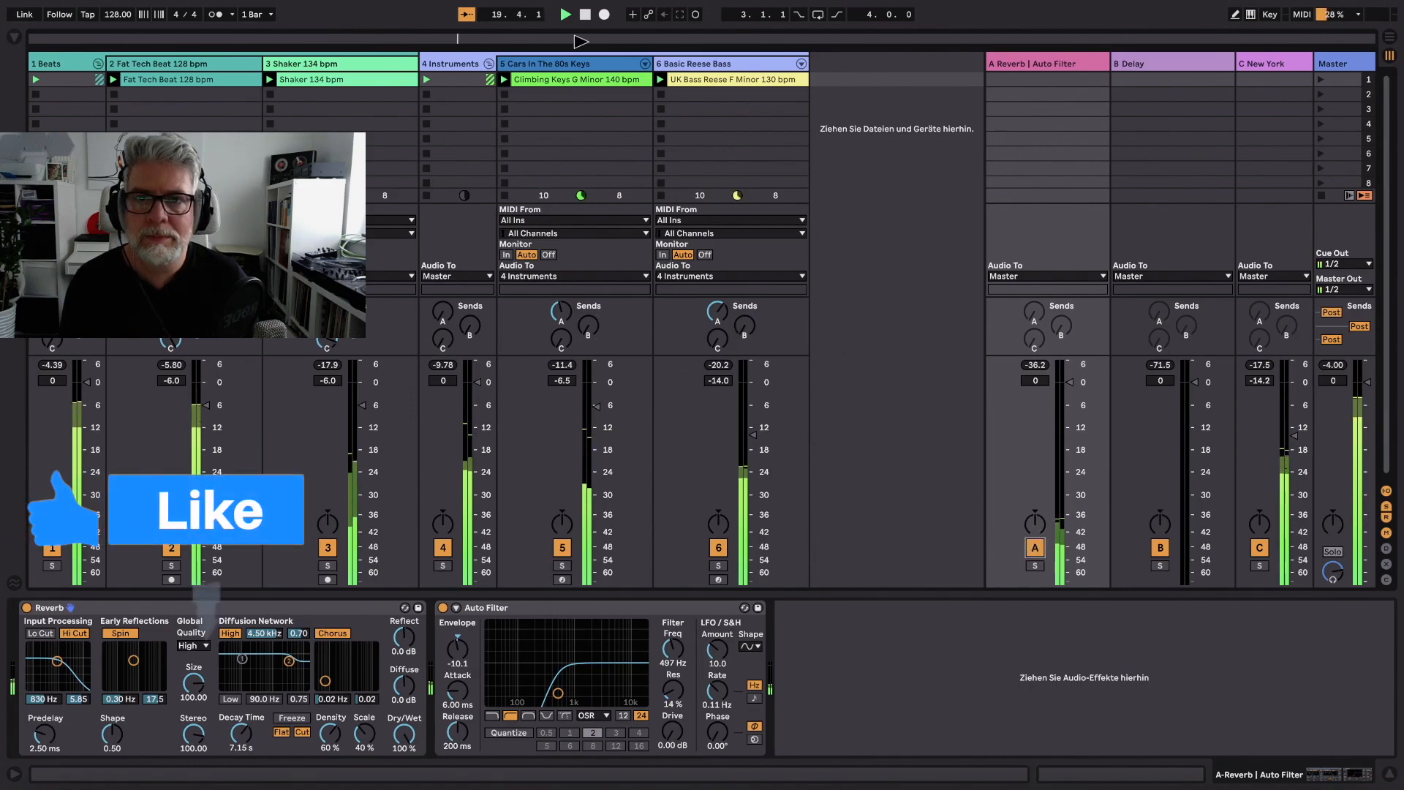
left_click(584, 15)
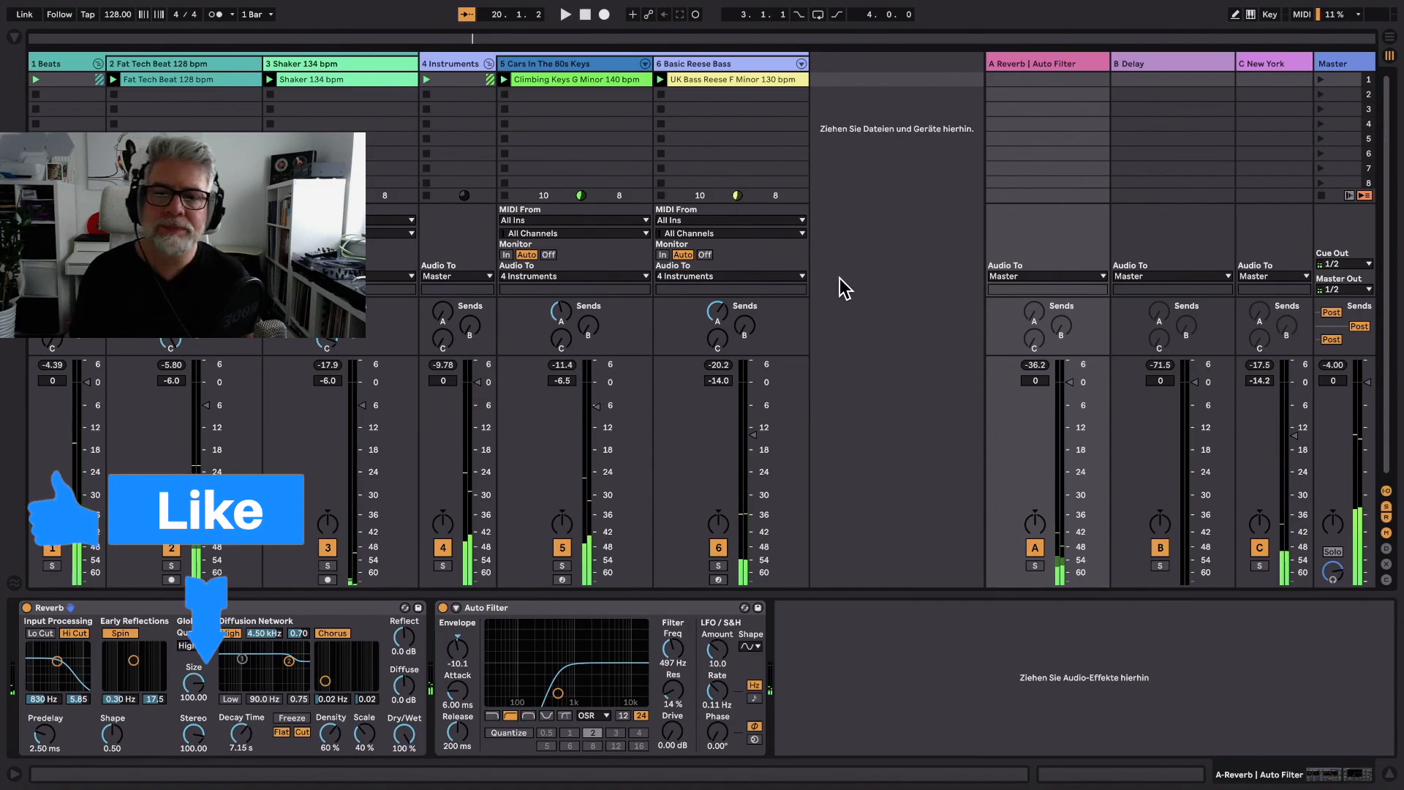